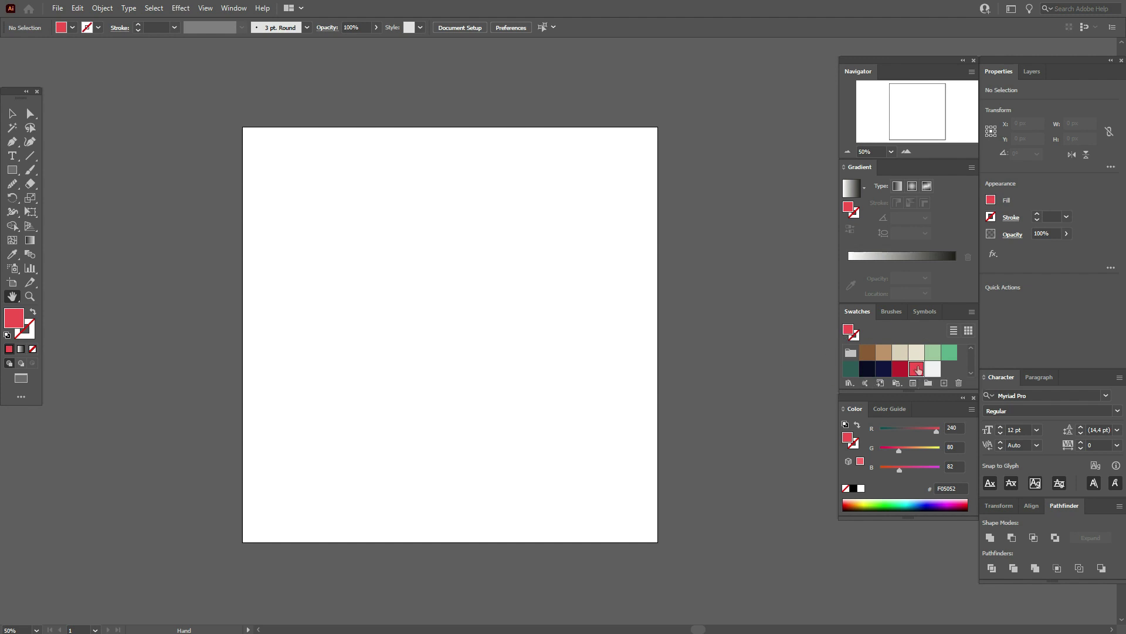
- Draw a red square over the whole 1000 px artboard and make dark red the next fill
left_click(17, 173)
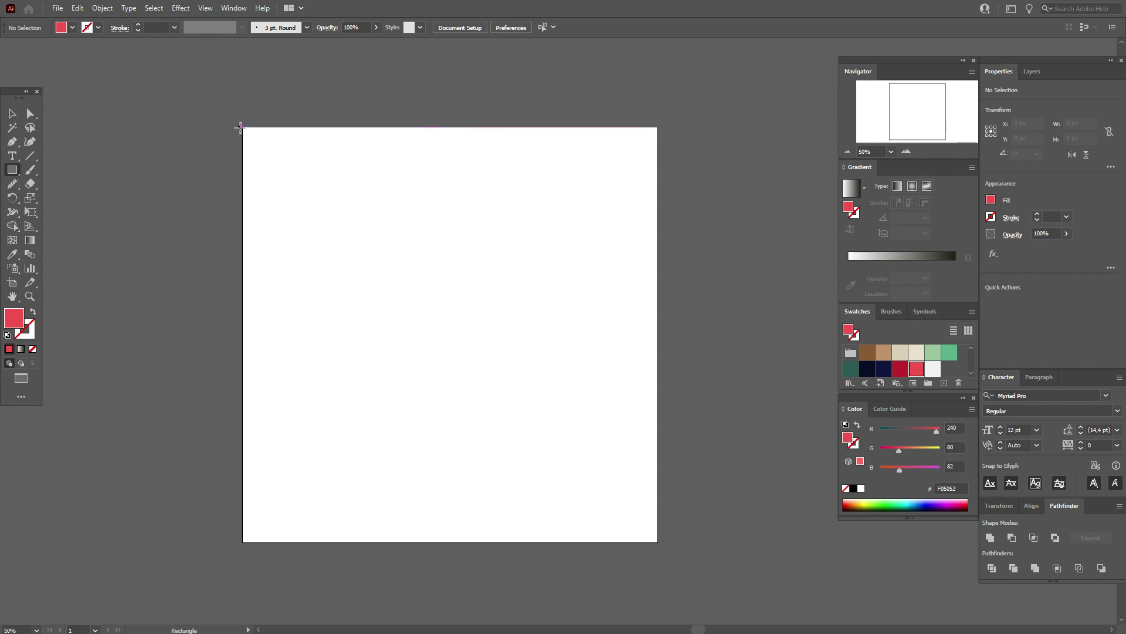
left_click_drag(243, 126, 658, 541)
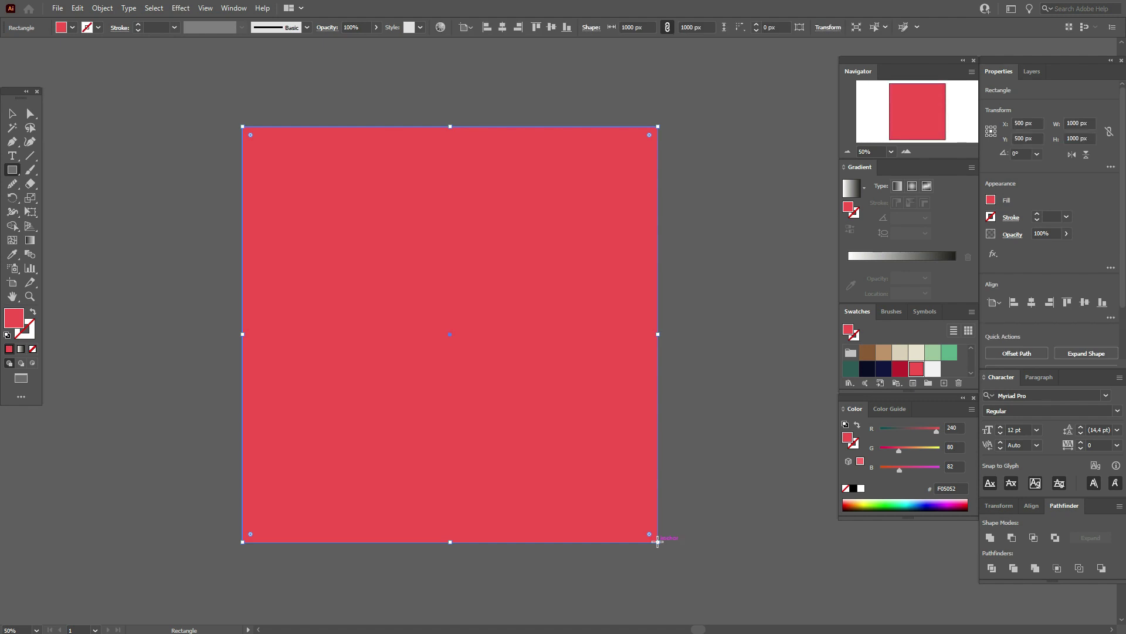
left_click(12, 113)
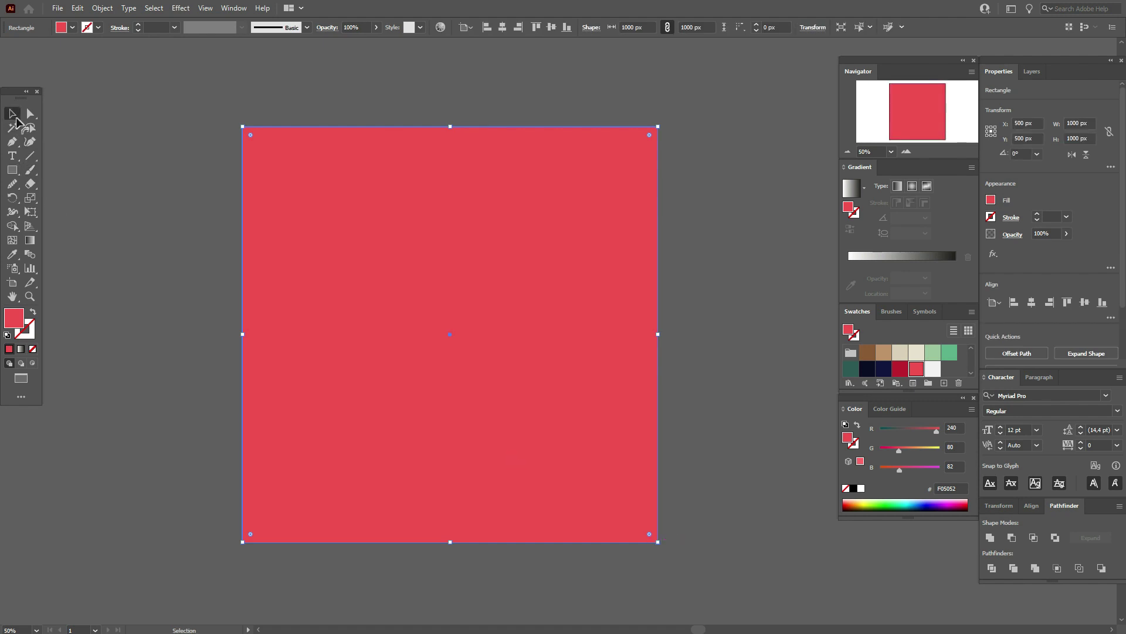
left_click(82, 157)
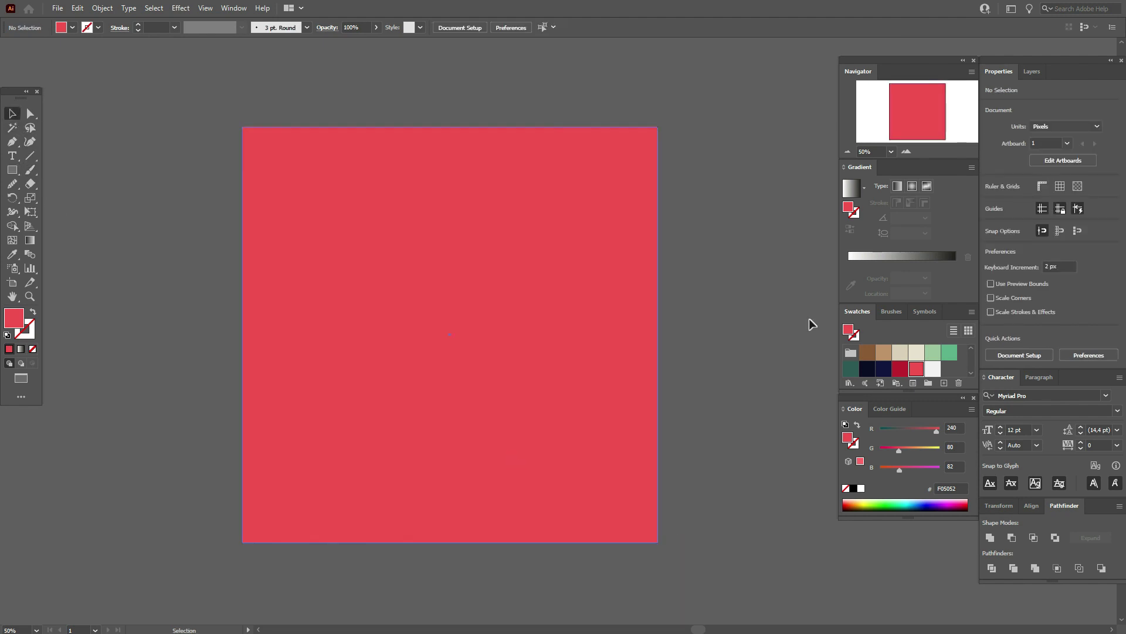
left_click(899, 369)
- Draw a dark-red band, tilt it about 40° and place it across the square's lower-right corner
left_click(11, 170)
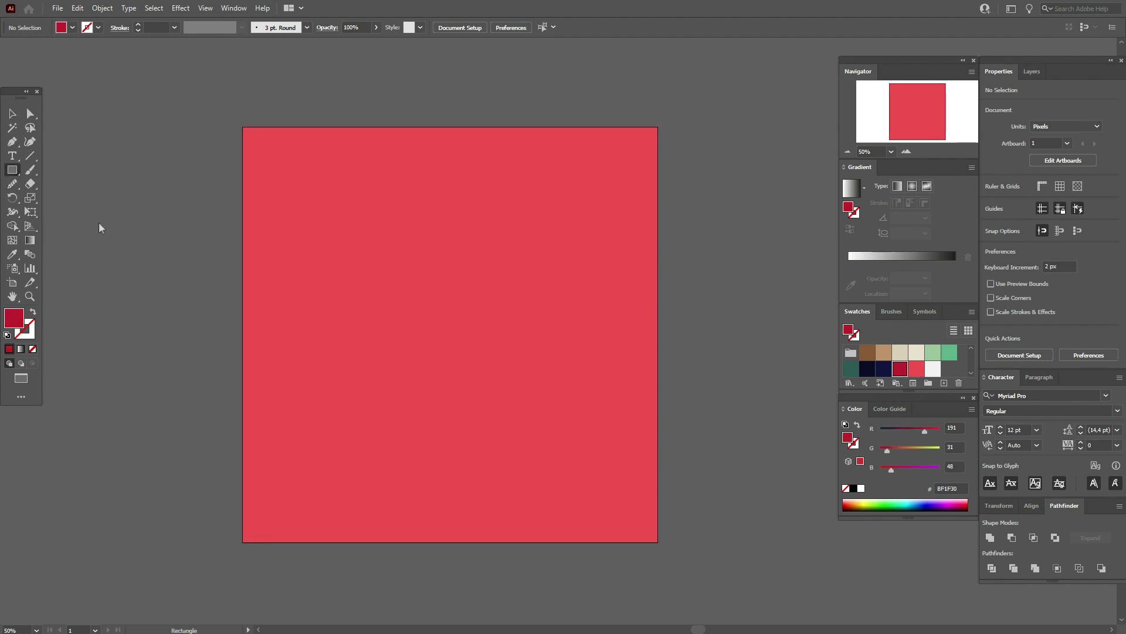
left_click_drag(100, 226, 578, 467)
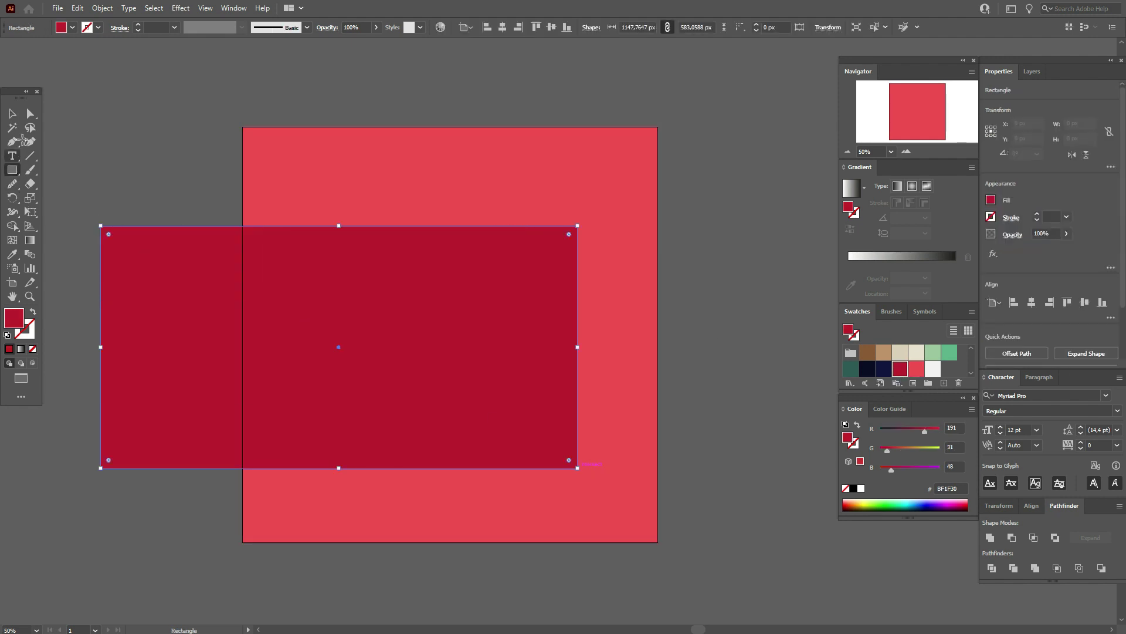
key("v")
left_click_drag(584, 347, 558, 200)
mouse_move(497, 398)
left_mouse_down()
mouse_move(688, 558)
mouse_move(672, 543)
mouse_move(691, 535)
left_mouse_up()
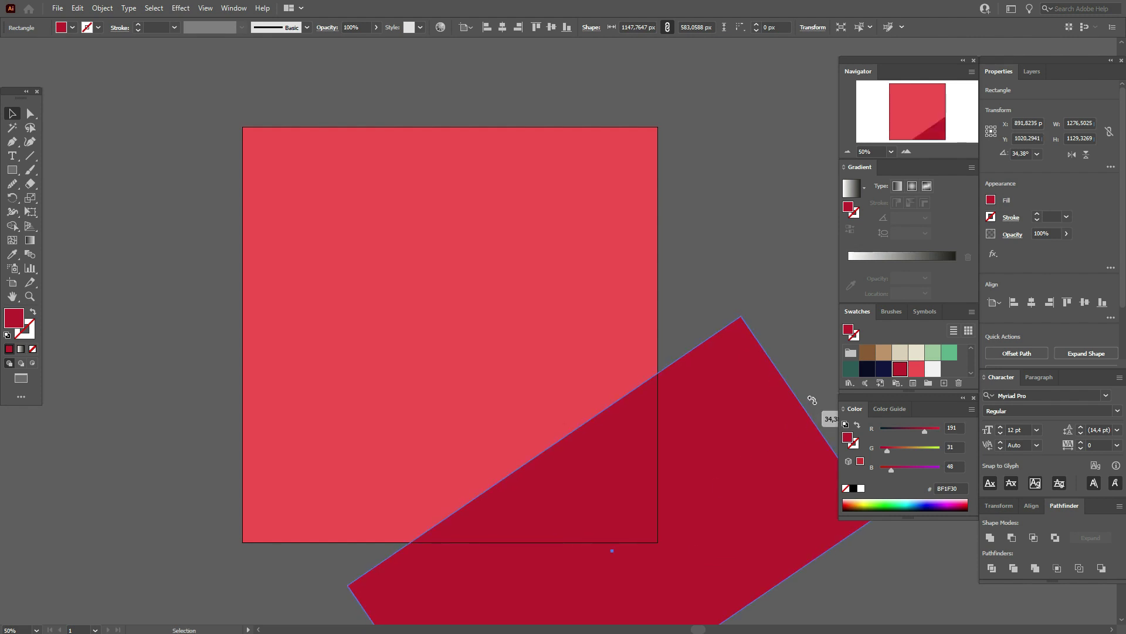
left_click_drag(812, 400, 805, 387)
mouse_move(735, 502)
left_mouse_down()
mouse_move(767, 482)
mouse_move(781, 490)
mouse_move(755, 490)
left_mouse_up()
left_click(697, 298)
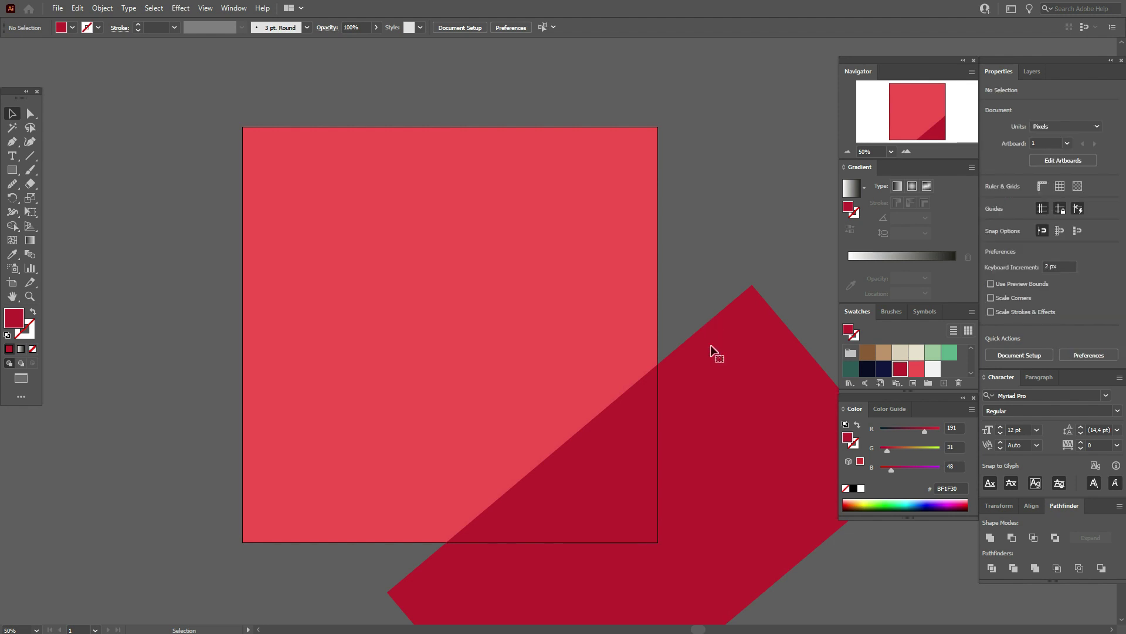
- Duplicate the band just below-right and colour the copy navy
left_click(707, 437)
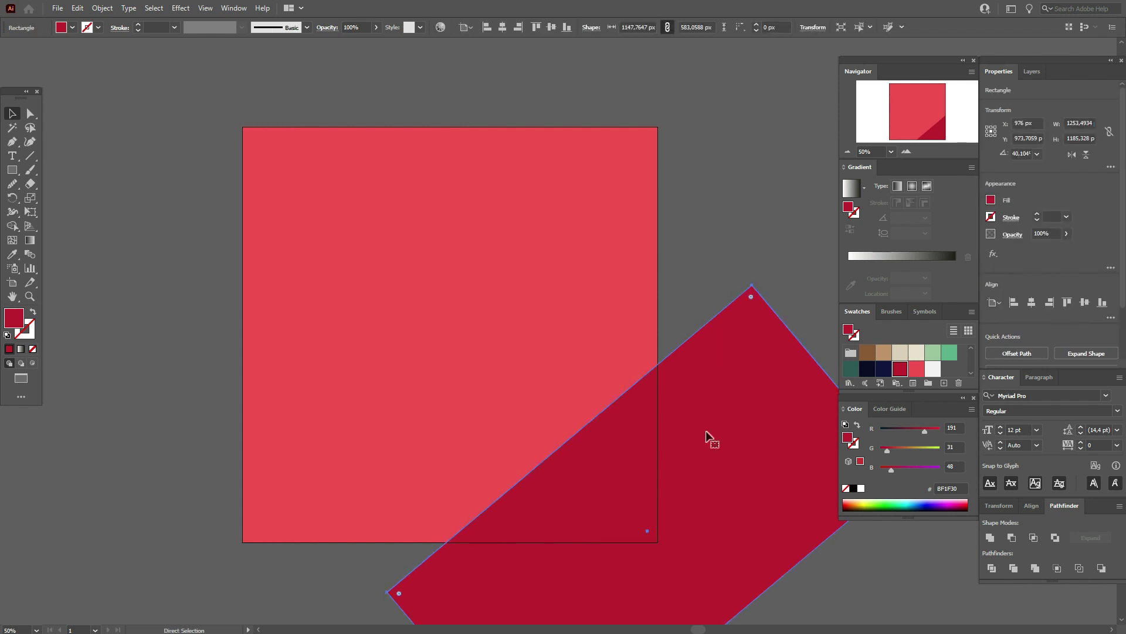
left_click_drag(689, 431, 721, 470)
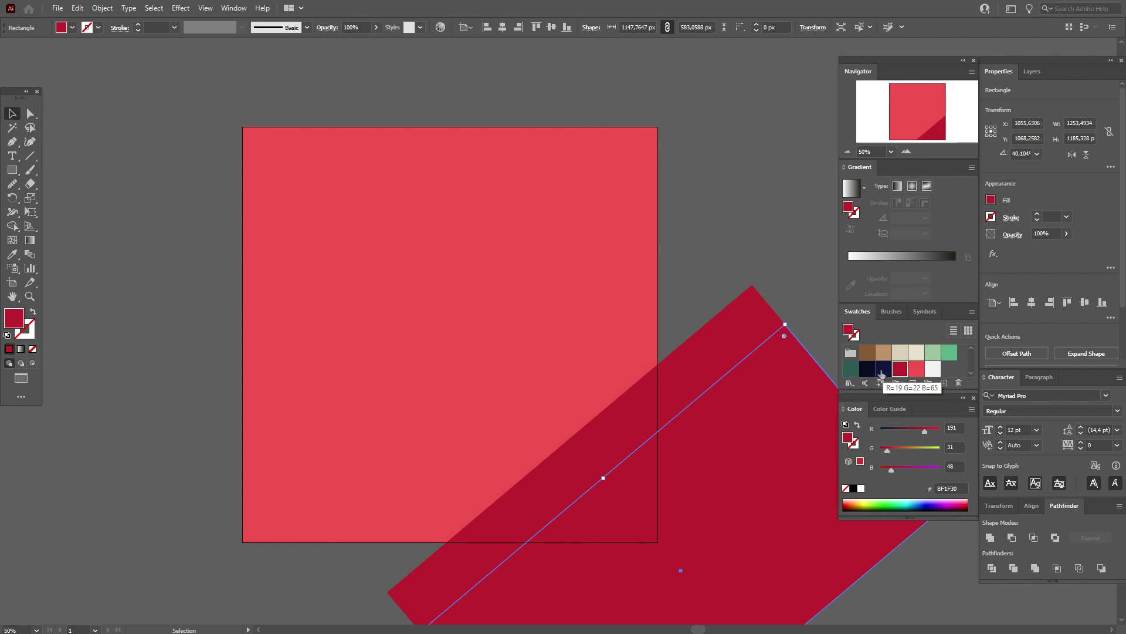
left_click(882, 370)
left_click(721, 282)
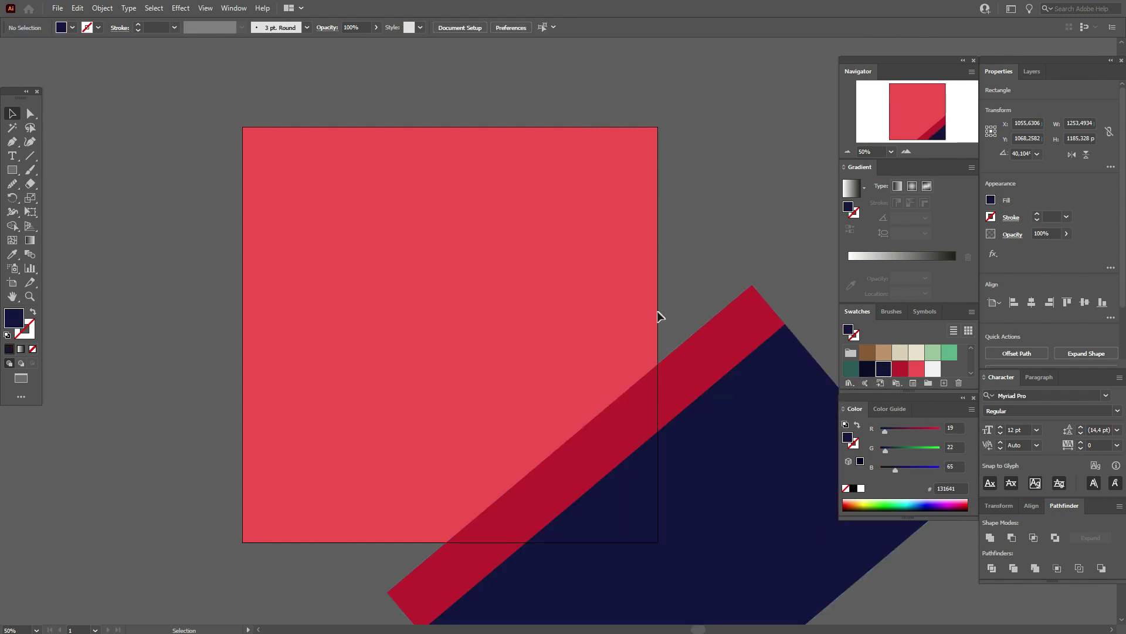
left_click(626, 323)
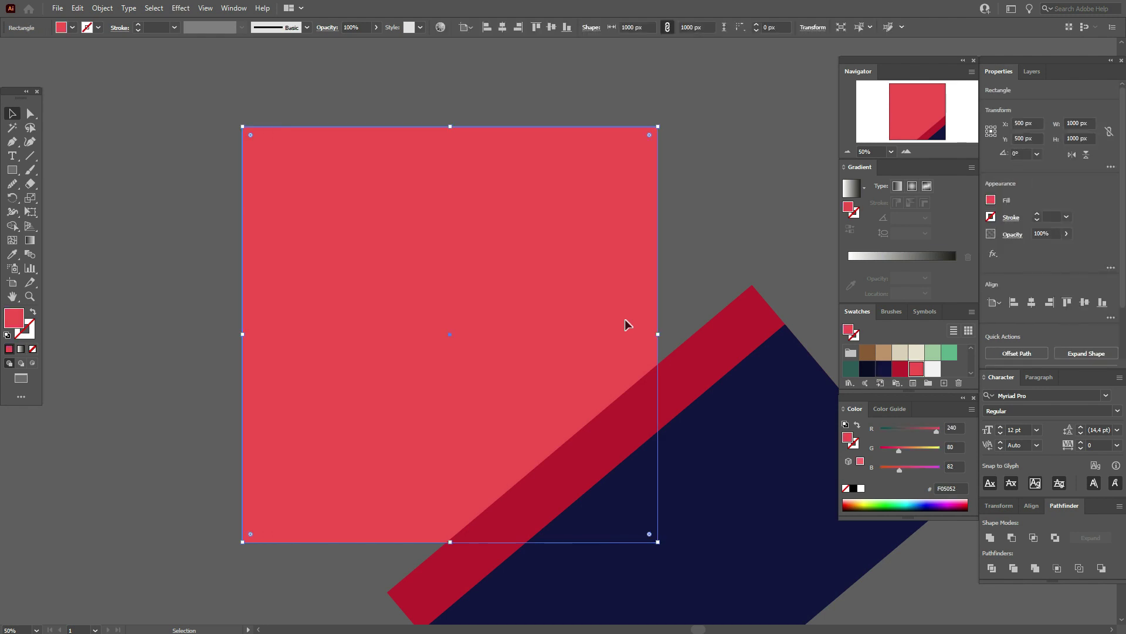
- Intersect the dark-red and navy bands with the square so each is clipped to its edges
key("ctrl")
left_click(703, 356, "shift")
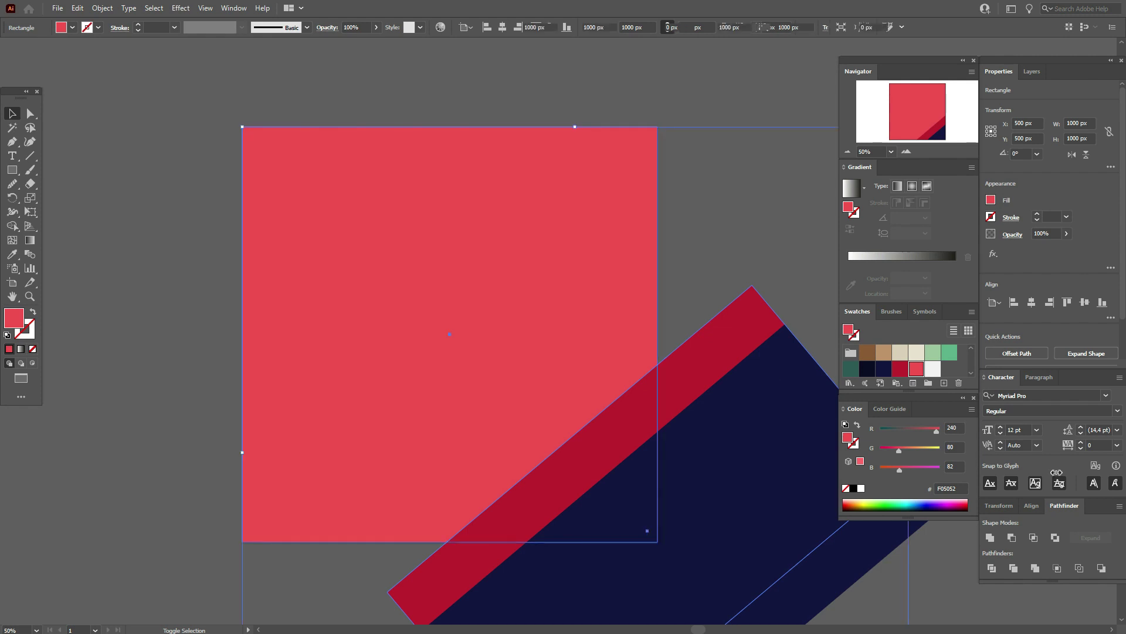
left_click(1039, 539)
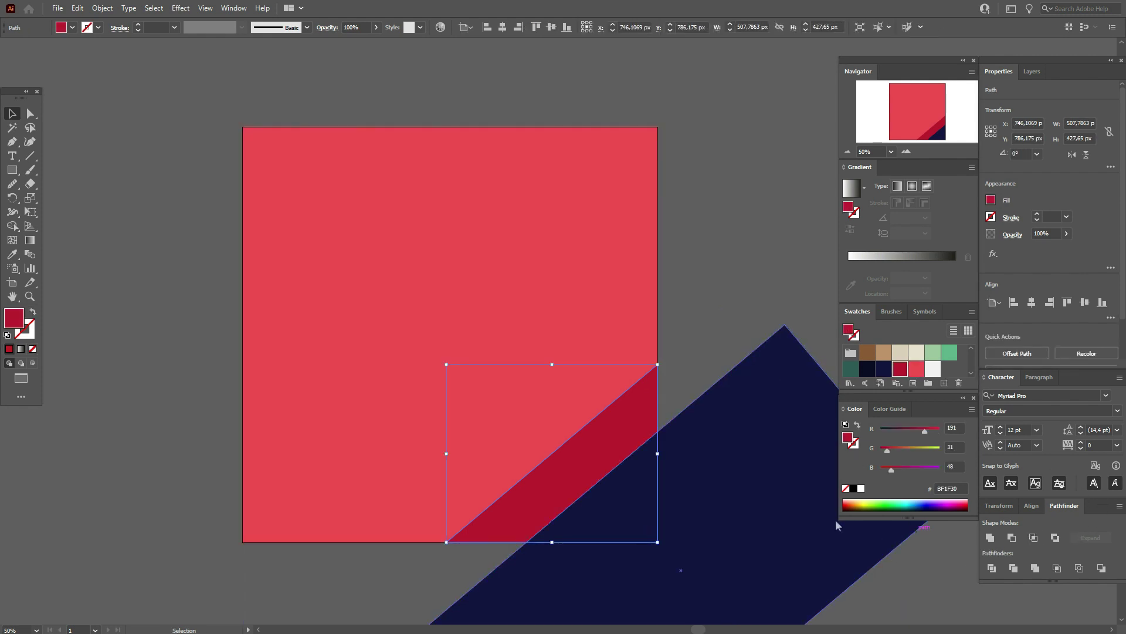
left_click(610, 307)
left_click(792, 470, "shift")
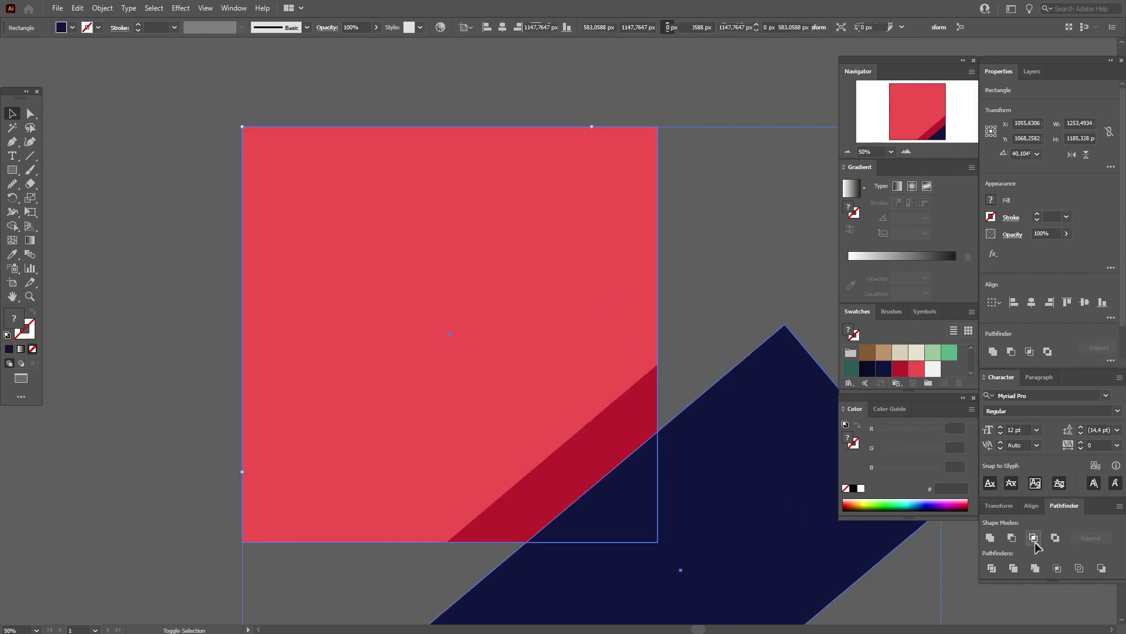
left_click(1034, 538)
left_click(754, 338)
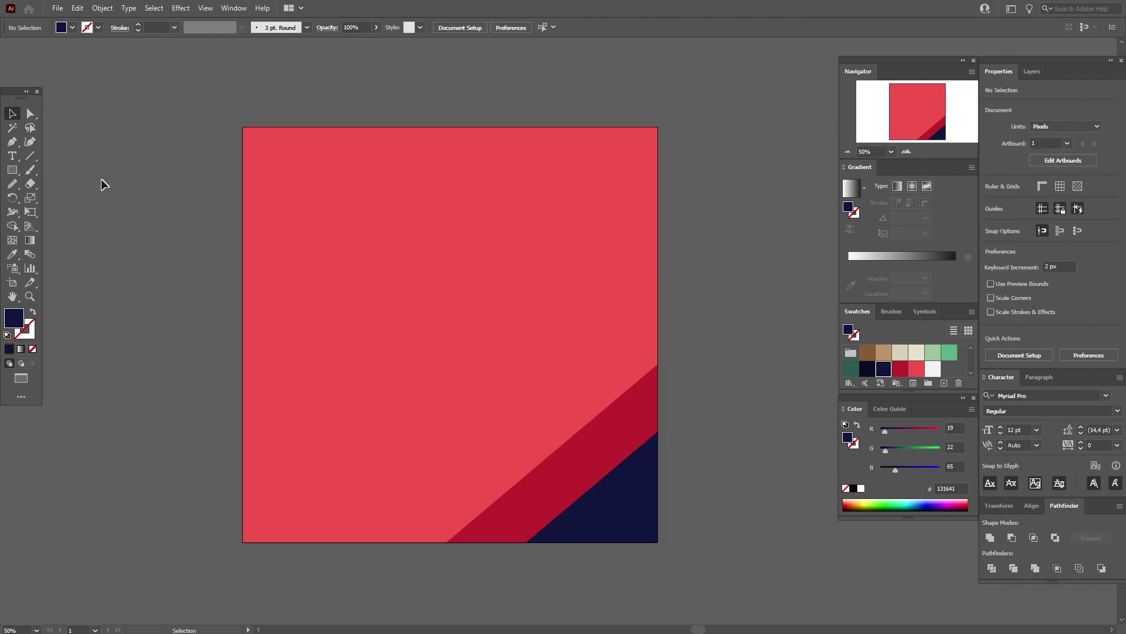
left_click(17, 171)
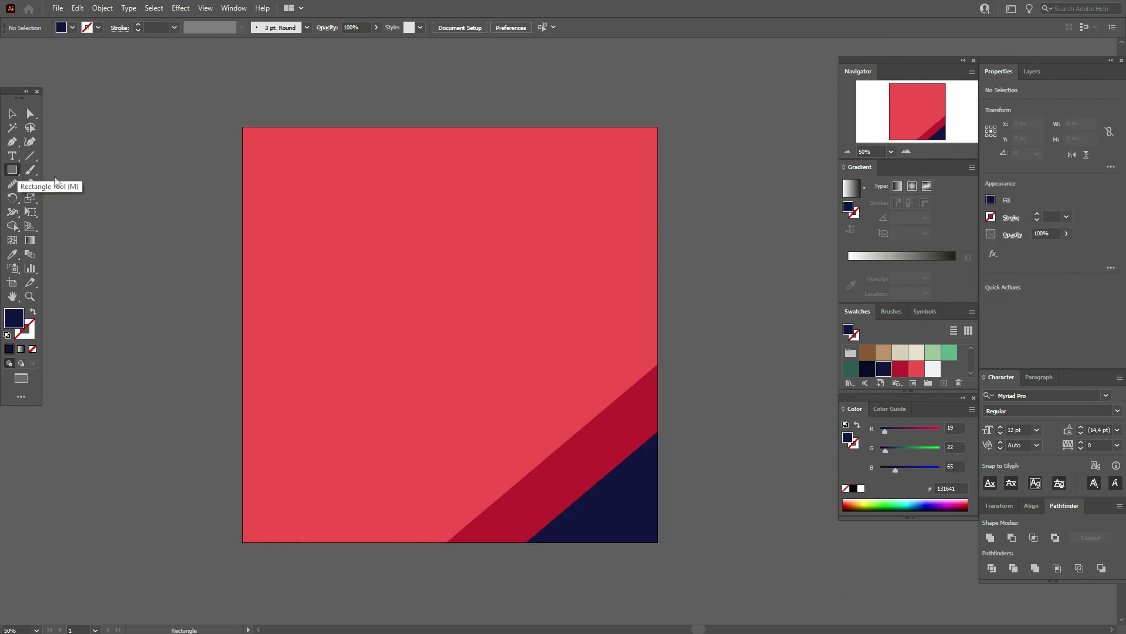
- Draw a tall thin navy strip and rotate it into a diagonal across the square
left_click_drag(136, 54, 139, 608)
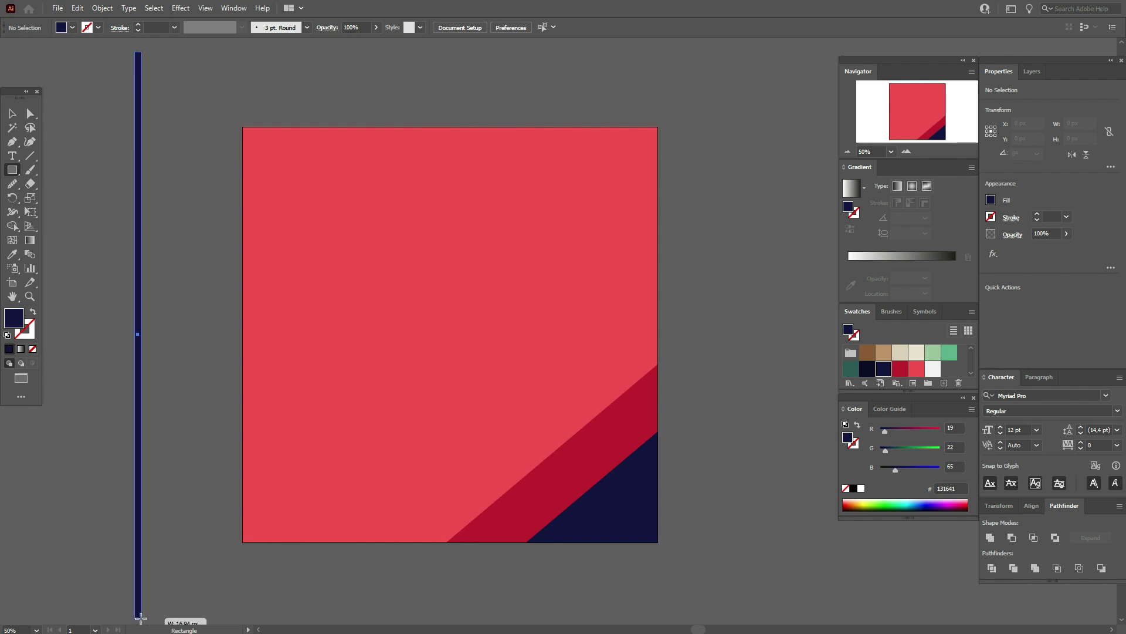
left_click_drag(138, 608, 139, 620)
left_click(12, 112)
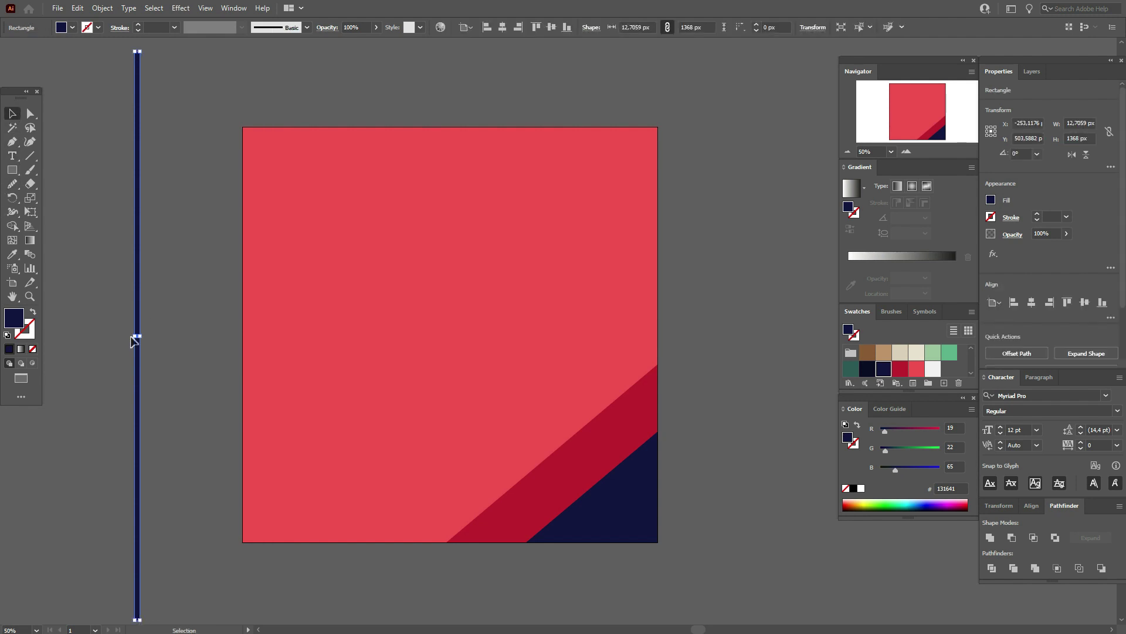
mouse_move(144, 335)
left_mouse_down()
mouse_move(155, 320)
mouse_move(295, 491)
mouse_move(441, 350)
mouse_move(435, 357)
left_mouse_up()
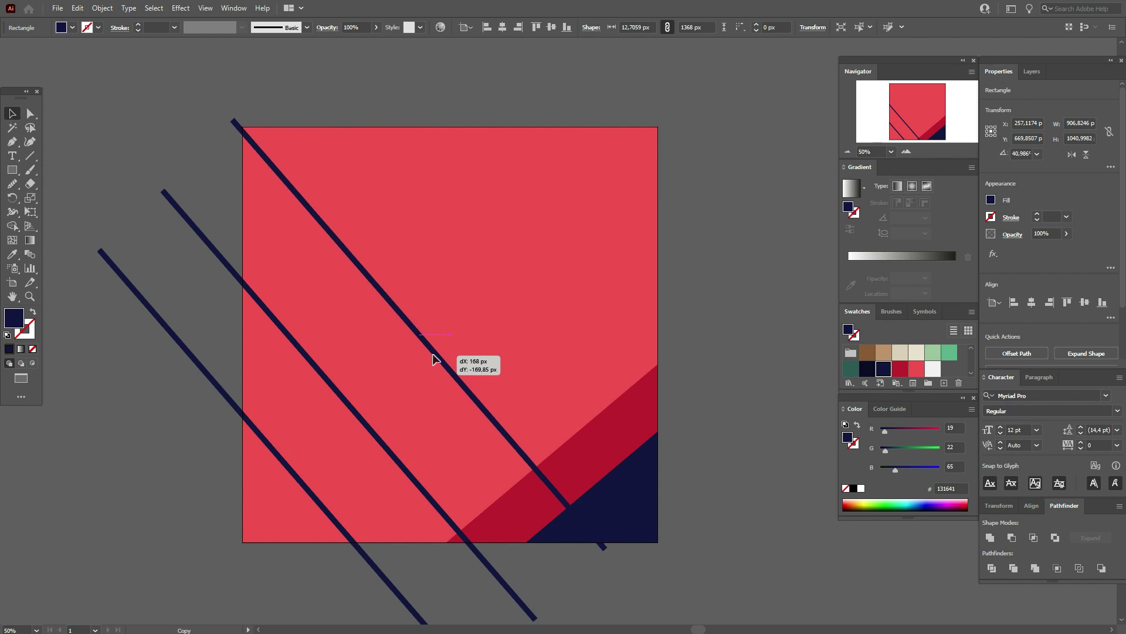
- Duplicate the diagonal strip up-right into five parallel navy stripes, then deselect
left_click_drag(442, 354, 520, 309)
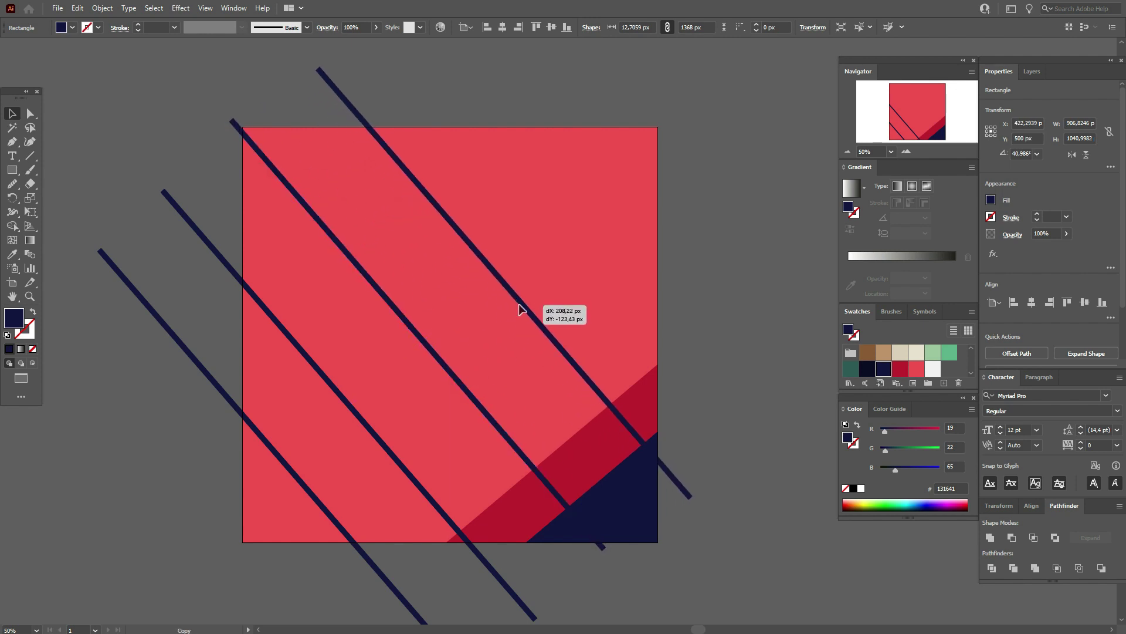
left_click_drag(528, 305, 601, 239)
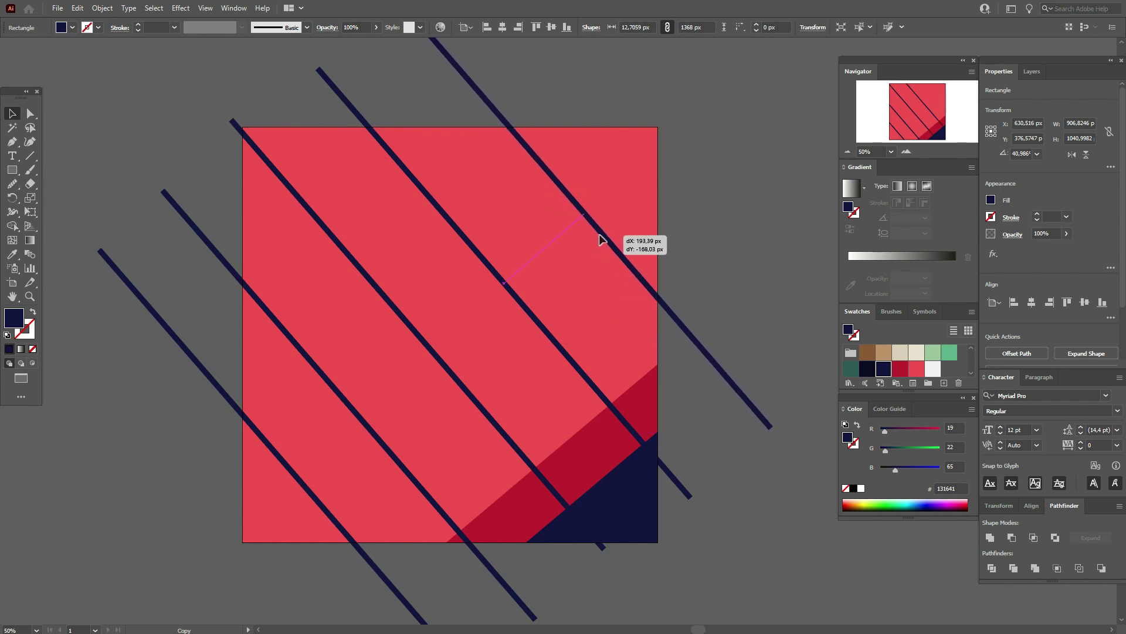
left_click_drag(599, 239, 599, 239)
left_click(713, 245)
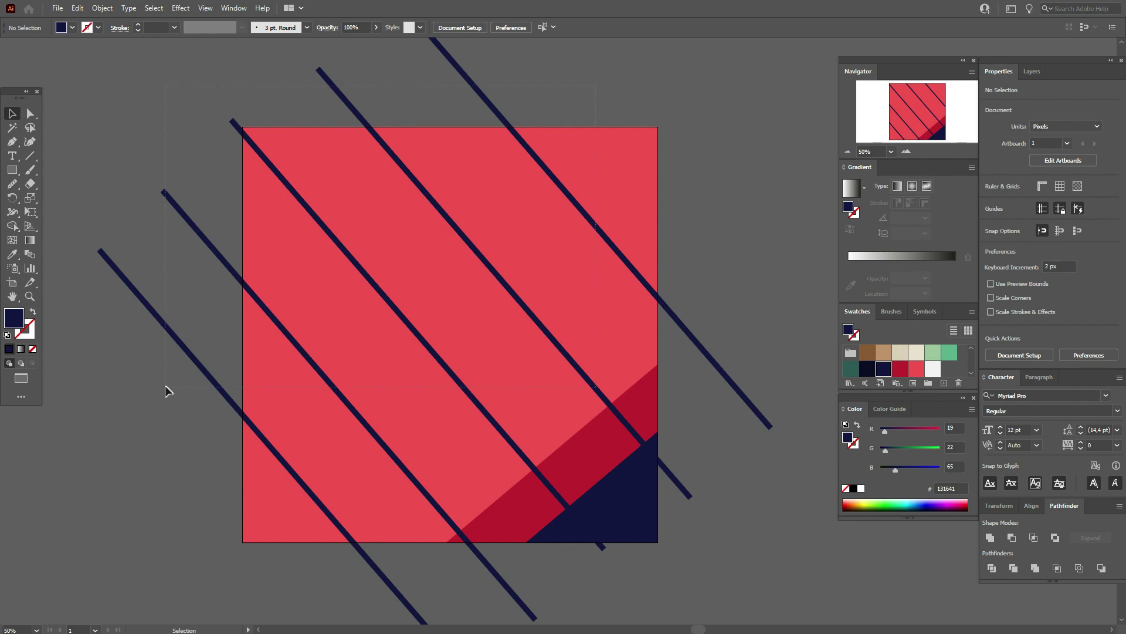
- Delete every navy stripe end outside the red square's left, top, right and bottom edges with Shape Builder
key("ctrl+a")
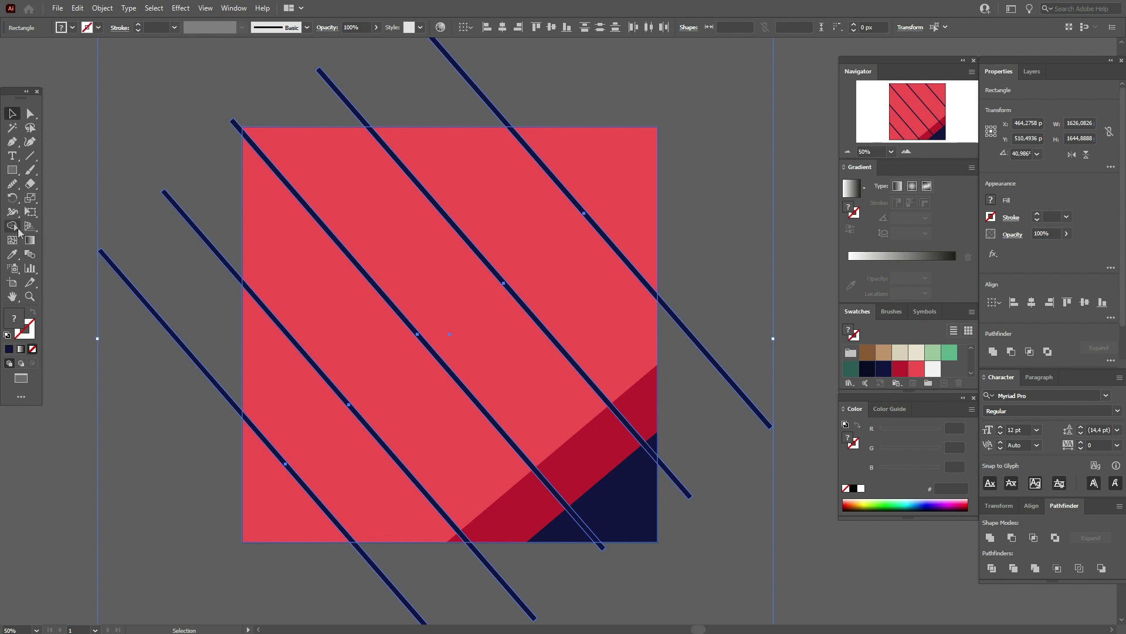
left_click(18, 230)
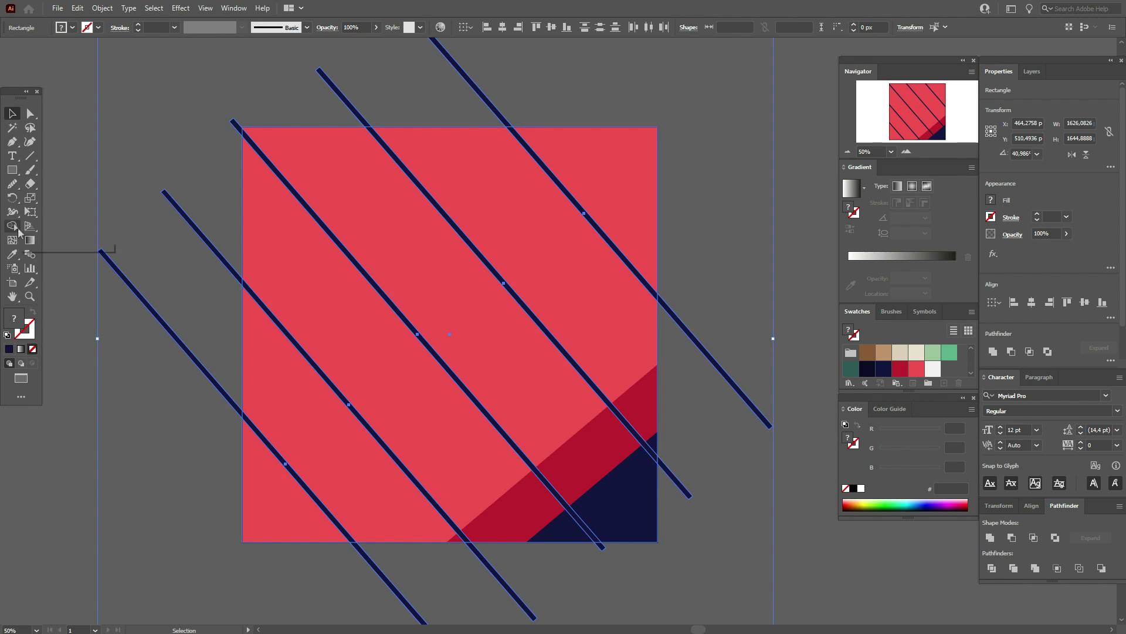
left_click(166, 333, "alt")
left_click(214, 251, "alt")
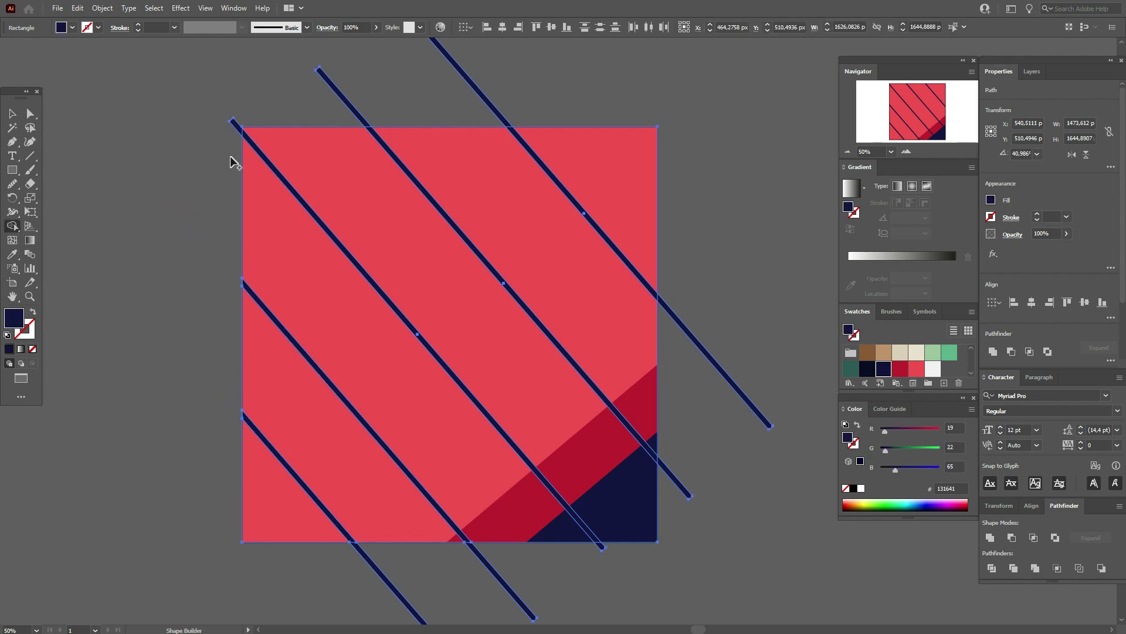
left_click(344, 100, "alt")
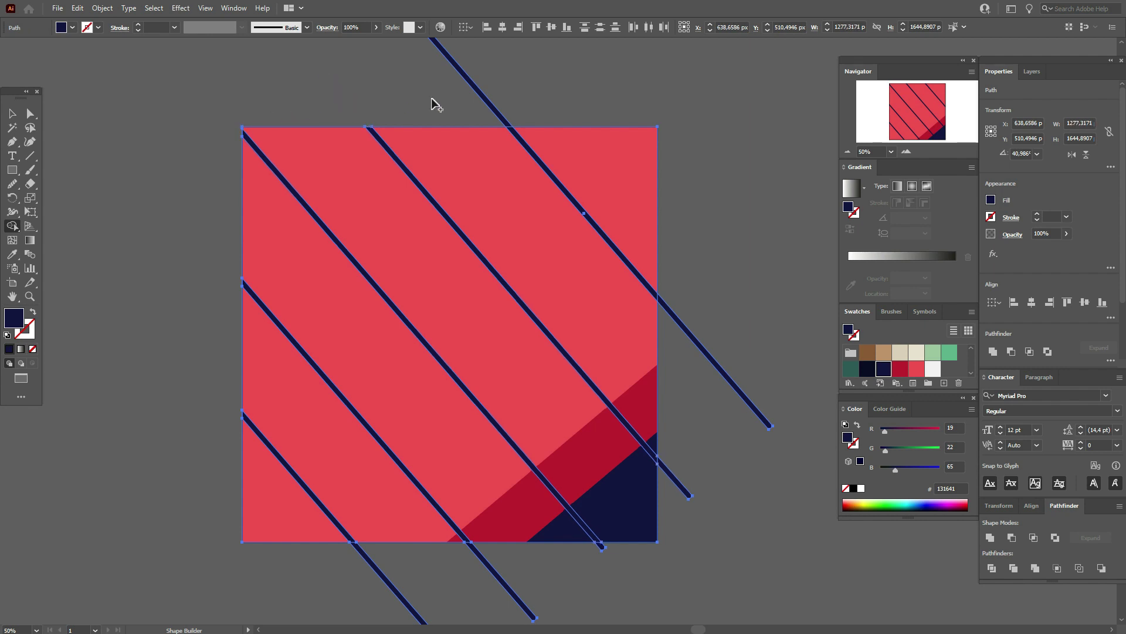
left_click(487, 101, "alt")
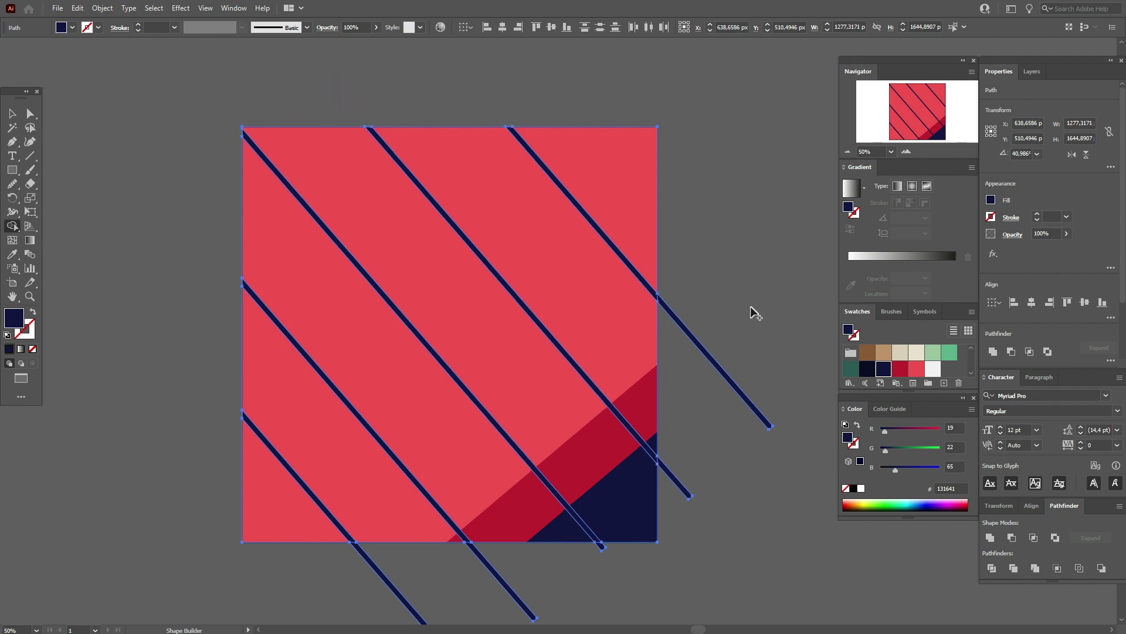
left_click(738, 394, "alt")
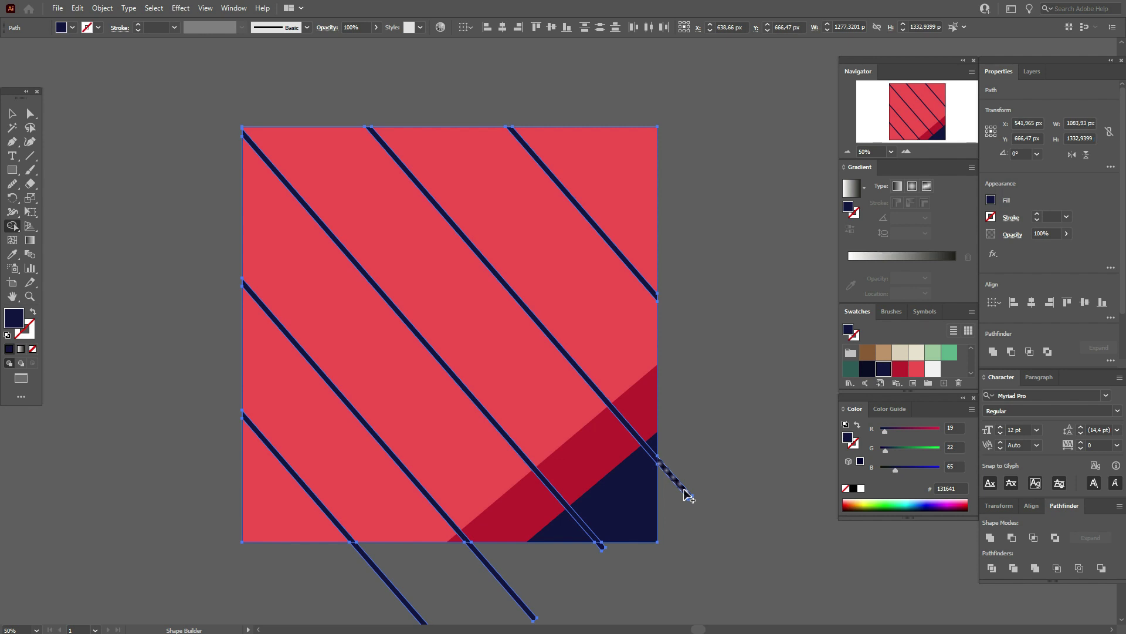
left_click(683, 490, "alt")
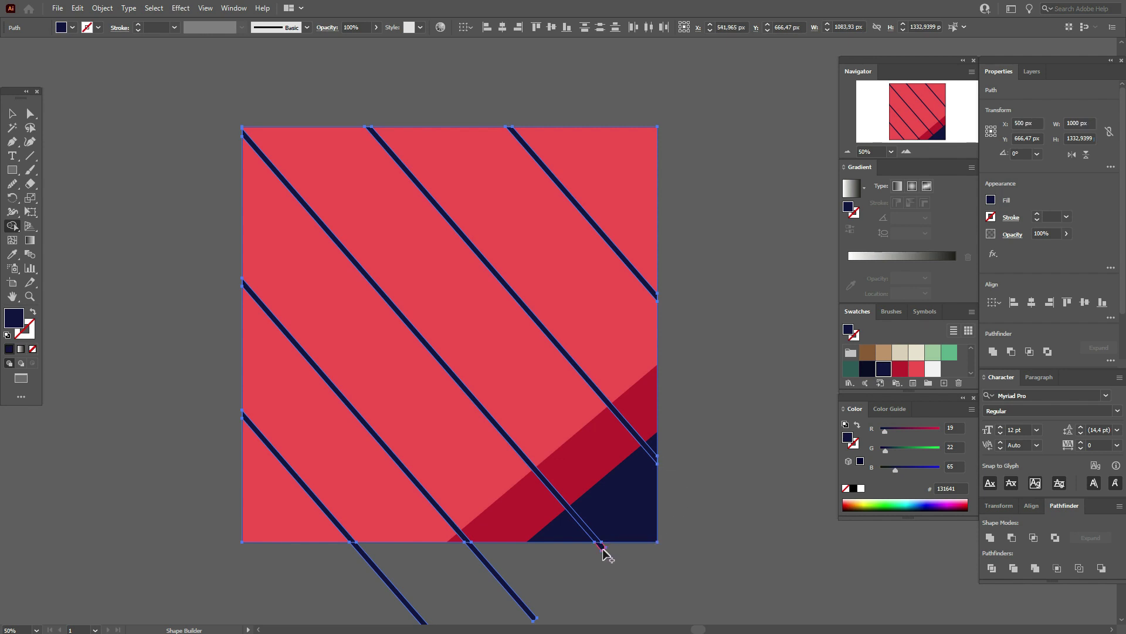
left_click(526, 613, "alt")
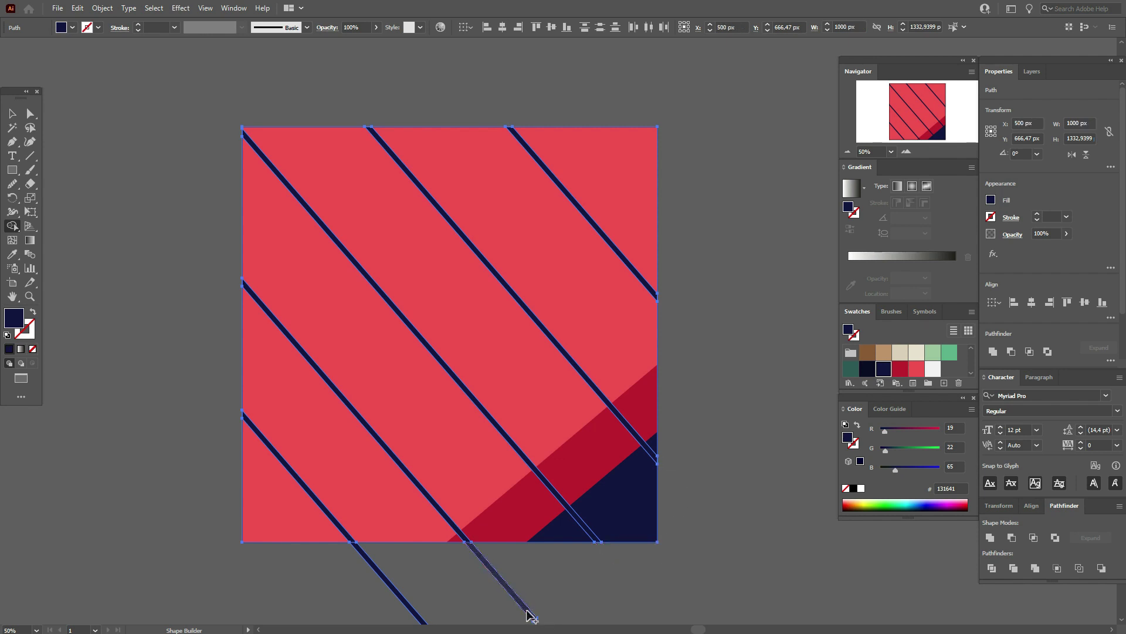
left_click(398, 593, "alt")
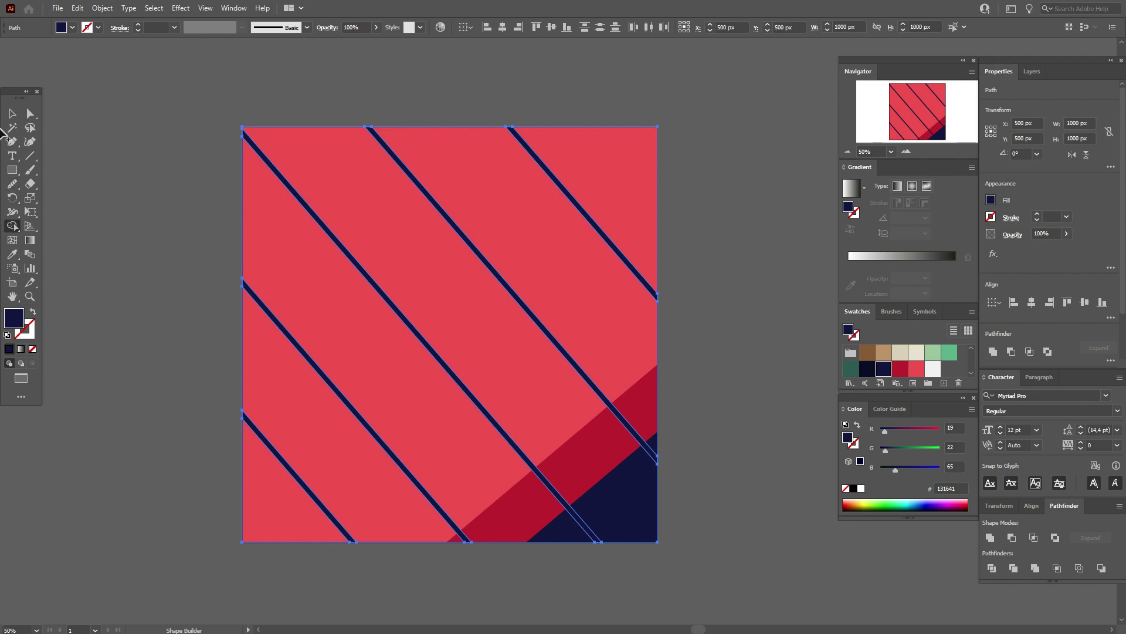
left_click(12, 114)
left_click(646, 470)
left_click(601, 467)
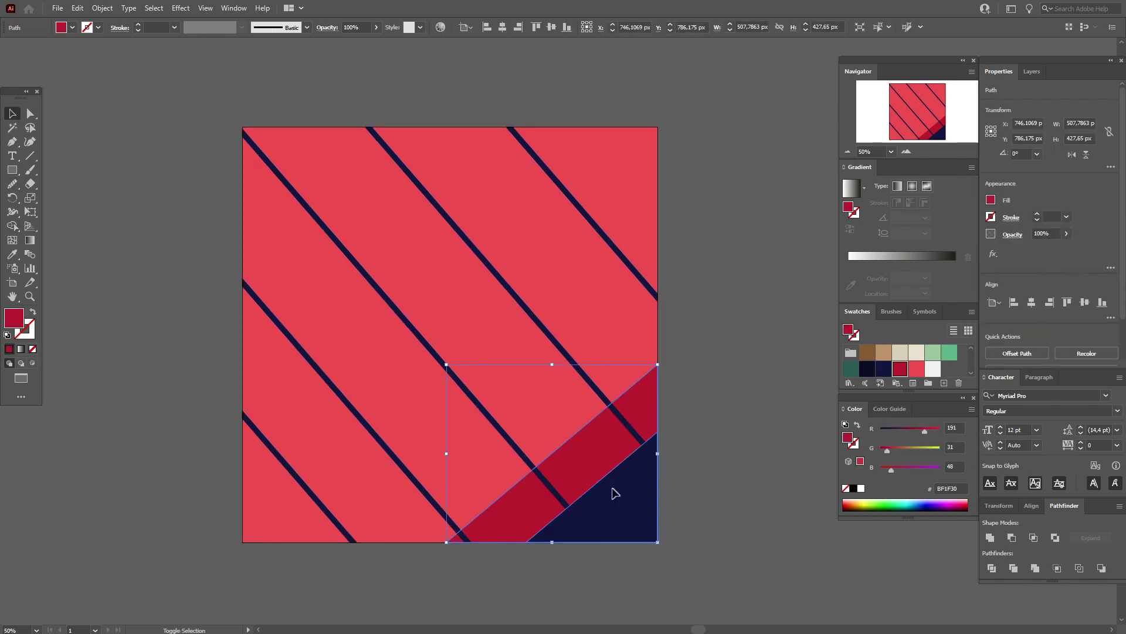
- Bring the crimson and navy corner triangles in front of the stripes
left_click(611, 487, "shift")
right_click(612, 491)
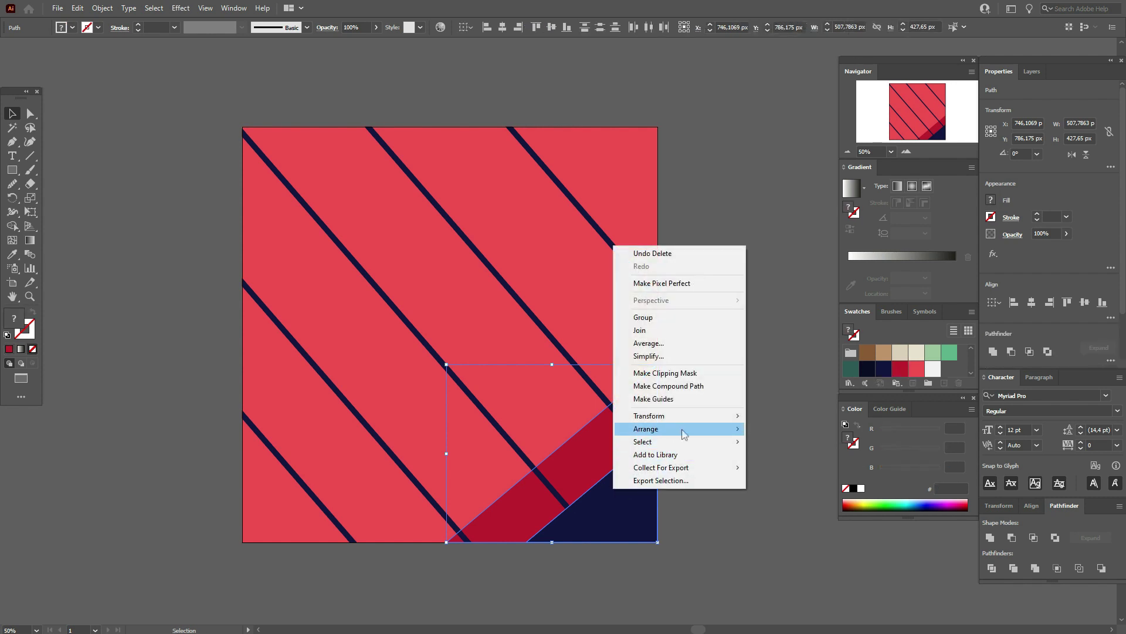
left_click(810, 429)
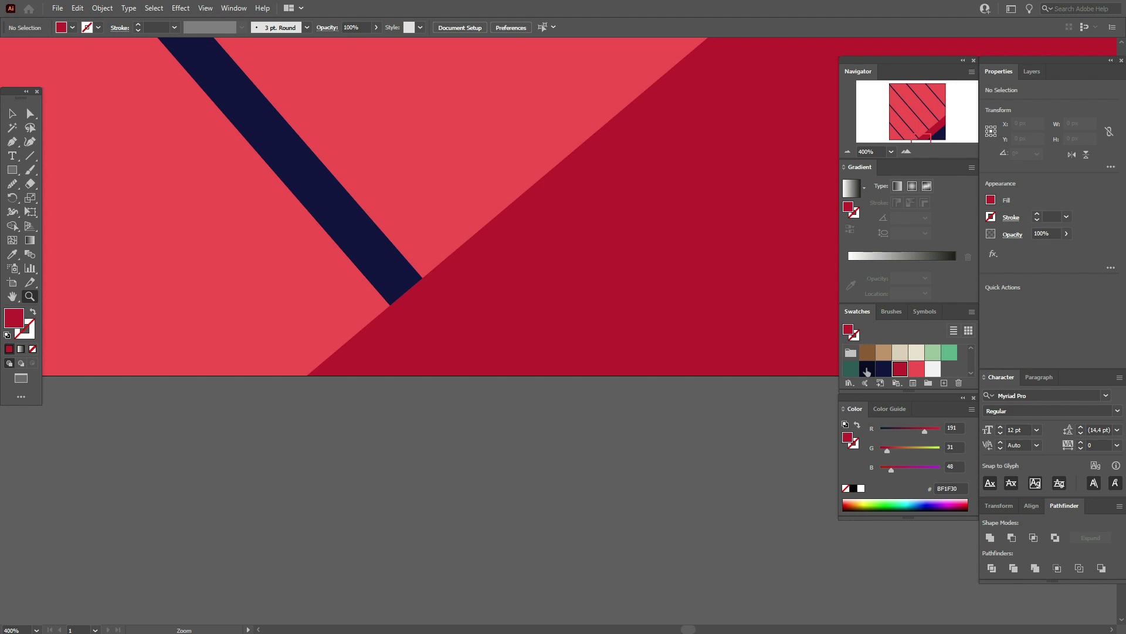
- Draw a navy bar below a stripe tip and pull its top corner onto the diagonal
left_click(867, 370)
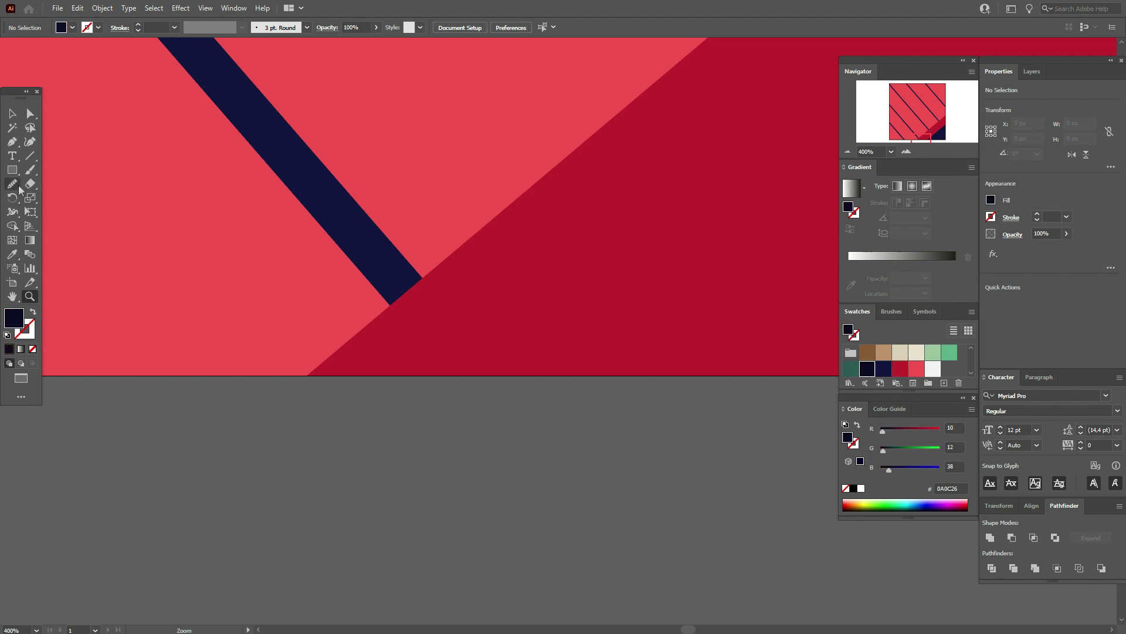
left_click(11, 169)
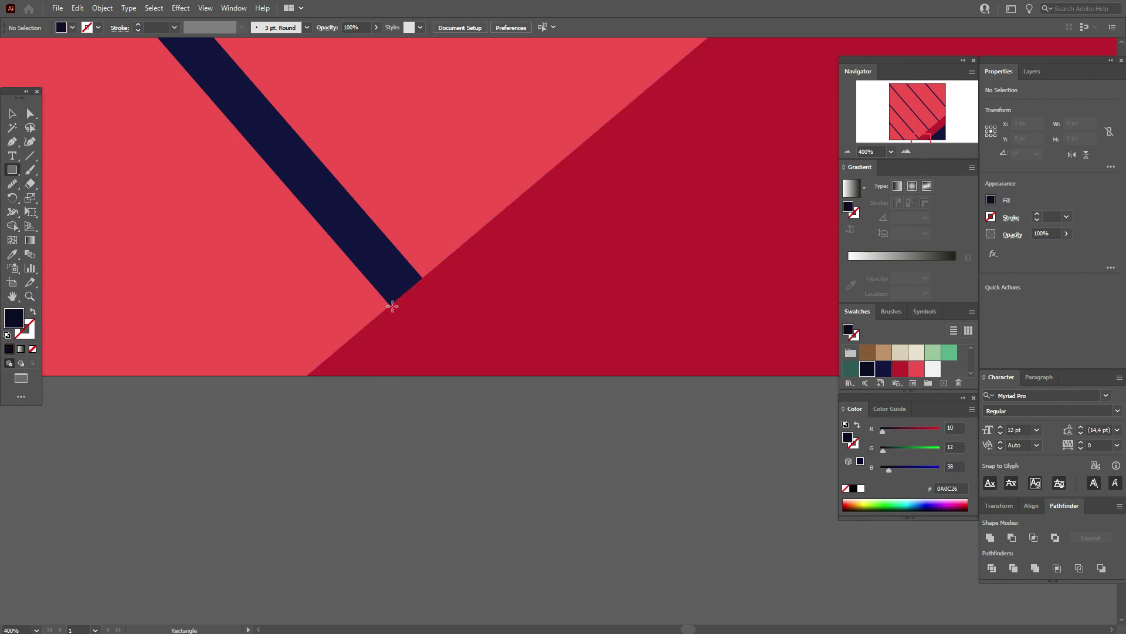
left_click_drag(392, 306, 428, 424)
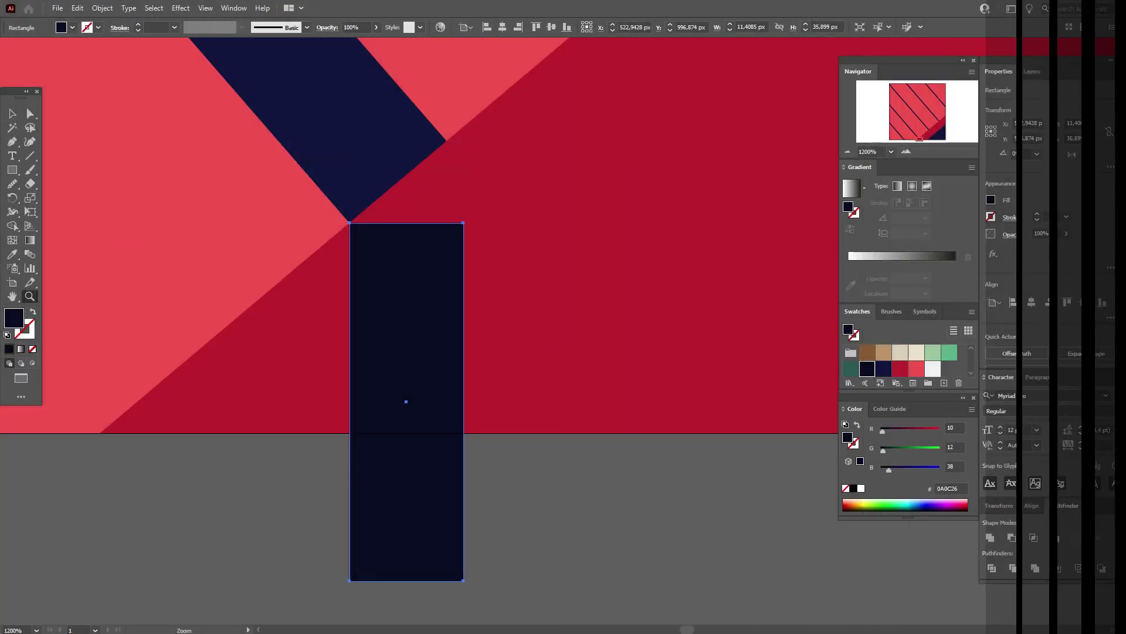
key("v")
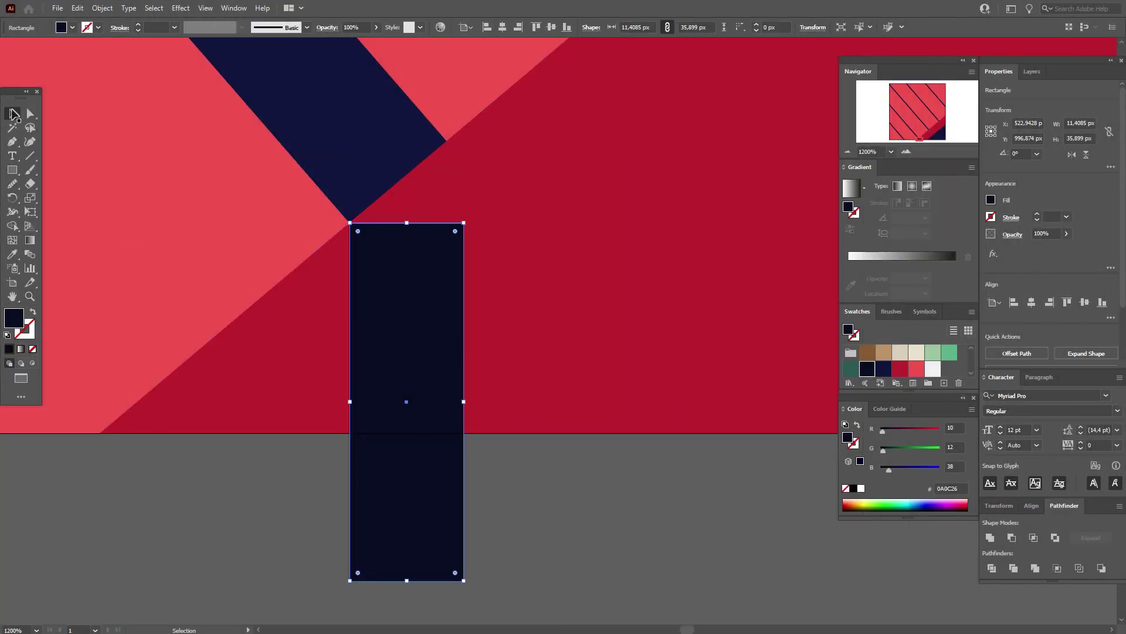
key("a")
left_click(463, 223)
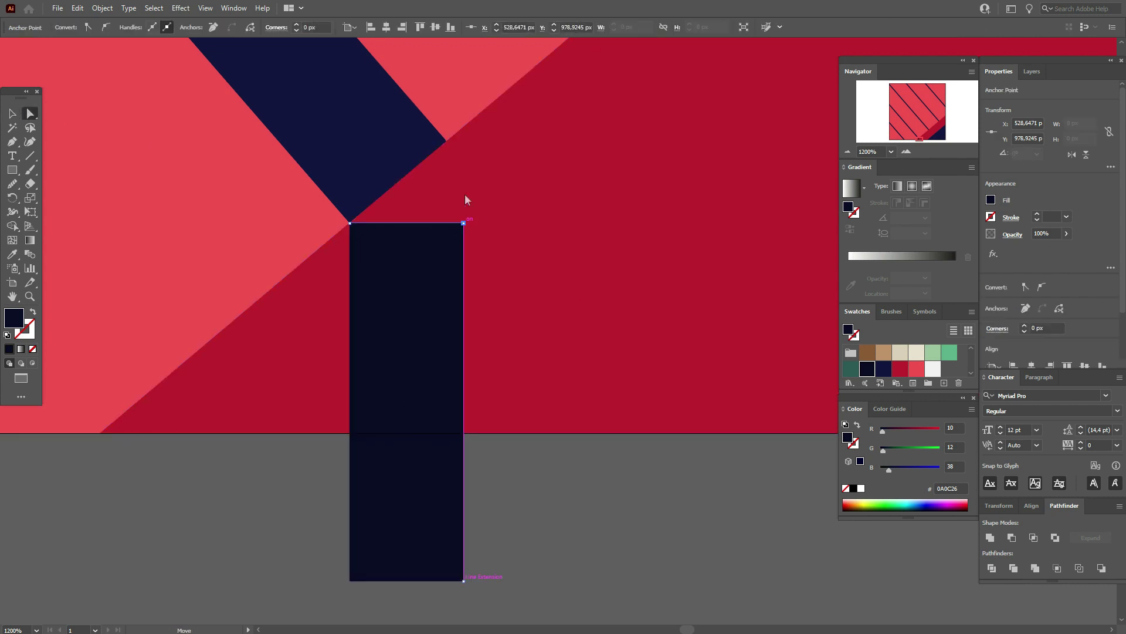
left_click_drag(463, 223, 446, 141)
left_click_drag(464, 581, 449, 581)
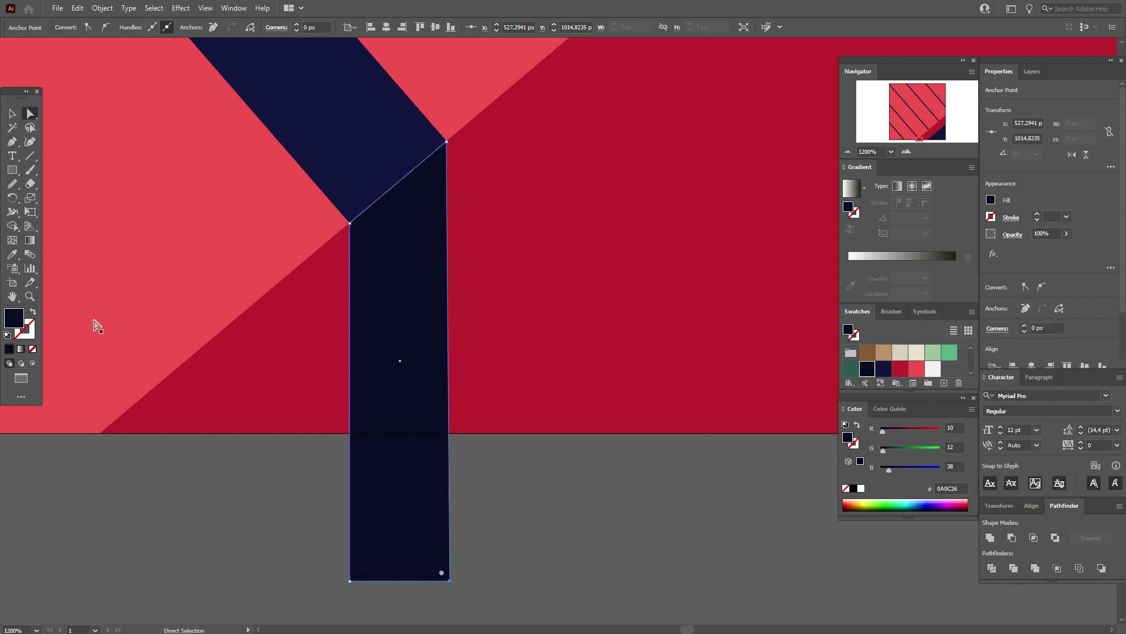
left_click(12, 113)
- Paste a copy of the navy bar and position it under the next stripe's tip
left_click(226, 455)
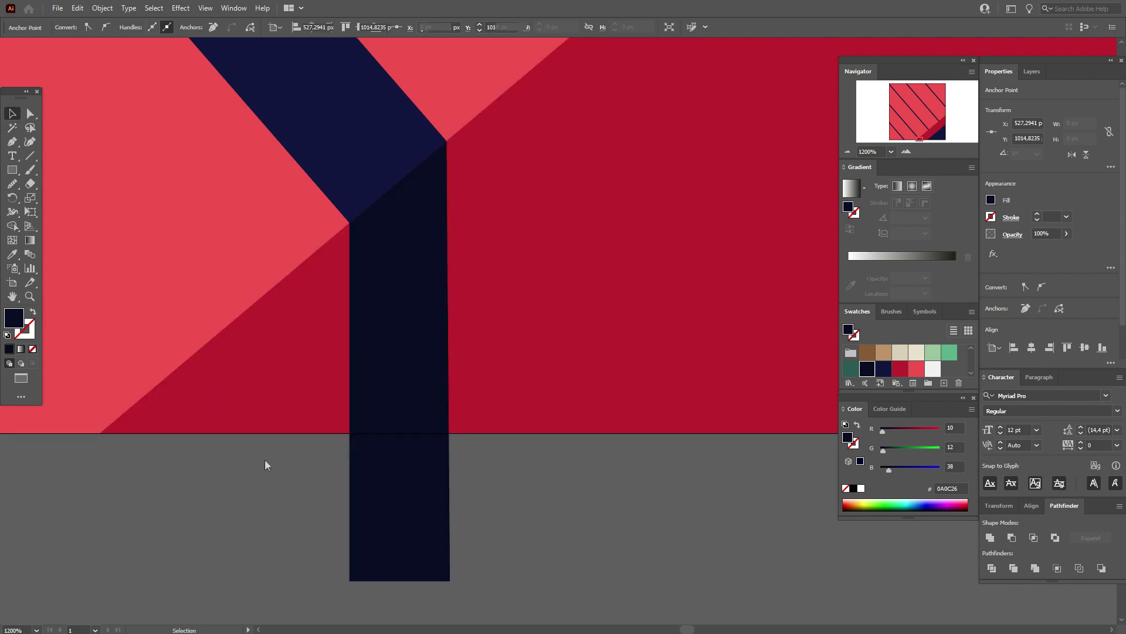
left_click(430, 531)
key("a")
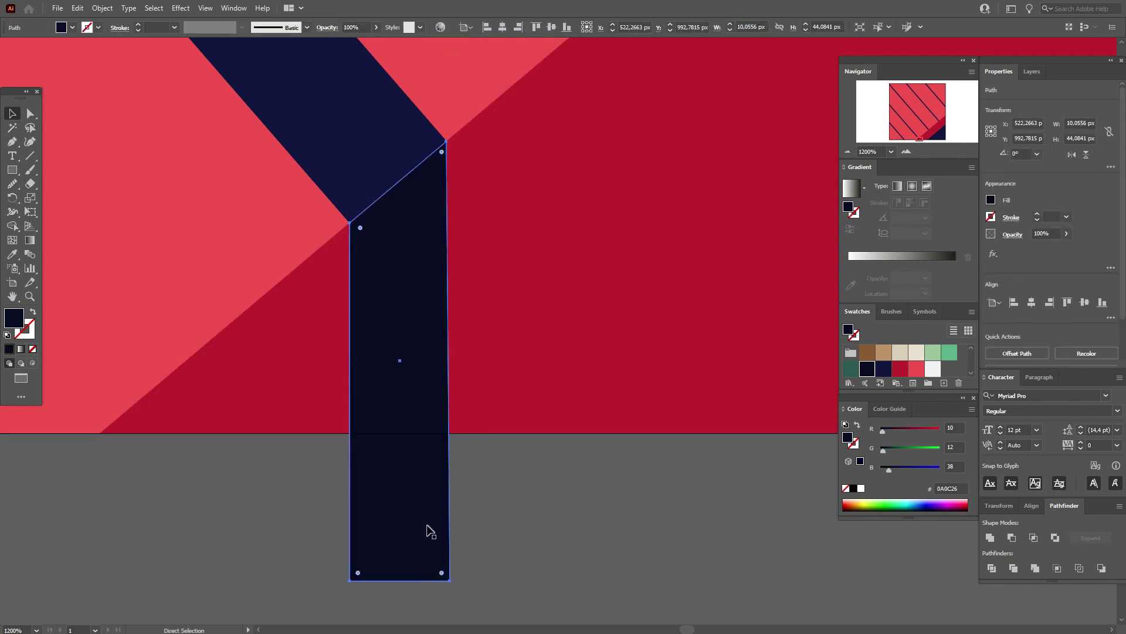
key("v")
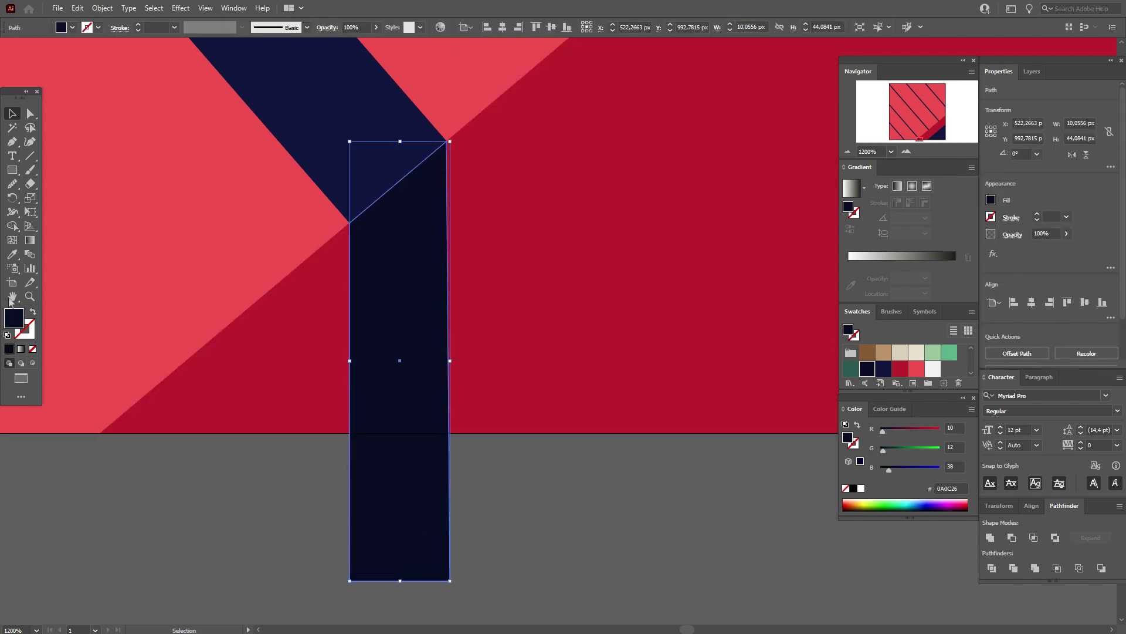
left_click(10, 296)
mouse_move(419, 275)
left_mouse_down()
mouse_move(296, 626)
mouse_move(447, 375)
mouse_move(518, 516)
mouse_move(329, 354)
left_mouse_up()
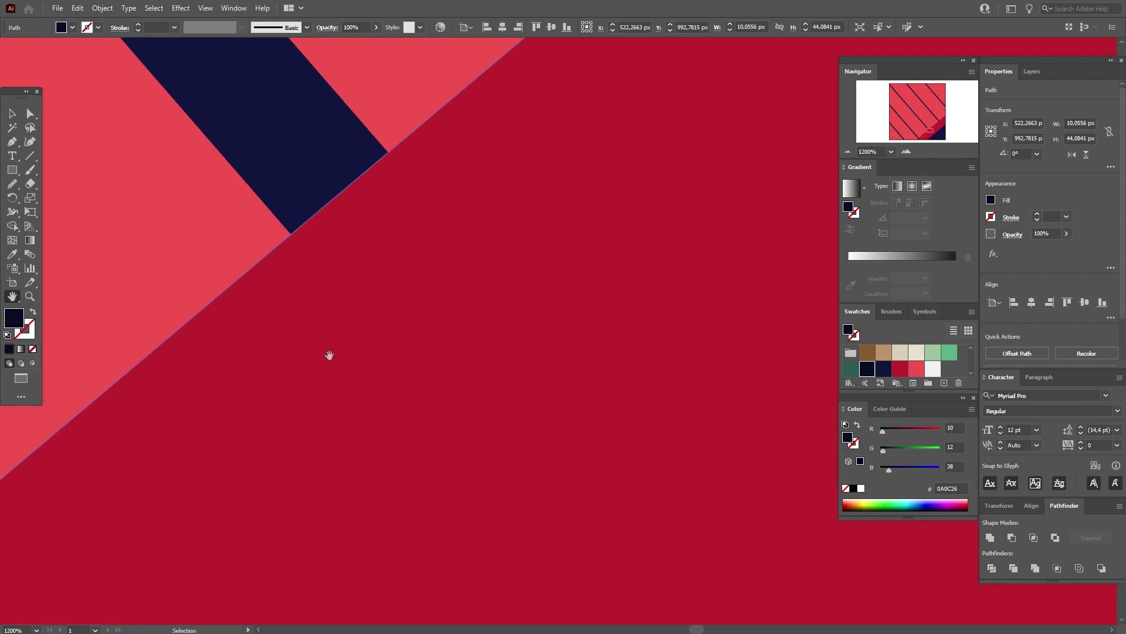
key("ctrl+v")
left_click(12, 114)
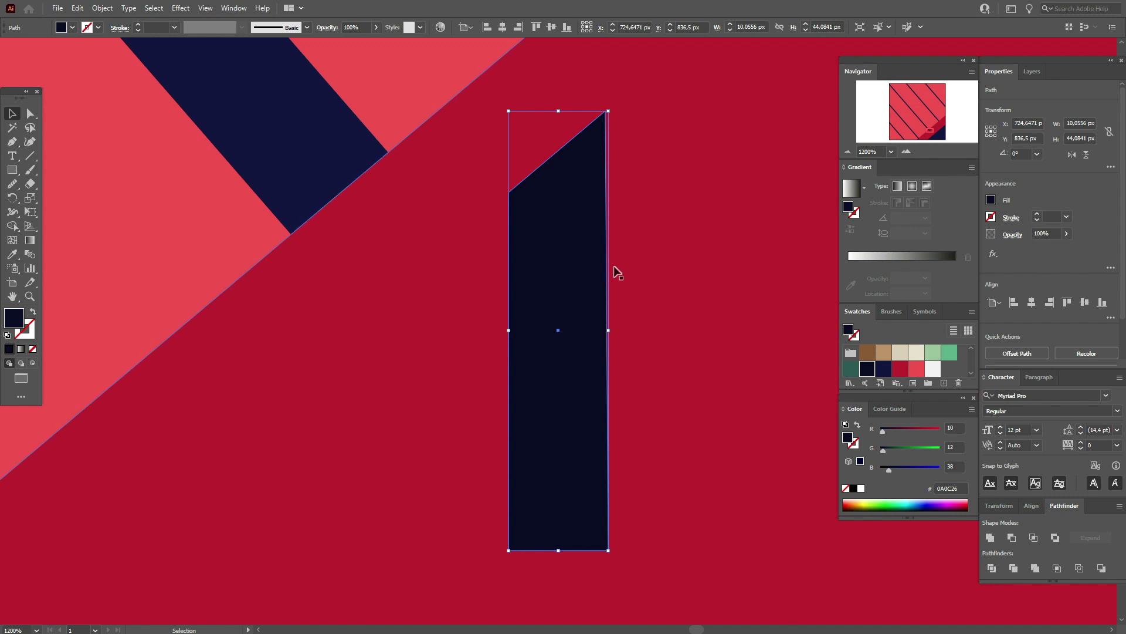
left_click_drag(615, 271, 371, 308)
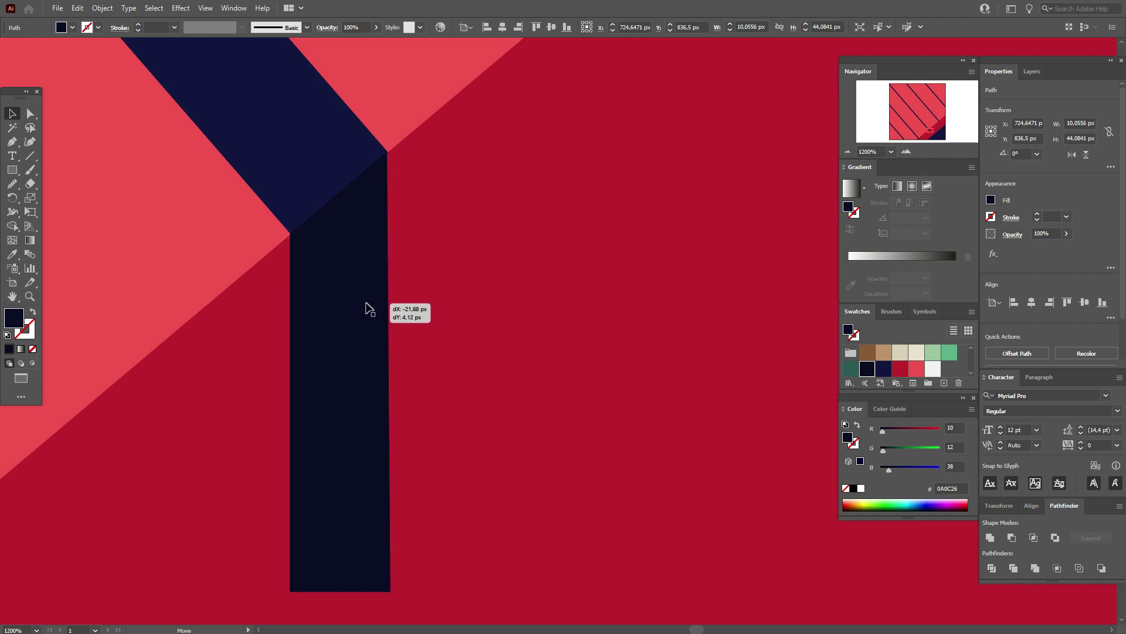
left_click_drag(370, 308, 371, 309)
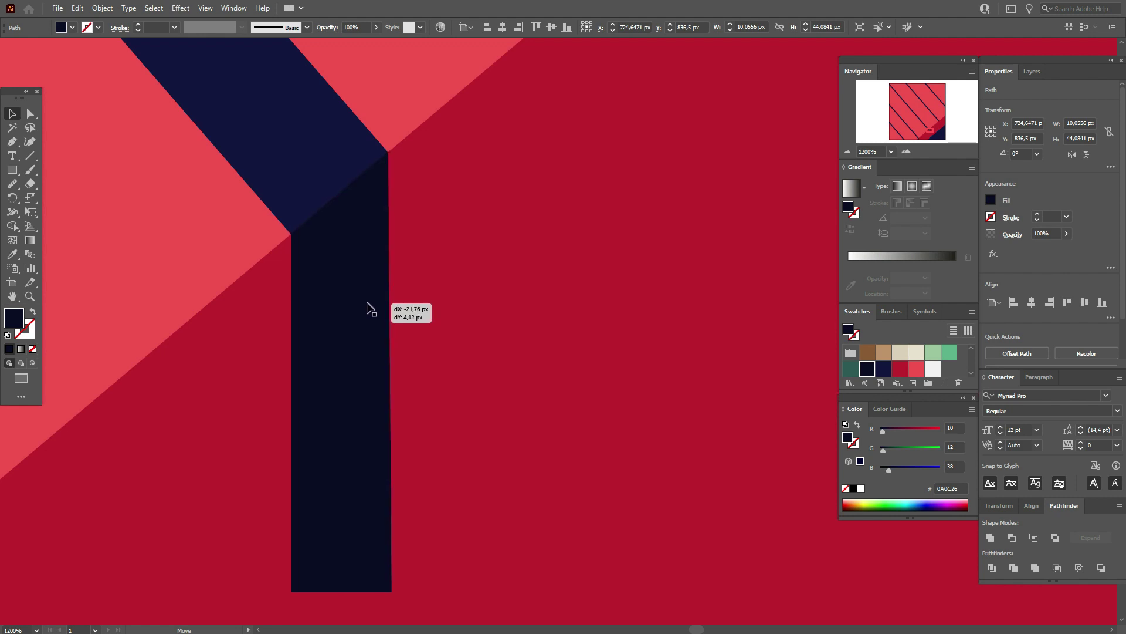
key("z")
left_click_drag(488, 329, 284, 276)
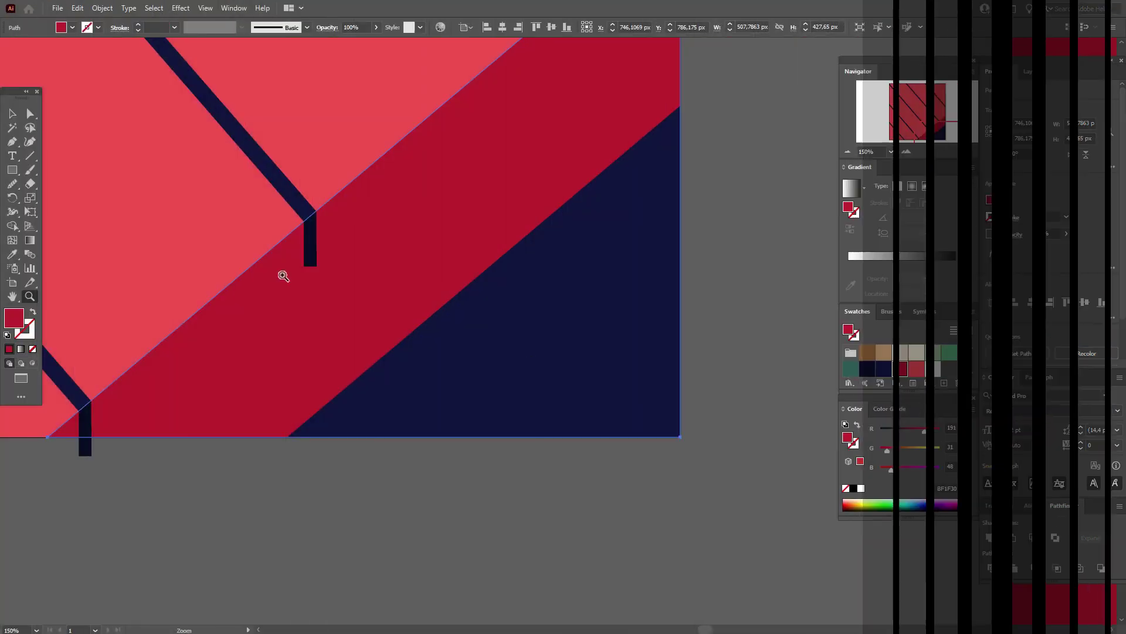
- Extend the short navy bar's bottom points down to the artwork's bottom edge
key("a")
key("ctrl+shift+a")
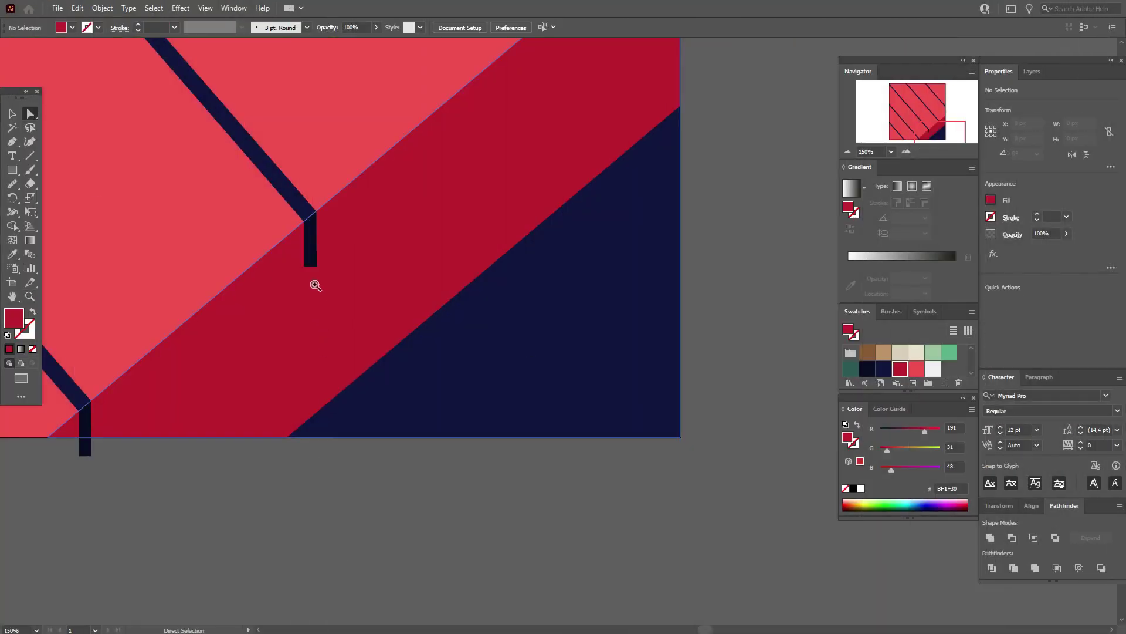
left_click(317, 266)
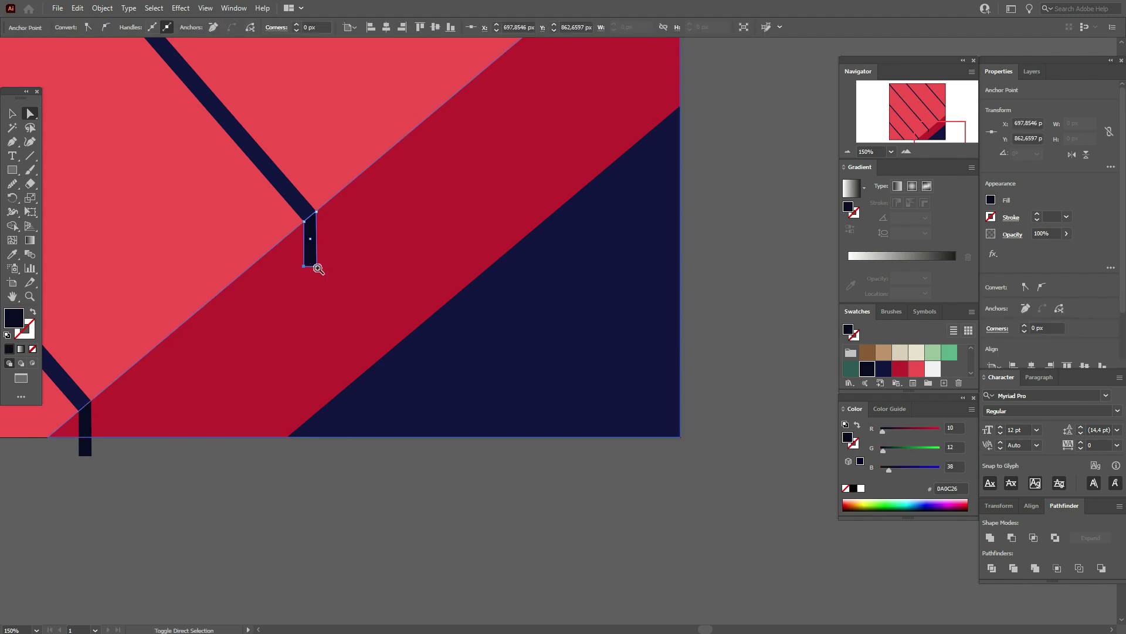
left_click(316, 267)
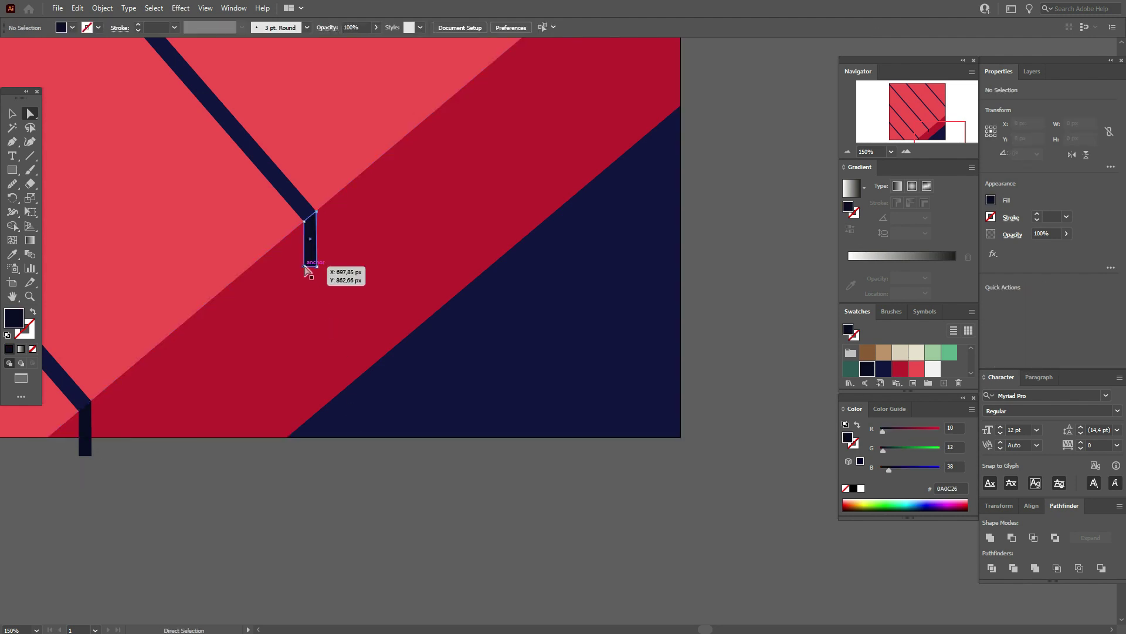
left_click(315, 269)
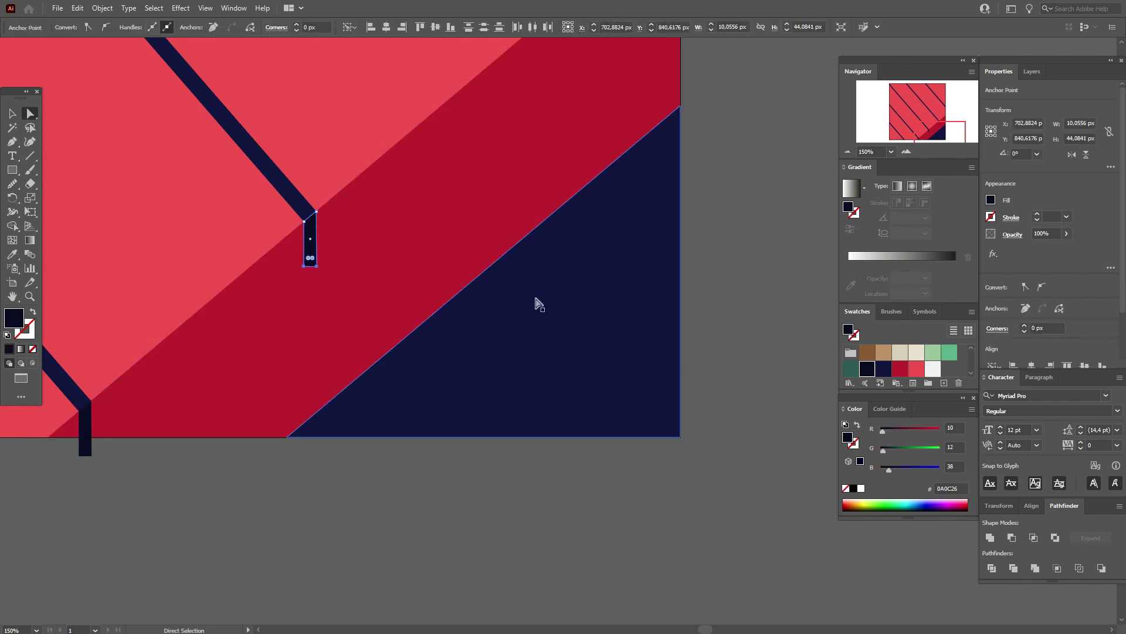
key("shift+Down")
key("shift+Down")
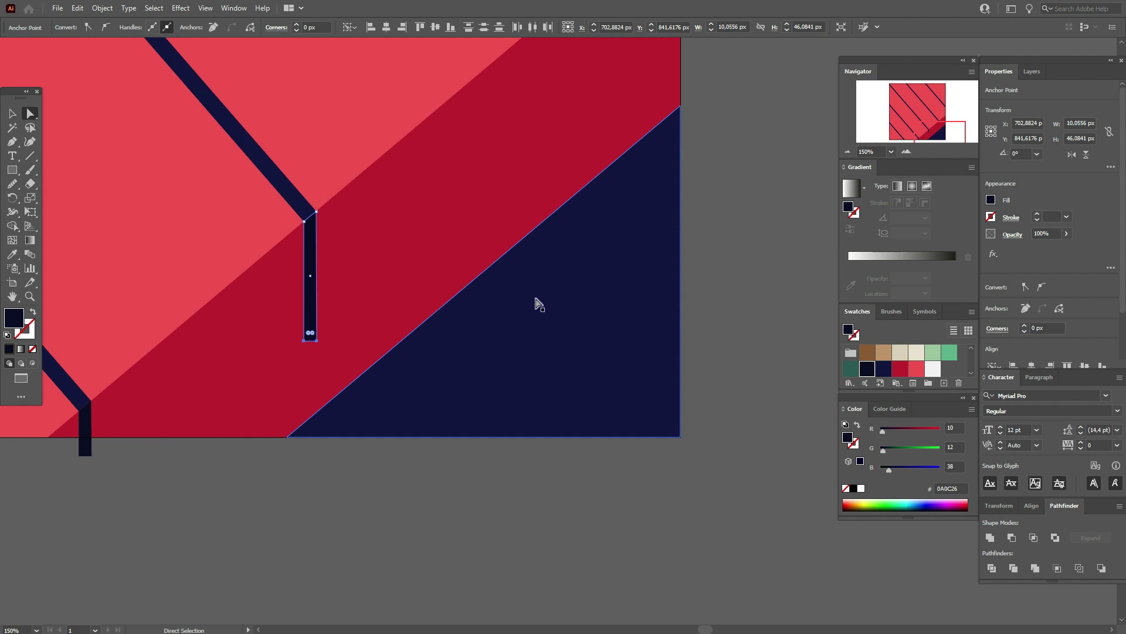
key("shift+Down")
key("shift+Down")
key("shift+Down")
key("shift+Down")
key("shift+Down")
key("shift+Down")
key("shift+Down")
key("shift+Down")
key("shift+Down")
key("shift+Down")
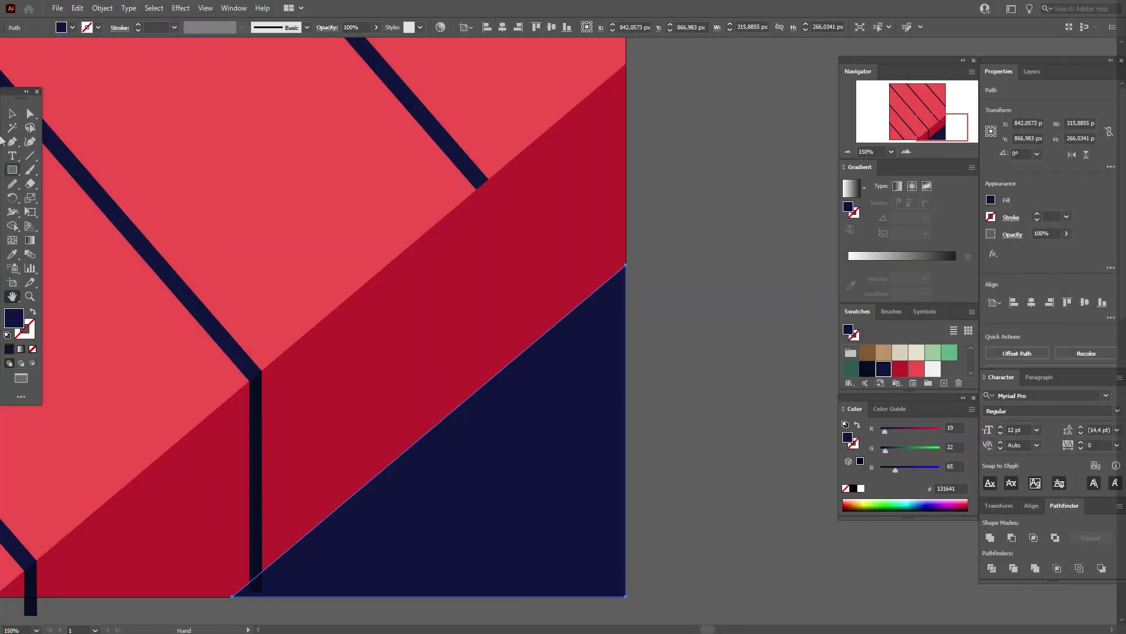
- Paste a copy of the thin navy bar and align it under the upper stripe's junction
left_click(12, 113)
left_click(251, 415)
key("ctrl+c")
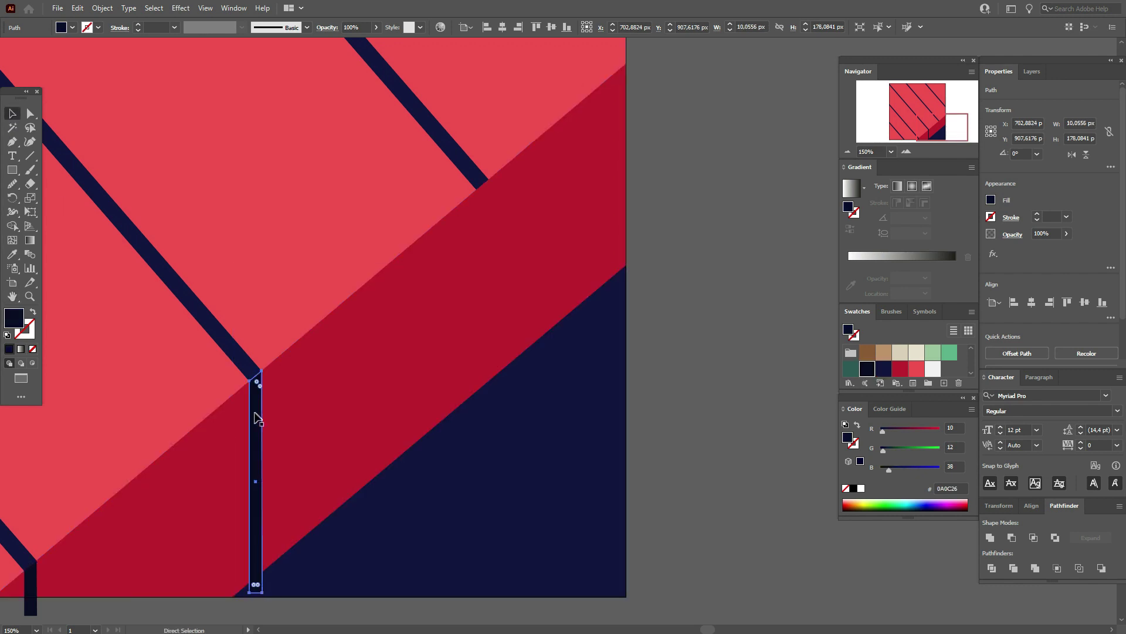
key("ctrl+v")
mouse_move(562, 263)
left_mouse_down()
mouse_move(483, 218)
mouse_move(430, 289)
left_mouse_up()
left_click(734, 241)
key("z")
left_click(12, 114)
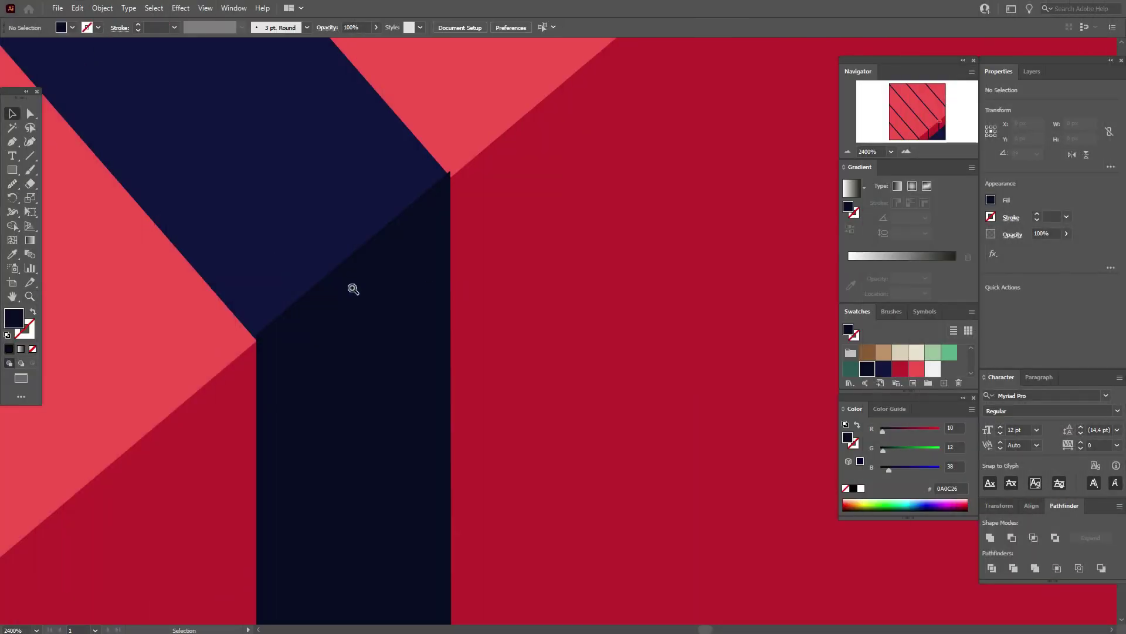
left_click_drag(352, 290, 357, 299)
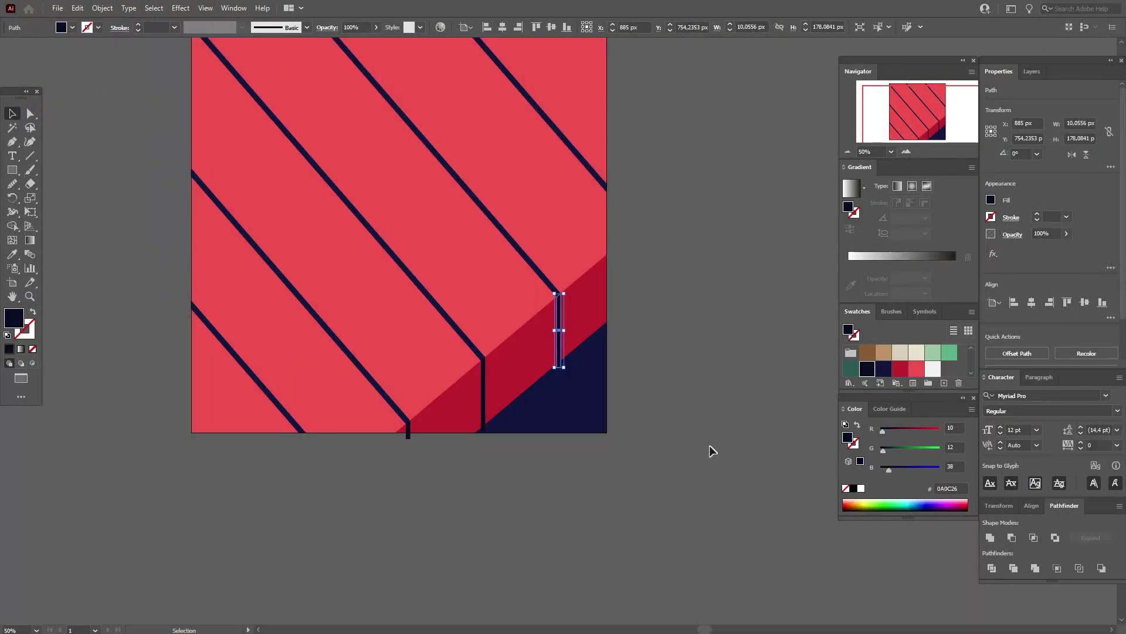
left_click(601, 410)
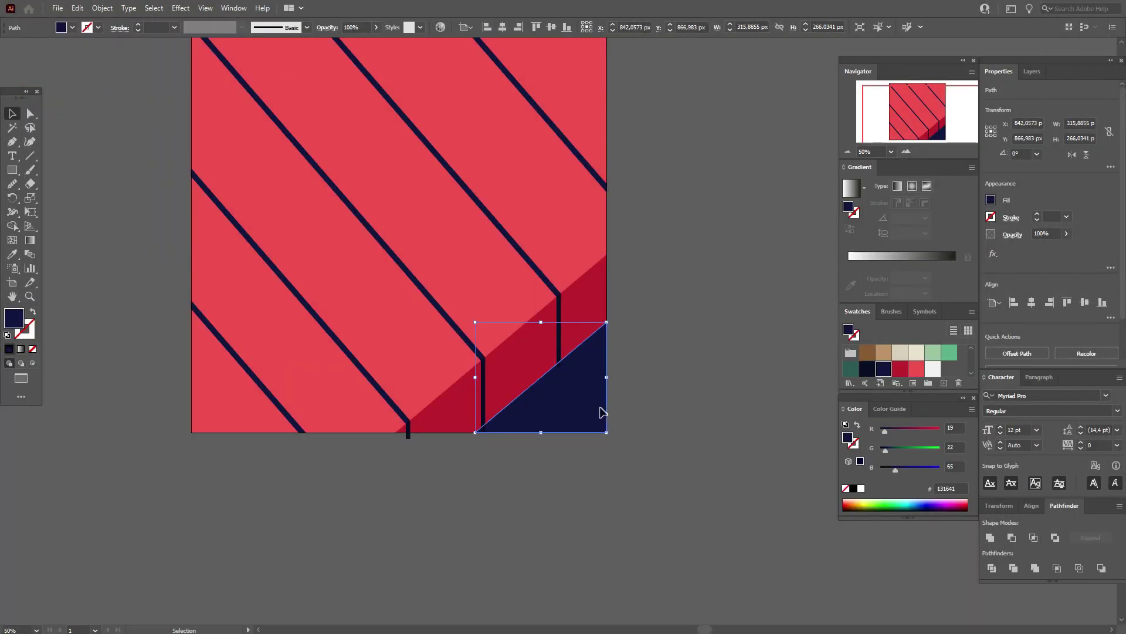
- Send the navy shadow triangle backward behind the crimson table side
right_click(601, 408)
left_click(763, 347)
left_click(422, 428, "shift")
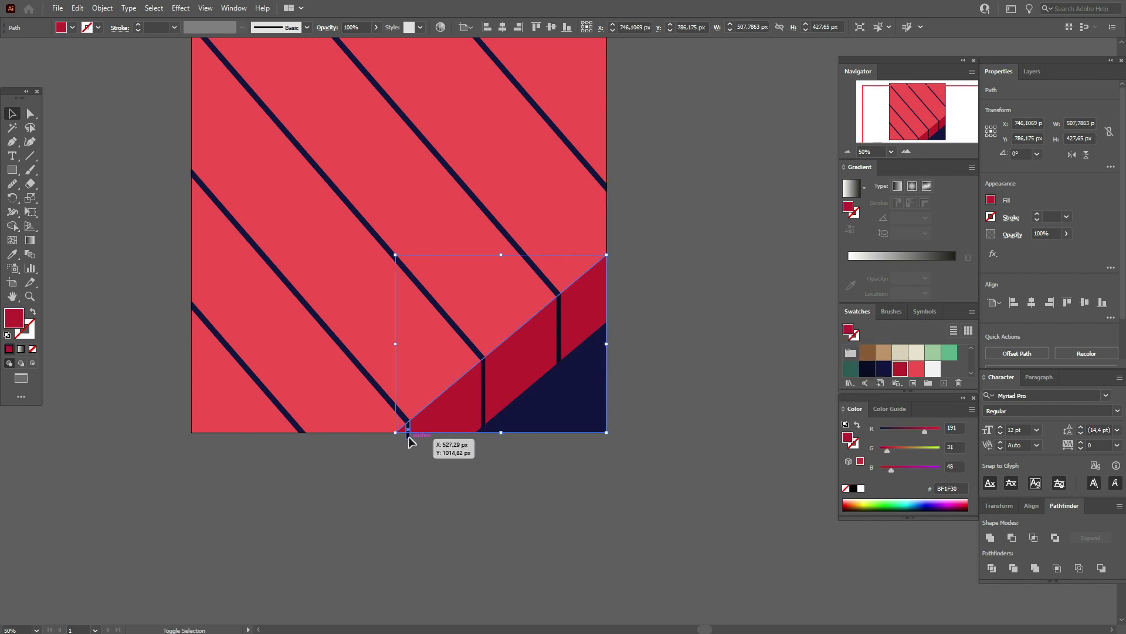
left_click(12, 226)
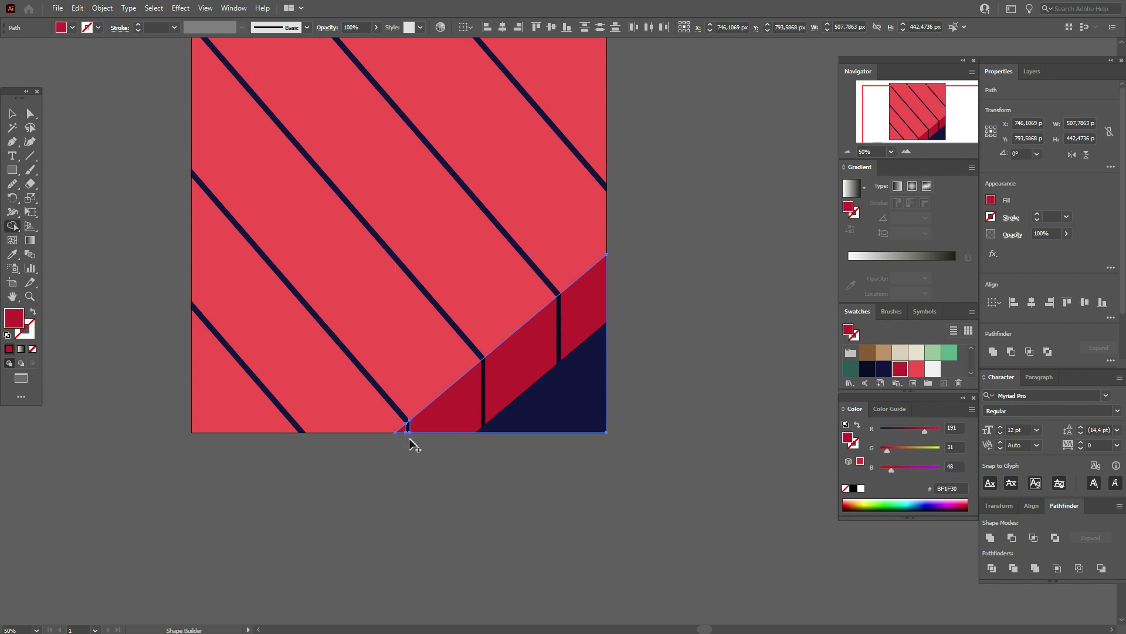
left_click(12, 113)
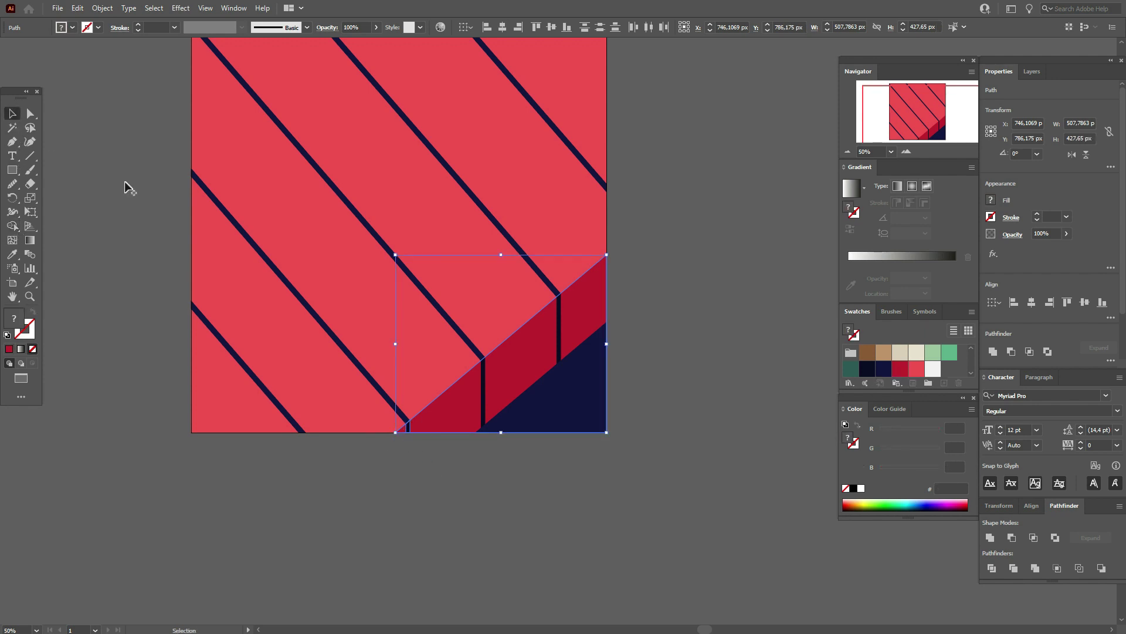
left_click(133, 221)
left_click(11, 296)
left_click_drag(572, 284, 543, 380)
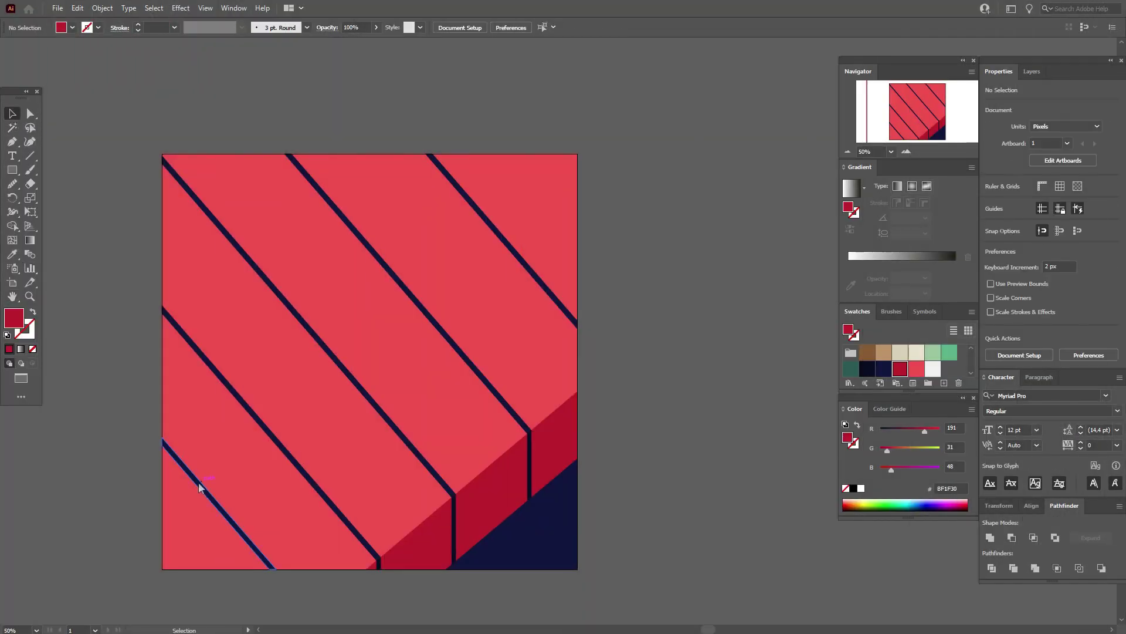
- Smooth the bottom-left and longer lower-left diagonal stripe lines with the Smooth tool
left_click(198, 481)
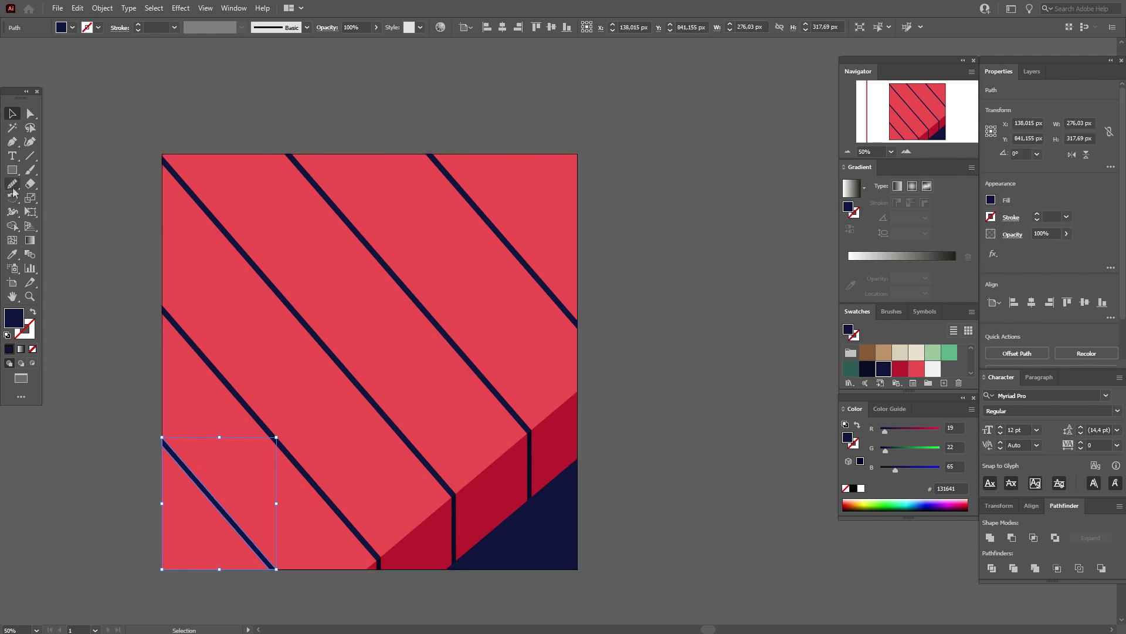
left_click(12, 187)
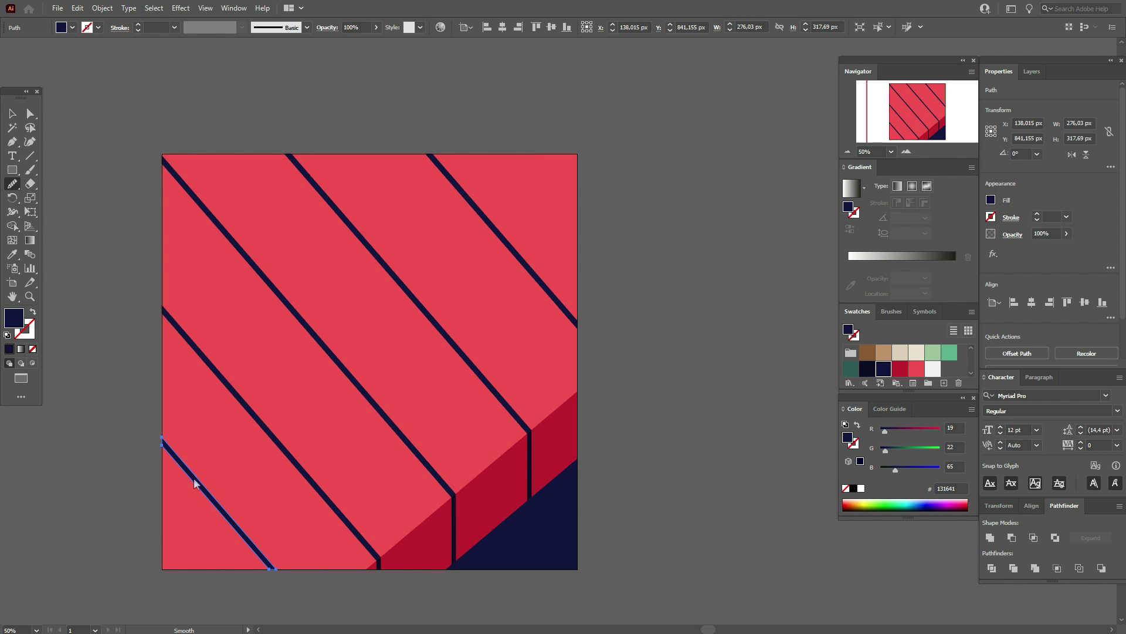
left_click_drag(210, 498, 219, 512)
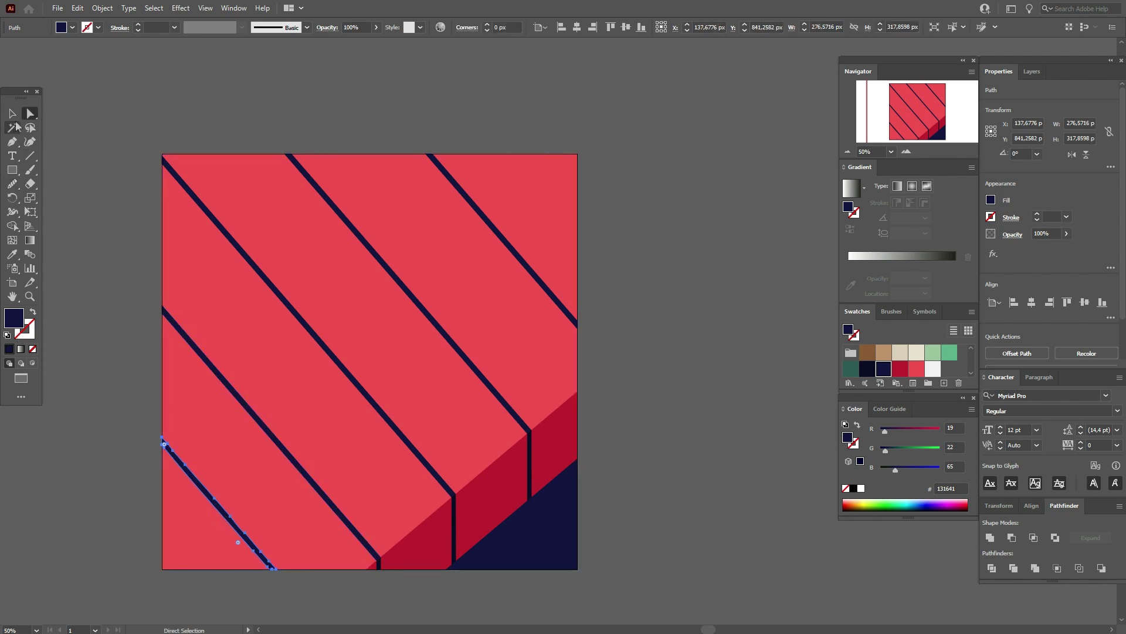
left_click(14, 116)
left_click(201, 349)
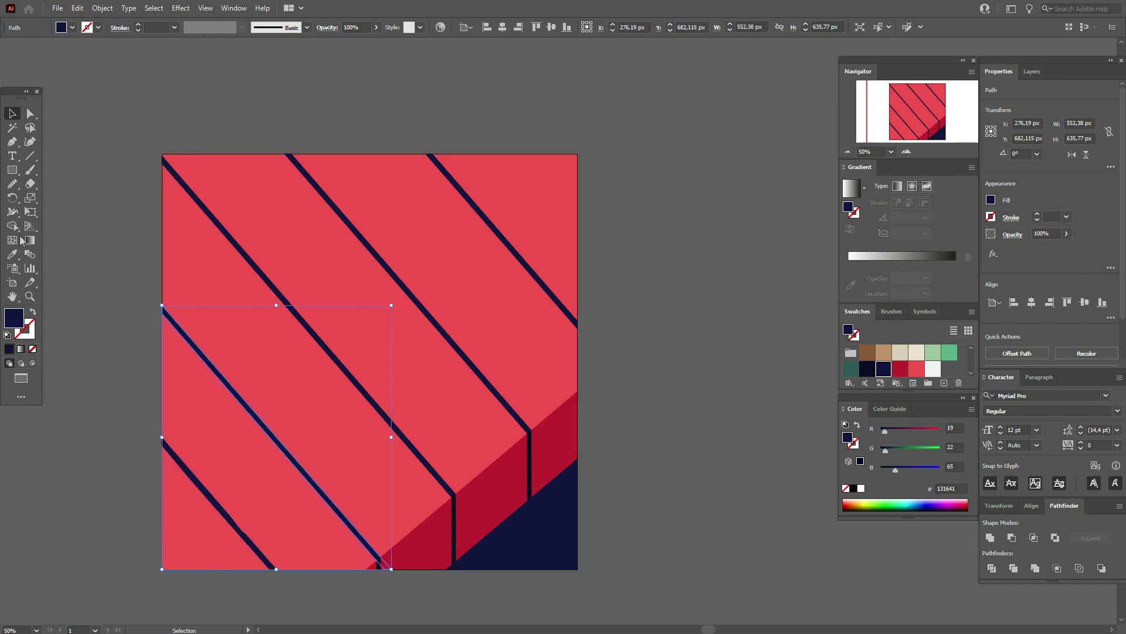
left_click(12, 187)
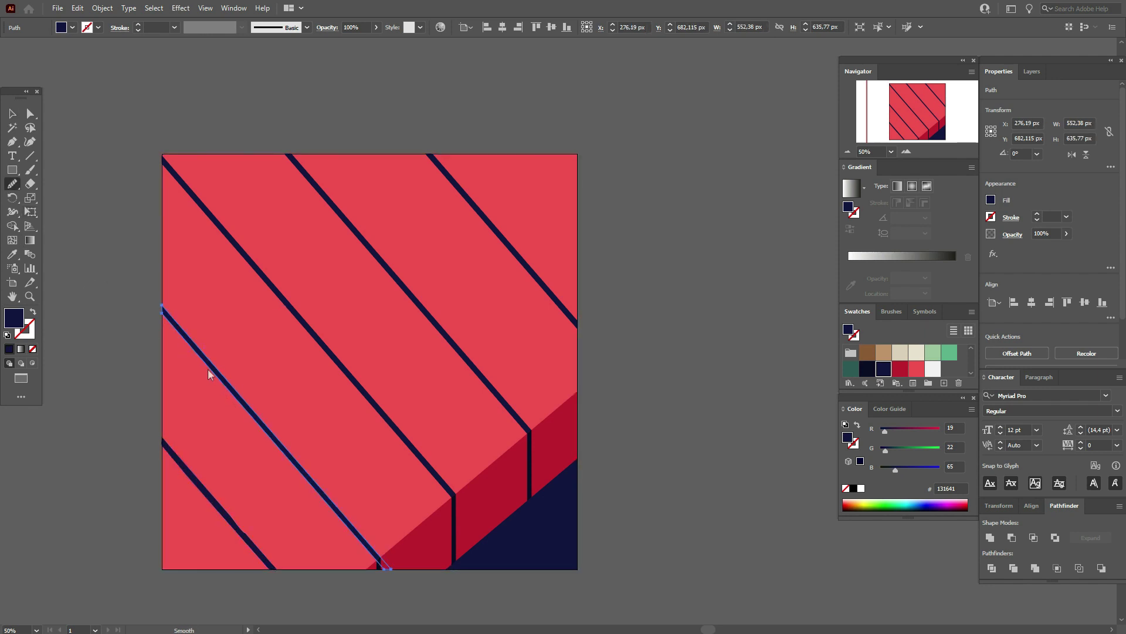
left_click_drag(221, 377, 257, 419)
left_click(487, 218, "ctrl")
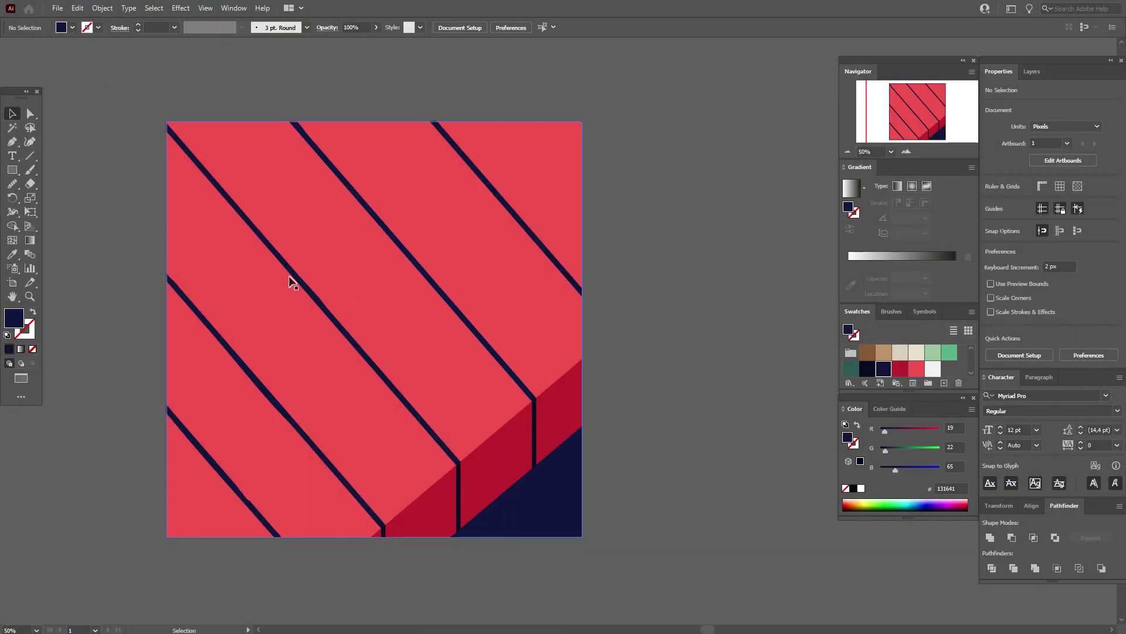
- Draw two stacked light green rectangles in the middle of the table
left_click(933, 354)
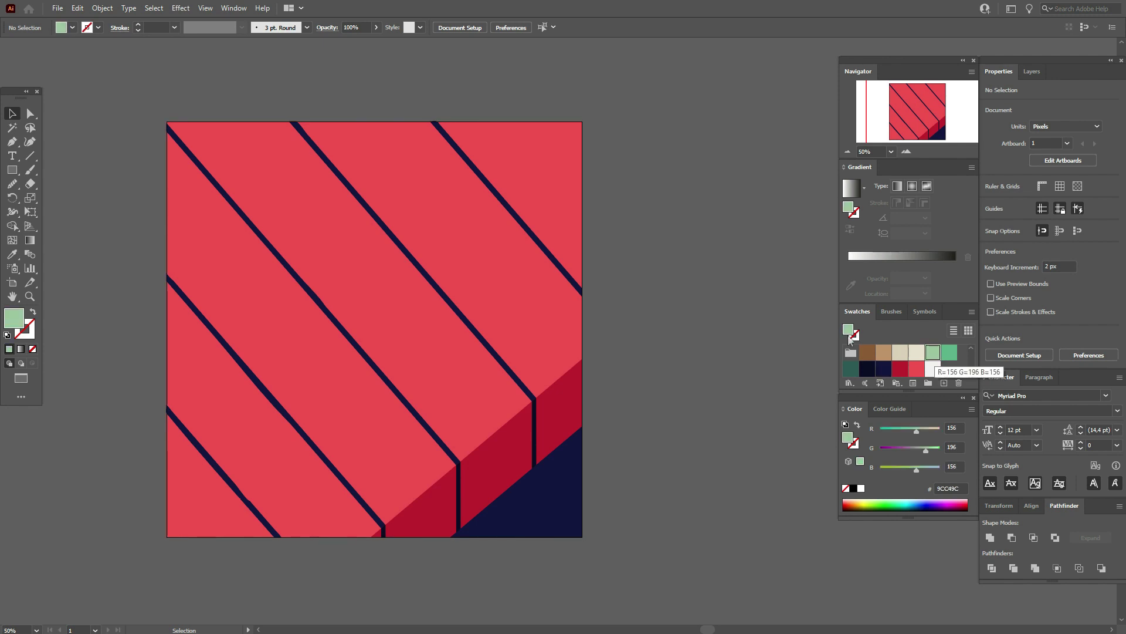
left_click(12, 171)
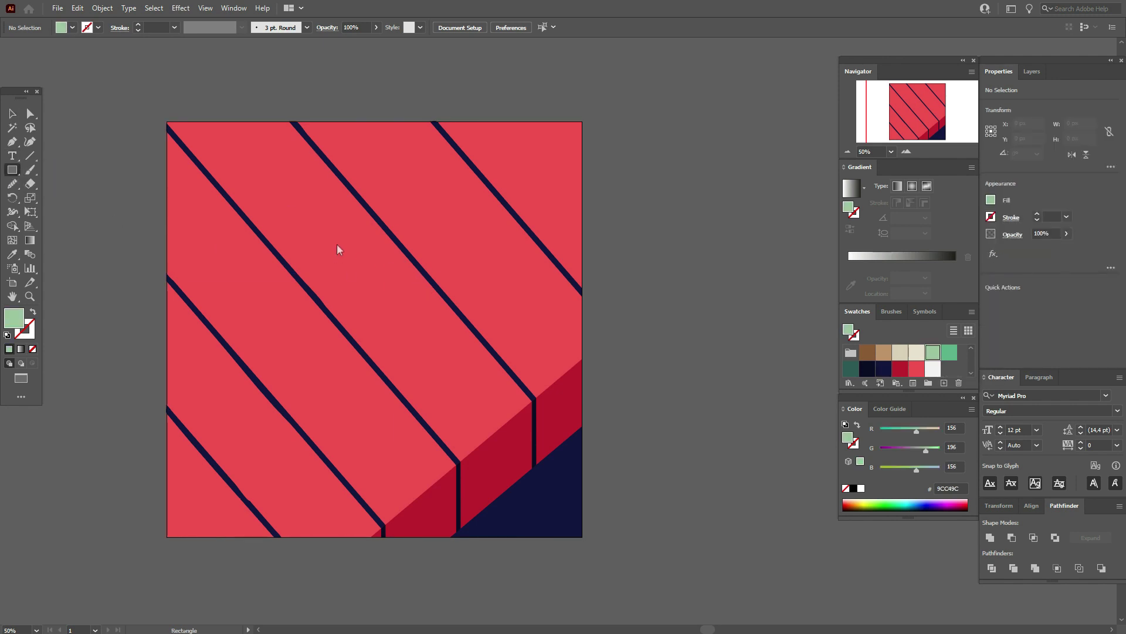
left_click_drag(337, 245, 436, 299)
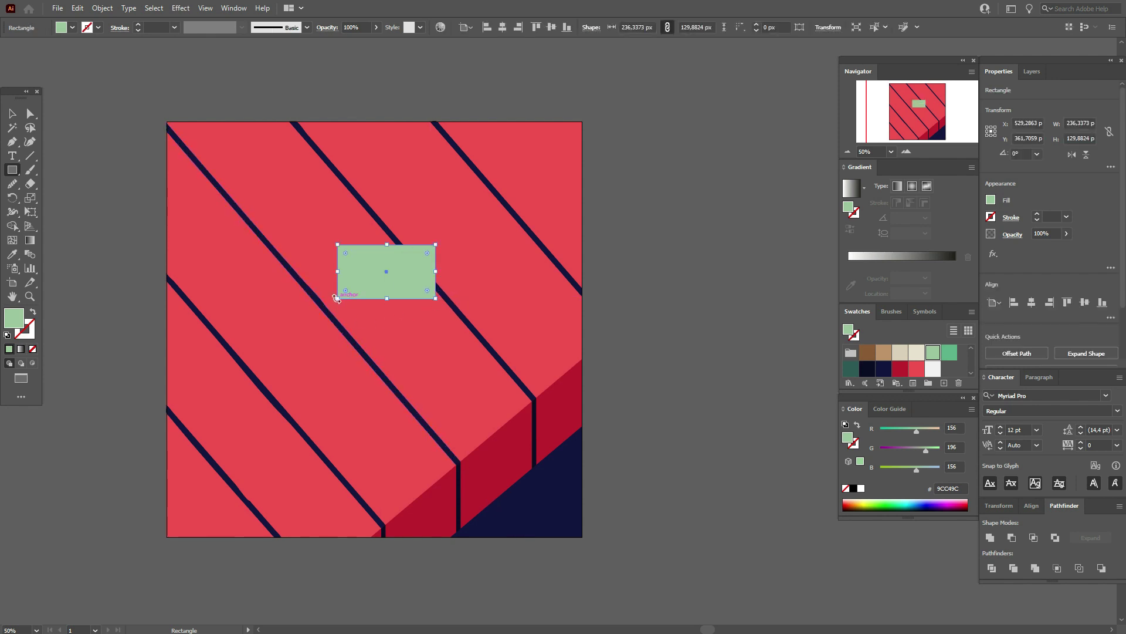
left_click(36, 298)
left_click(363, 356)
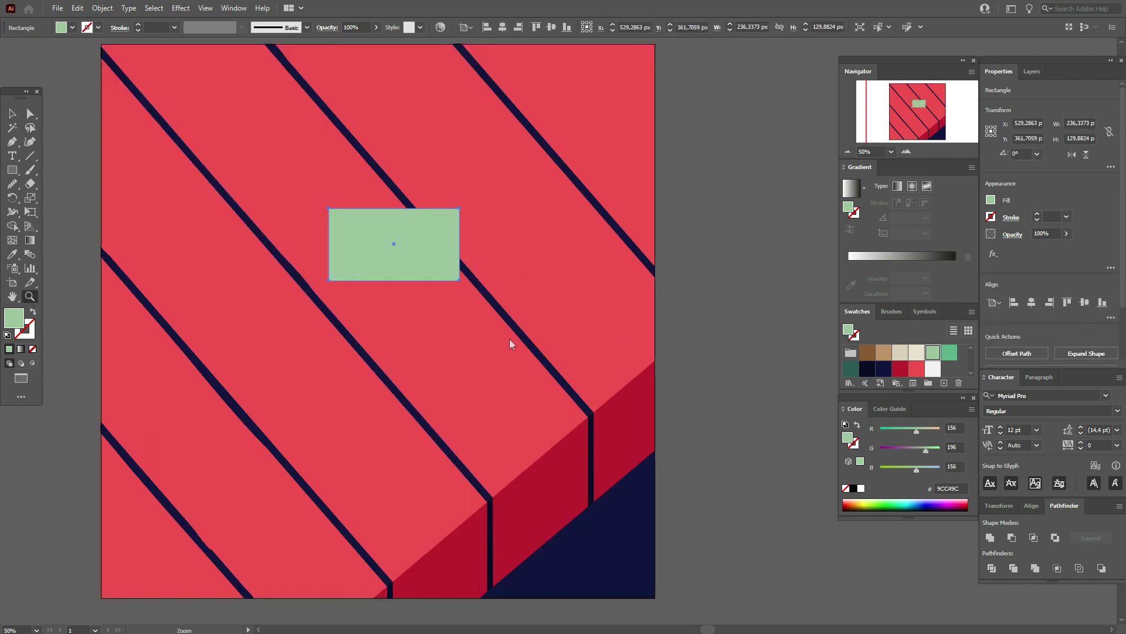
left_click(12, 170)
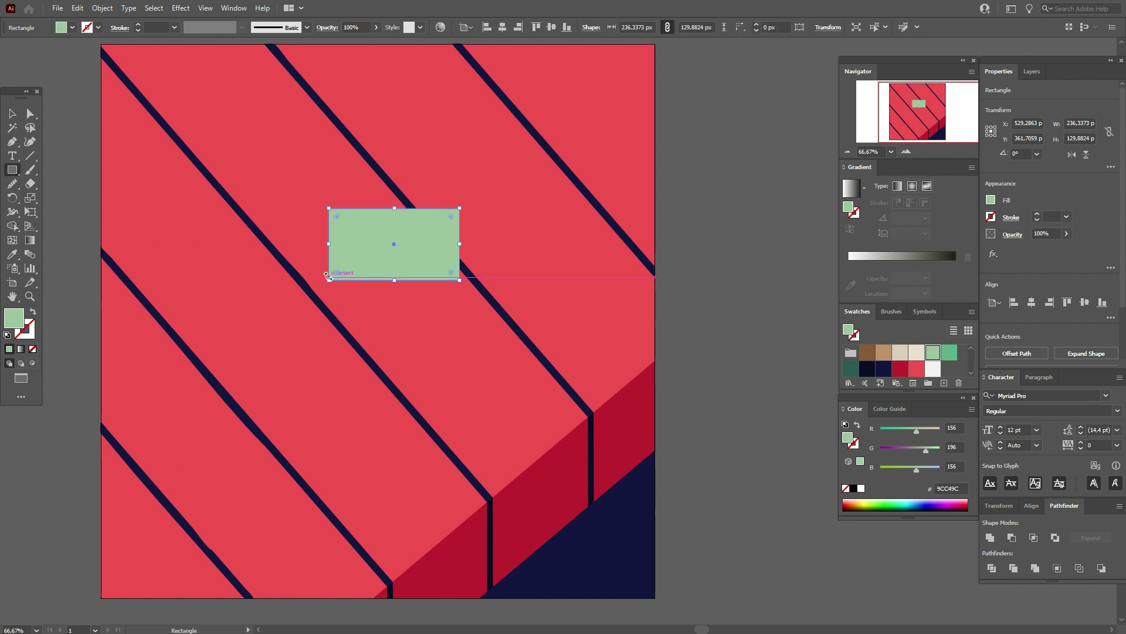
mouse_move(328, 273)
left_mouse_down()
mouse_move(446, 326)
mouse_move(459, 384)
left_mouse_up()
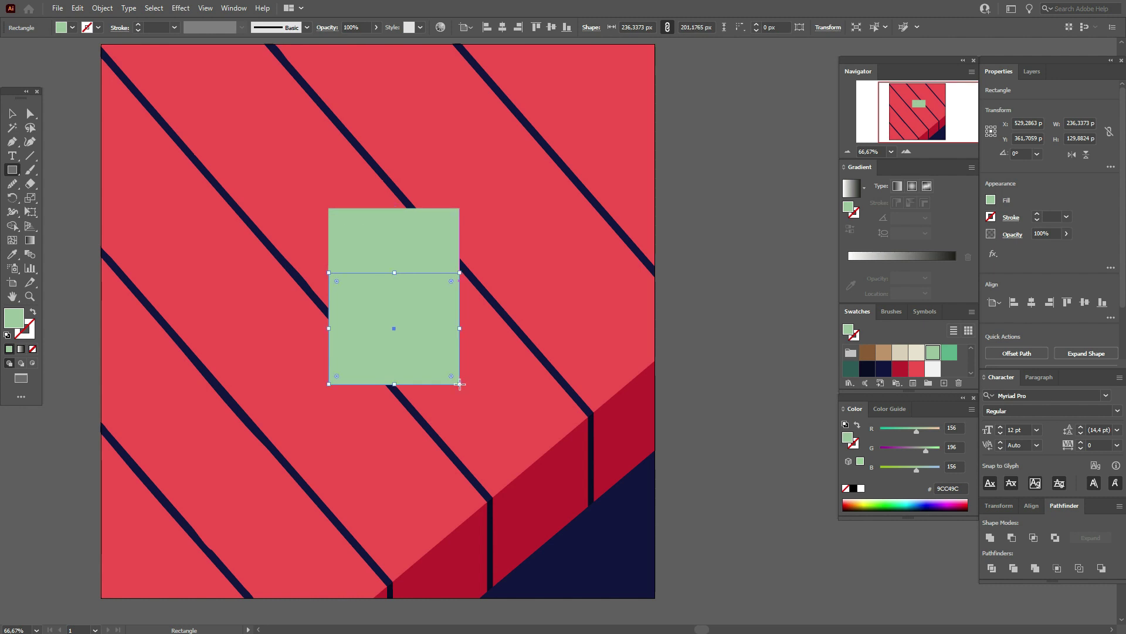
- Flare the upper green rectangle's top corners outward with Free Transform
left_click(12, 113)
left_click(439, 246)
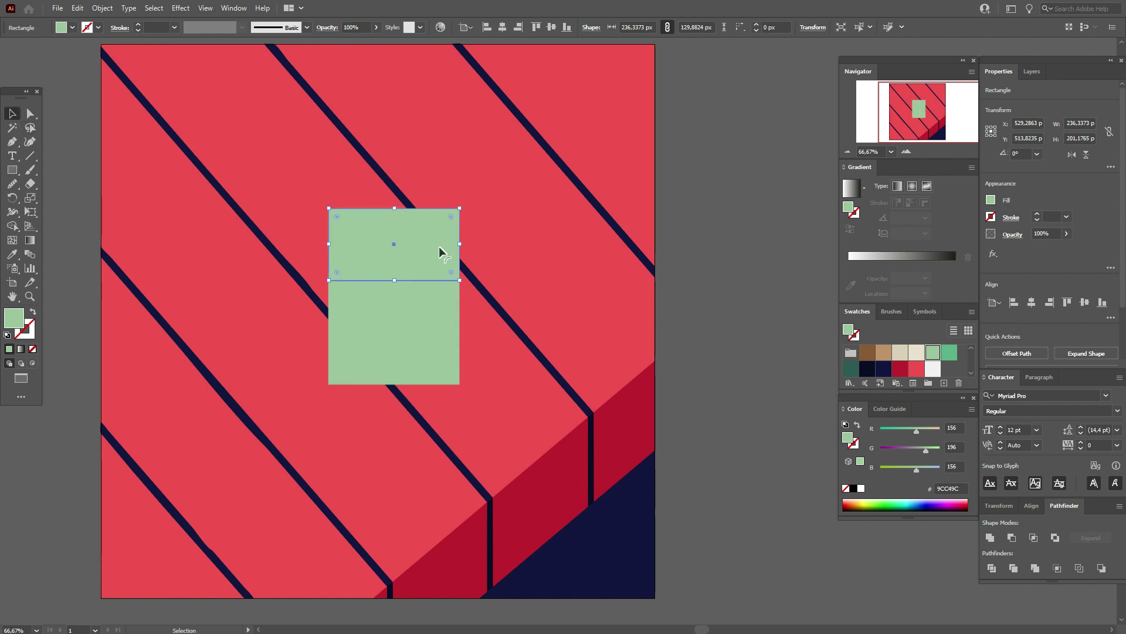
left_click(31, 212)
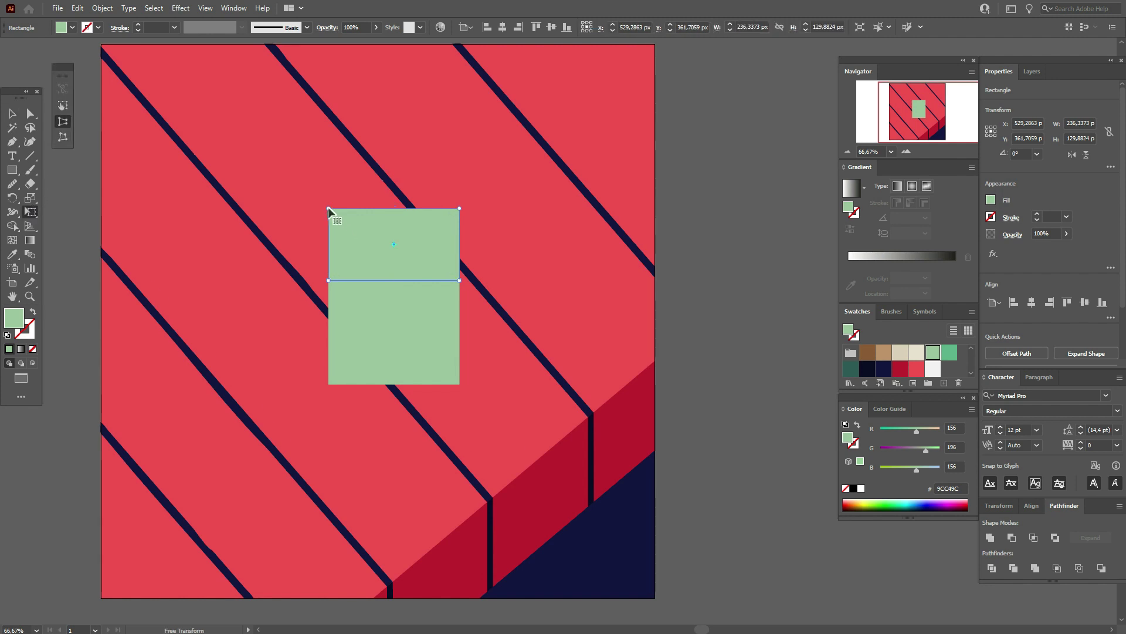
left_click_drag(329, 208, 324, 208)
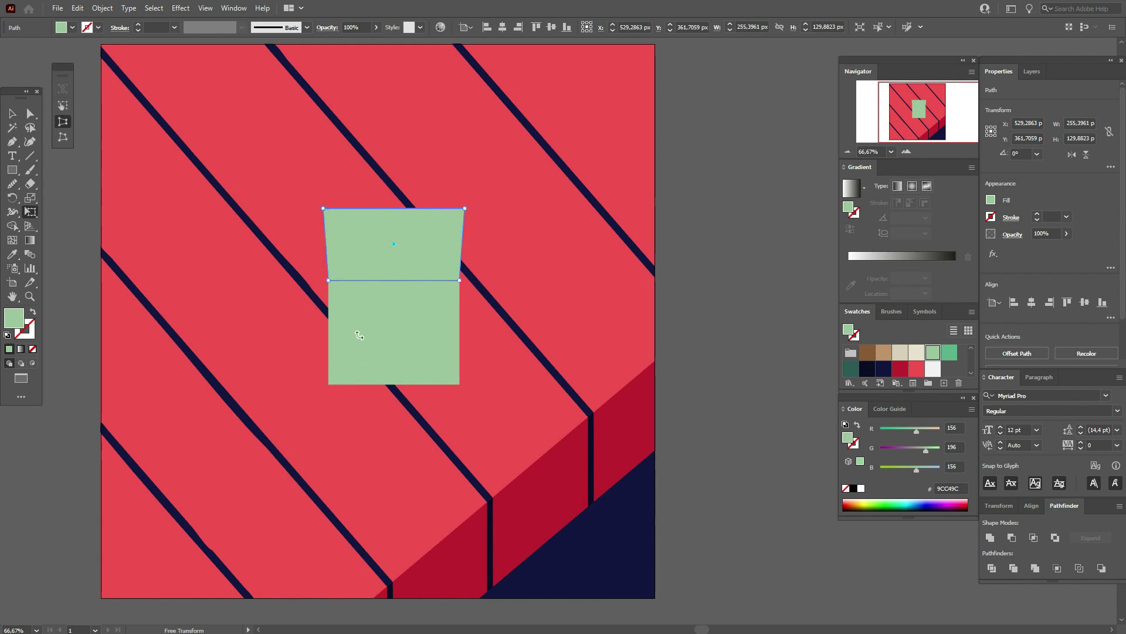
- Widen the lower rectangle's bottom edge with Perspective Distort, then select both green shapes
key("v")
left_click(394, 346)
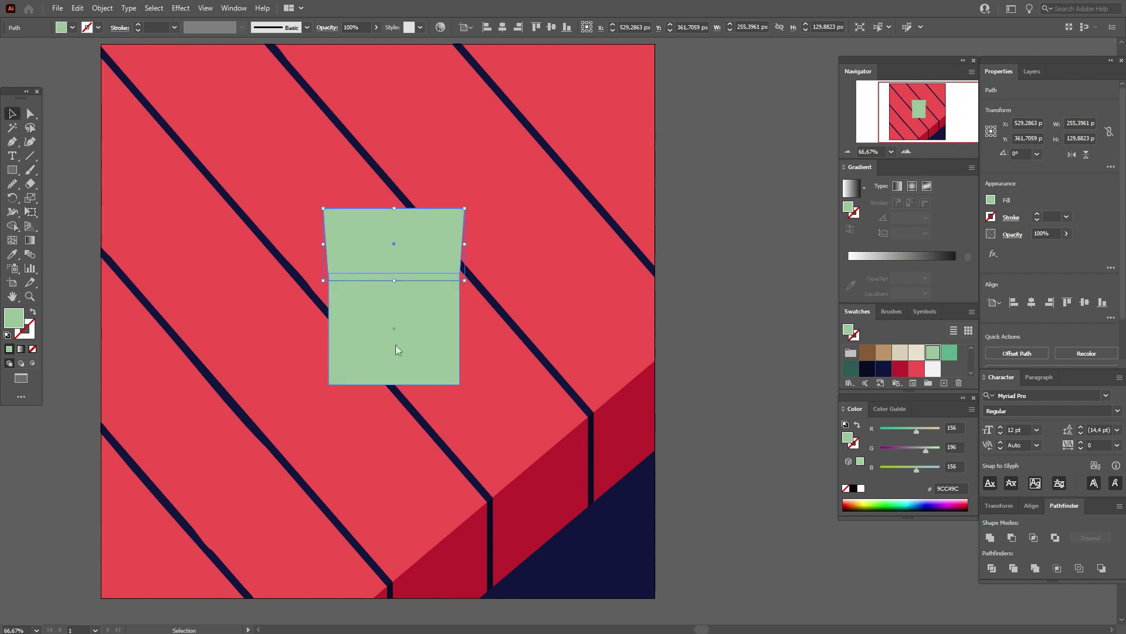
left_click(34, 214)
left_click(63, 122)
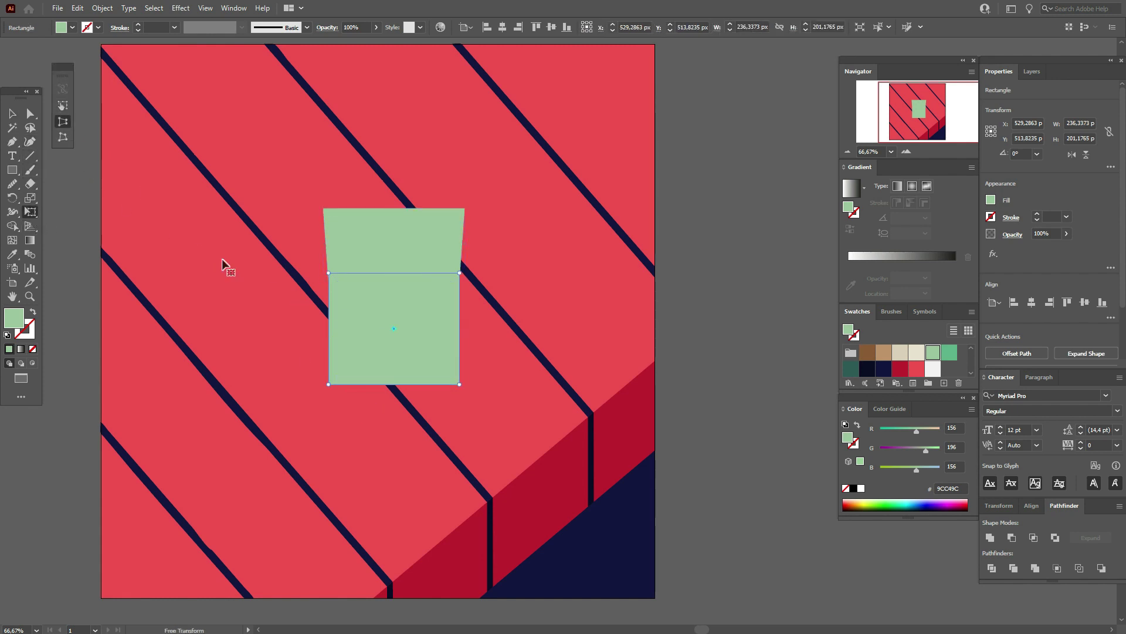
left_click_drag(329, 385, 317, 386)
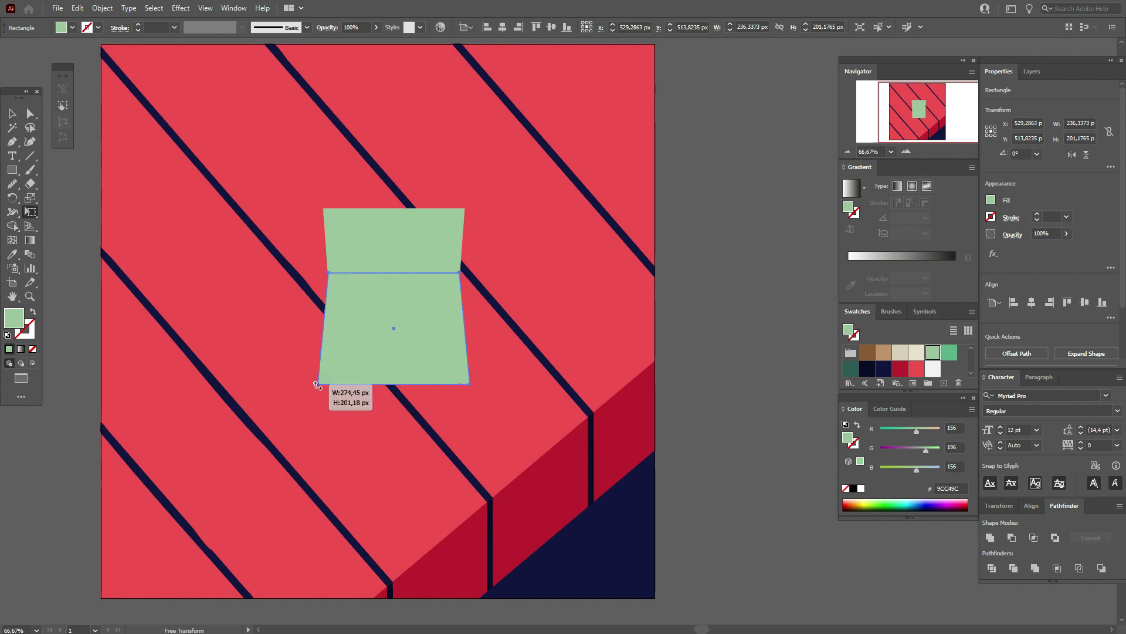
left_click_drag(317, 385, 318, 386)
left_click(13, 113)
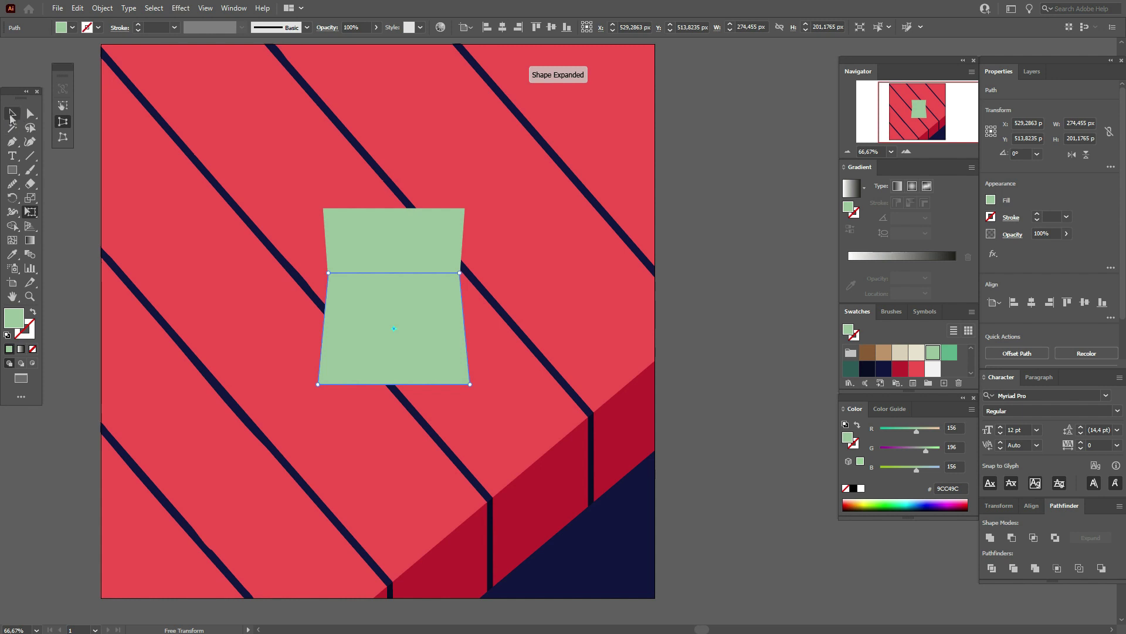
left_click(361, 226, "shift")
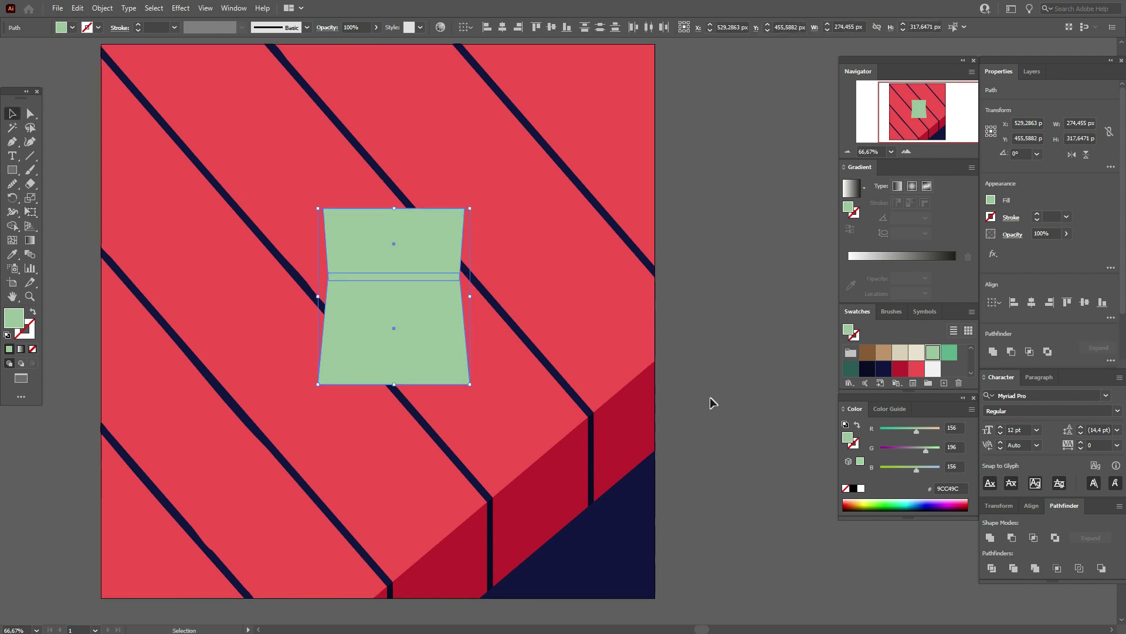
- Merge the two green shapes and round their bottom corners
left_click(990, 537)
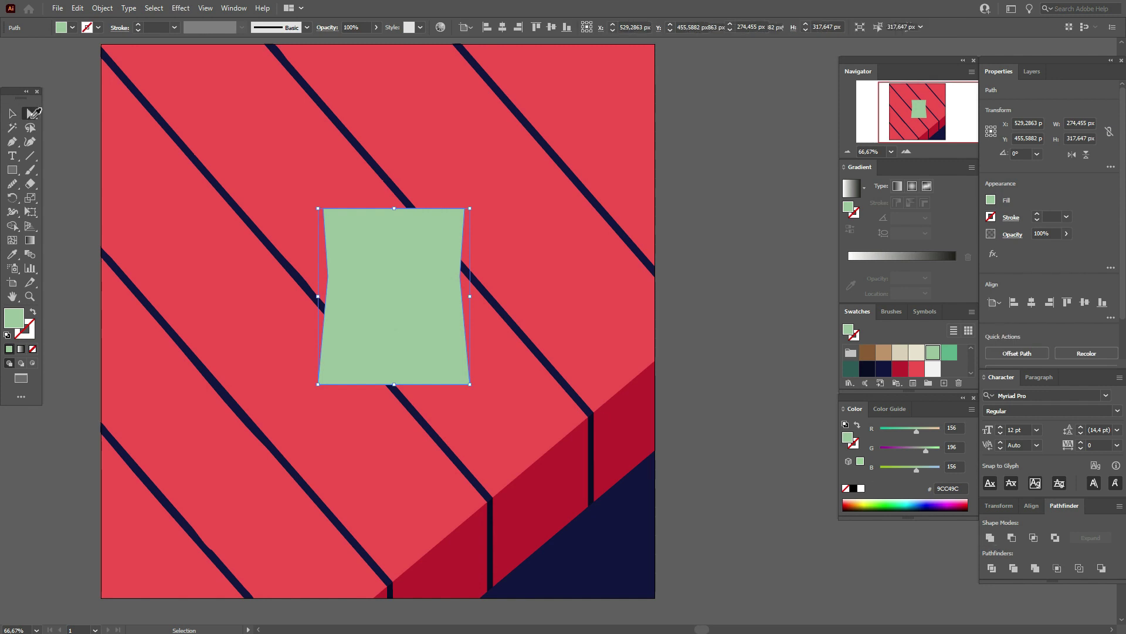
left_click(31, 113)
left_click(382, 407)
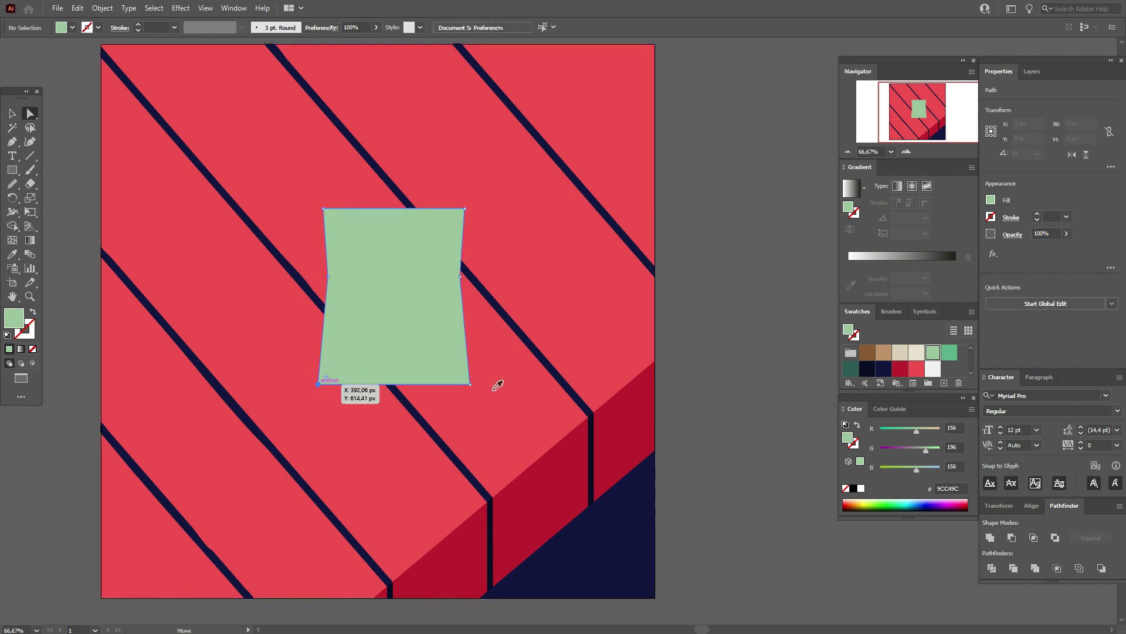
left_click(469, 384)
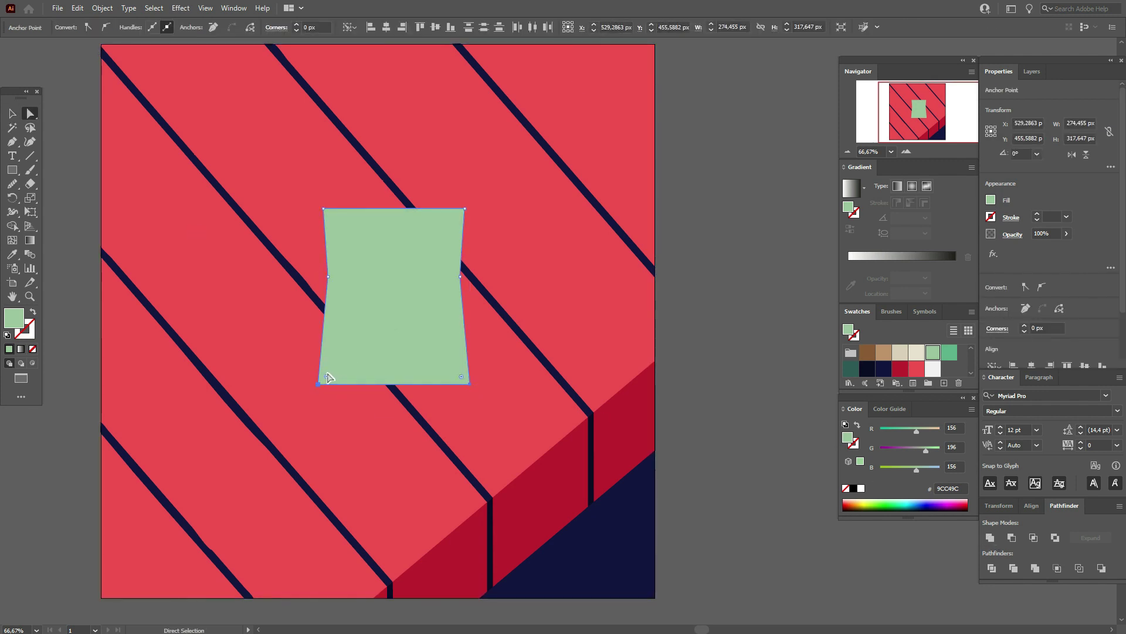
left_click_drag(327, 377, 381, 294)
- Round the cup's side anchors to about 189 px so the sides curve, then deselect
left_click(328, 276)
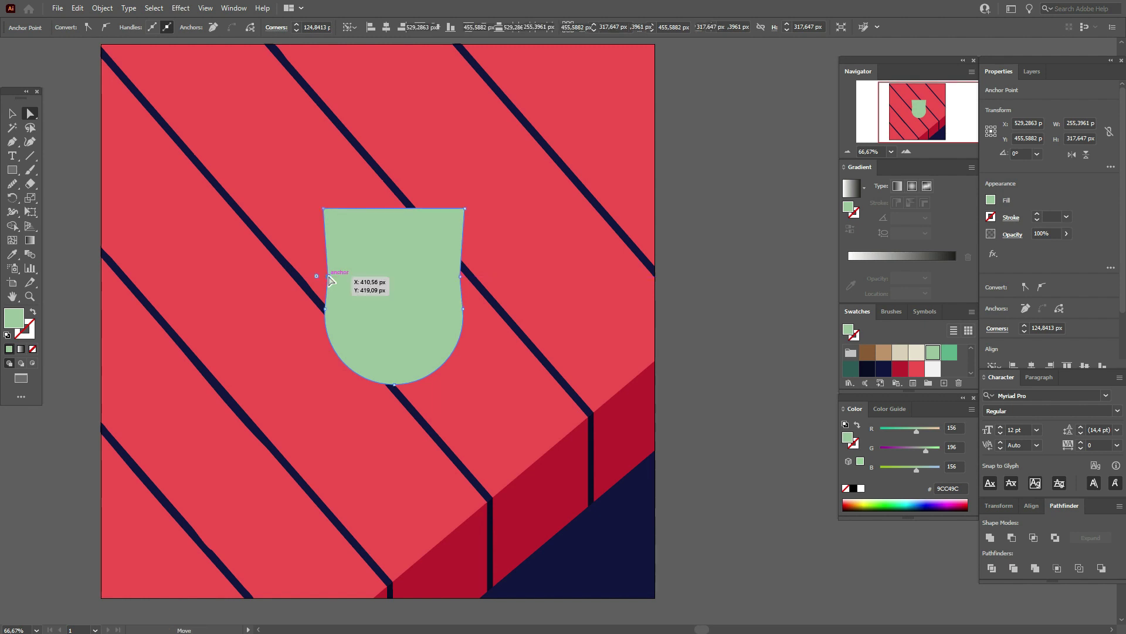
left_click(460, 281)
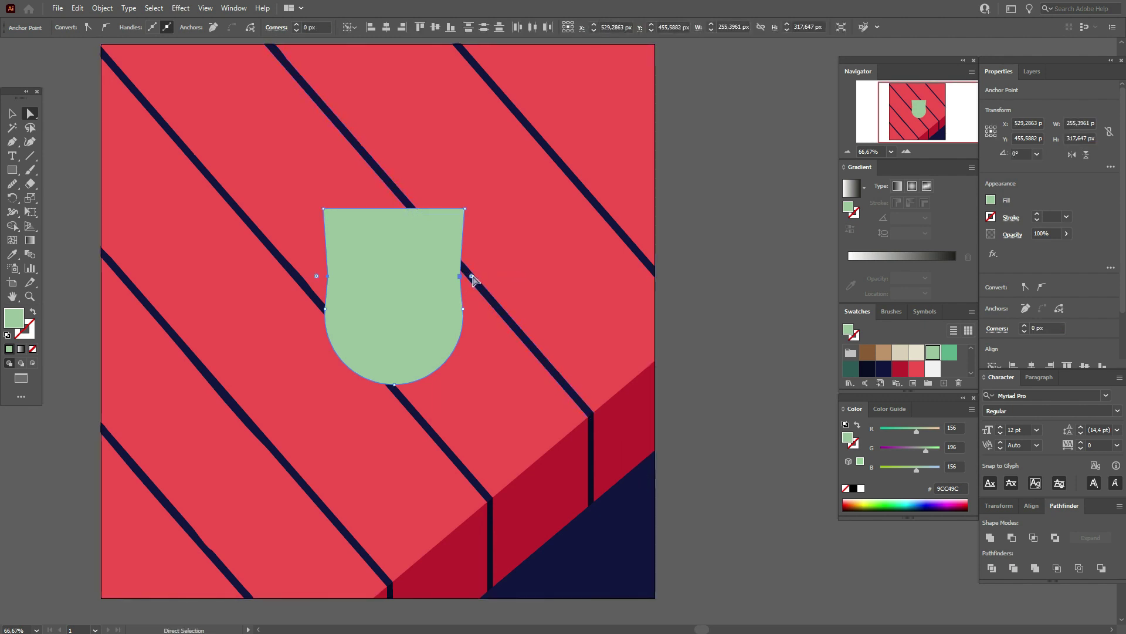
left_click_drag(538, 286, 565, 287)
left_click(732, 320)
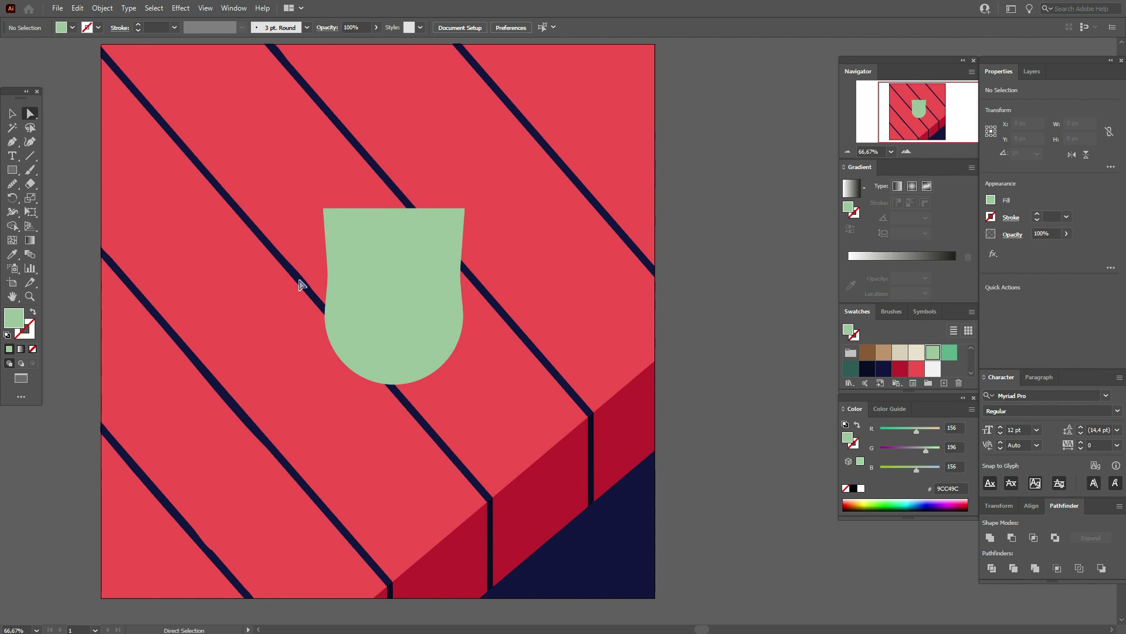
- Draw a narrow stem rectangle, about 46.65 × 98.93 px, directly beneath the cup
left_click(18, 171)
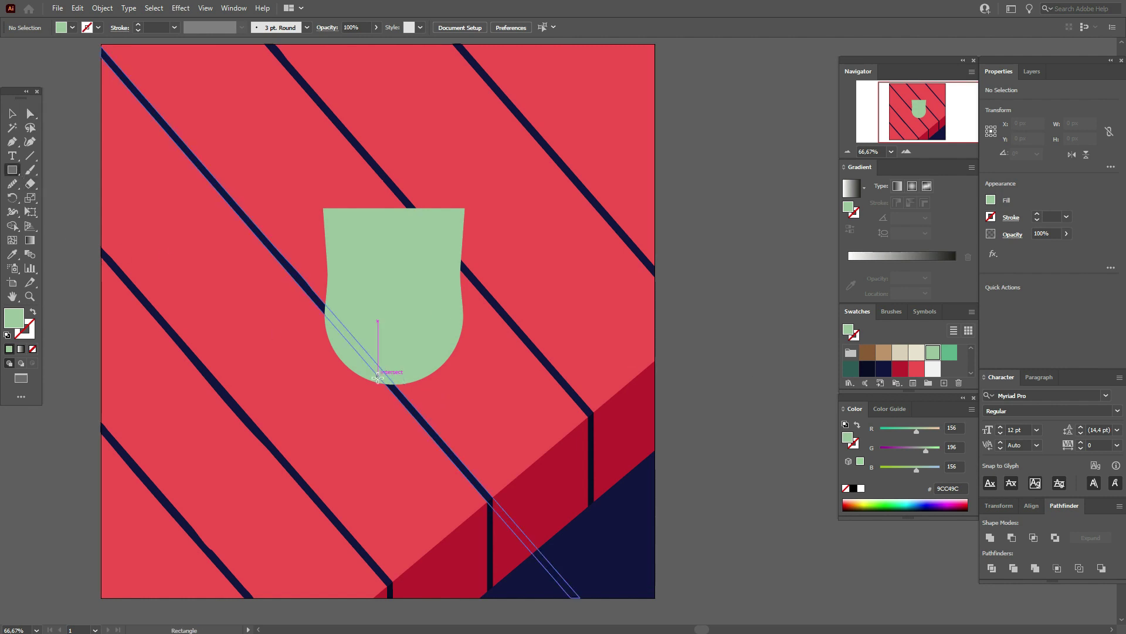
left_click_drag(378, 376, 404, 431)
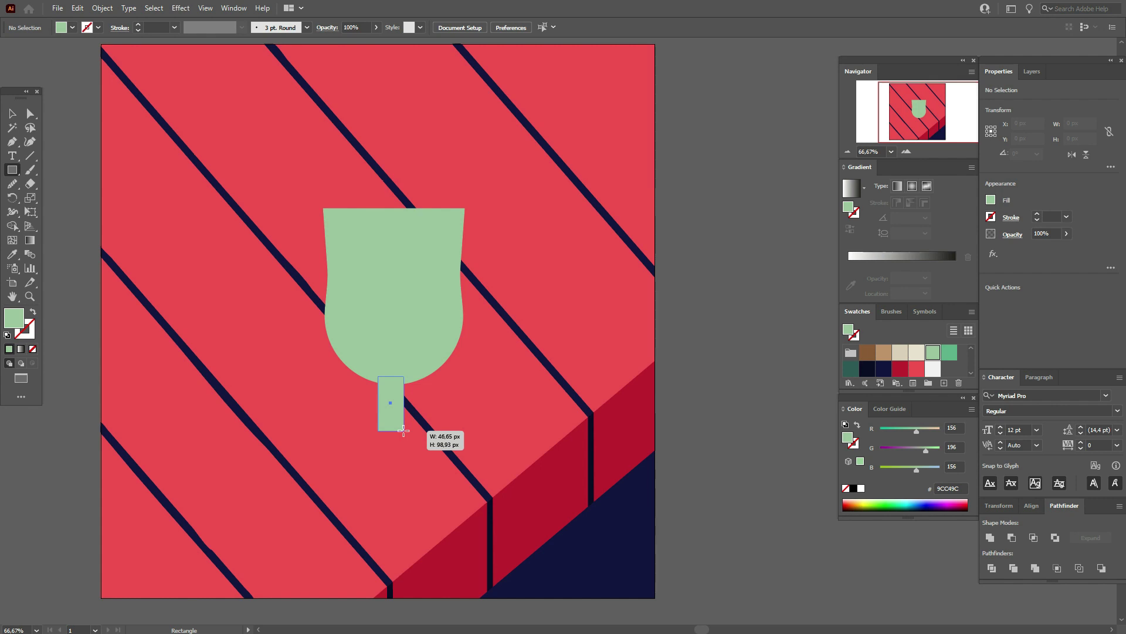
left_click_drag(403, 430, 403, 431)
- Round the stem rectangle's bottom corners with the live corner widget
key("a")
key("ctrl+shift+a")
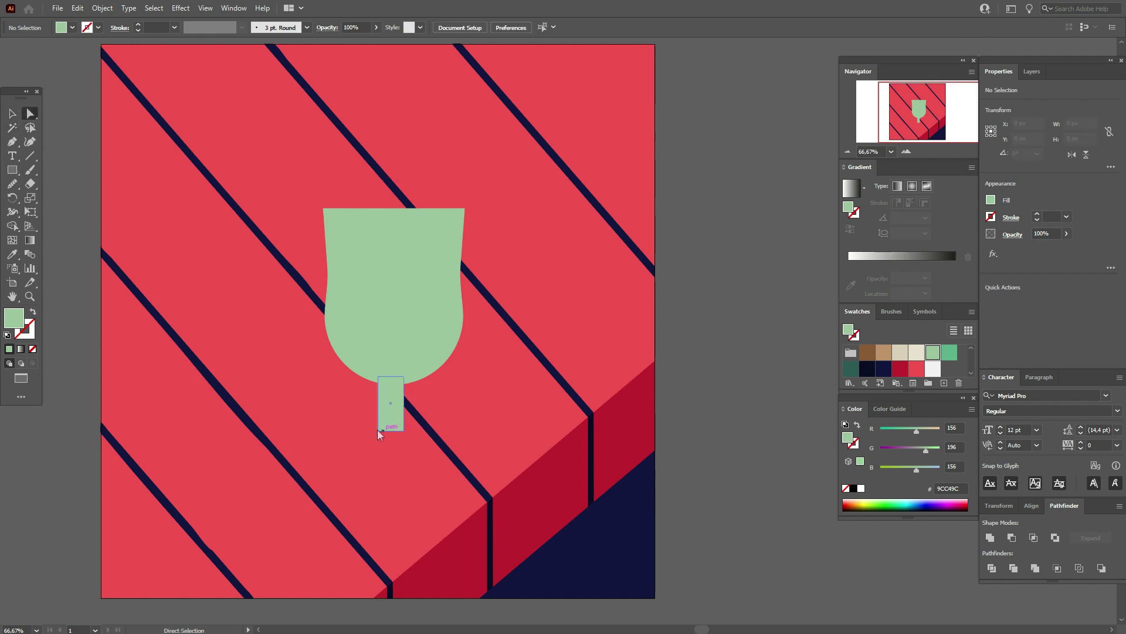
left_click(377, 430)
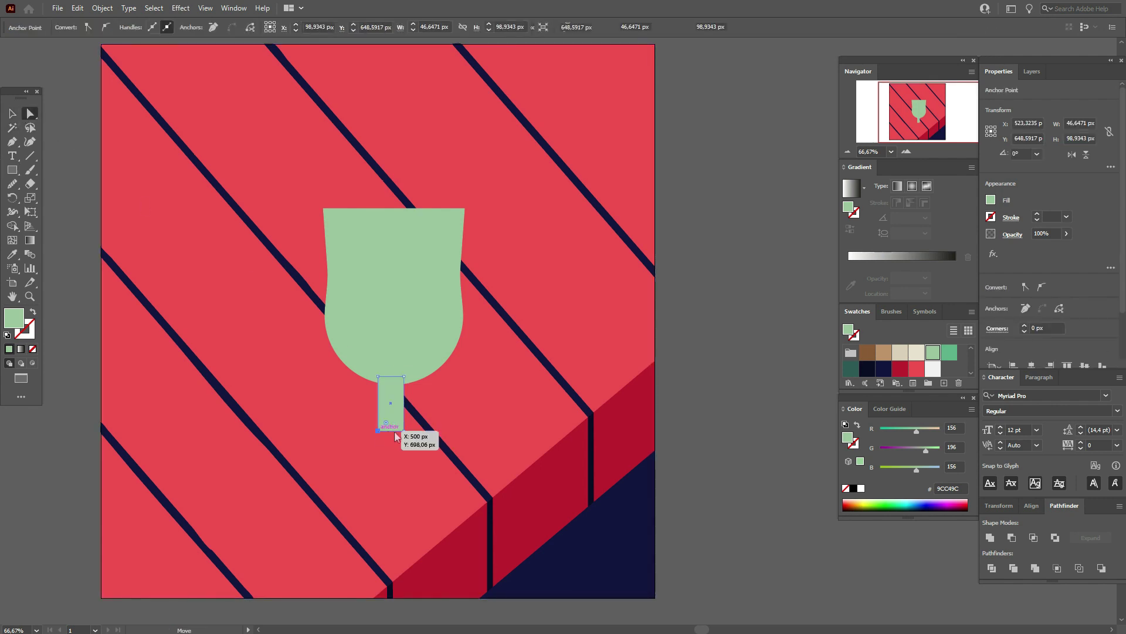
left_click_drag(386, 422, 387, 424)
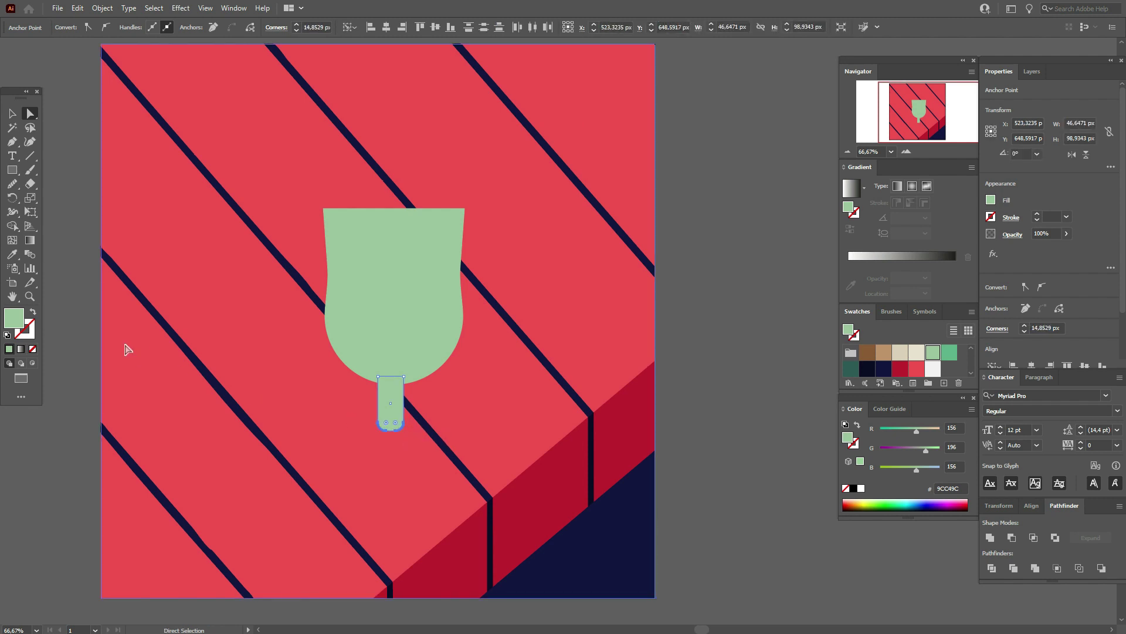
left_click(11, 113)
left_click(65, 135)
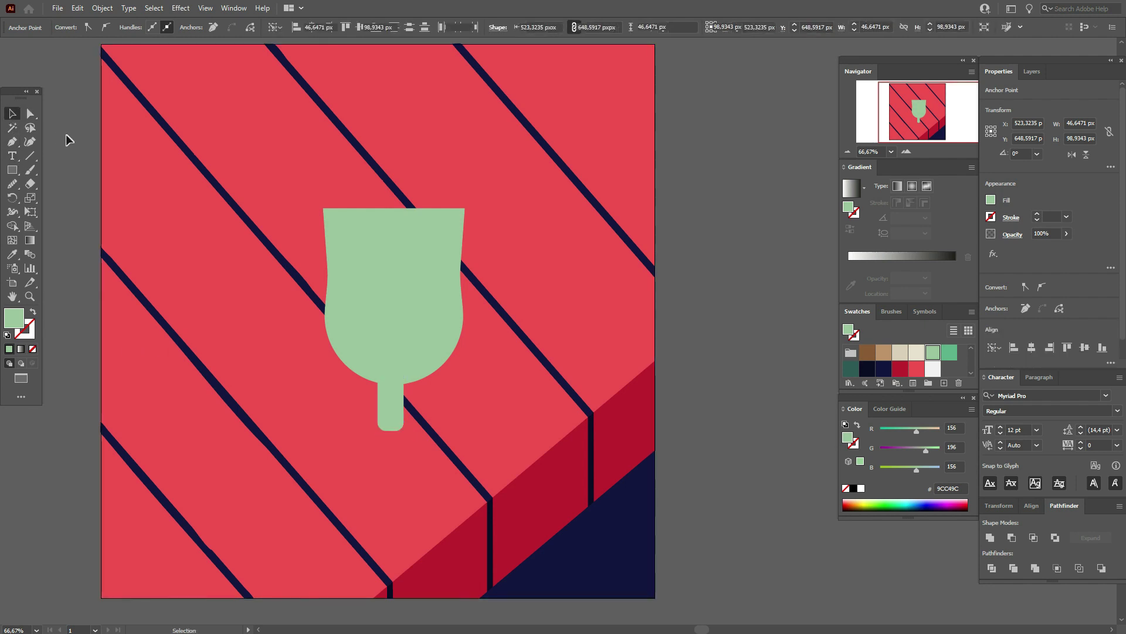
- Perspective-distort the stem so its top widens and its bottom narrows
left_click(389, 394)
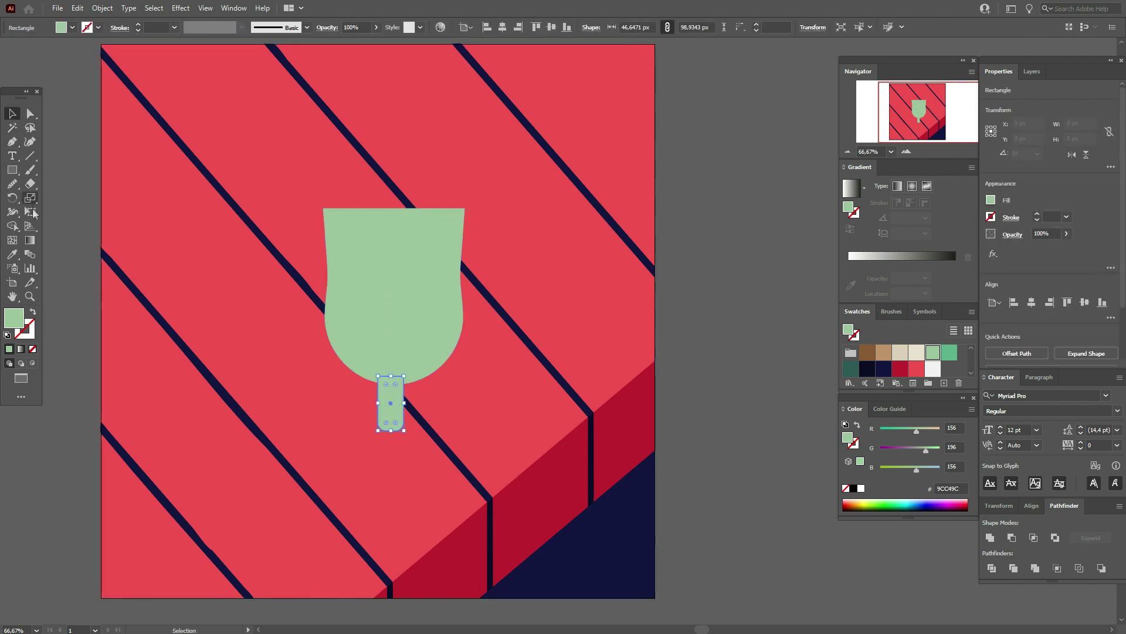
left_click(31, 212)
left_click(63, 121)
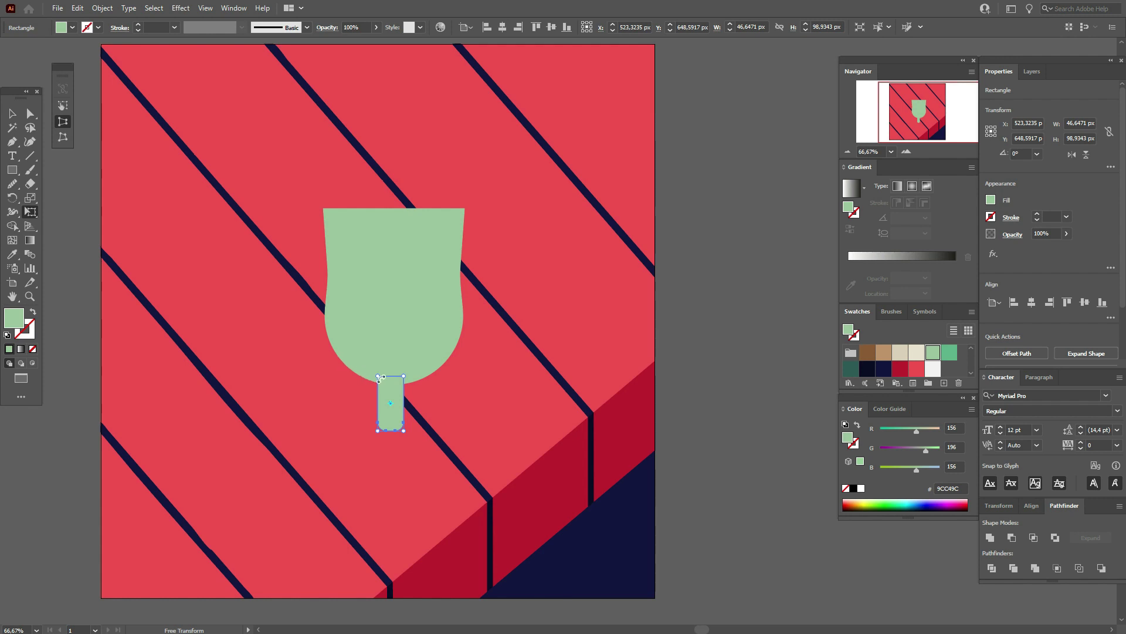
left_click_drag(379, 375, 374, 378)
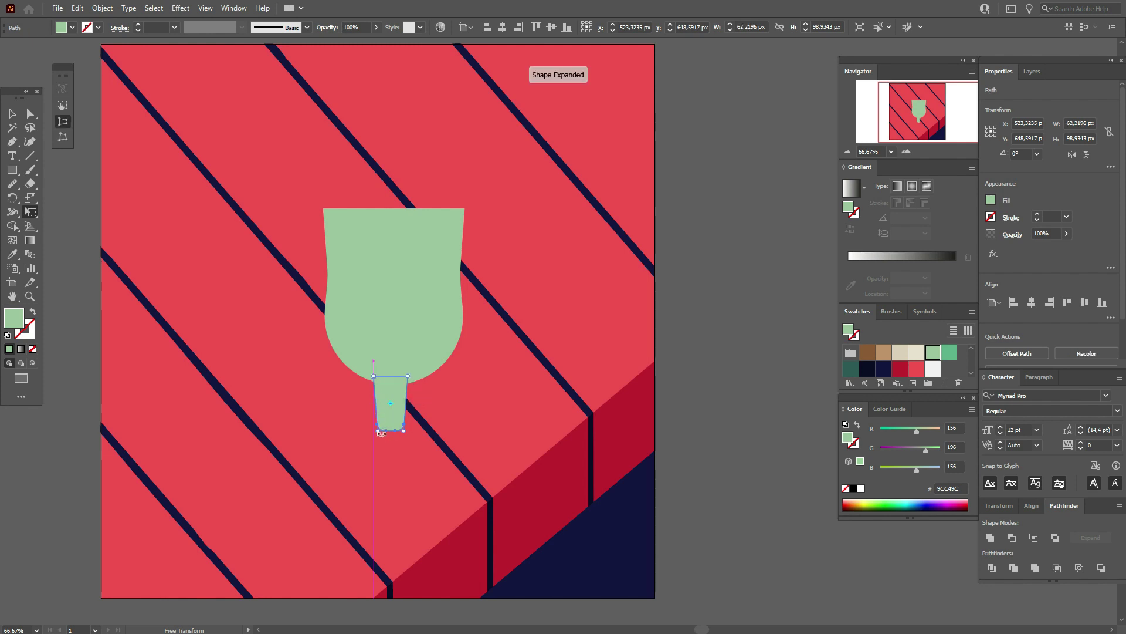
left_click_drag(377, 430, 382, 430)
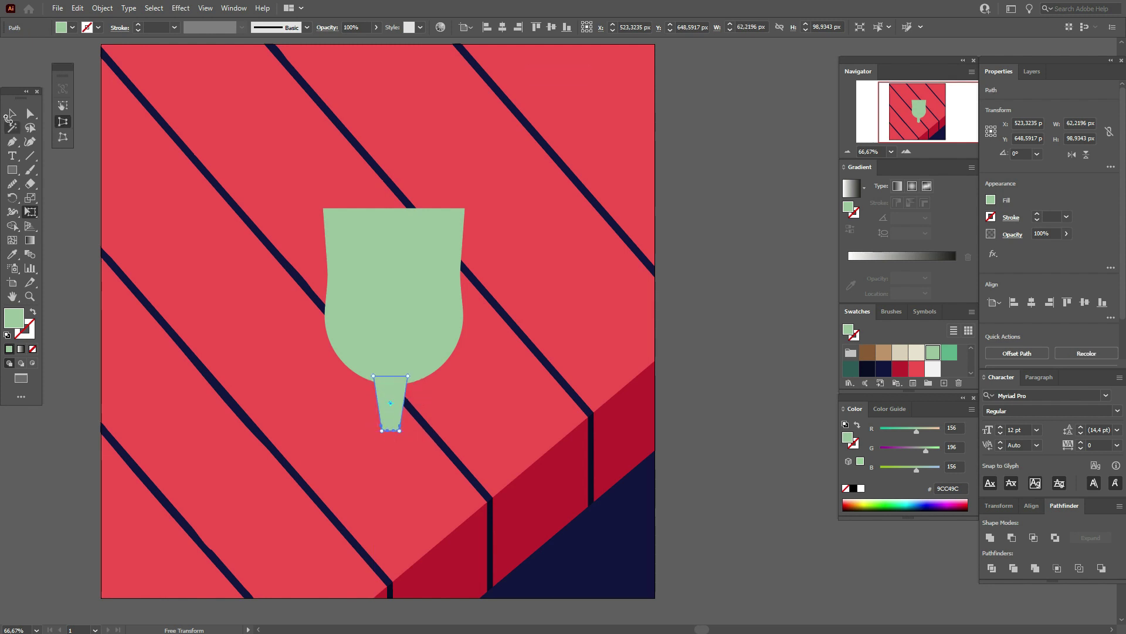
left_click(12, 114)
left_click(81, 208)
- Apply a Squeeze warp to the stem and expand its appearance
left_click(391, 403)
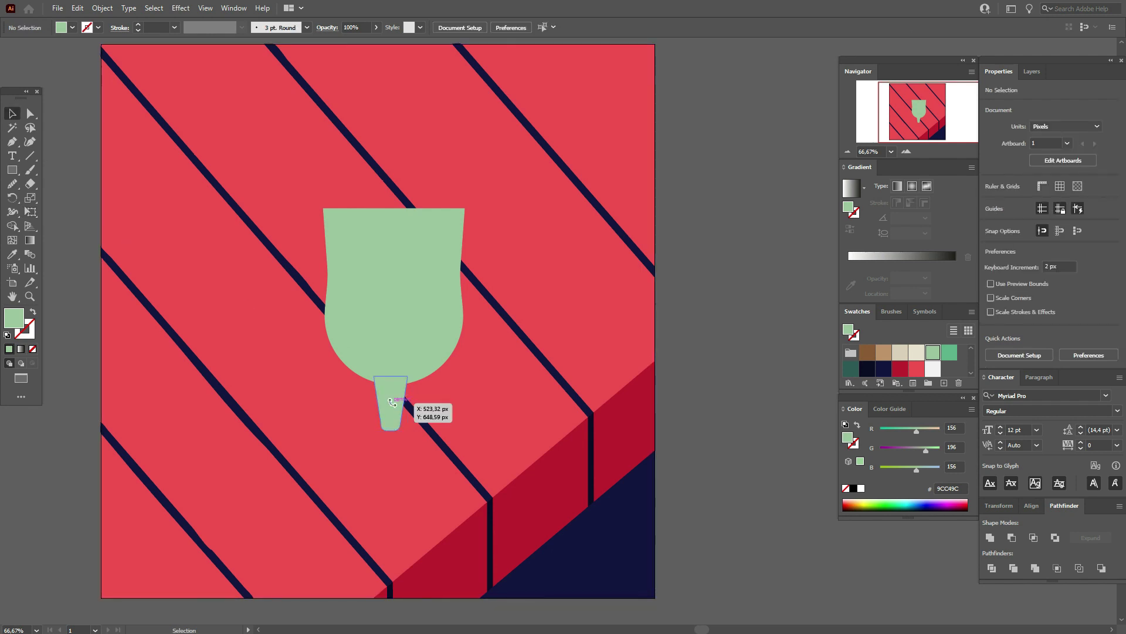
left_click(181, 8)
mouse_move(234, 159)
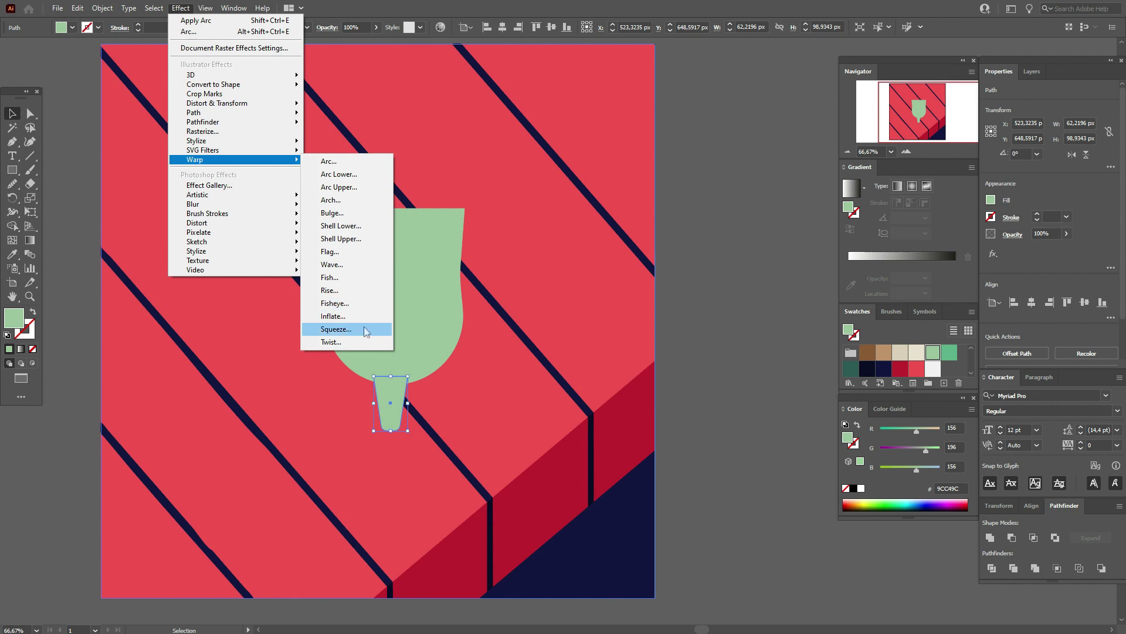
left_click(367, 329)
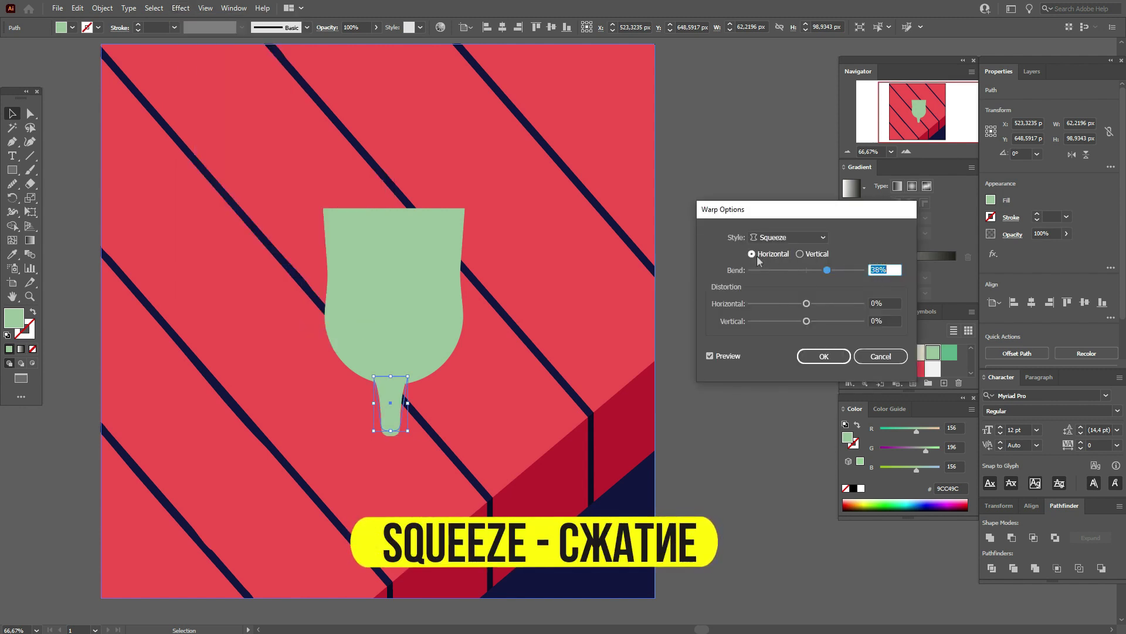
left_click(824, 356)
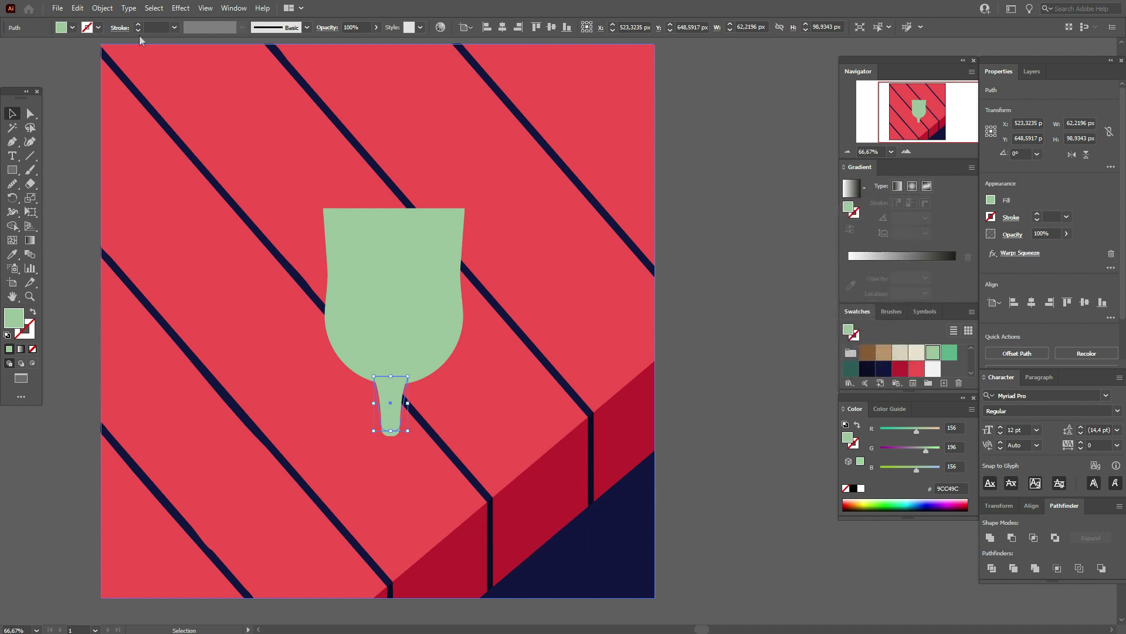
left_click(104, 9)
left_click(165, 158)
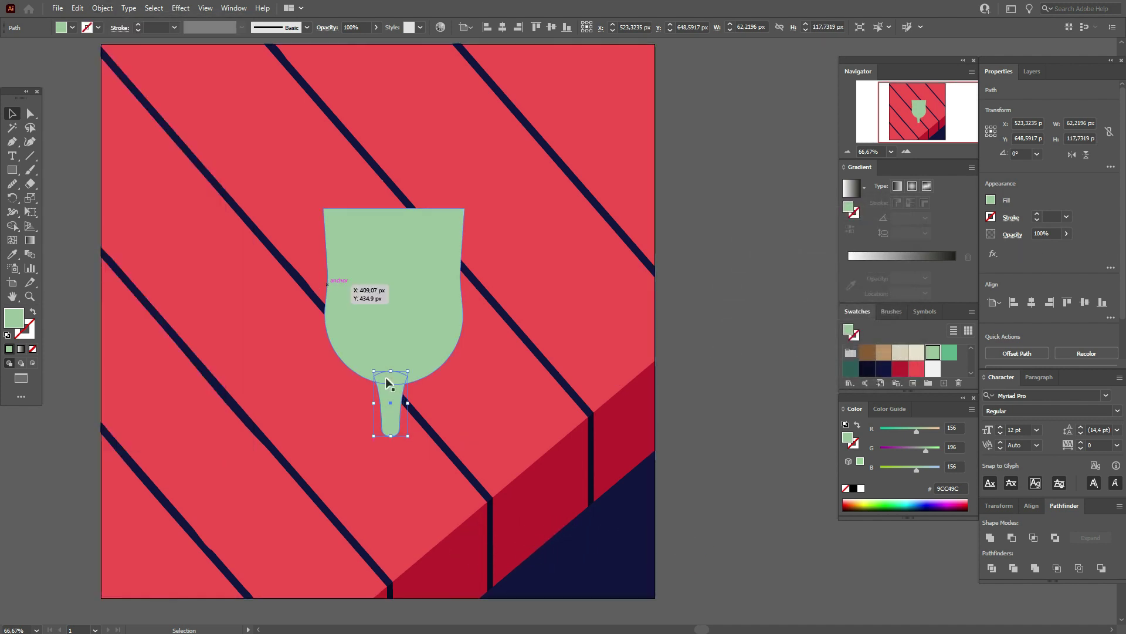
- Shorten the stem to about 92.39 px and tuck it under the cup
left_click_drag(398, 441, 394, 420)
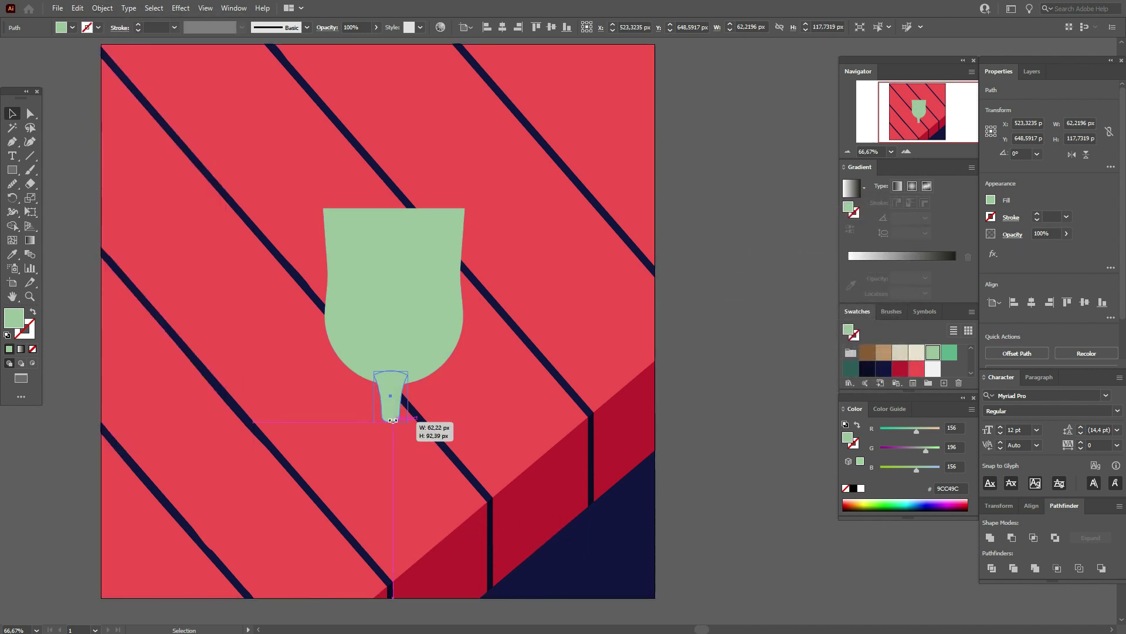
left_click_drag(394, 397, 396, 396)
left_click(712, 415)
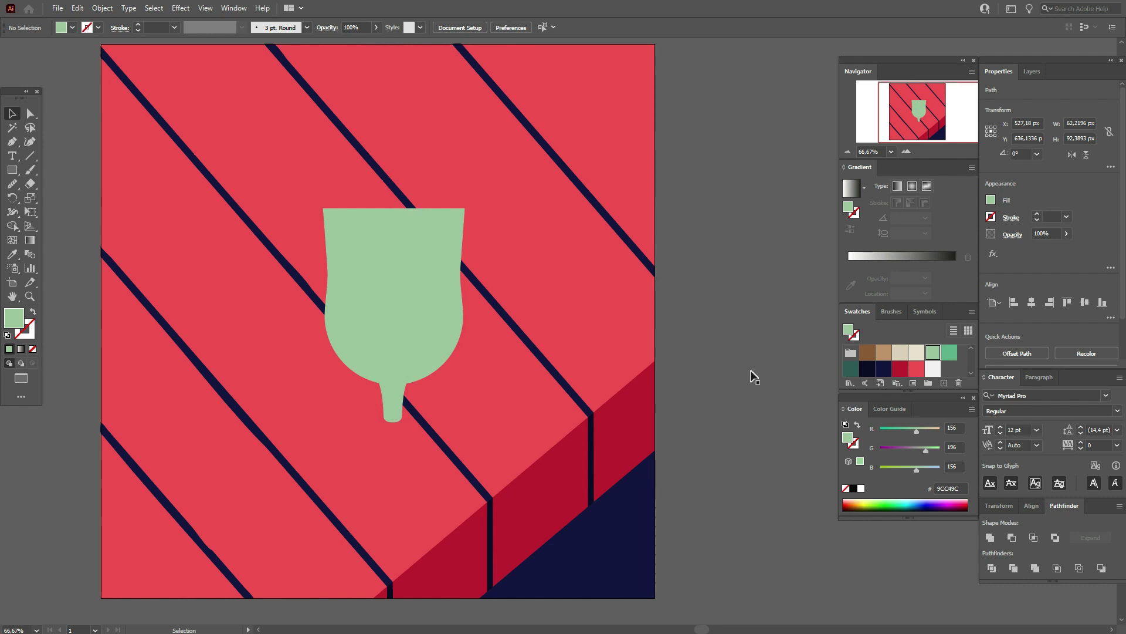
- Draw an oval foot, about 207.53 × 92.12 px, and move it under the stem
left_click(13, 170)
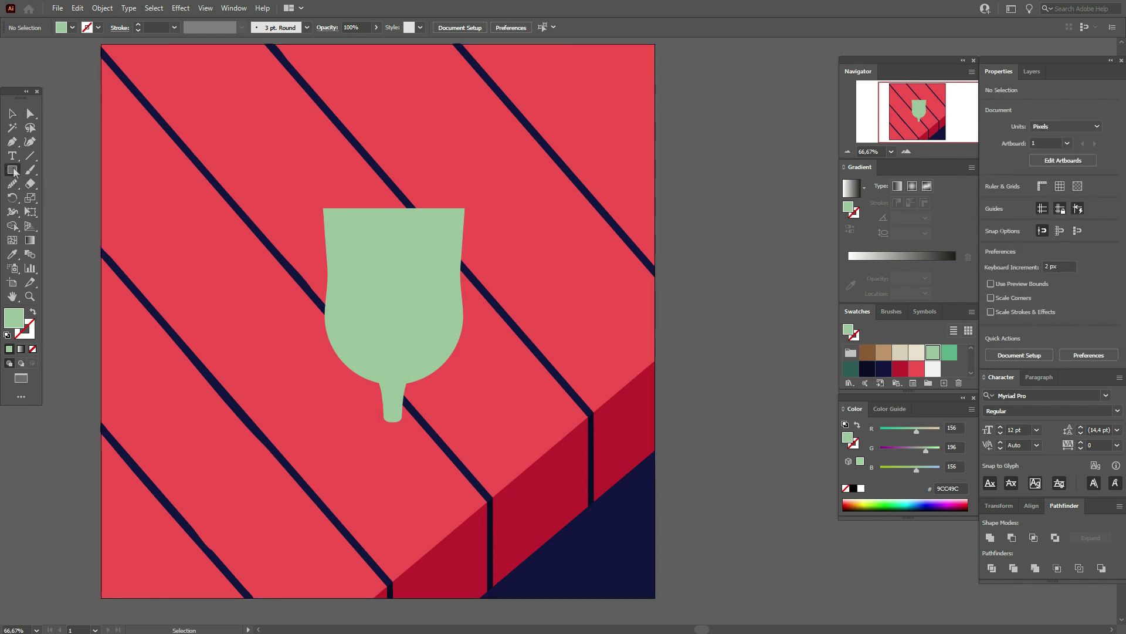
left_click_drag(13, 171, 50, 204)
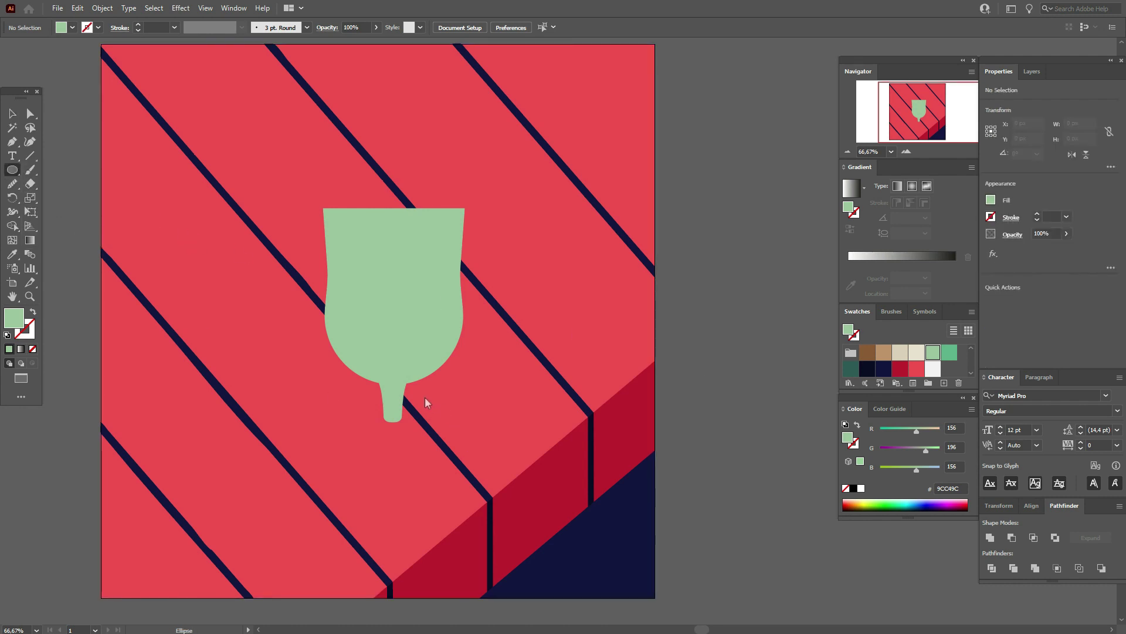
mouse_move(356, 409)
left_mouse_down()
mouse_move(478, 456)
mouse_move(467, 457)
left_mouse_up()
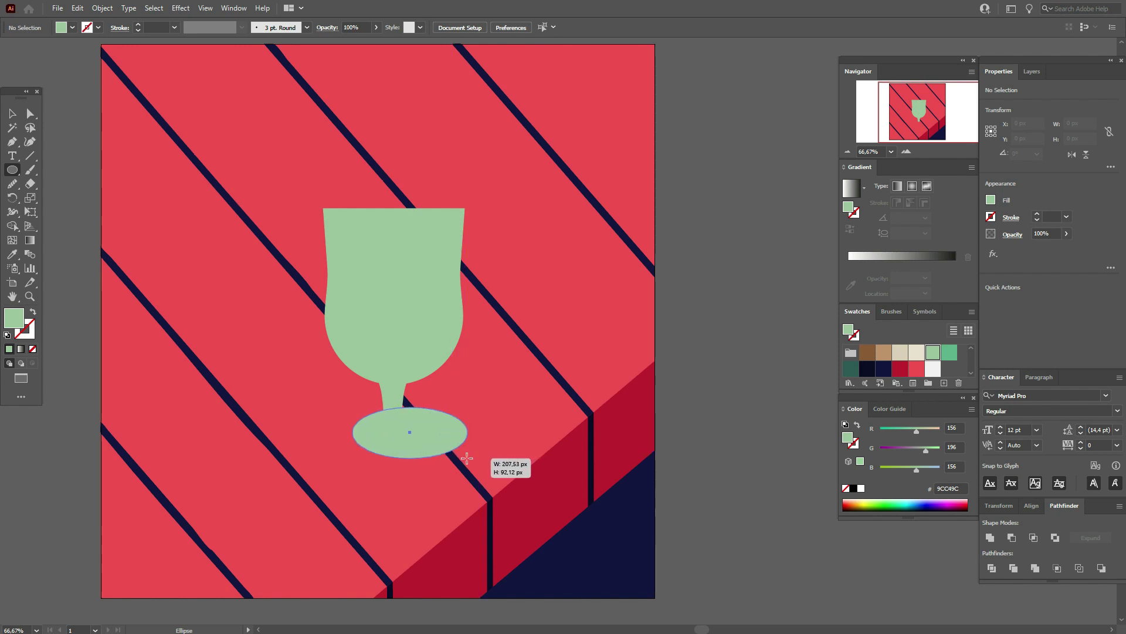
key("v")
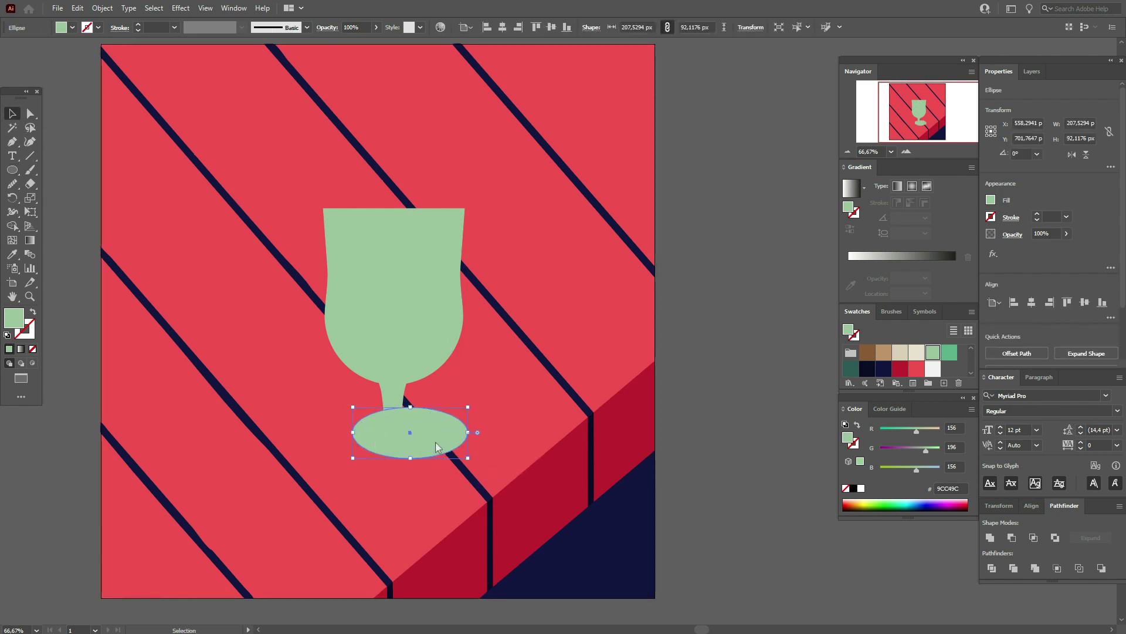
left_click_drag(436, 447, 420, 444)
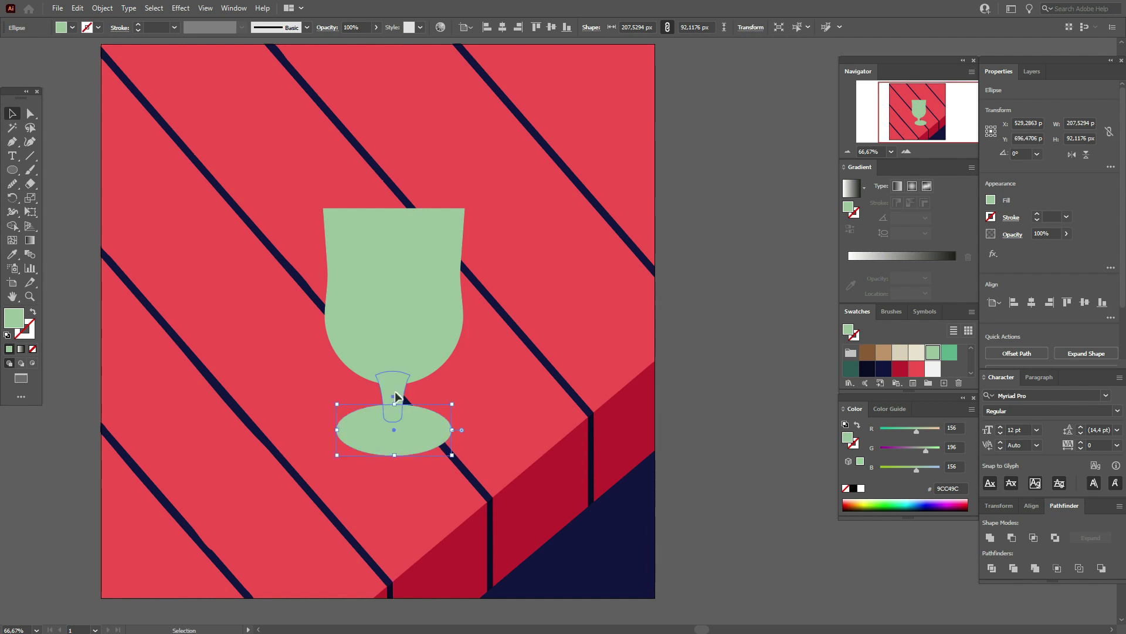
- Adjust the stacking order, raise the foot against the stem, and fill it darker green
left_click(421, 360)
right_click(421, 360)
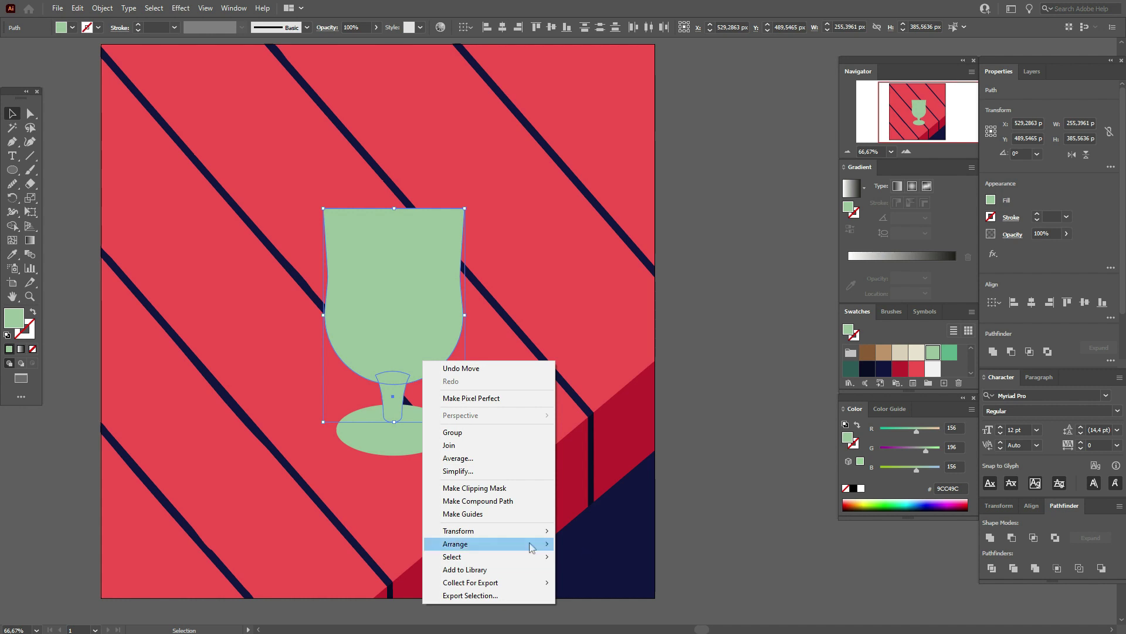
left_click(578, 544)
left_click_drag(410, 439, 410, 434)
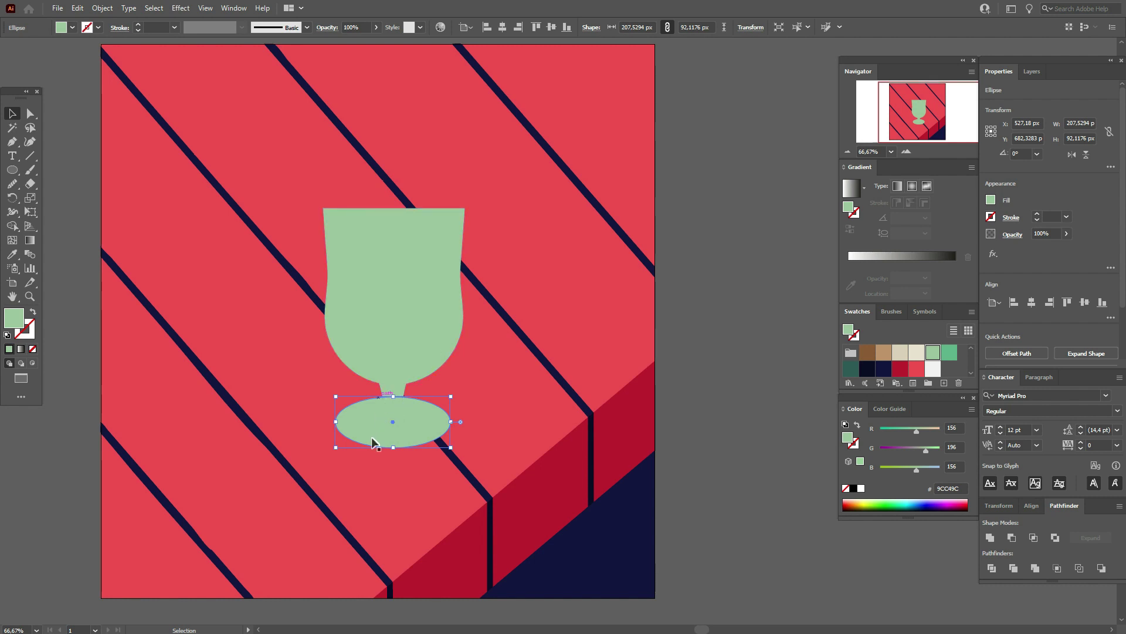
left_click(950, 353)
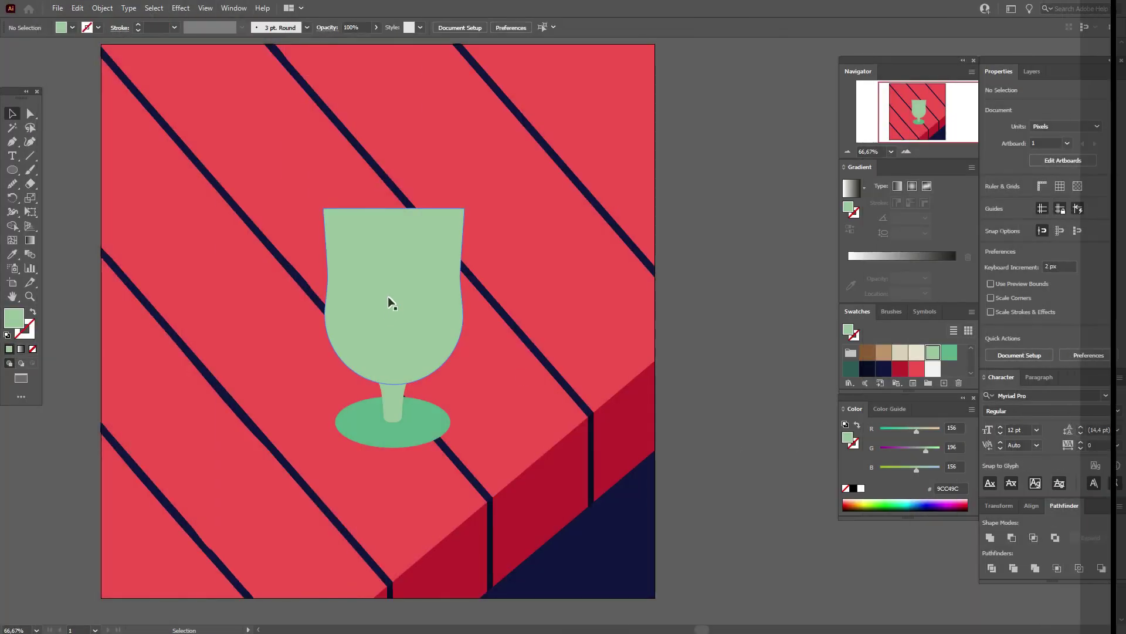
- Enlarge the cup, stem and base proportionally and move the glass up and left
left_click(388, 297)
left_click(392, 403, "shift")
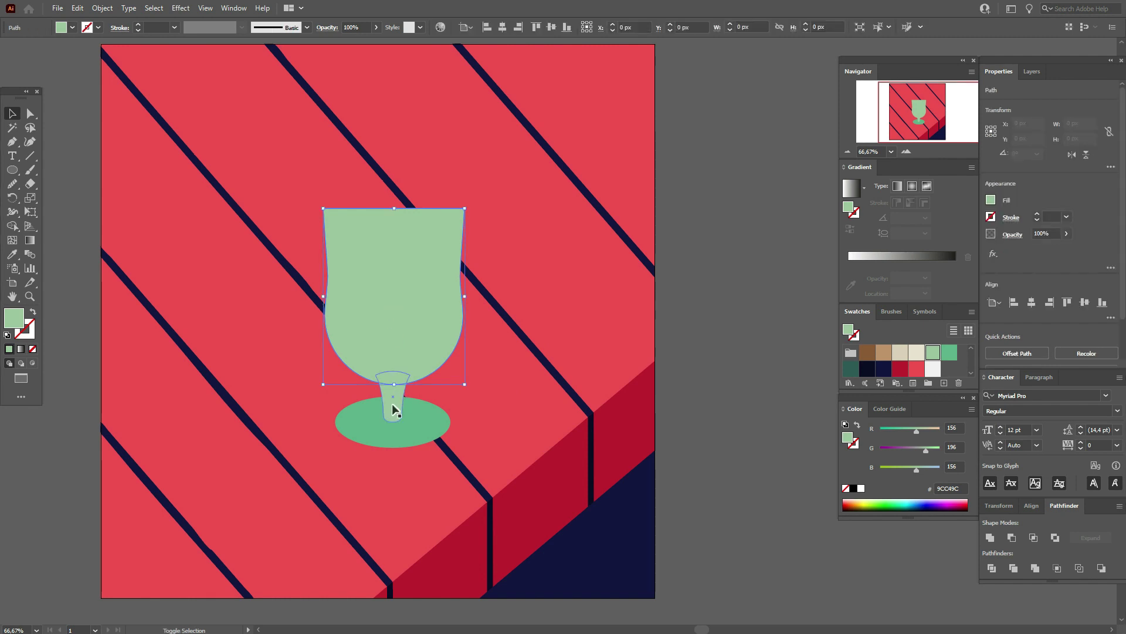
left_click(427, 430, "shift")
left_click_drag(392, 450, 394, 488)
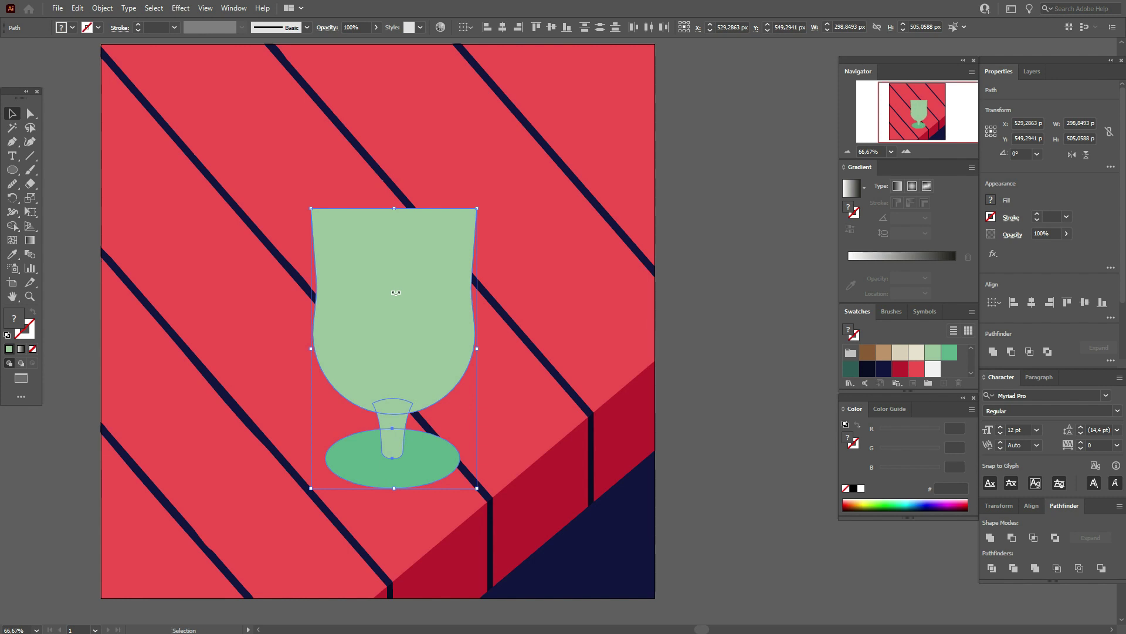
left_click_drag(396, 209, 408, 145)
left_click_drag(415, 244, 414, 239)
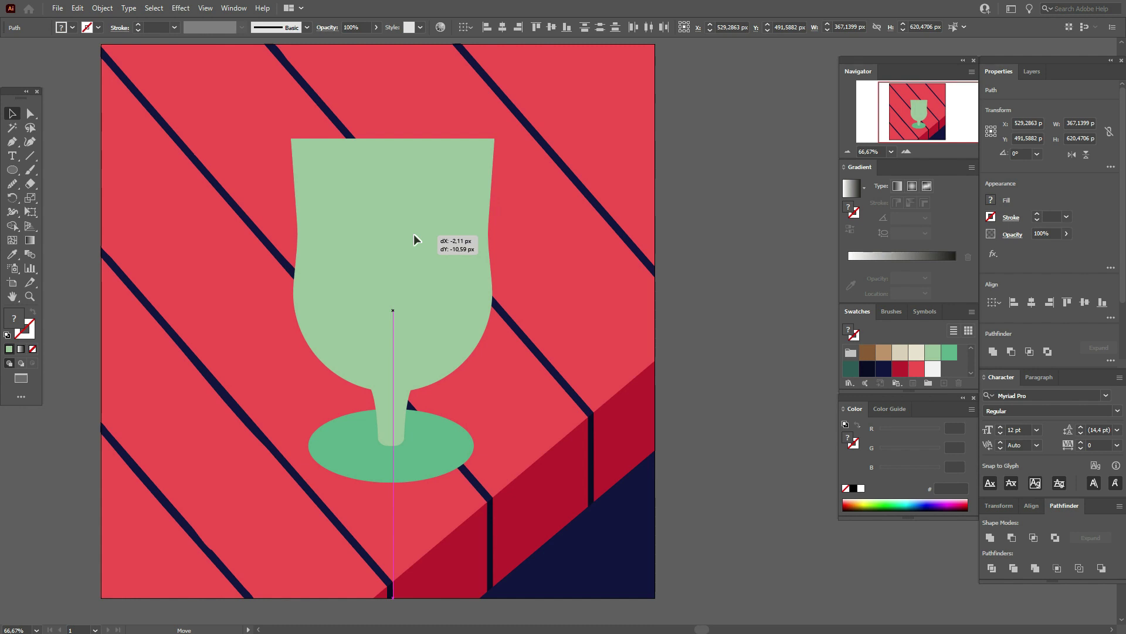
mouse_move(413, 234)
left_mouse_down()
mouse_move(400, 195)
mouse_move(393, 217)
left_mouse_up()
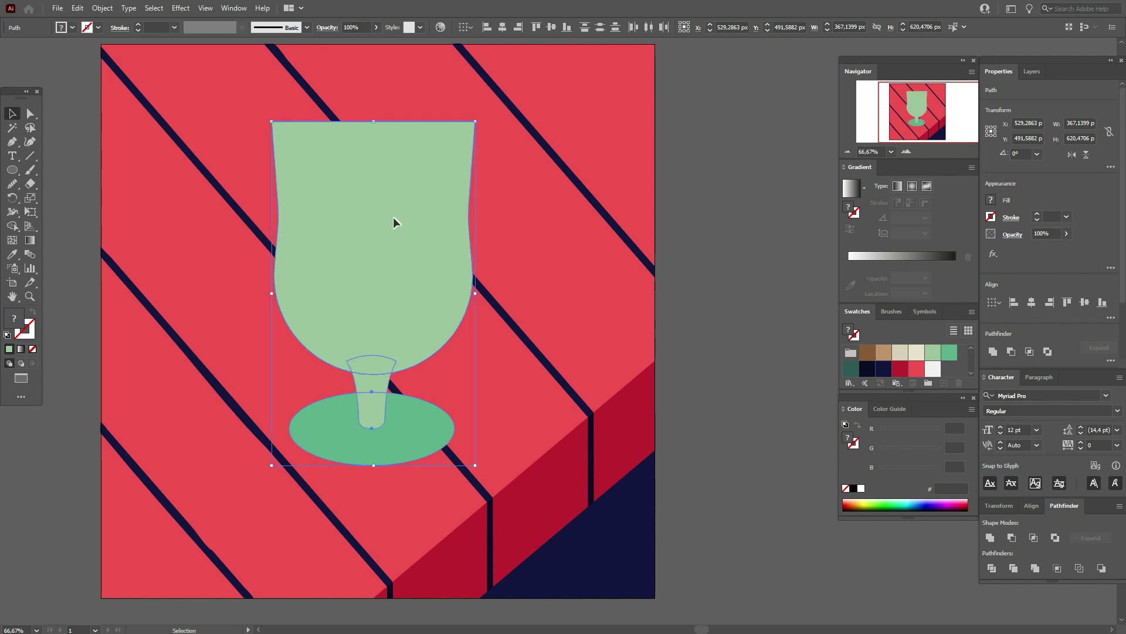
left_click(741, 323)
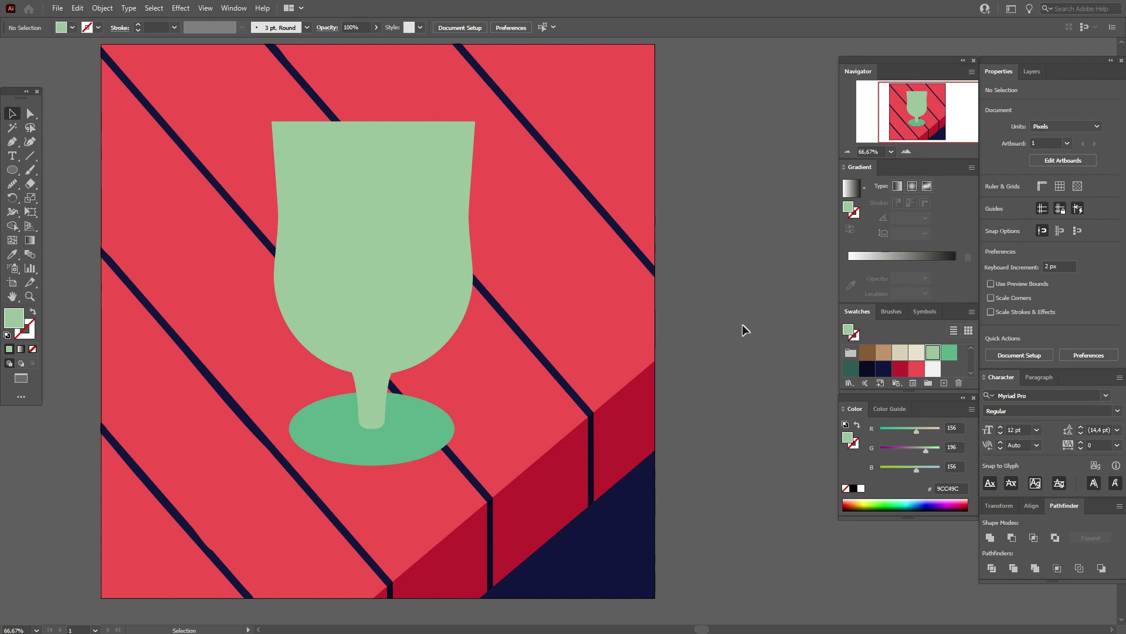
- Unite the cup and stem, then round their joint to a 48.39 px curve
left_click(413, 315)
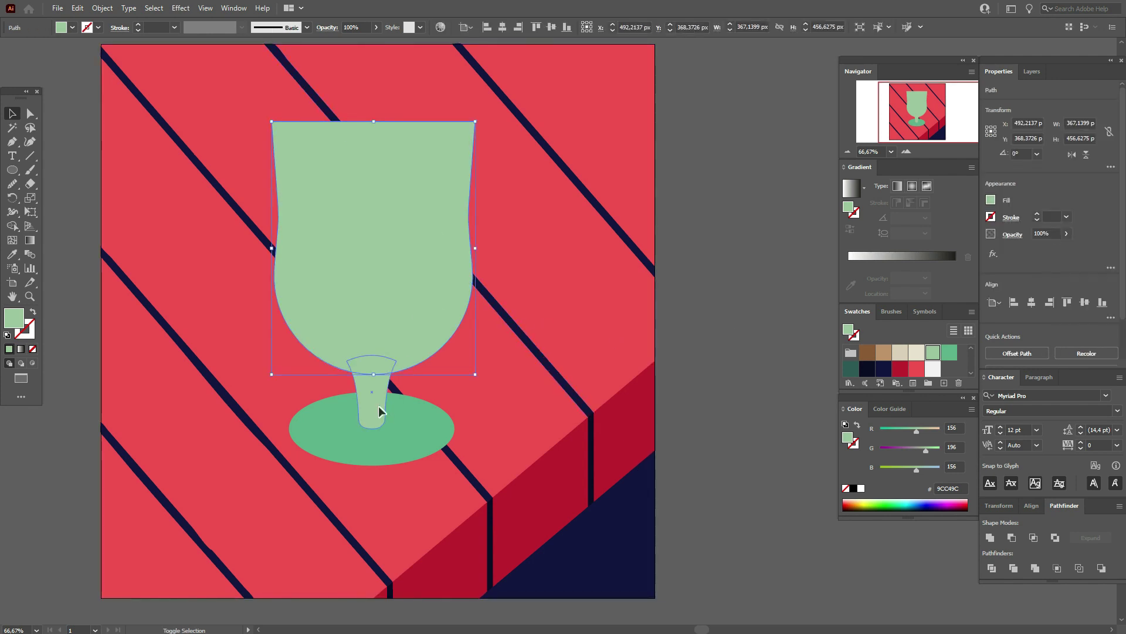
left_click(990, 537)
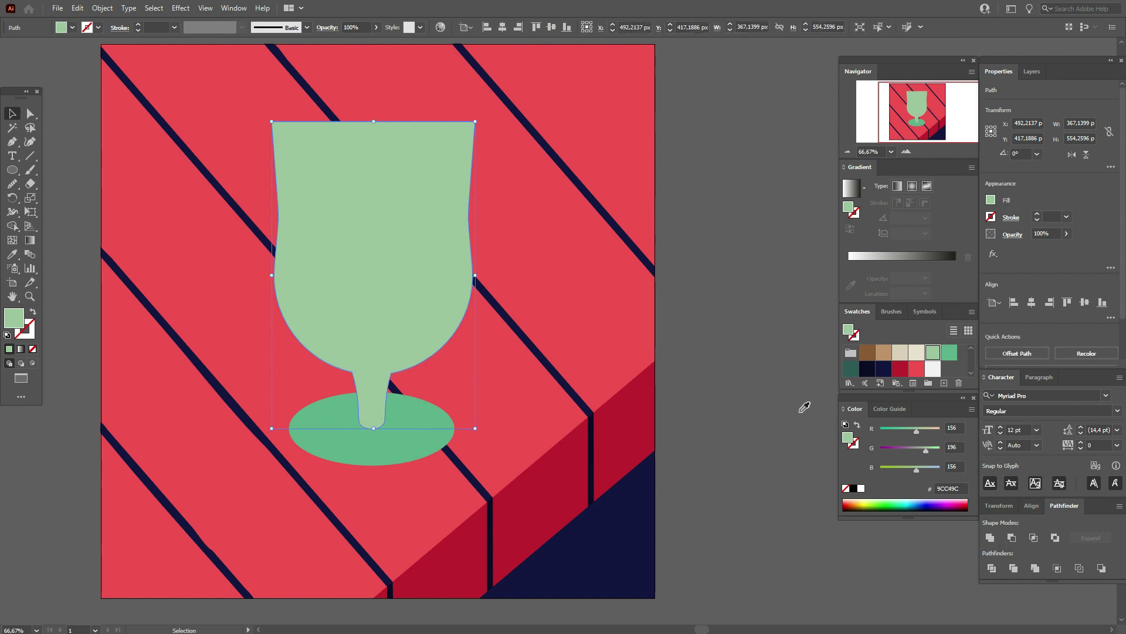
left_click(479, 341)
key("a")
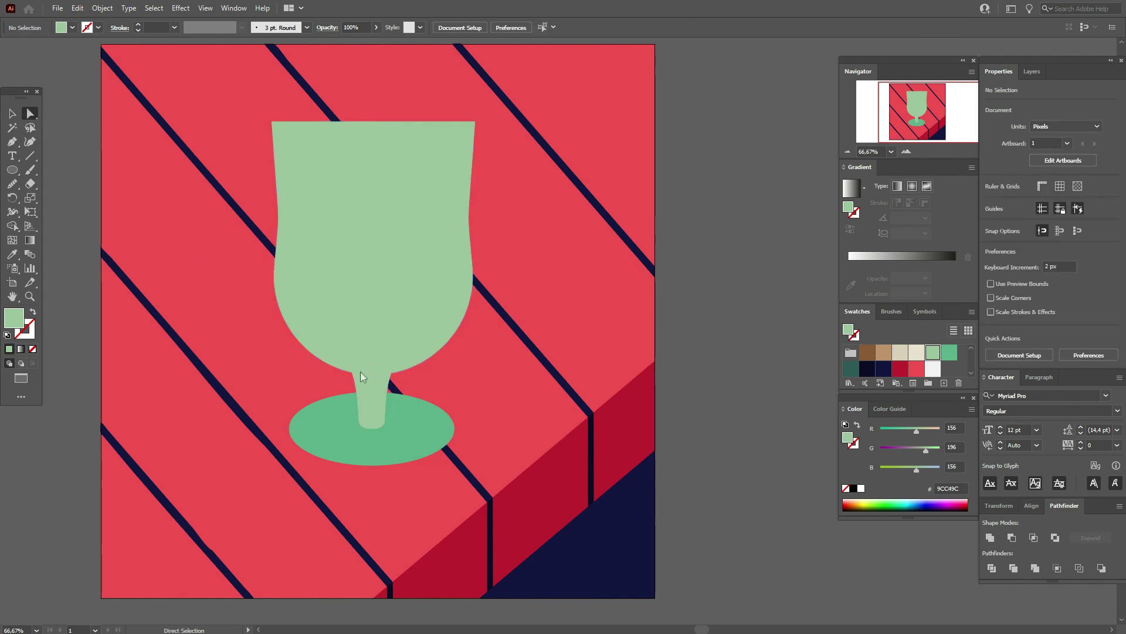
left_click(352, 372)
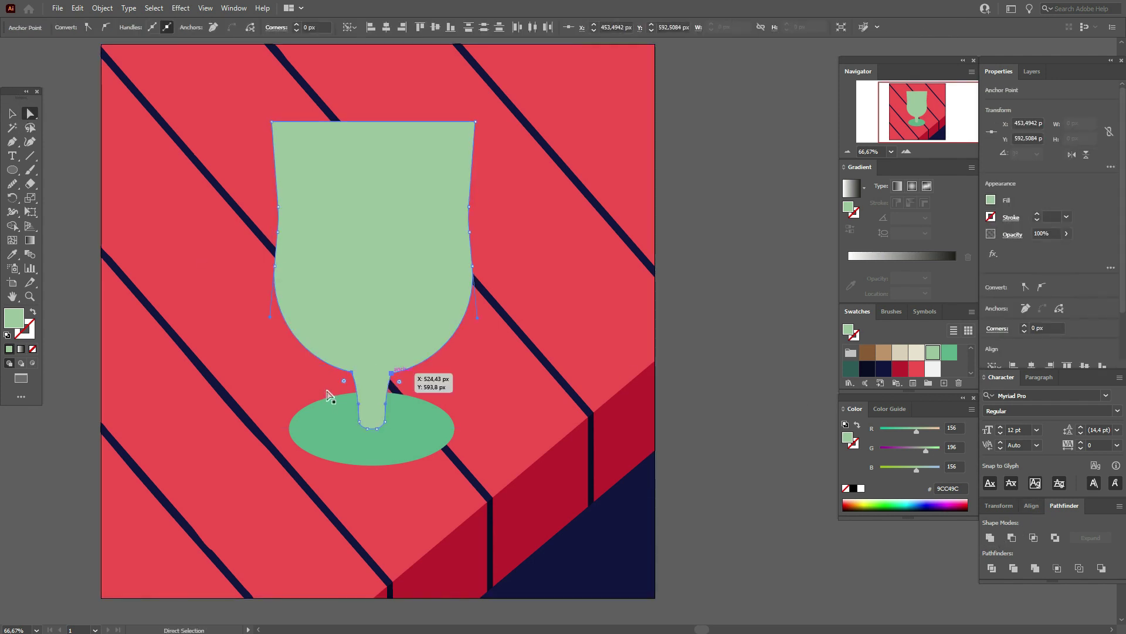
left_click_drag(338, 379, 325, 393)
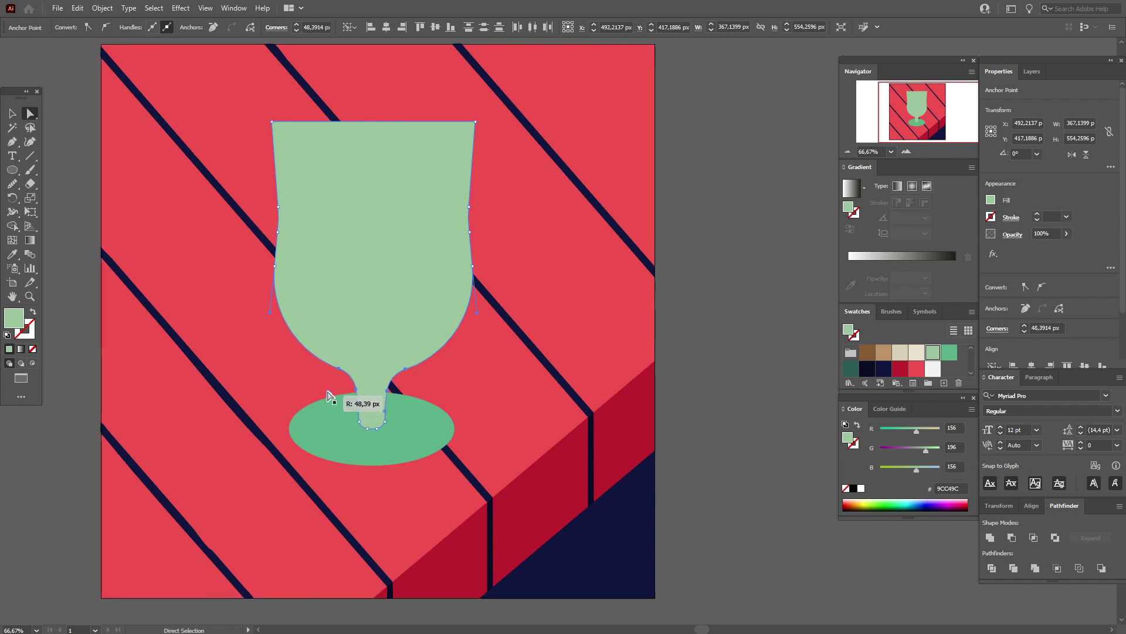
left_click(714, 383)
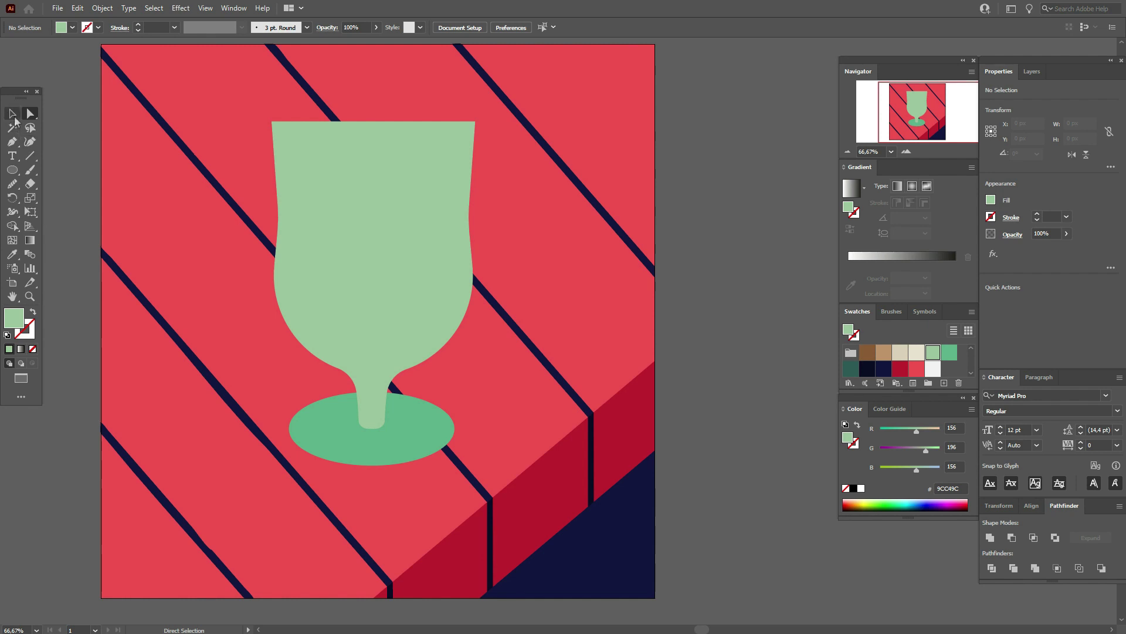
- Centre the merged cup horizontally over the green base
left_click(12, 113)
left_click(349, 244)
left_click(418, 424, "shift")
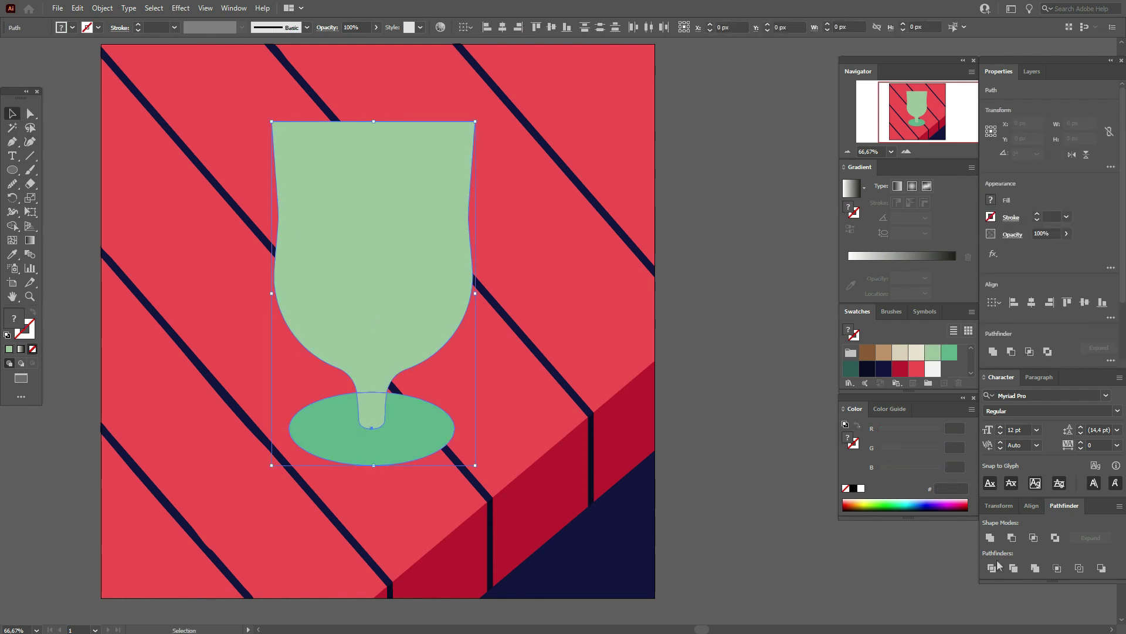
left_click(1032, 505)
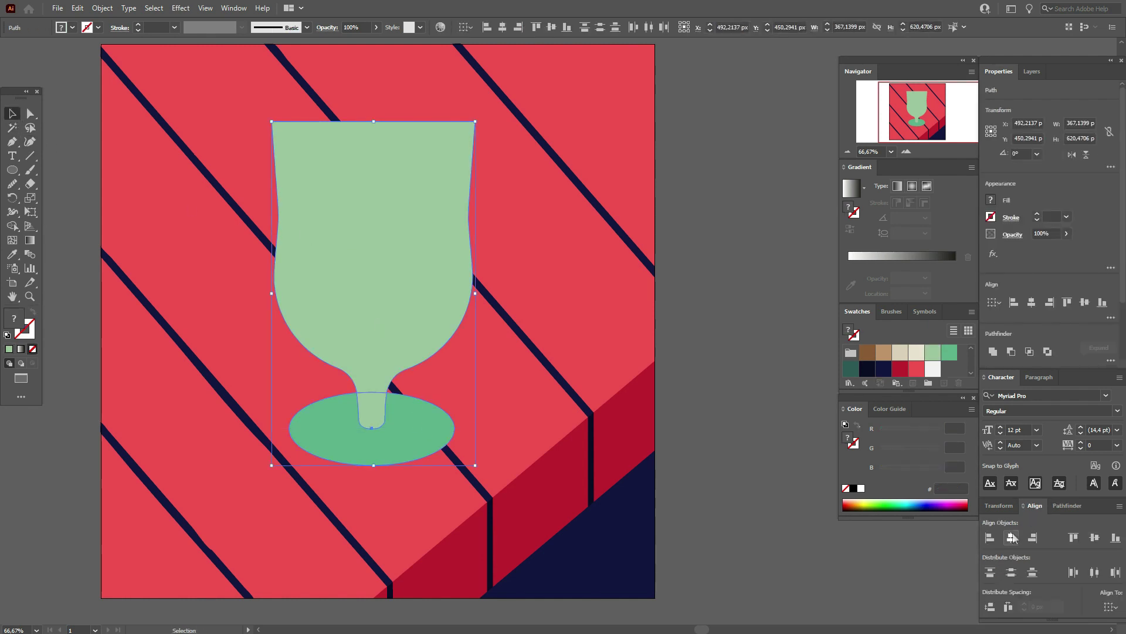
left_click(1011, 537)
left_click(779, 445)
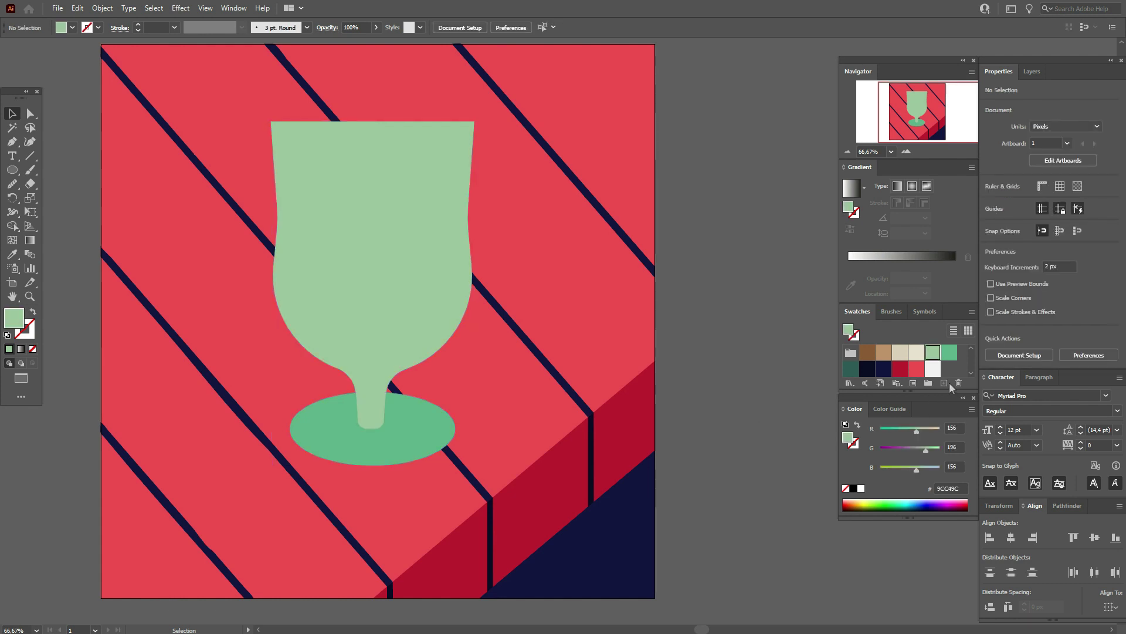
- Draw a darker green oval across the glass top and fit it to the rim
left_click(950, 352)
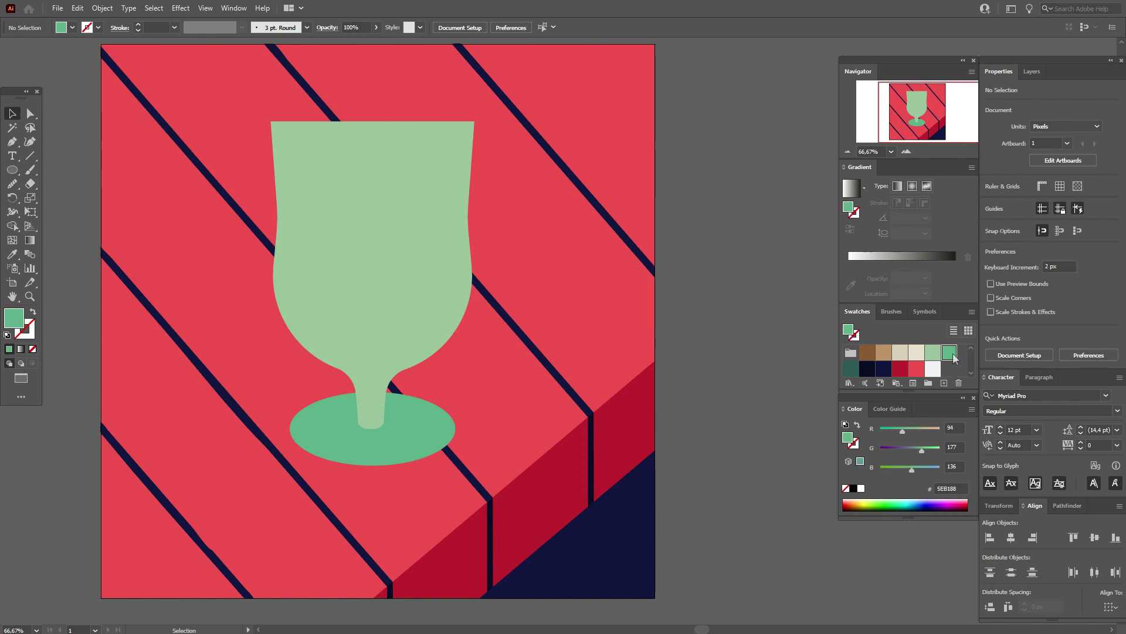
left_click(11, 169)
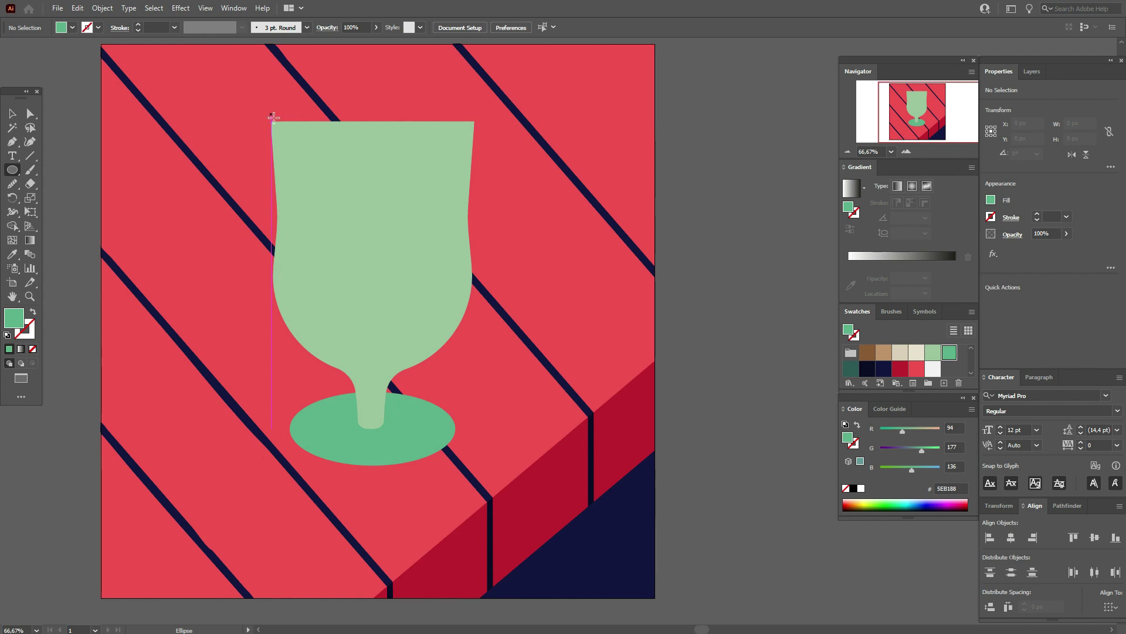
left_click_drag(271, 122, 465, 202)
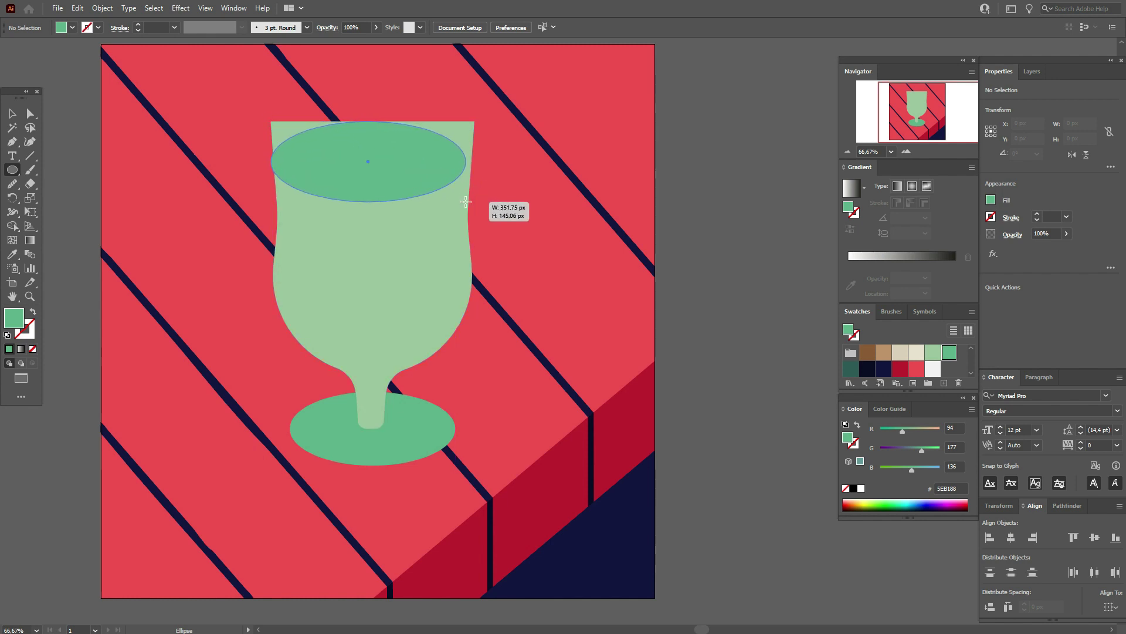
left_click_drag(466, 202, 472, 202)
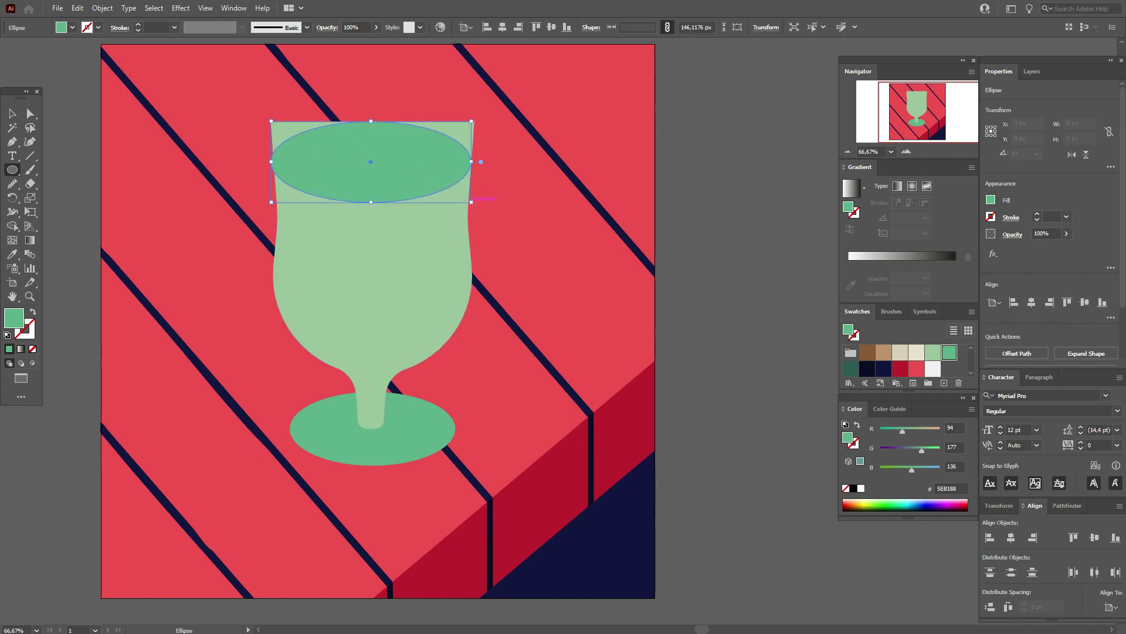
key("v")
left_click_drag(364, 194, 365, 147)
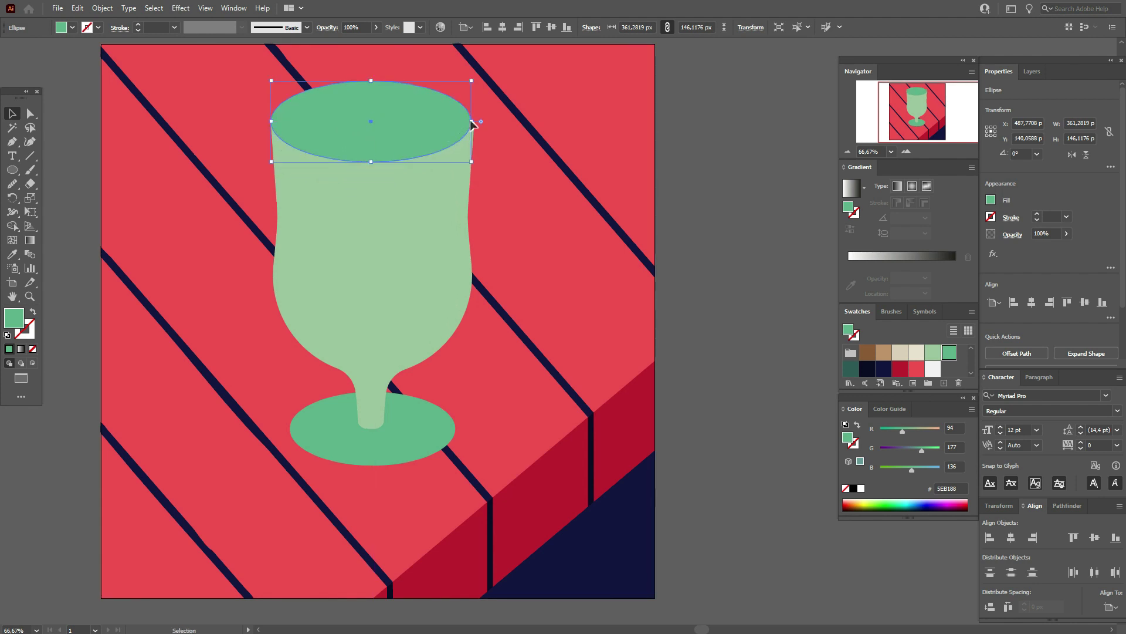
left_click_drag(472, 121, 475, 122)
left_click(717, 182)
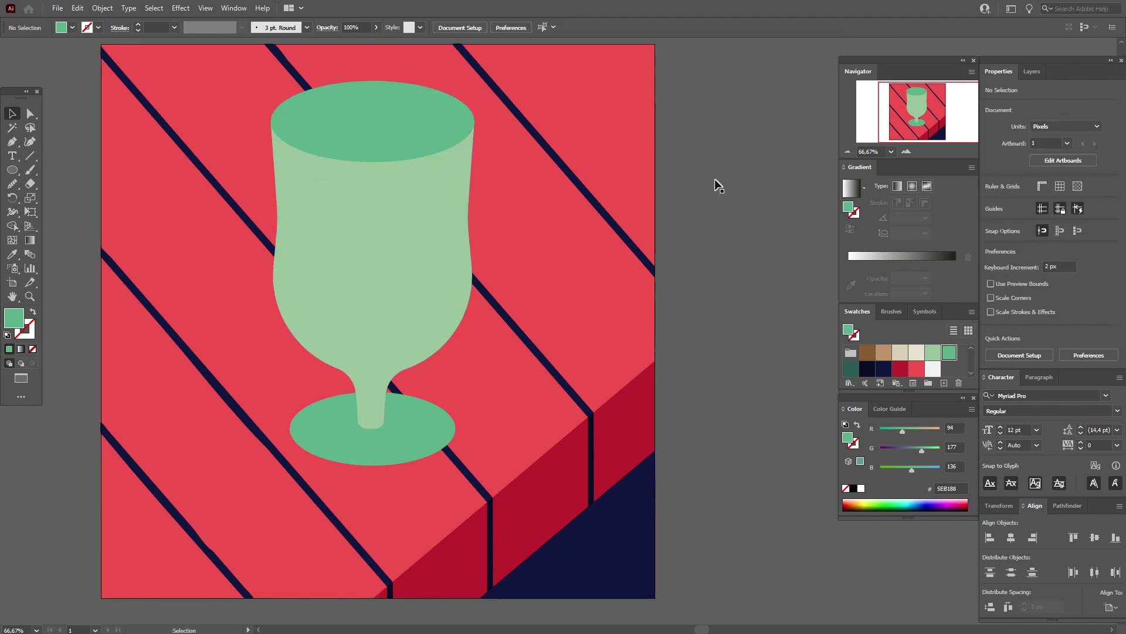
- Offset the rim oval by -5 px and fill the inset oval light green
left_click(367, 132)
left_click(92, 9)
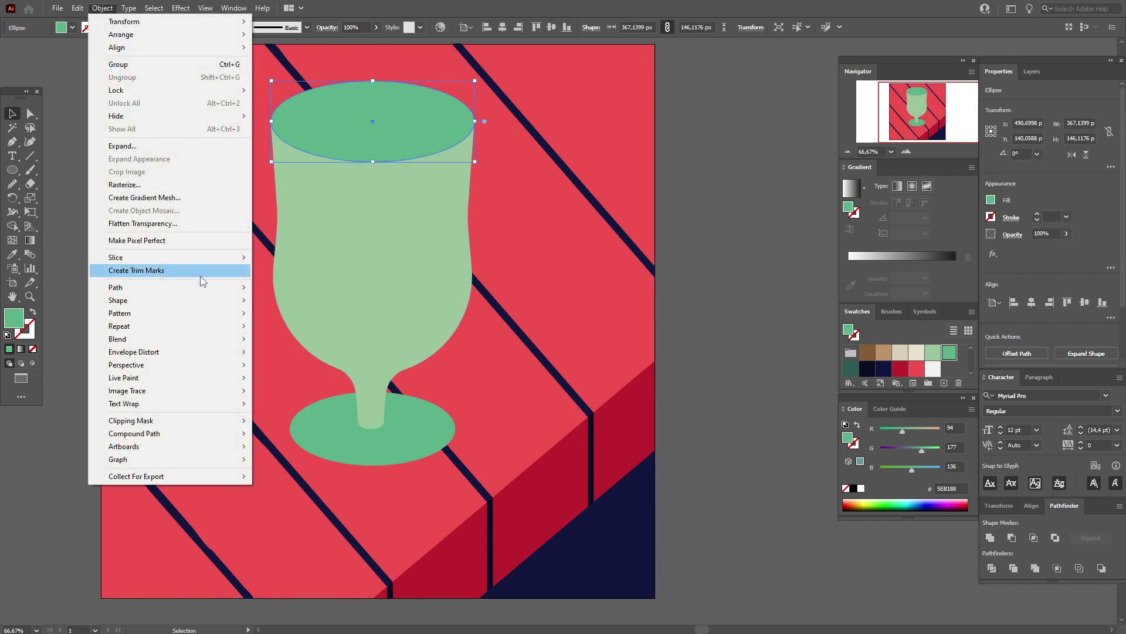
left_click(315, 330)
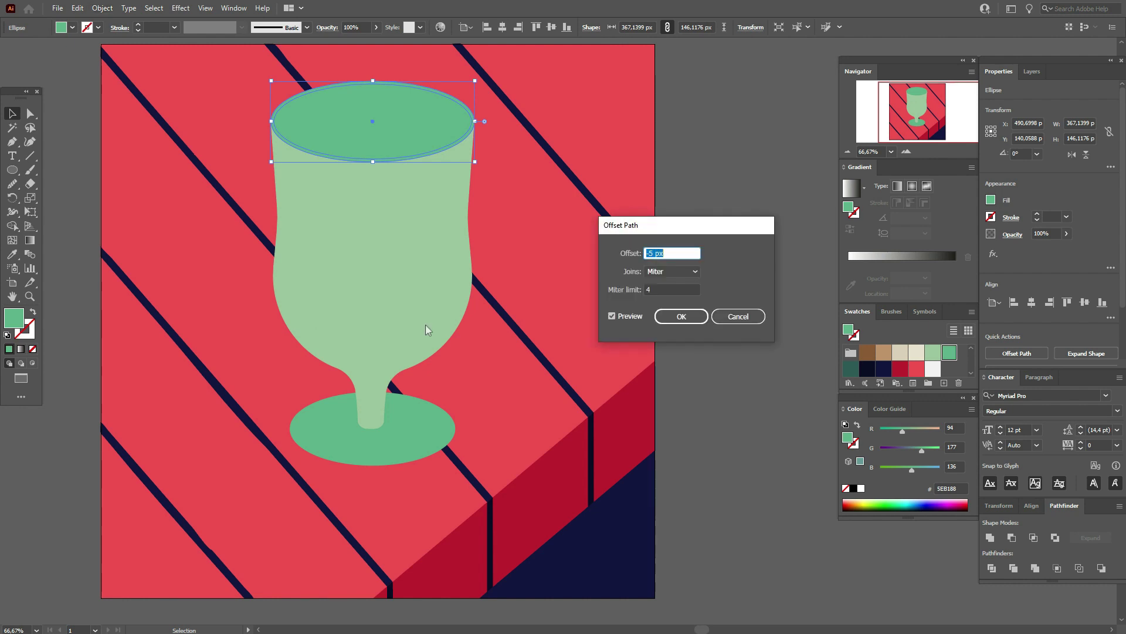
left_click(681, 316)
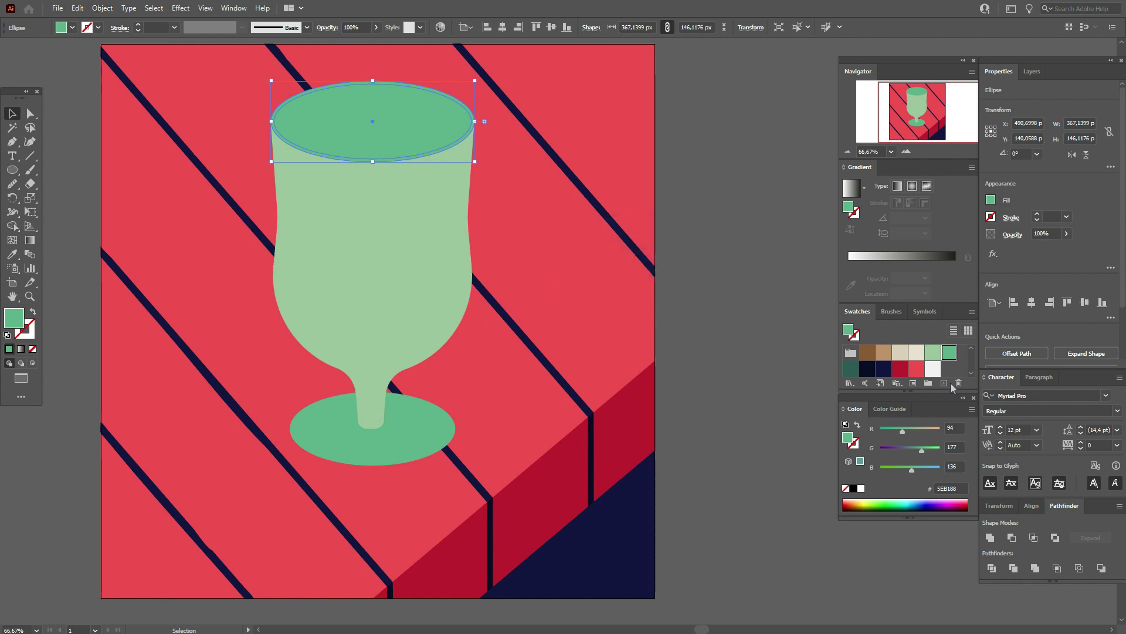
left_click(932, 352)
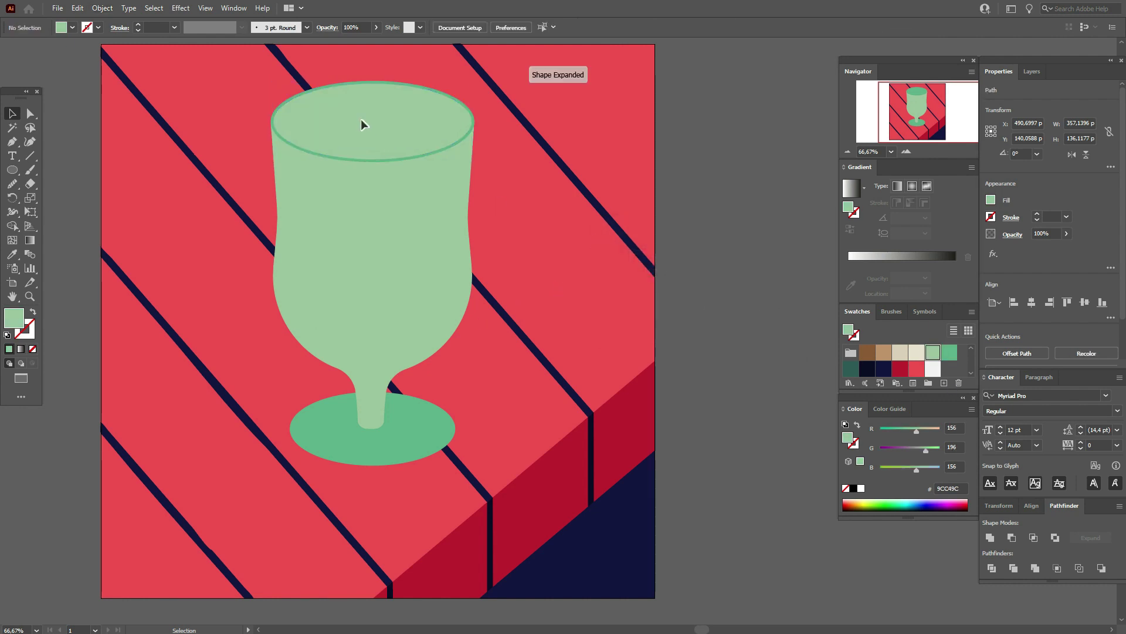
- Nudge a copy of the inset oval down, intersect the two, and fill the overlap cream
key("ctrl+shift+b")
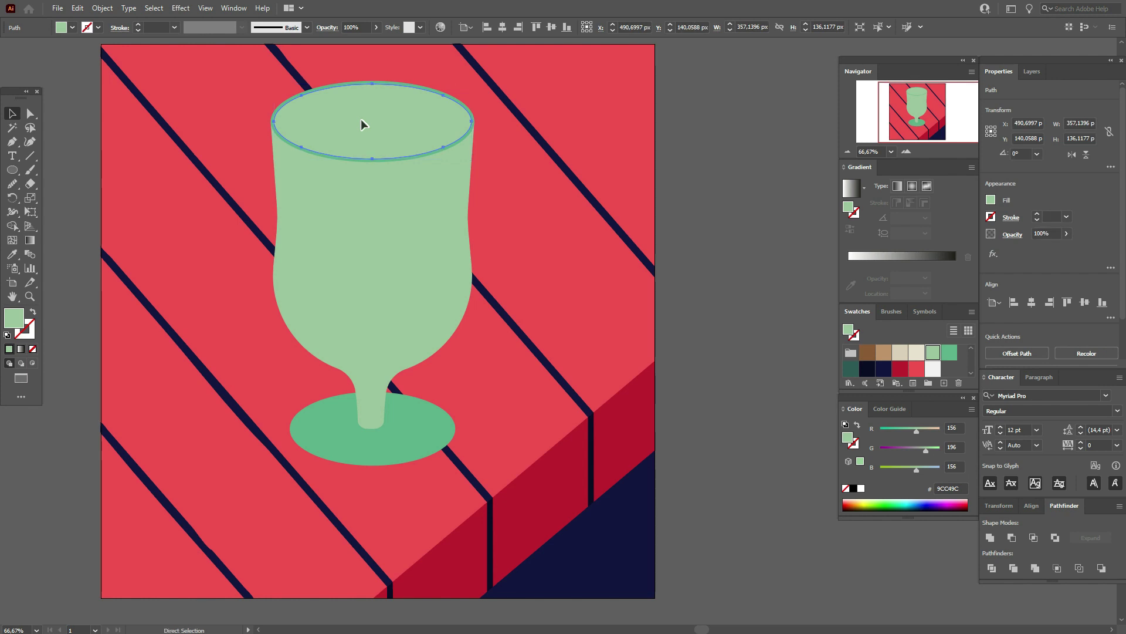
key("v")
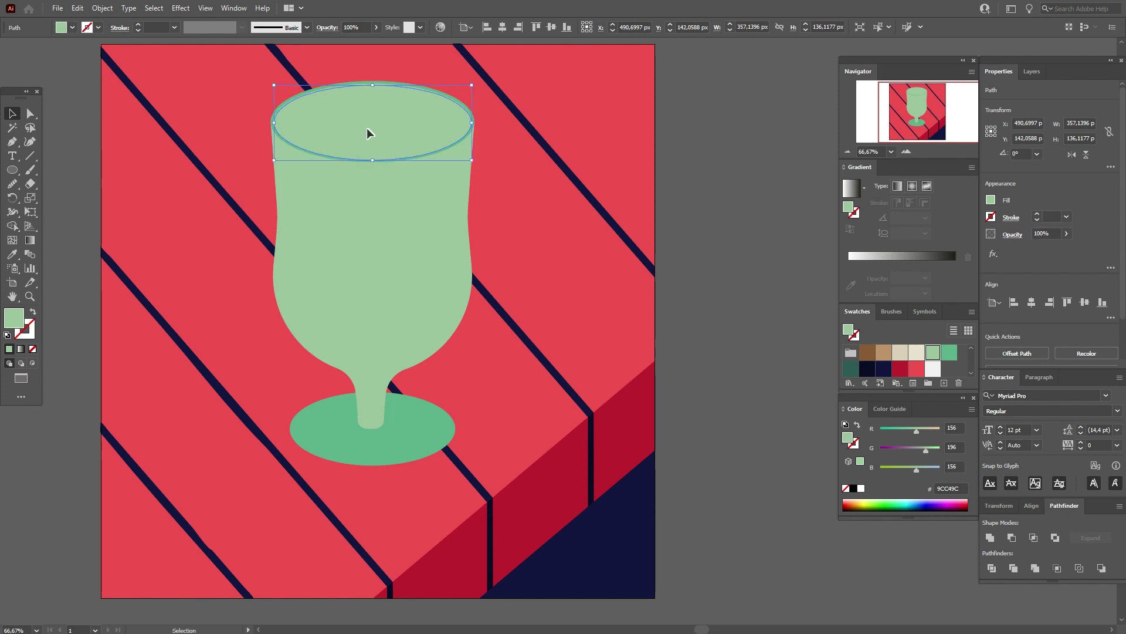
key("Down")
key("Down")
key("Down")
key("Down")
key("Down")
key("Down")
key("Down")
key("Down")
key("Down")
key("Down")
key("Down")
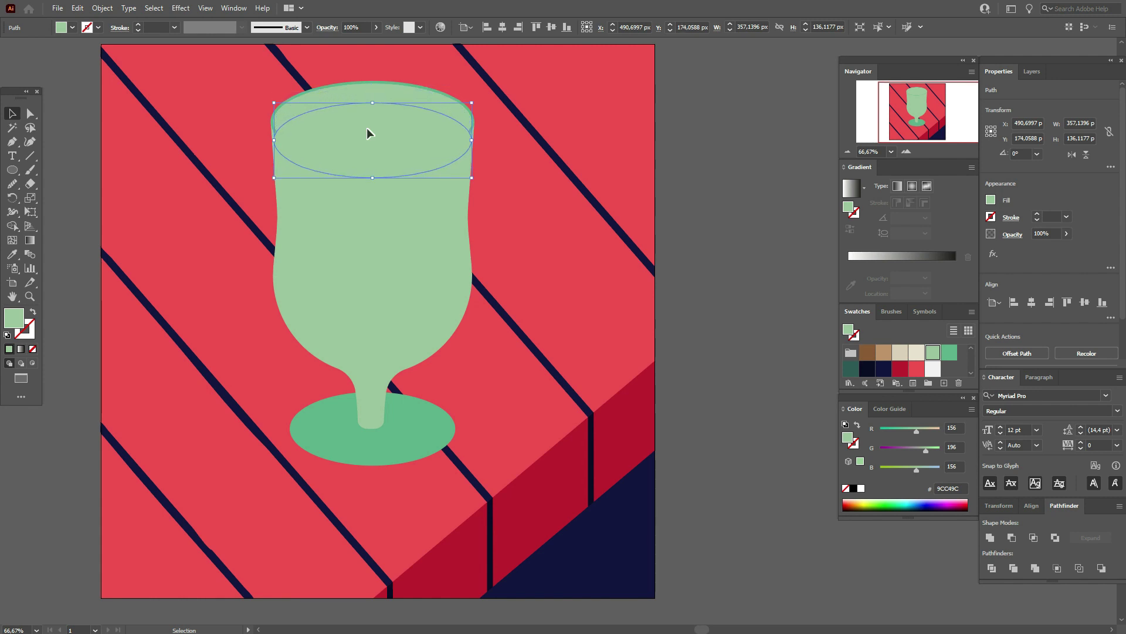
left_click(390, 97, "shift")
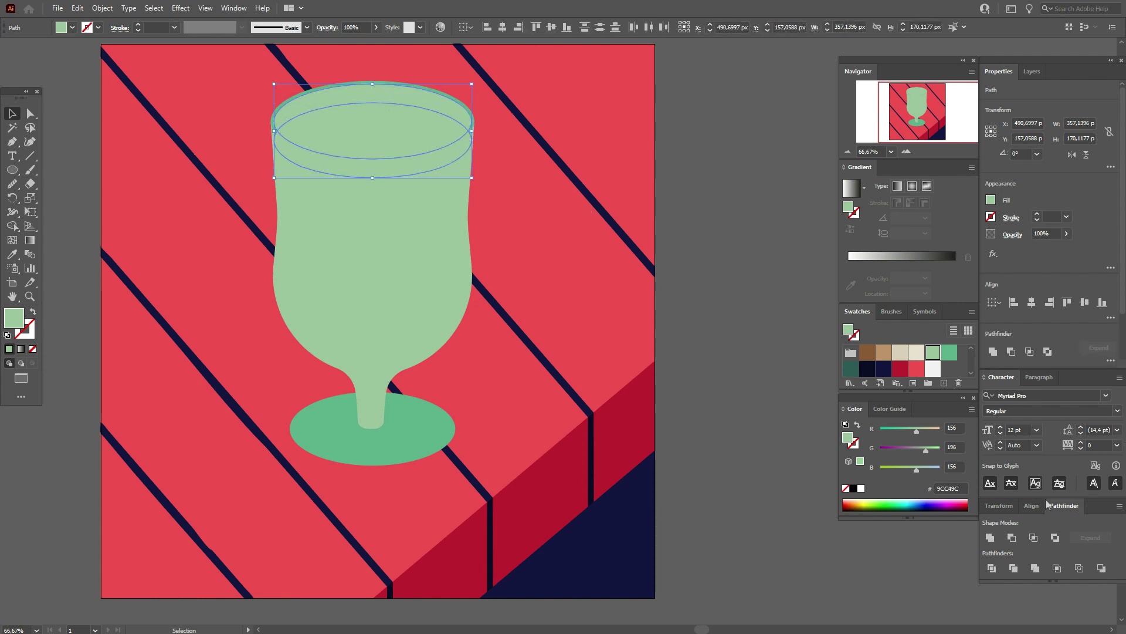
left_click(1033, 538)
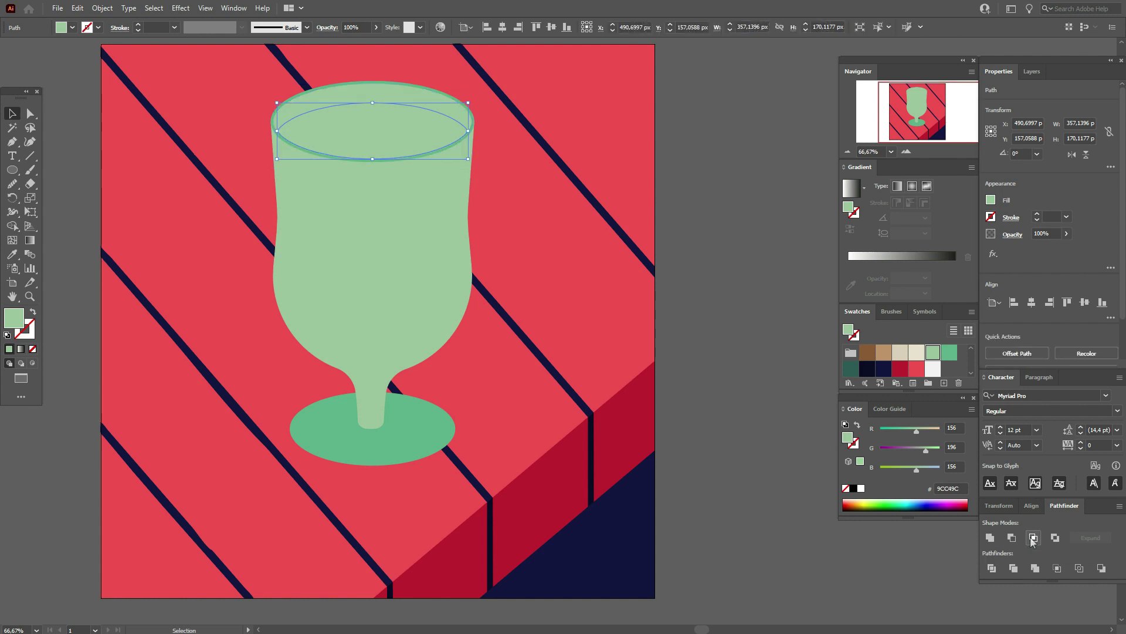
left_click(918, 359)
left_click(736, 324)
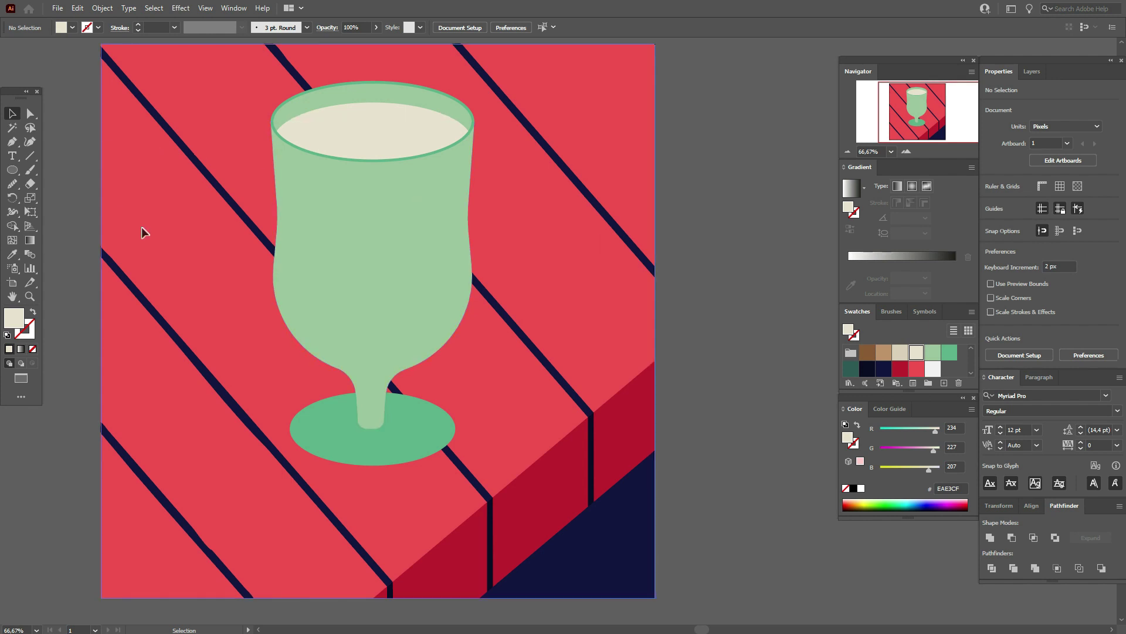
- Shrink the glass body slightly to form an inner body shape
left_click(358, 280)
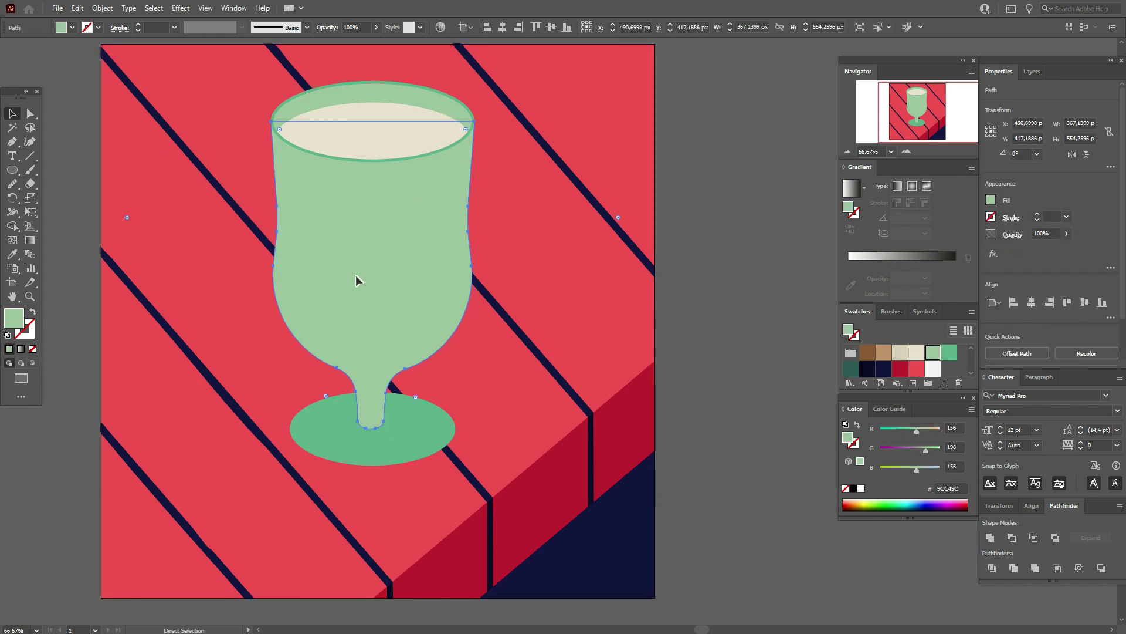
left_click(355, 279)
left_click_drag(272, 276, 276, 275)
left_click_drag(474, 276, 469, 282)
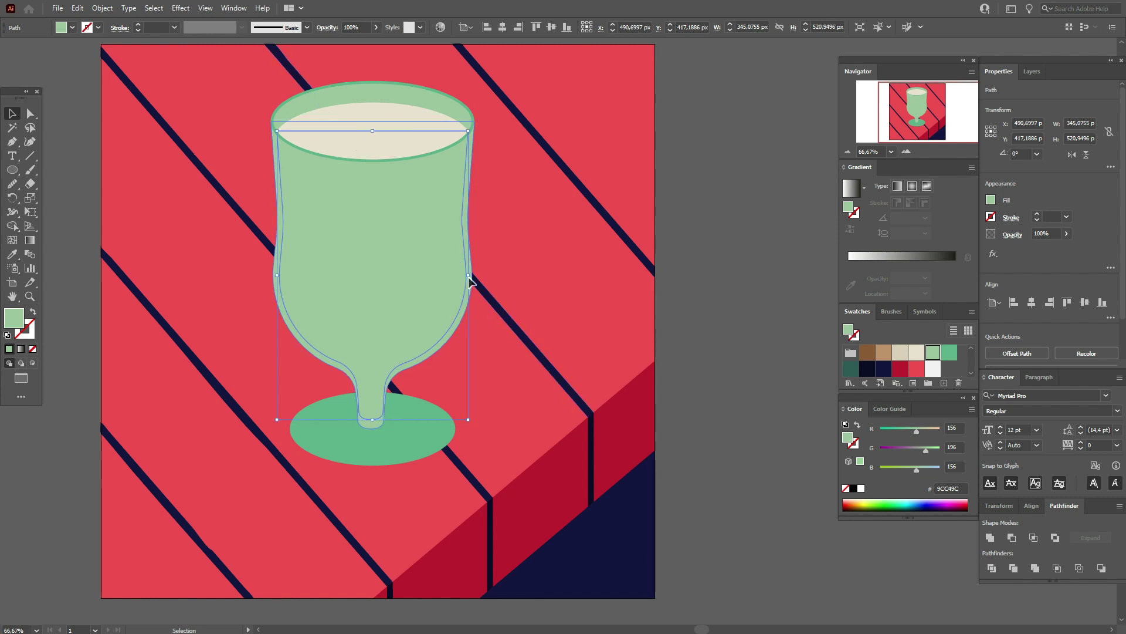
left_click(708, 294)
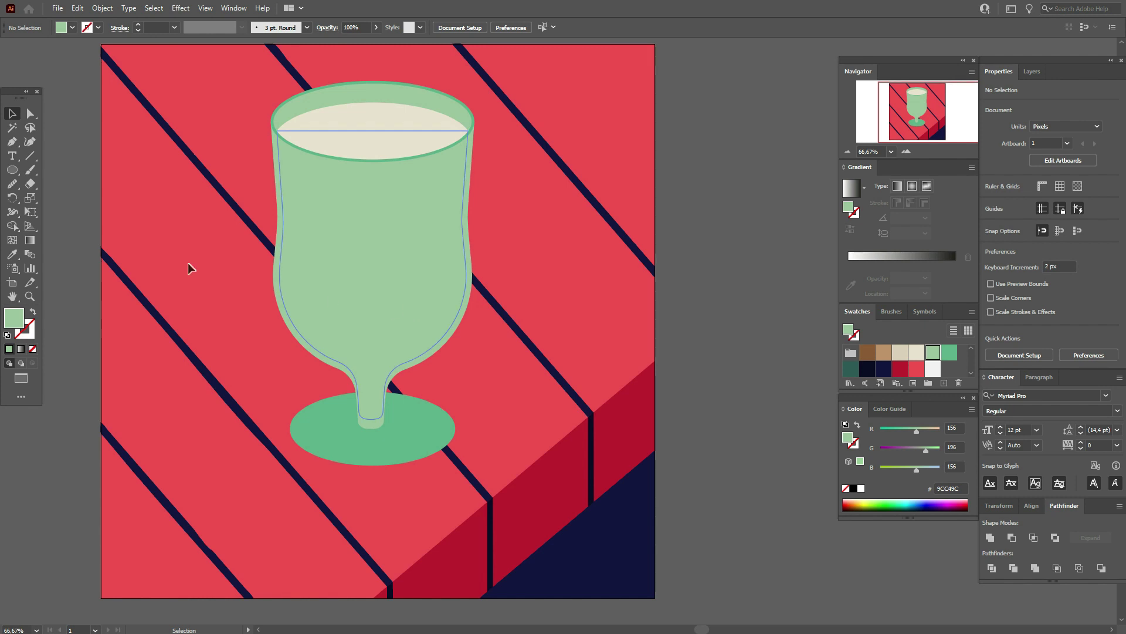
- Draw a large ellipse over the glass, raise it about 20 px, and fill the inner body white
left_click(11, 169)
left_click_drag(206, 103, 531, 378)
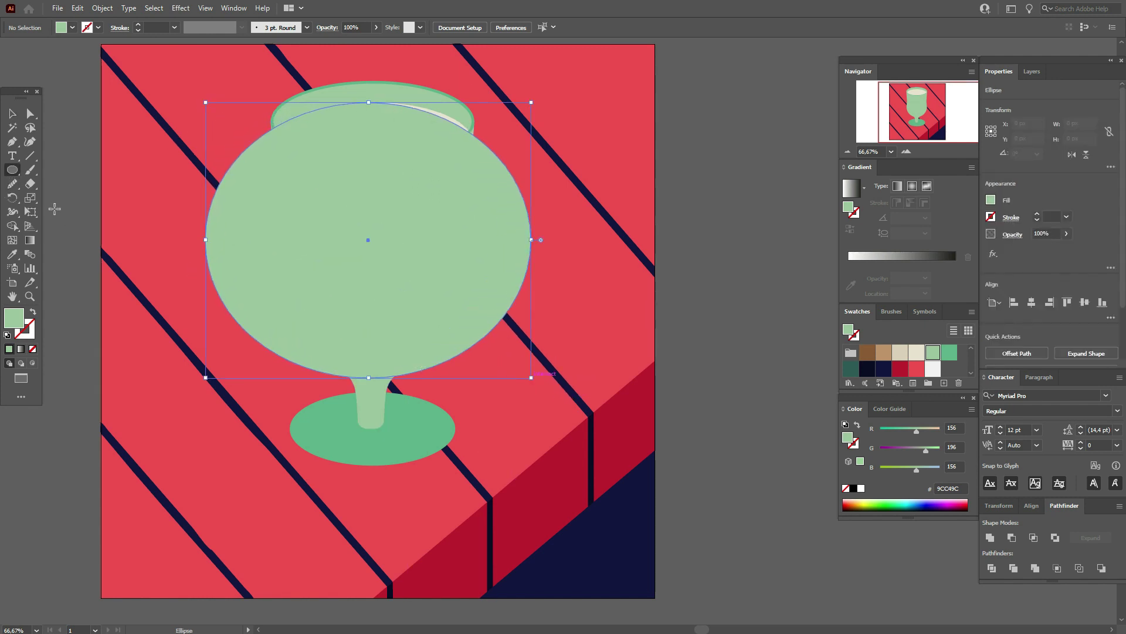
key("v")
left_click_drag(376, 184, 376, 170)
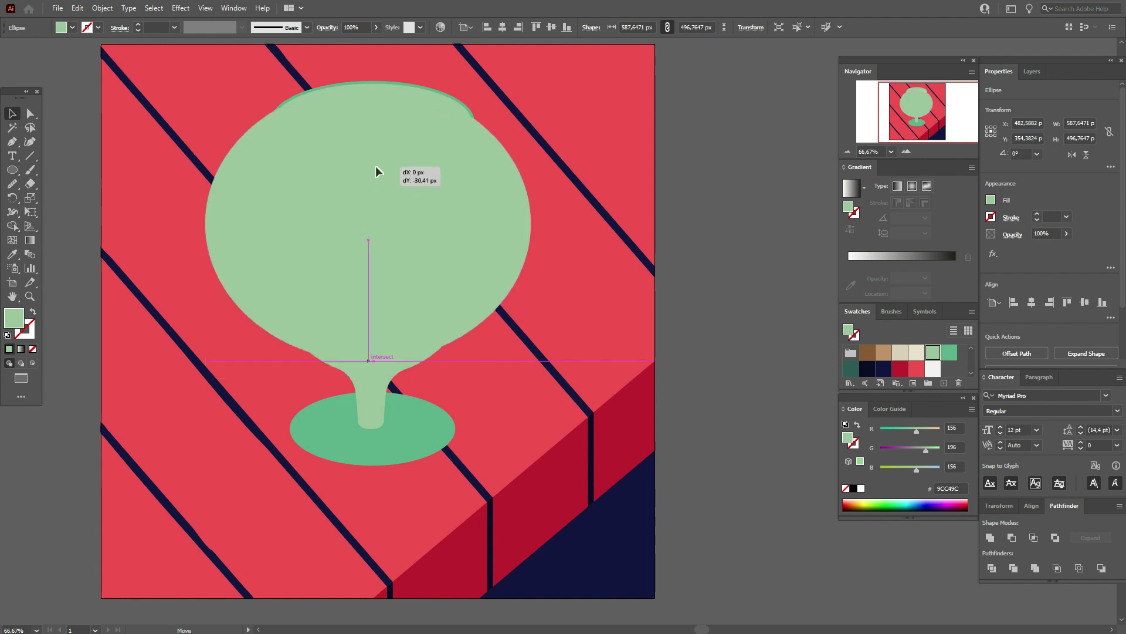
left_click(377, 311)
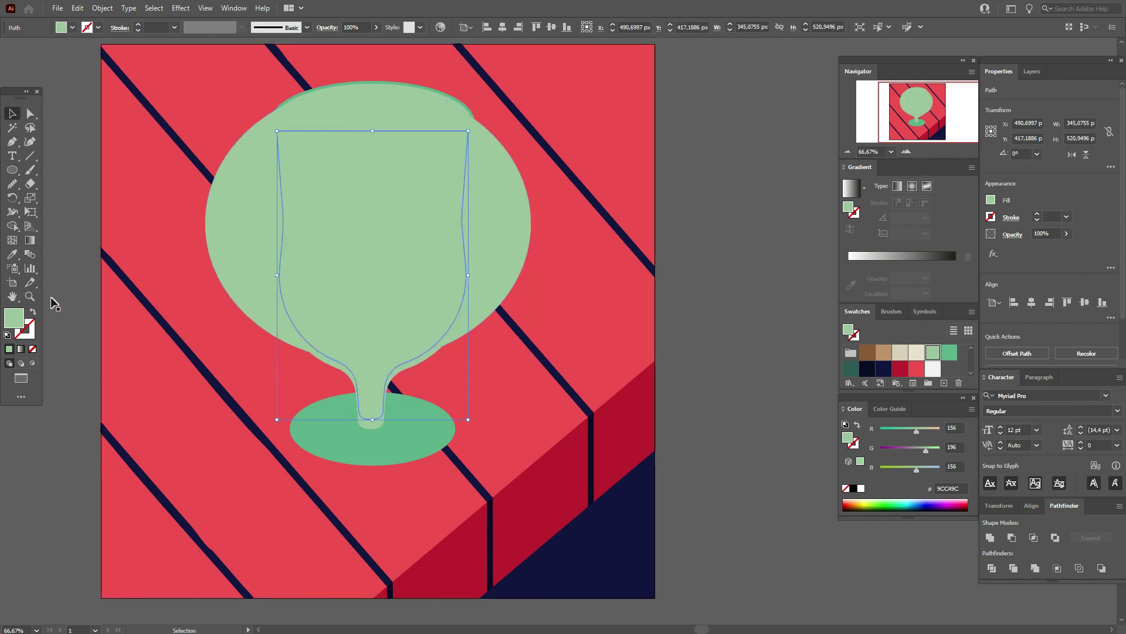
left_click(933, 369)
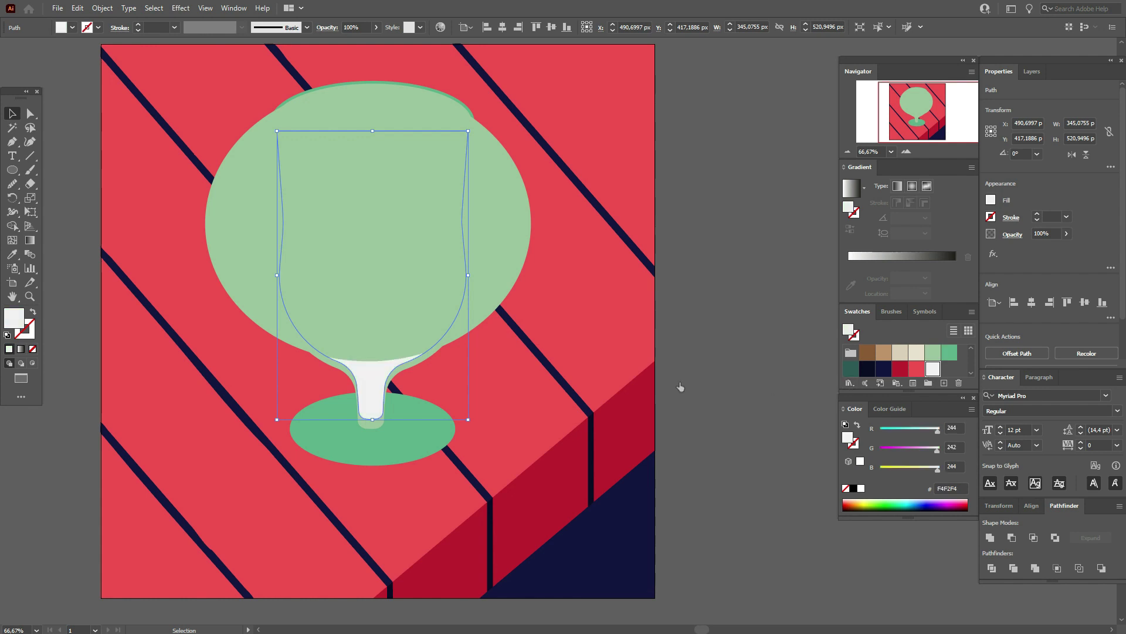
left_click_drag(468, 312, 466, 318)
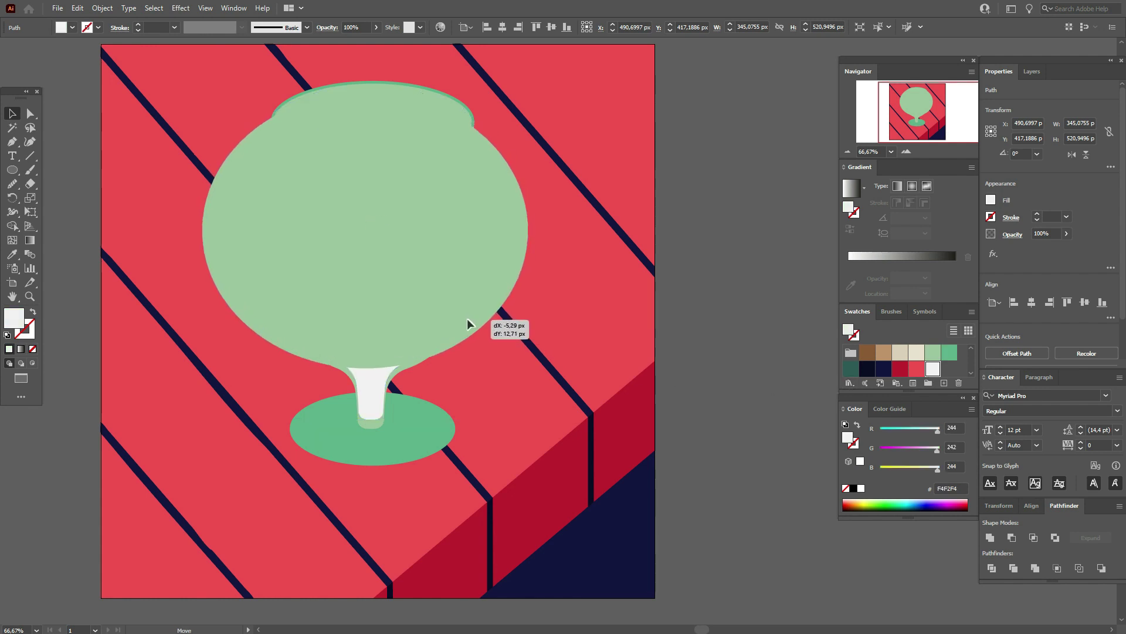
- Intersect the ellipse with the inner body to trim its top into a curve
left_click(468, 320)
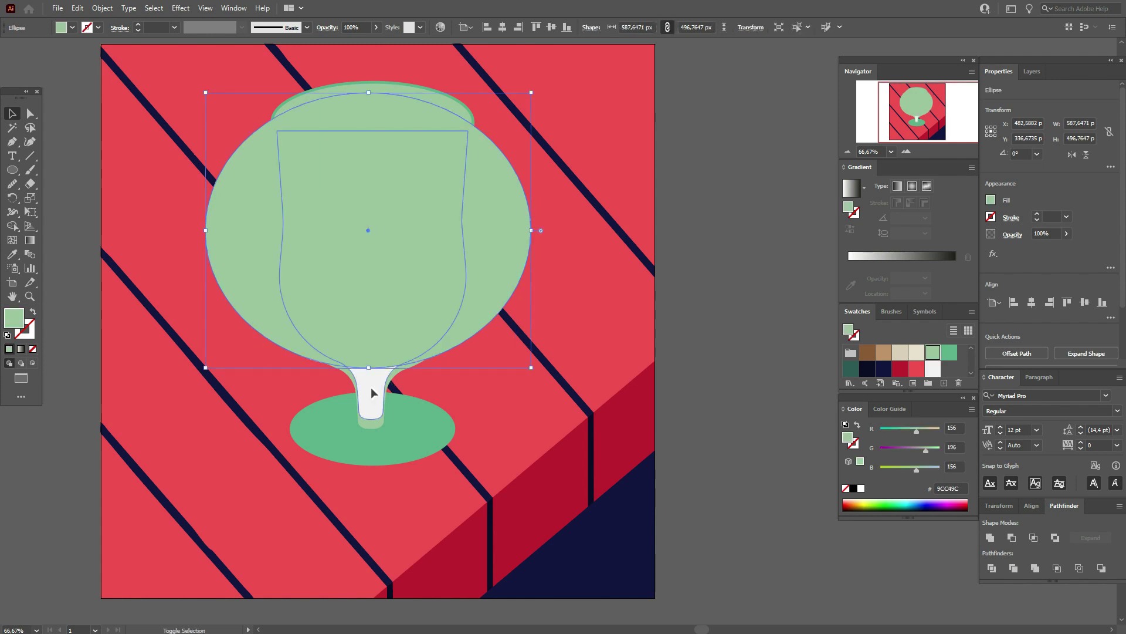
left_click(372, 392, "shift")
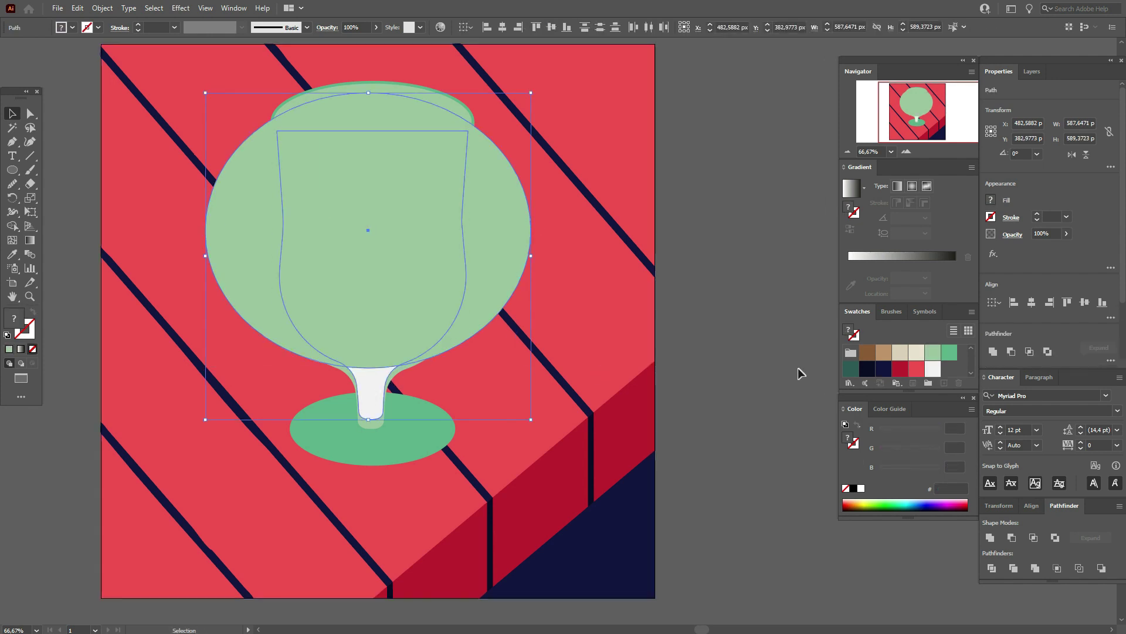
left_click(798, 368)
left_click_drag(484, 315, 491, 317)
left_click(376, 390, "shift")
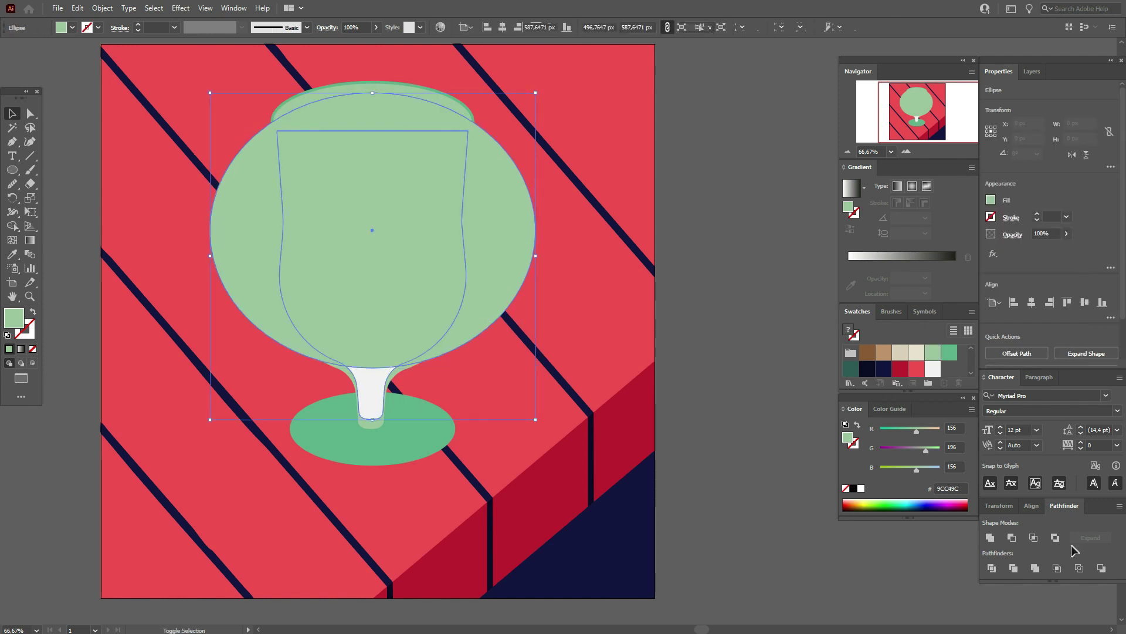
left_click(1034, 538)
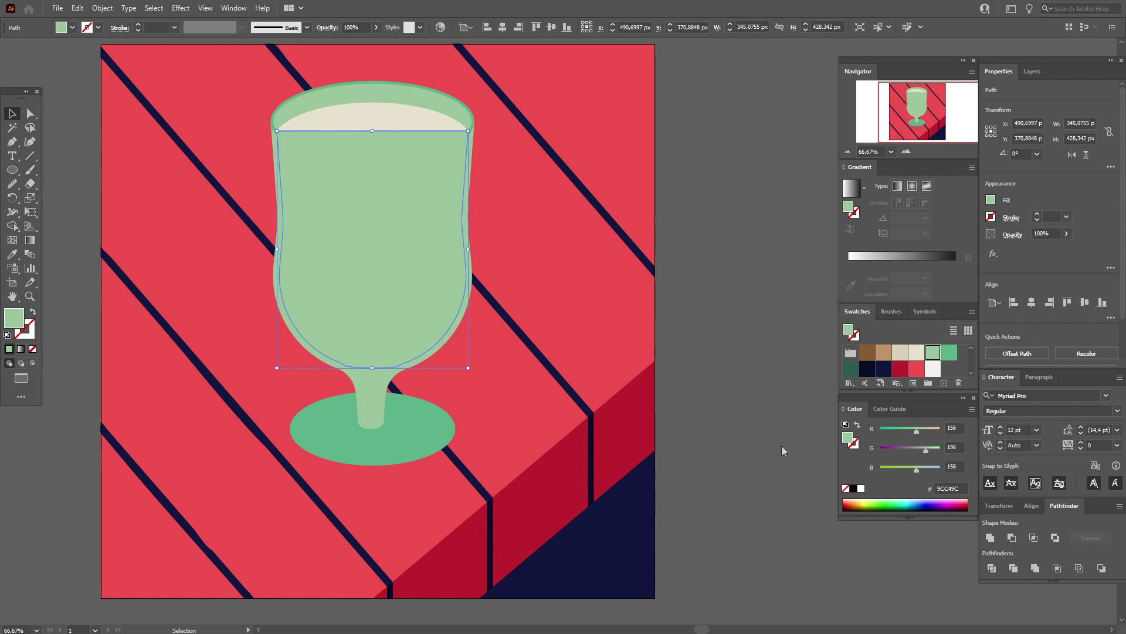
- Fill the inner glass body cream and smooth its bottom curve
left_click(917, 357)
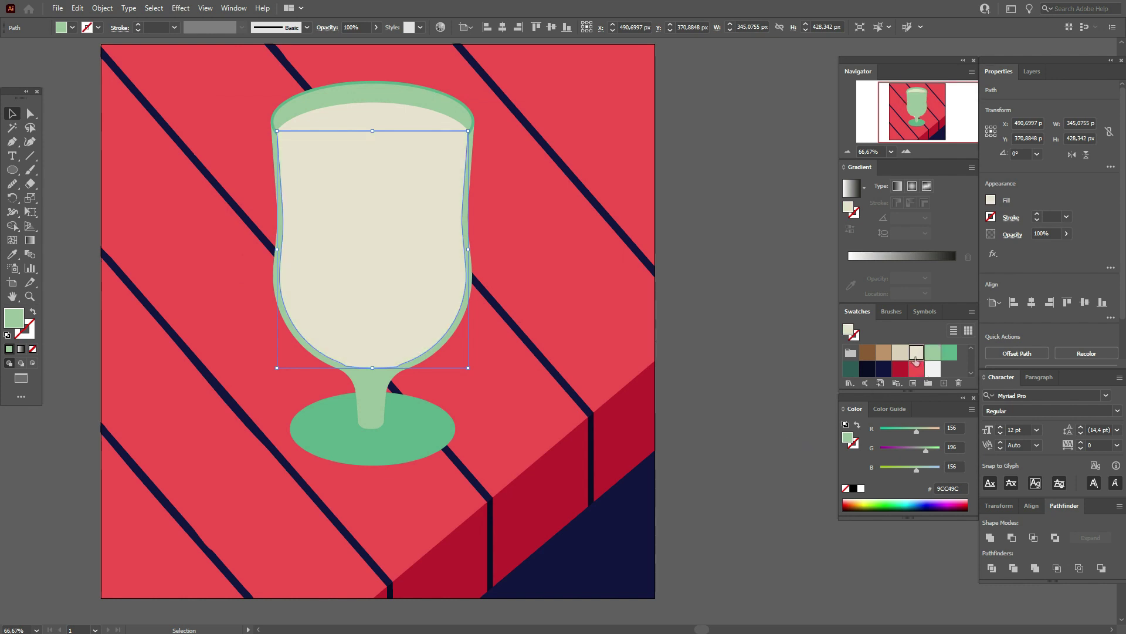
left_click(13, 185)
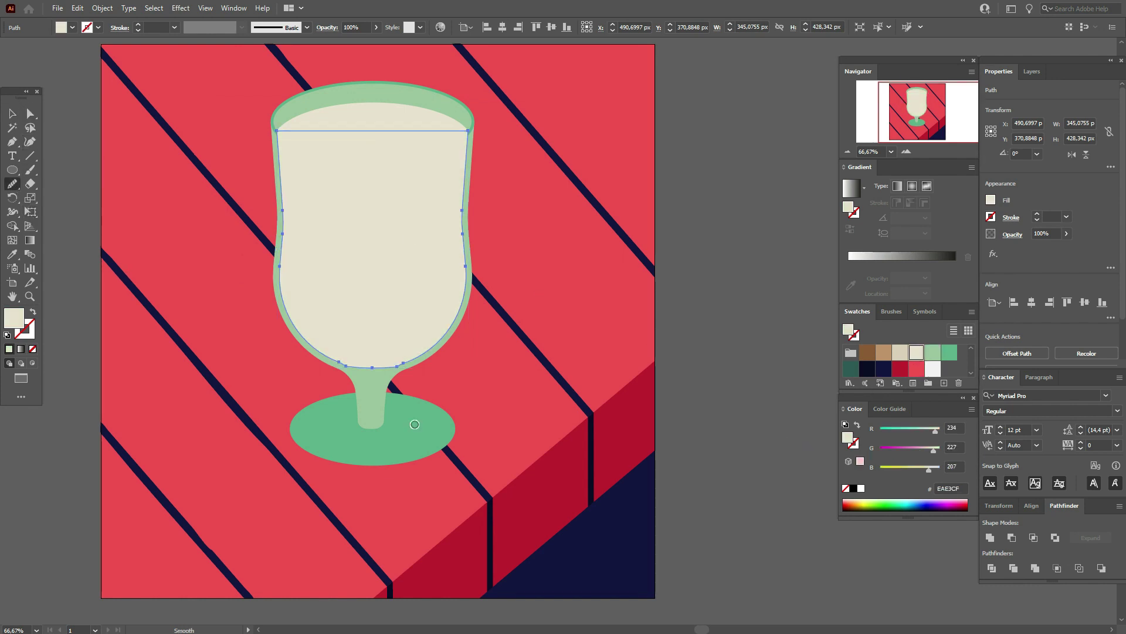
left_click_drag(347, 365, 414, 357)
left_click(12, 113)
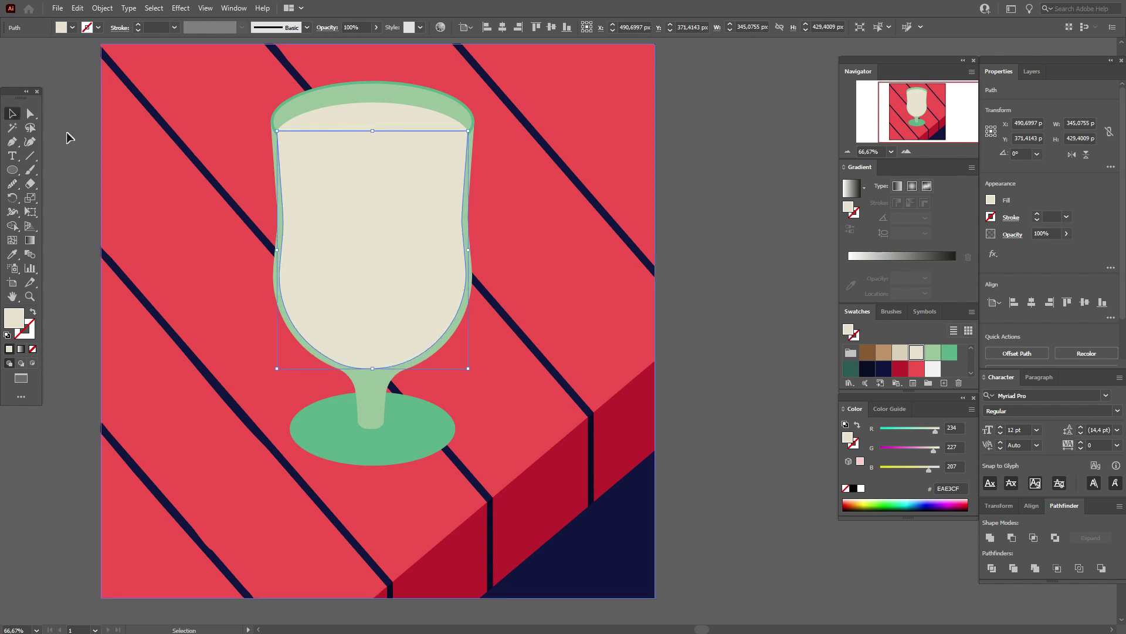
left_click(683, 282)
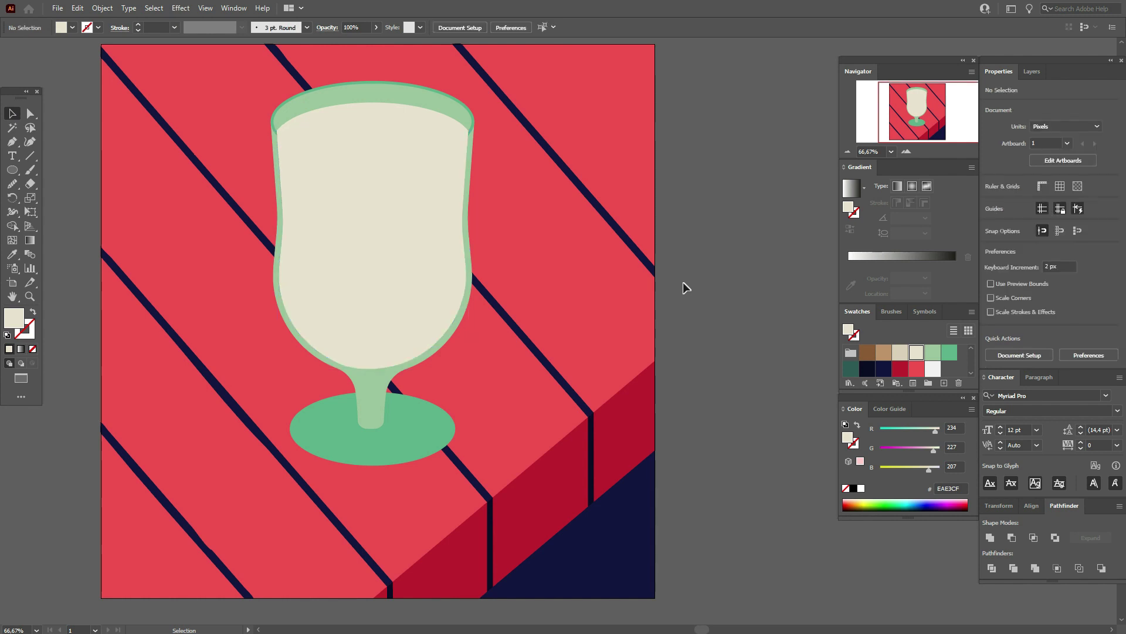
- Bring the two rim ovals in front of the cream body
left_click(375, 115)
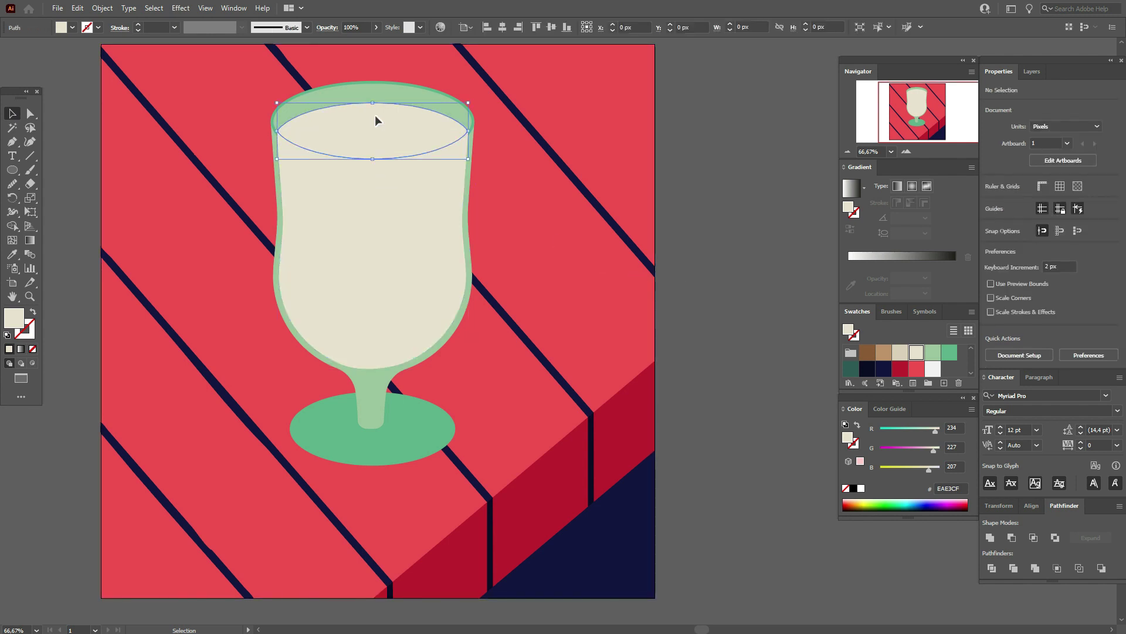
left_click(397, 89, "shift")
right_click(438, 126)
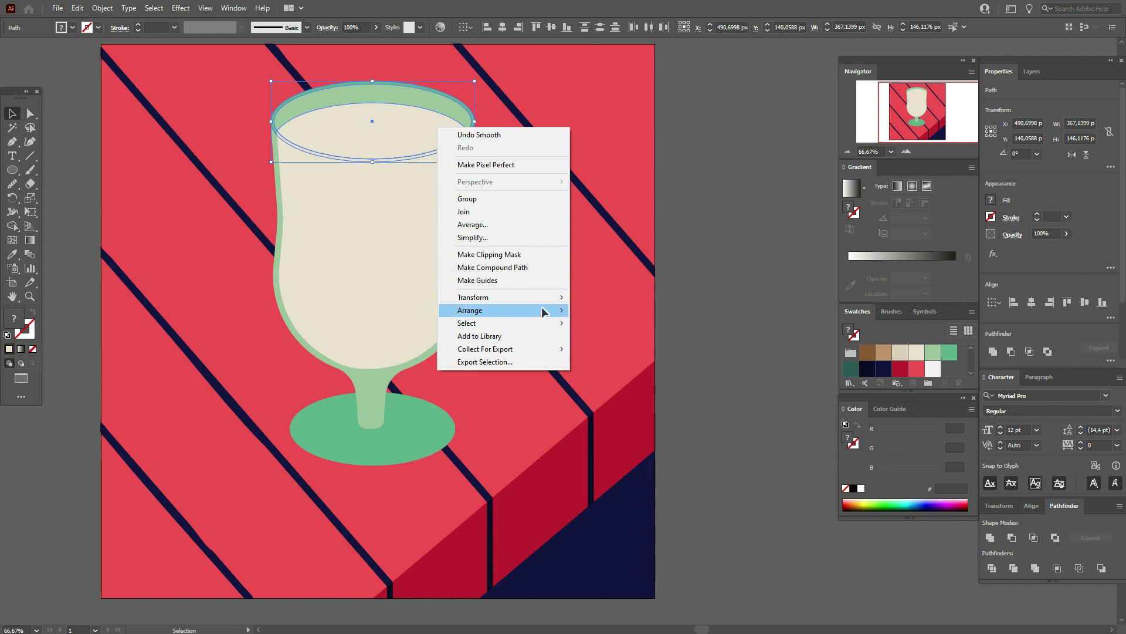
left_click(640, 310)
left_click(716, 311)
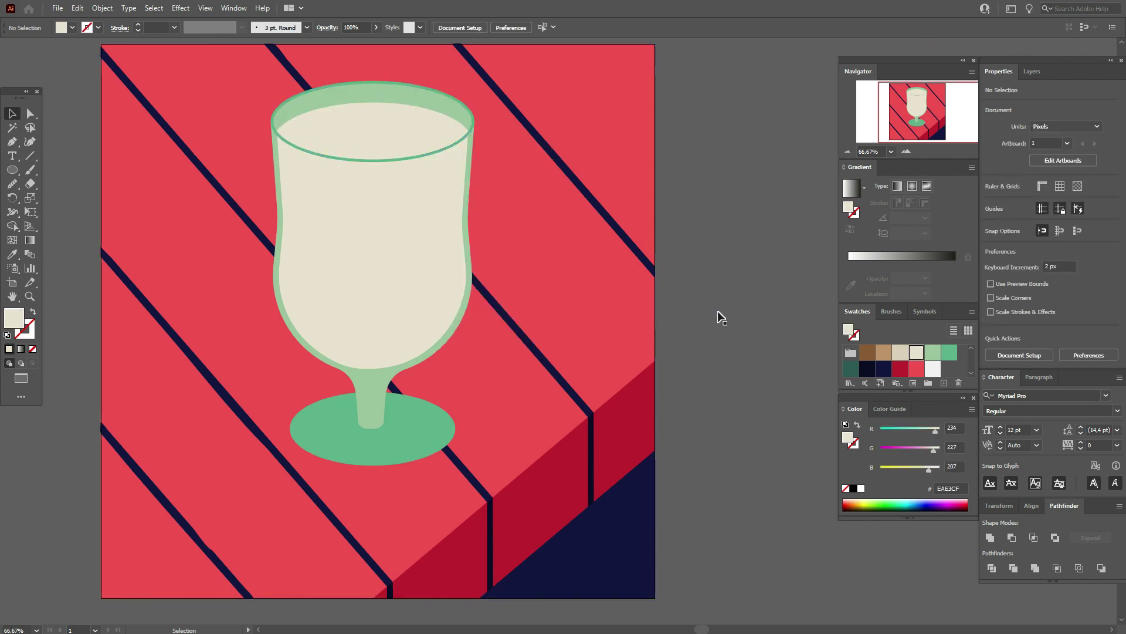
left_click(424, 298)
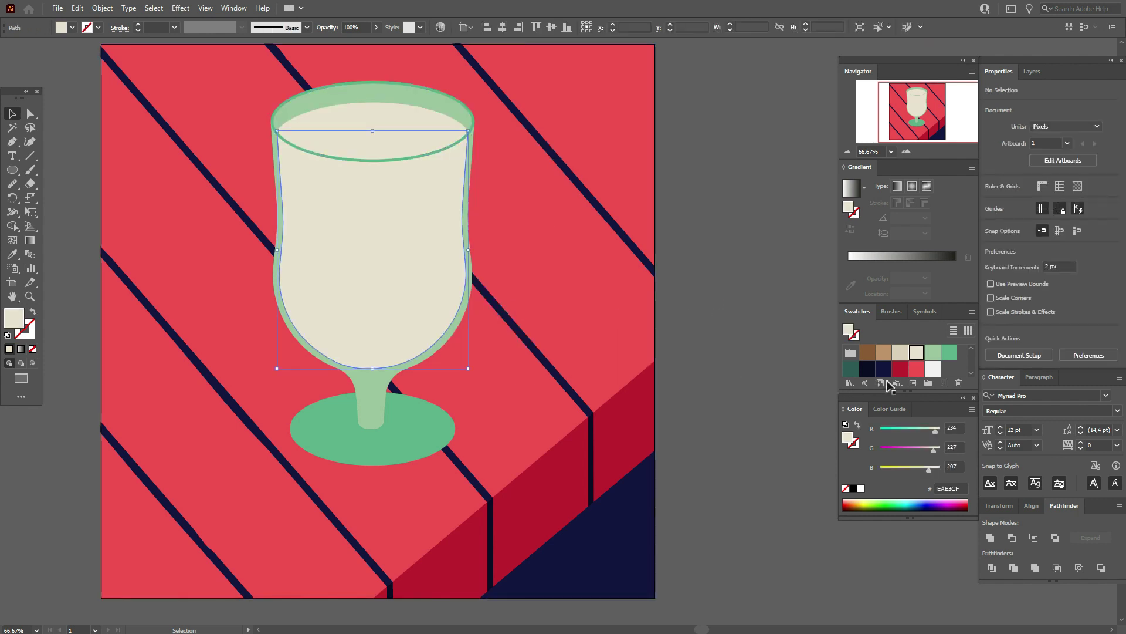
- Fill the inner body brown and draw a roughly 553 × 394 ellipse over the upper glass
left_click(868, 353)
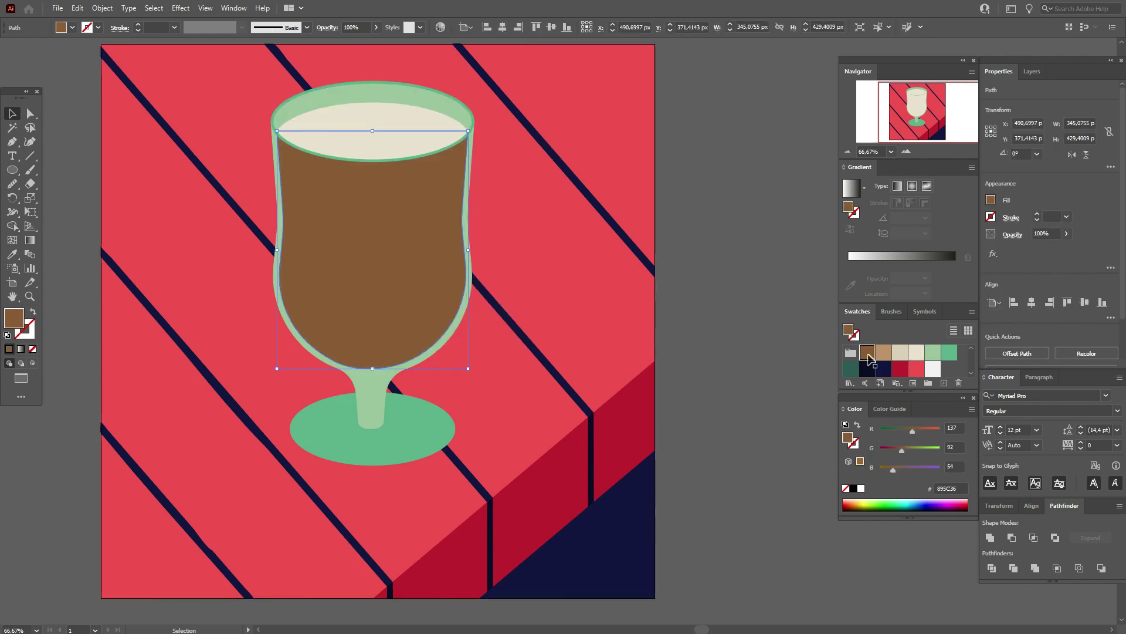
left_click(12, 170)
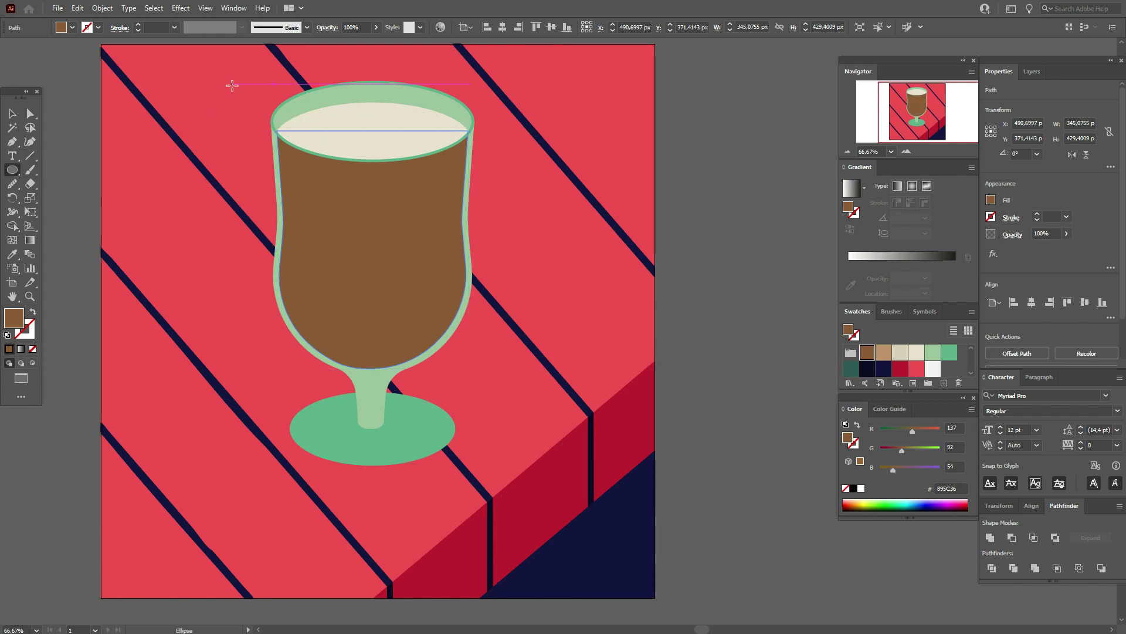
left_click_drag(226, 88, 530, 294)
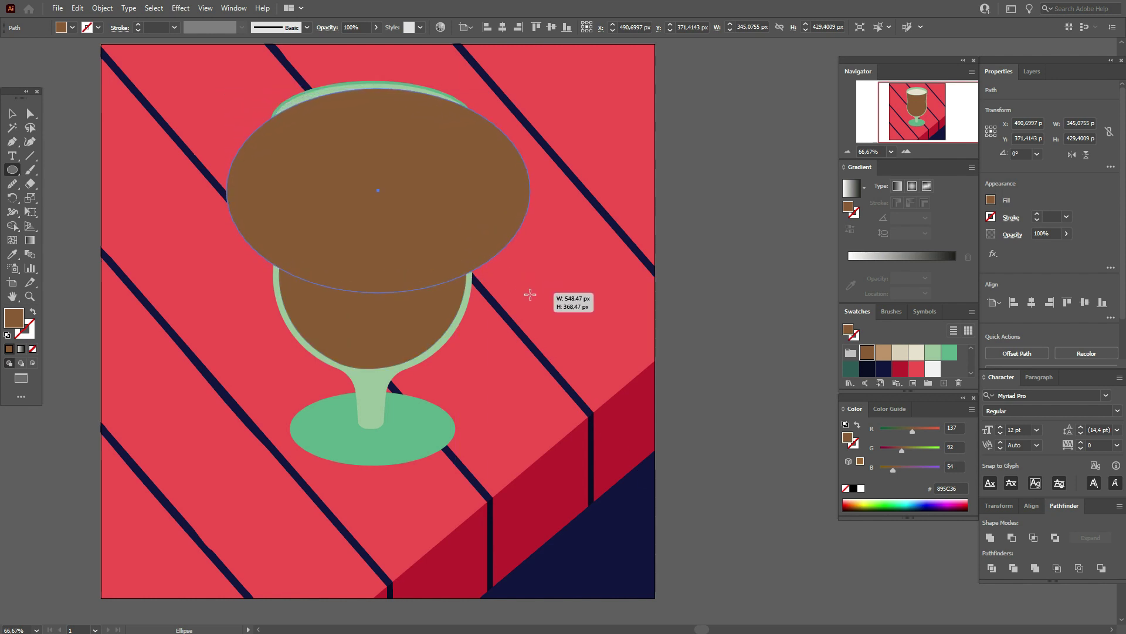
left_click_drag(531, 294, 533, 306)
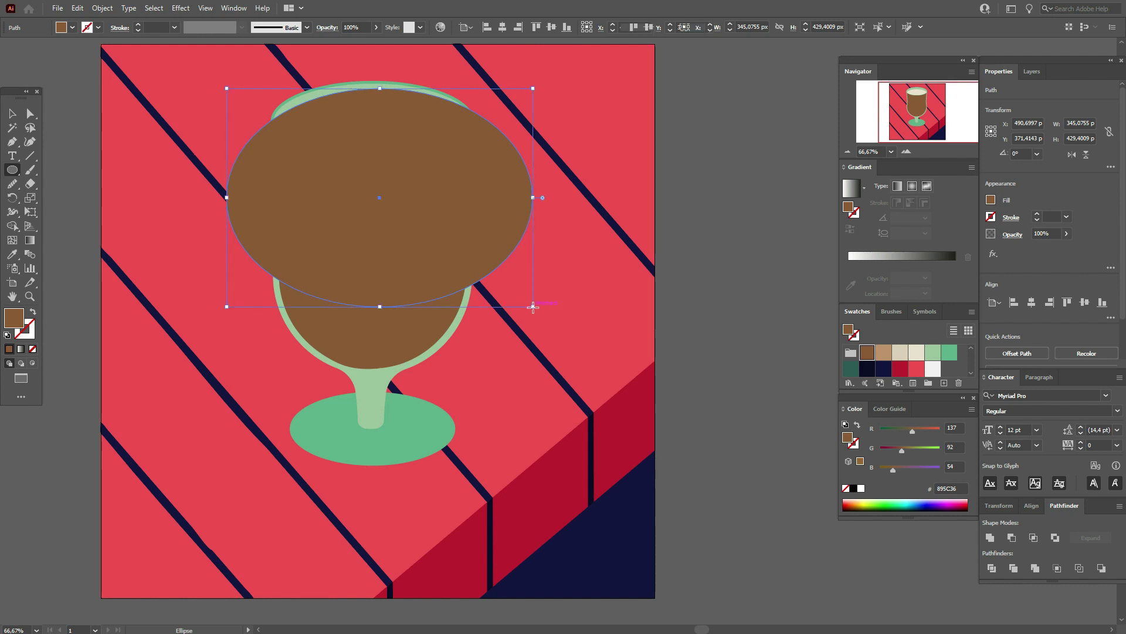
left_click(11, 113)
left_click_drag(473, 239, 468, 241)
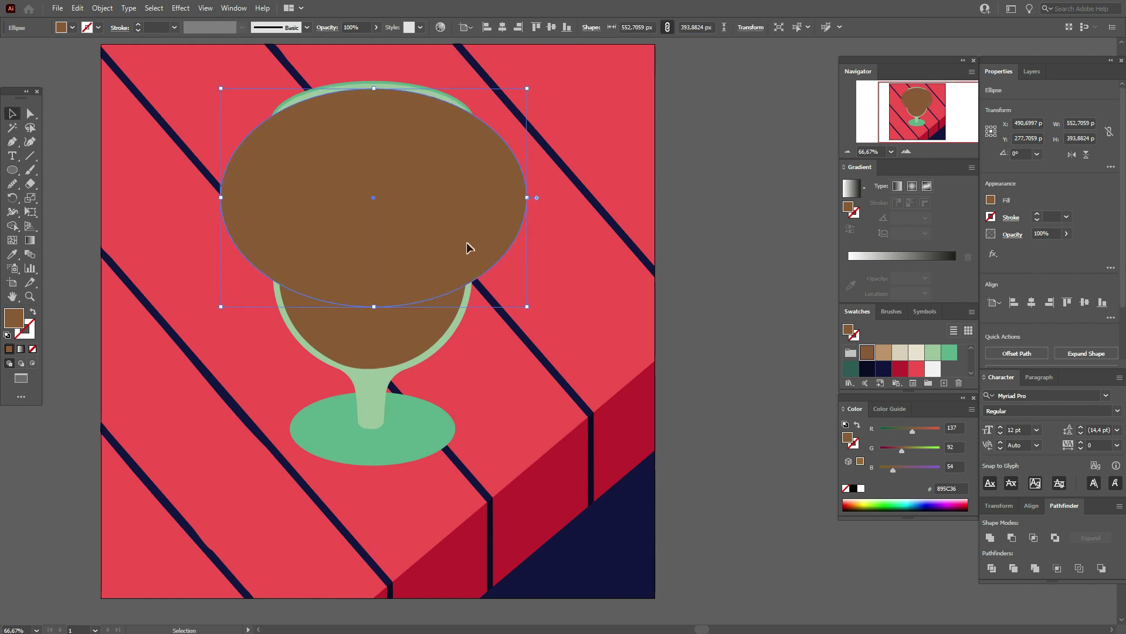
- Divide the brown body along the ellipse outline and ungroup the pieces
left_click(410, 332)
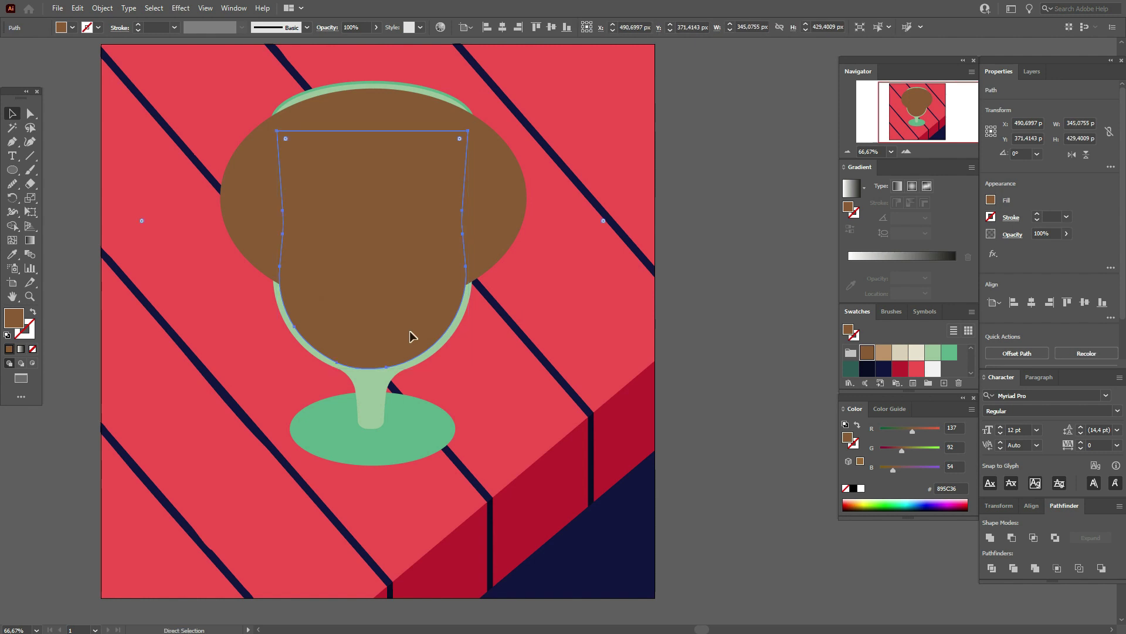
left_click(502, 248, "shift")
left_click(502, 248, "shift")
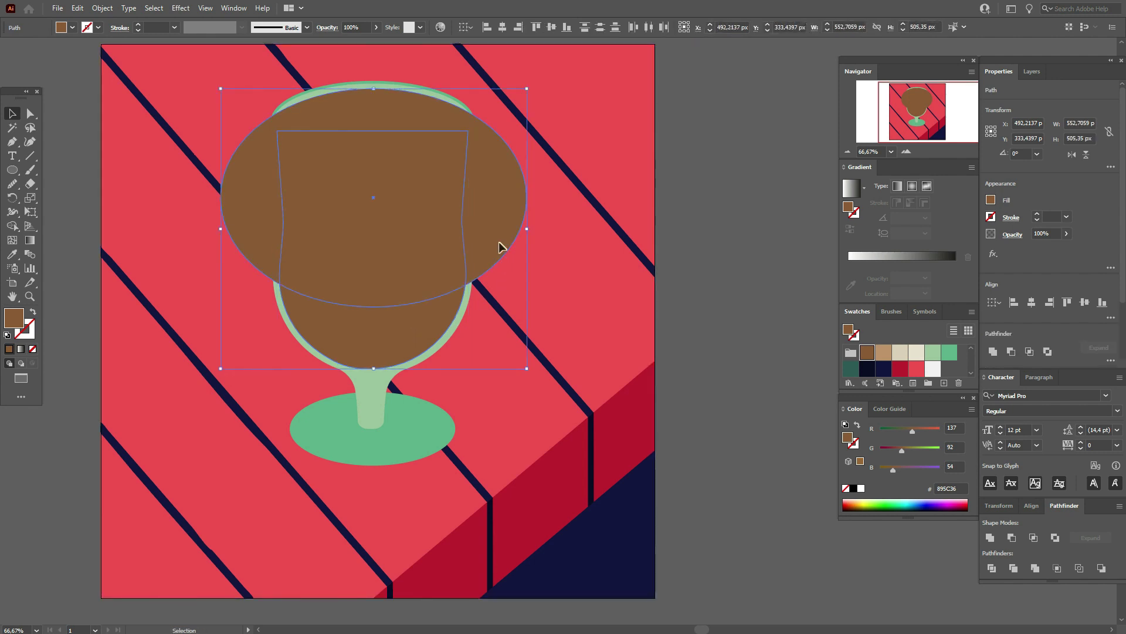
left_click(1056, 538)
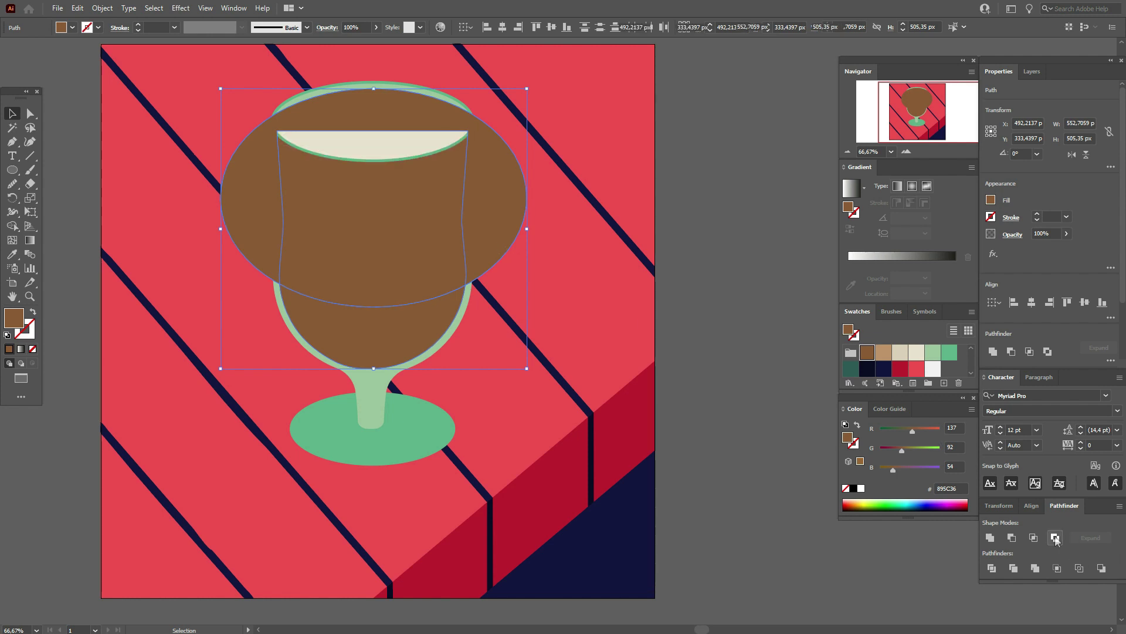
right_click(378, 335)
left_click(399, 439)
- Delete the leftover ellipse piece and colour the upper coffee body tan
left_click(374, 328, "shift")
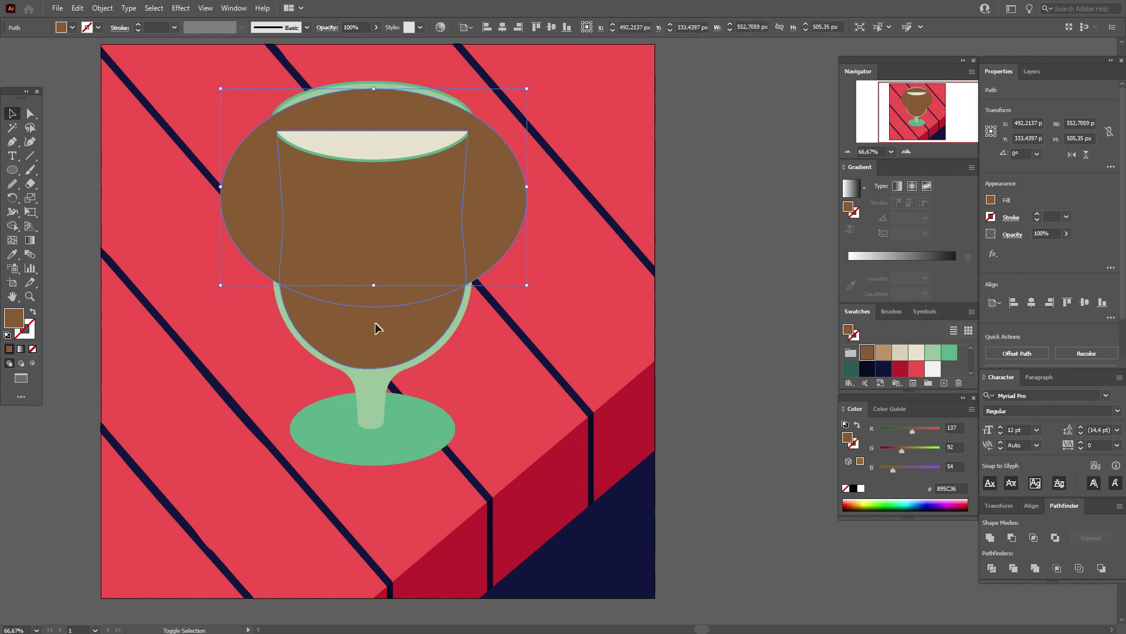
key("Delete")
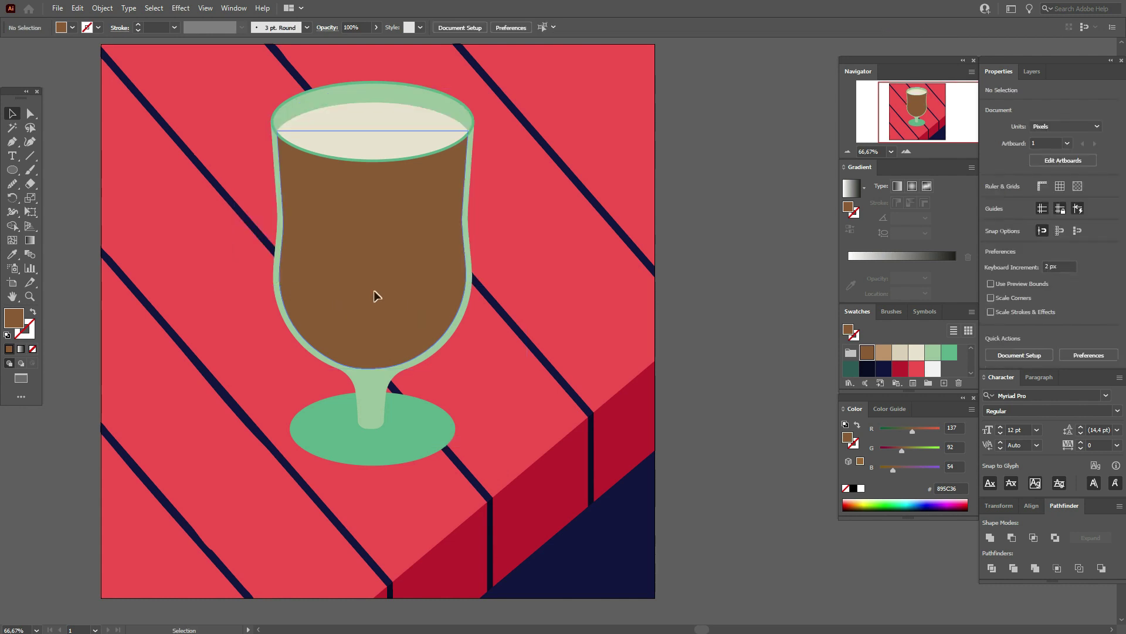
left_click(374, 289)
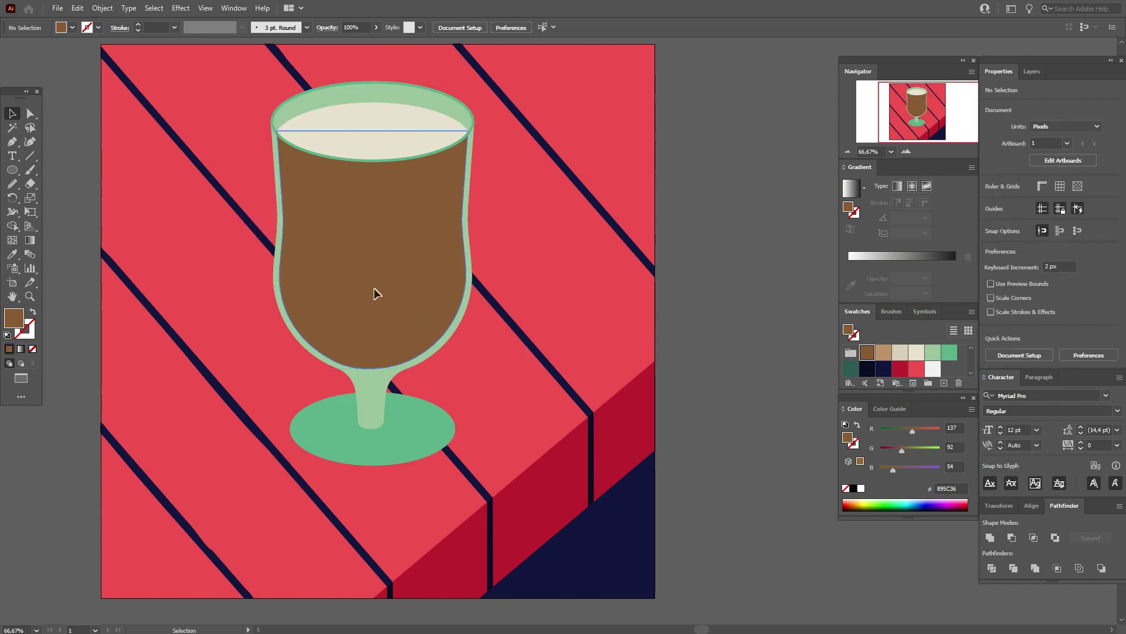
left_click(886, 356)
left_click(750, 352)
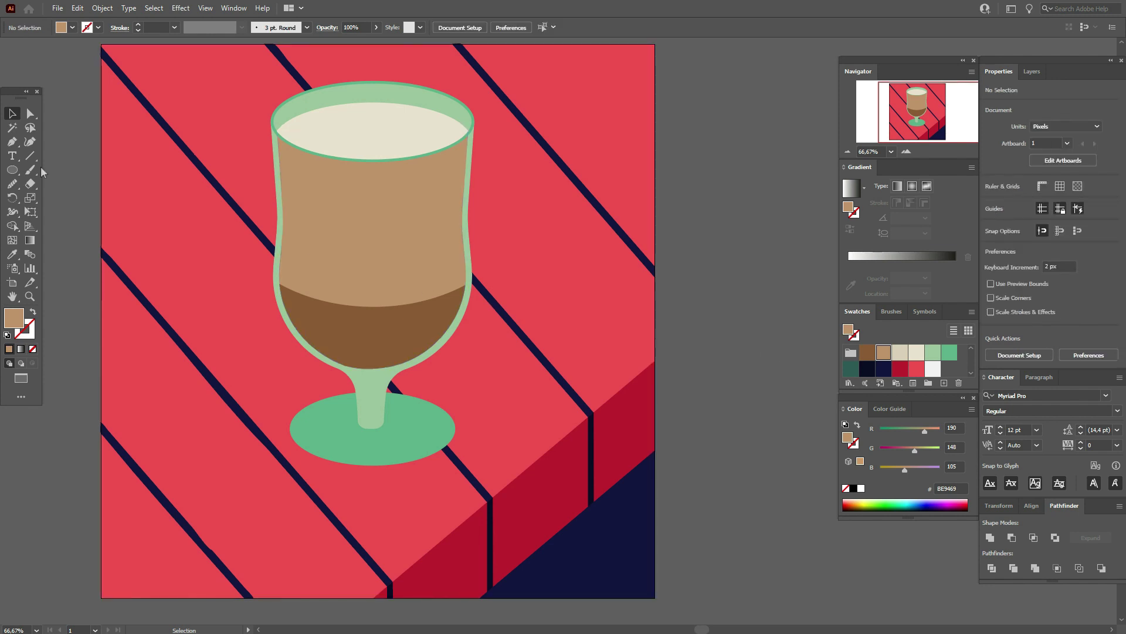
- Intersect a new ellipse with the coffee body to form a light beige layer
left_click(12, 169)
left_click_drag(255, 85, 528, 268)
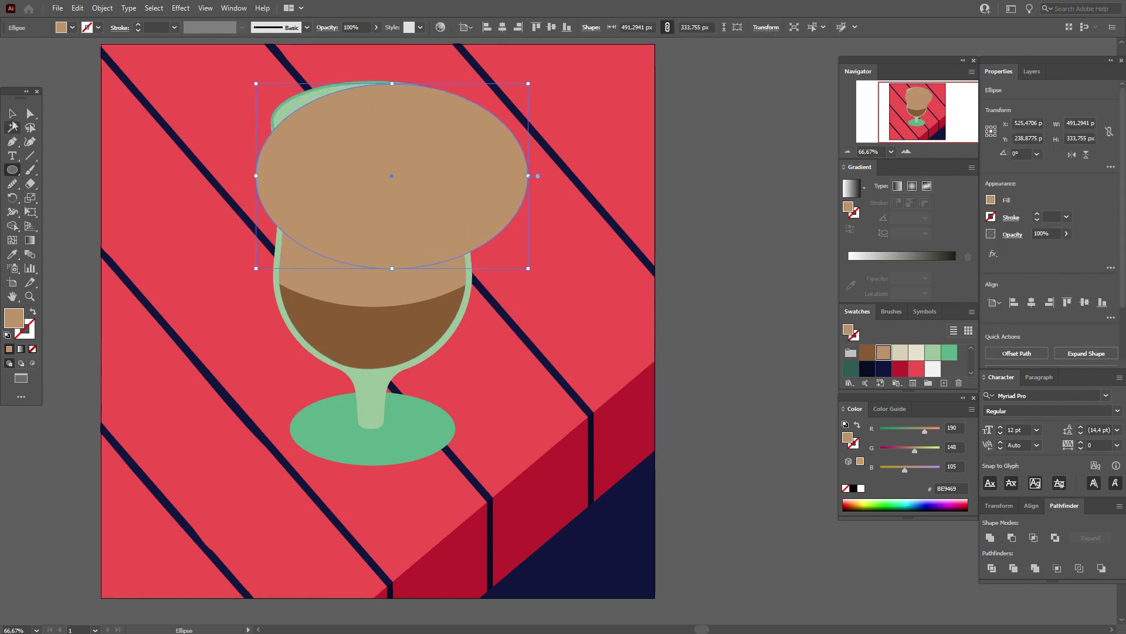
left_click(12, 114)
left_click_drag(455, 206, 433, 209)
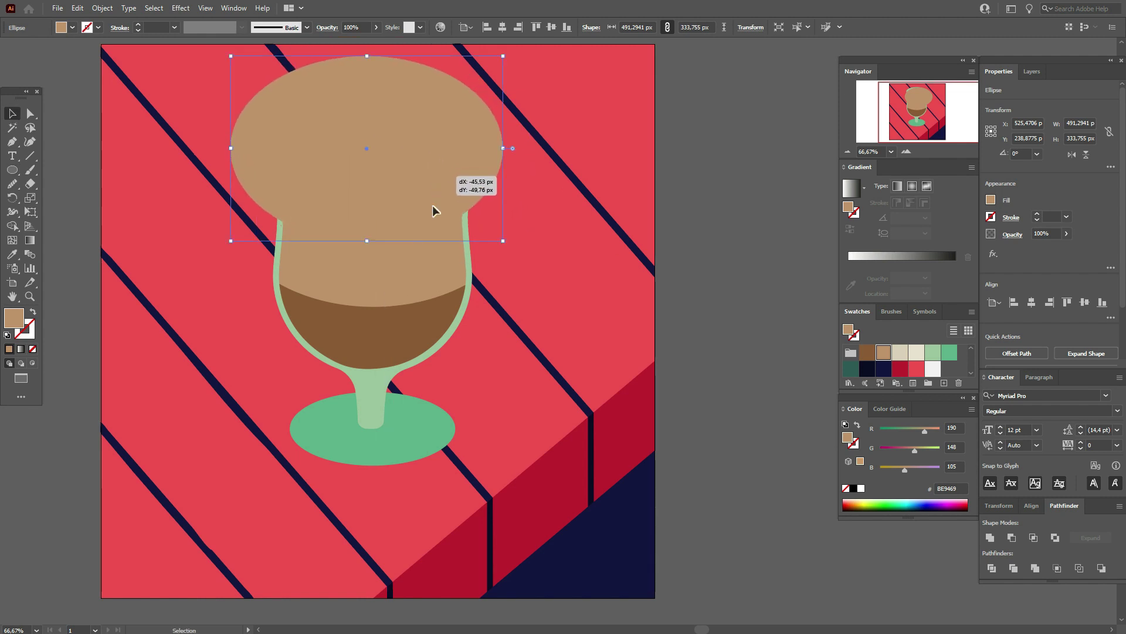
left_click(432, 246)
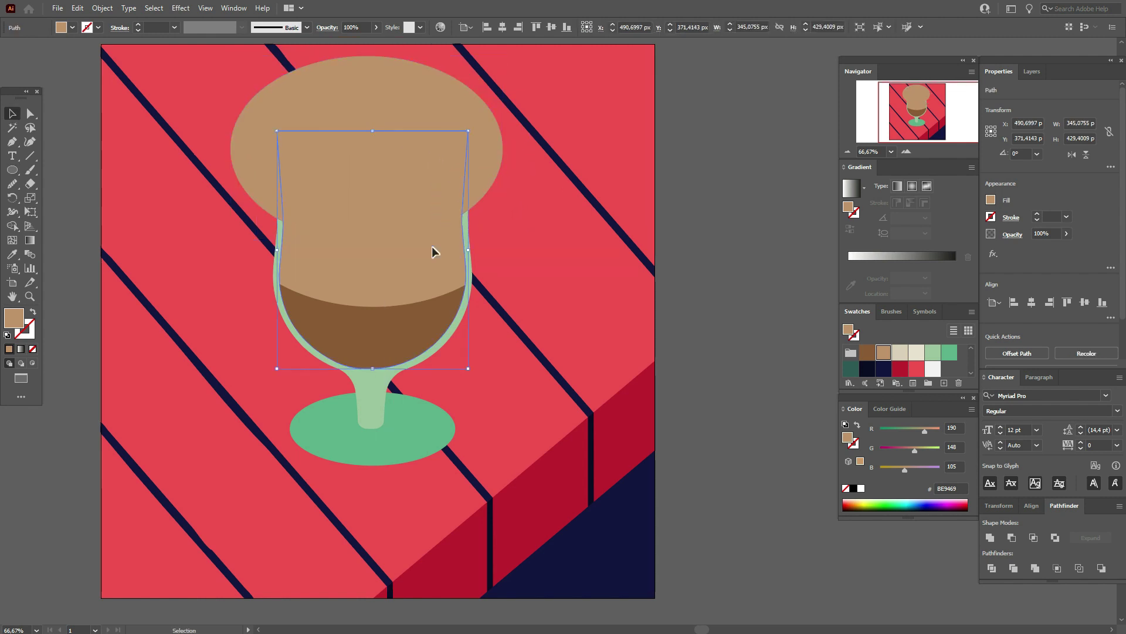
key("a")
key("v")
left_click(799, 211)
left_click_drag(462, 164, 466, 159)
left_click(441, 252, "shift")
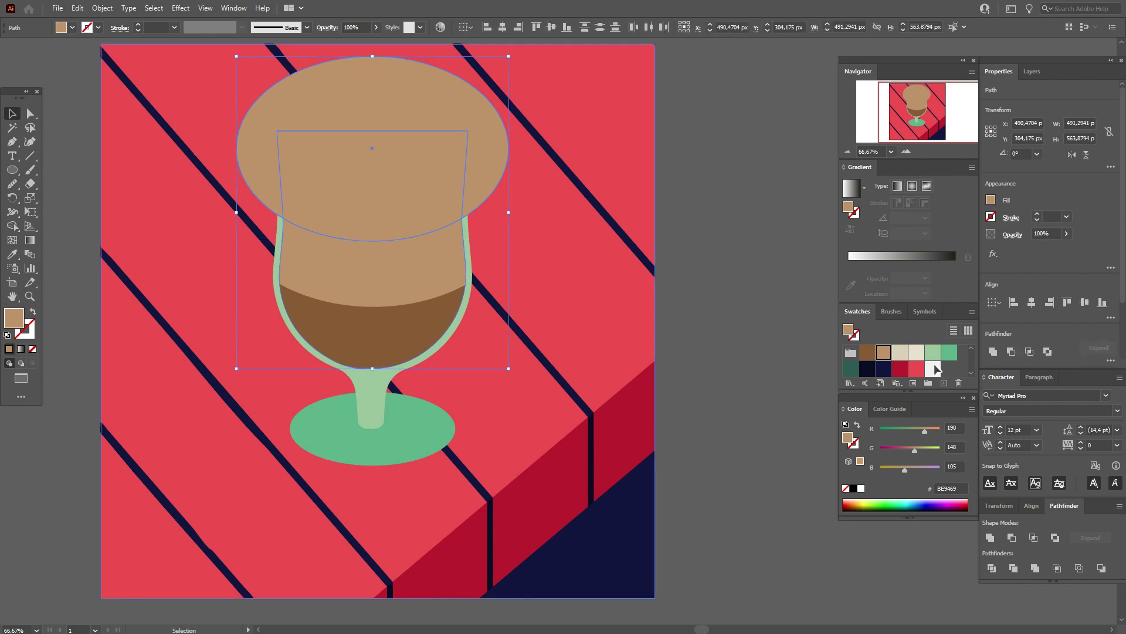
left_click(1040, 545)
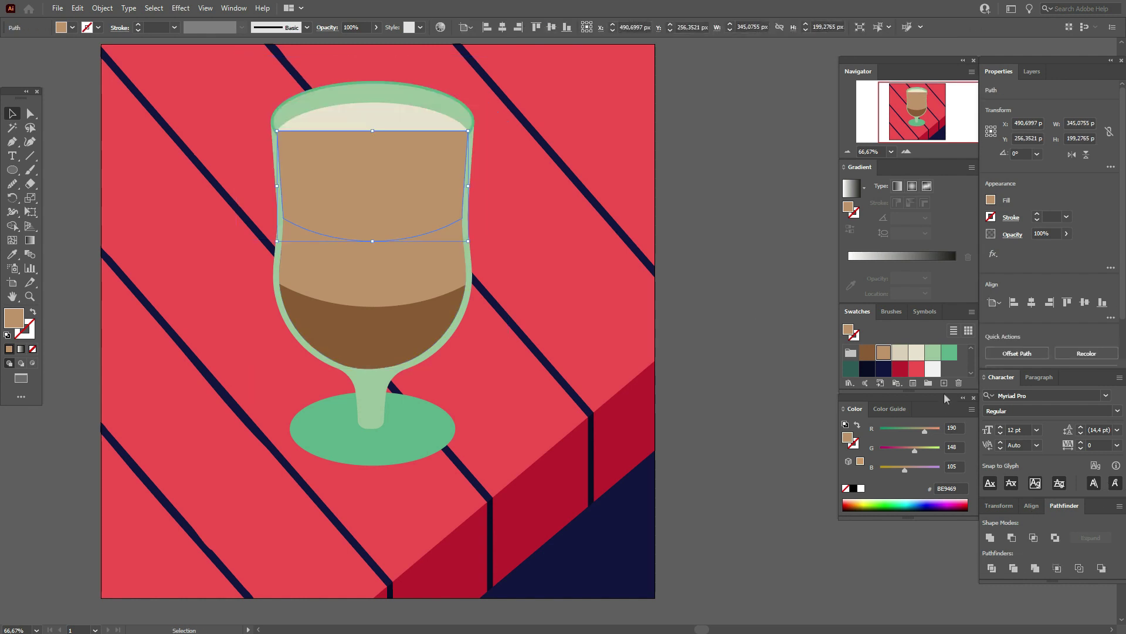
left_click(900, 353)
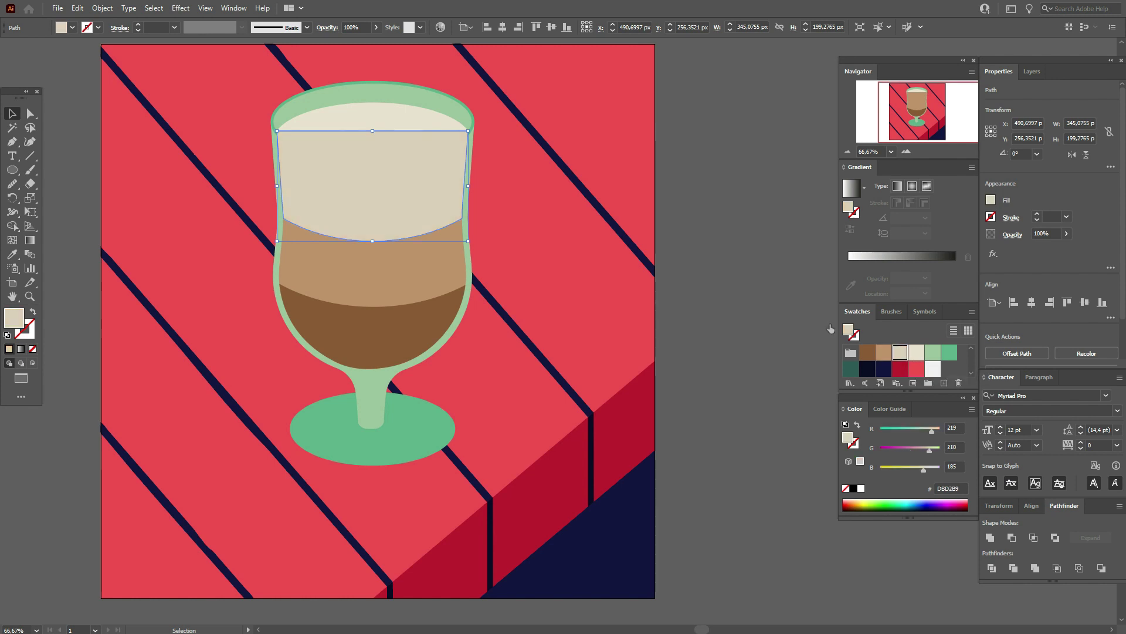
- Bring the cream top ellipse and green rim in front of the coffee layers
left_click(387, 114)
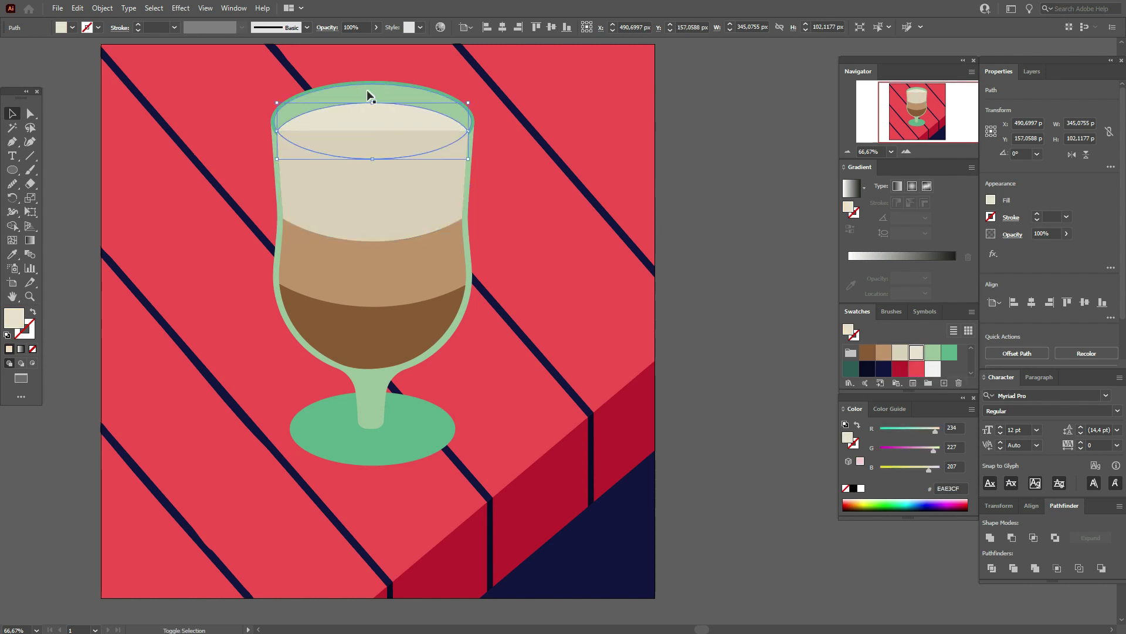
left_click(367, 89, "shift")
right_click(373, 81)
mouse_move(407, 264)
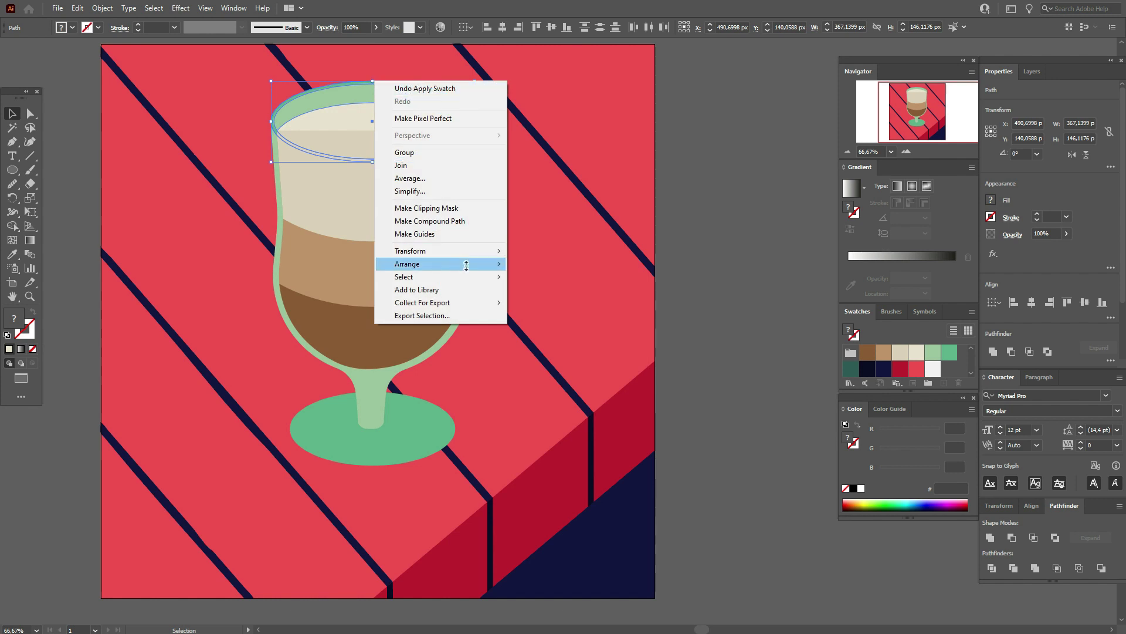
left_click(603, 264)
left_click(744, 269)
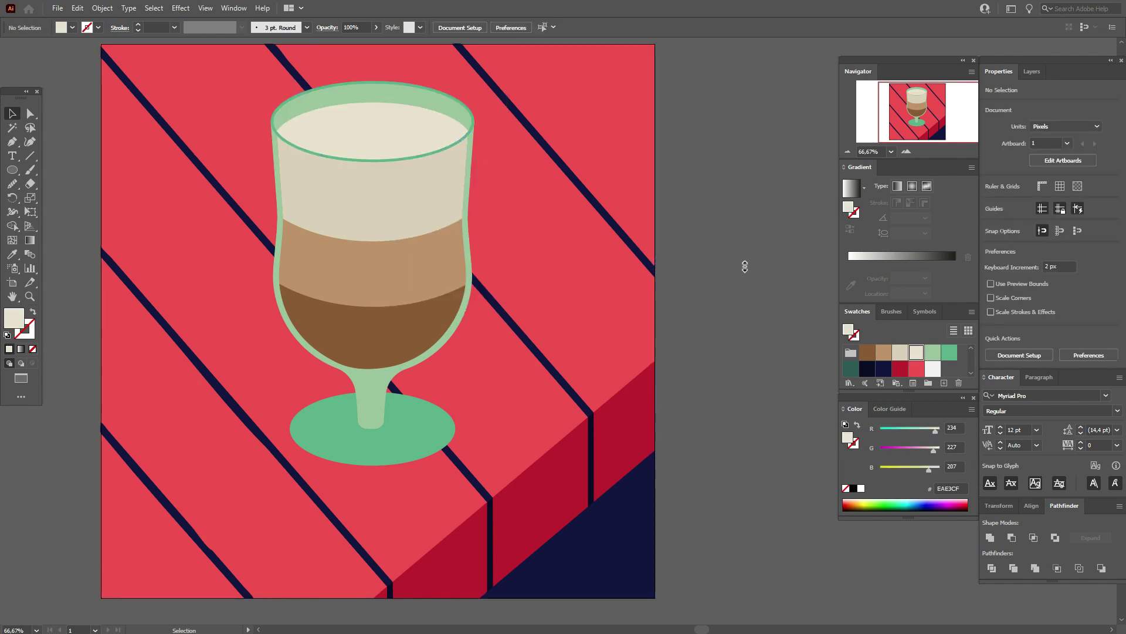
- Raise and widen a shape, then intersect it into a thin pale cream top band
left_click(386, 195)
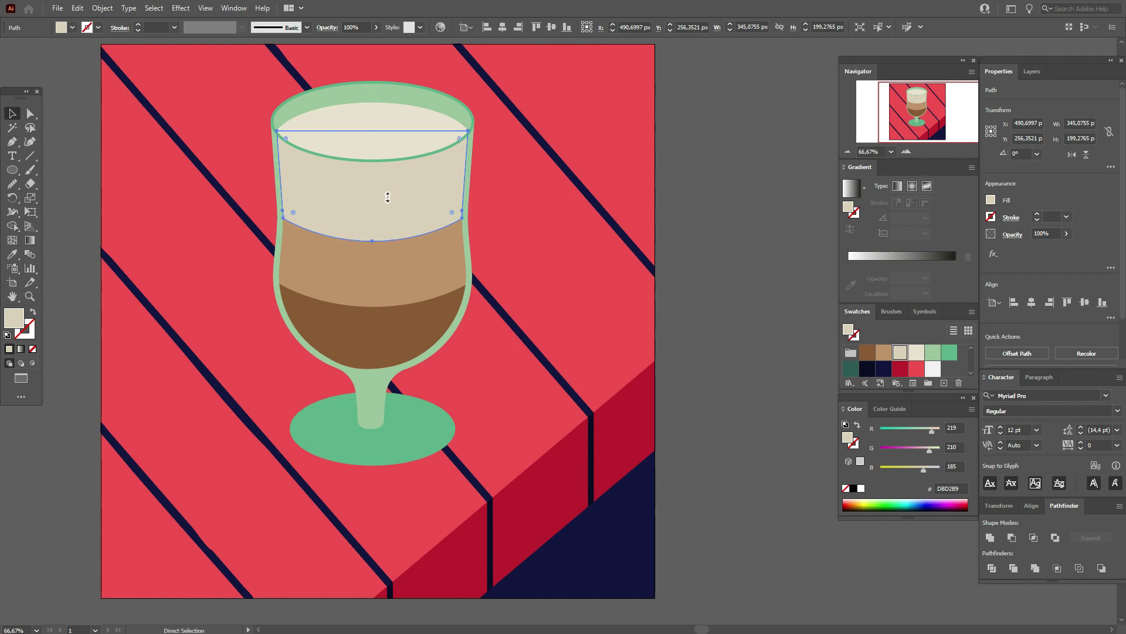
key("shift+Up")
key("shift+Up")
key("shift+Up")
key("shift+Up")
key("shift+Up")
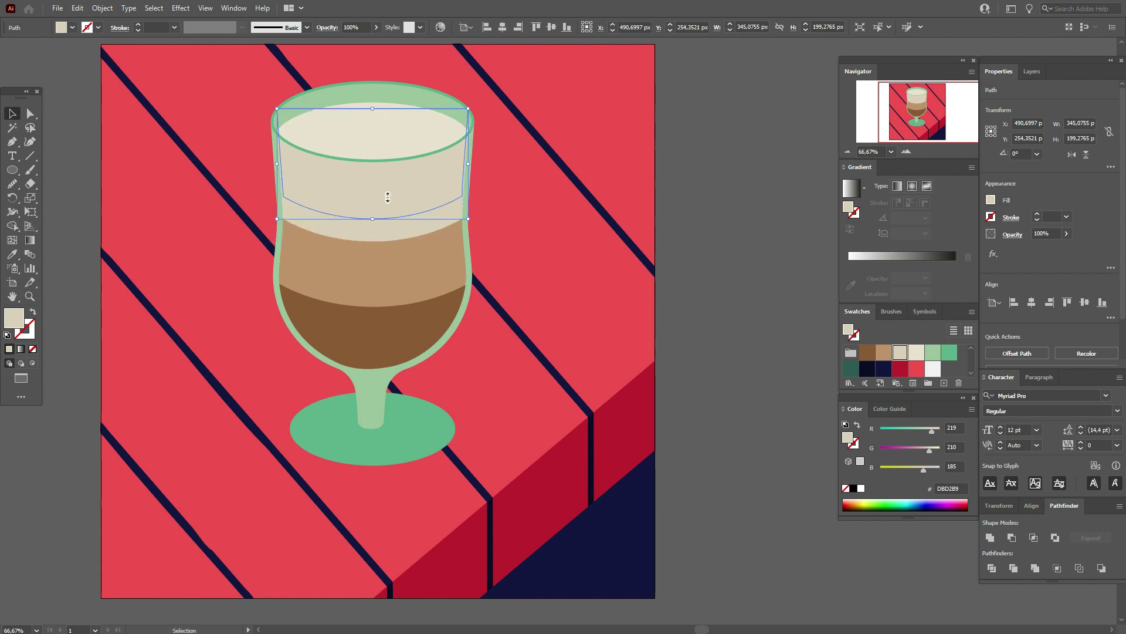
key("shift+Up")
key("shift+Up")
key("shift+Up")
key("shift+Up")
key("shift+Up")
key("shift+Up")
key("shift+Up")
key("shift+Up")
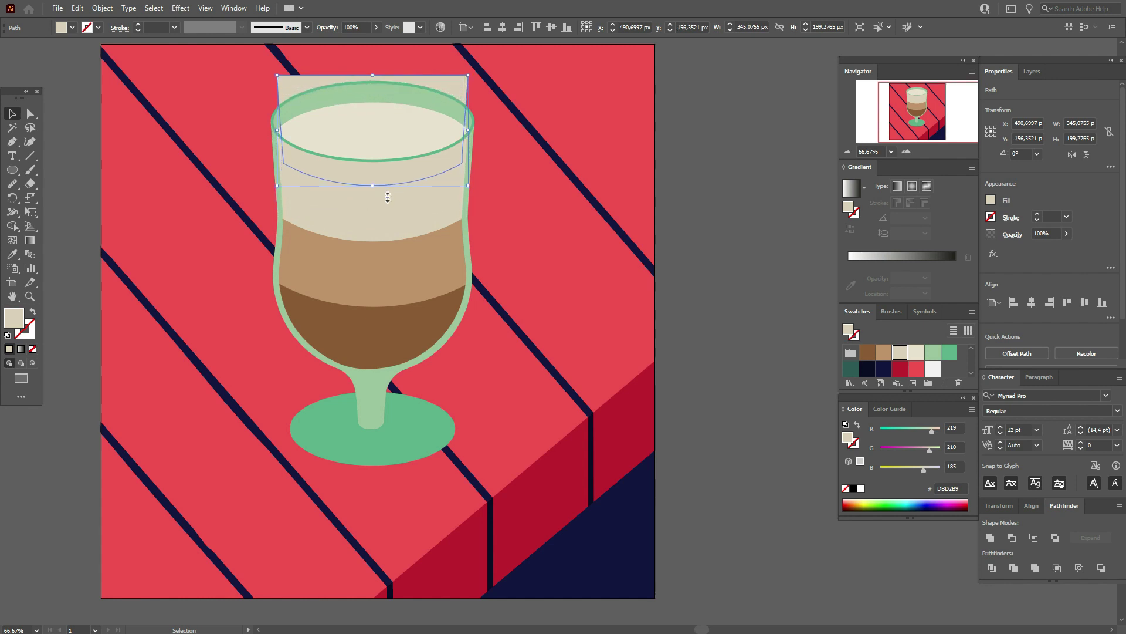
key("shift+Up")
key("shift+Up")
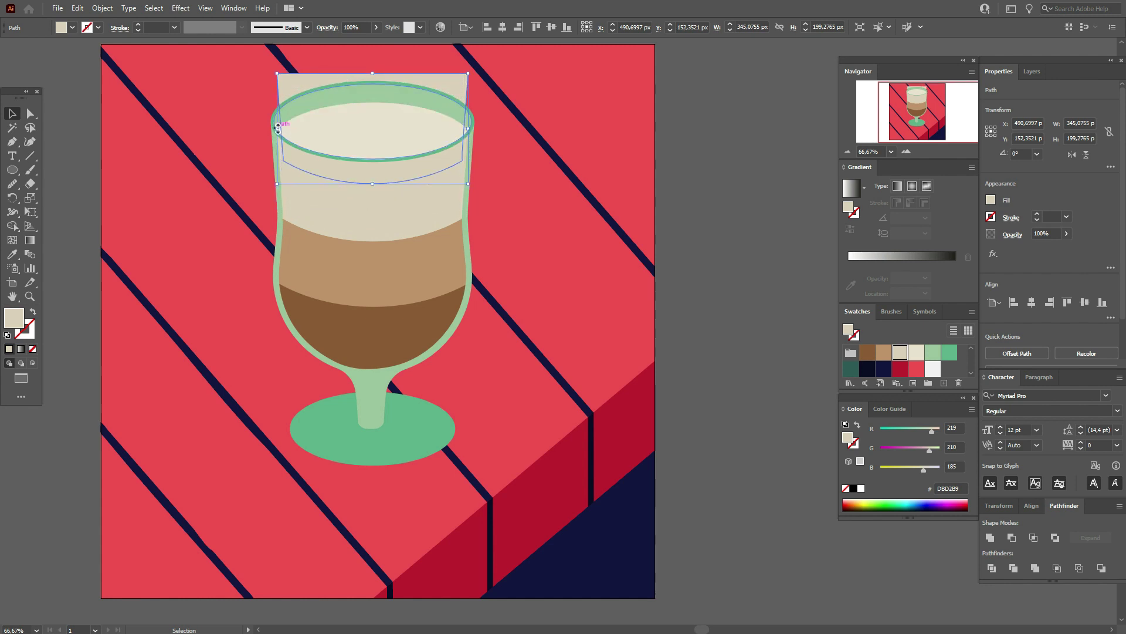
left_click_drag(282, 130, 273, 129)
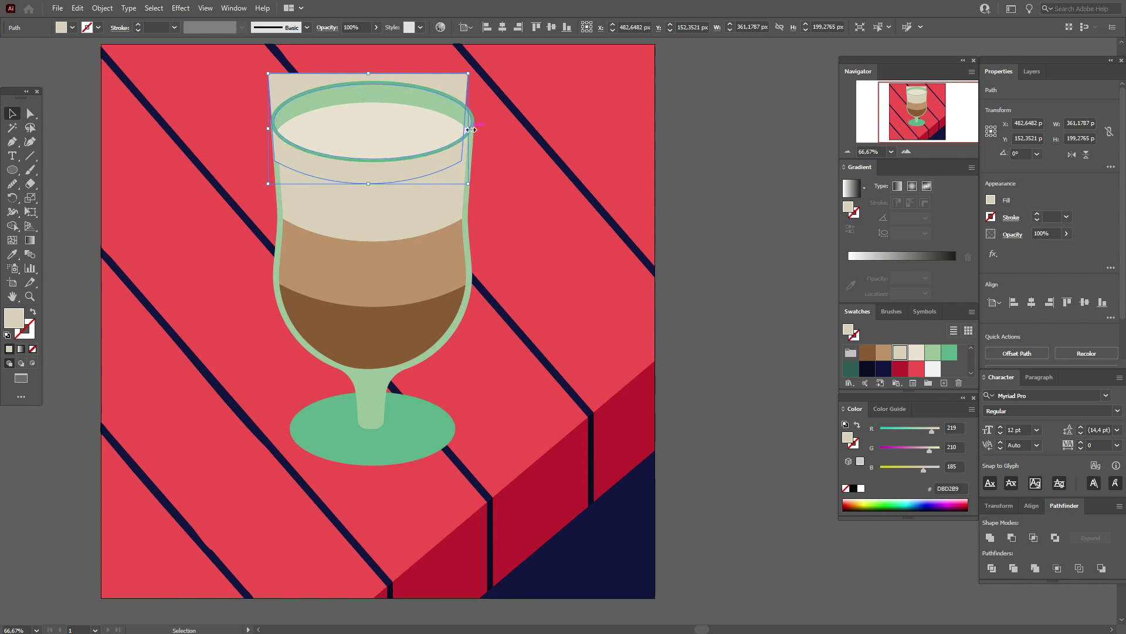
left_click_drag(476, 129, 488, 130)
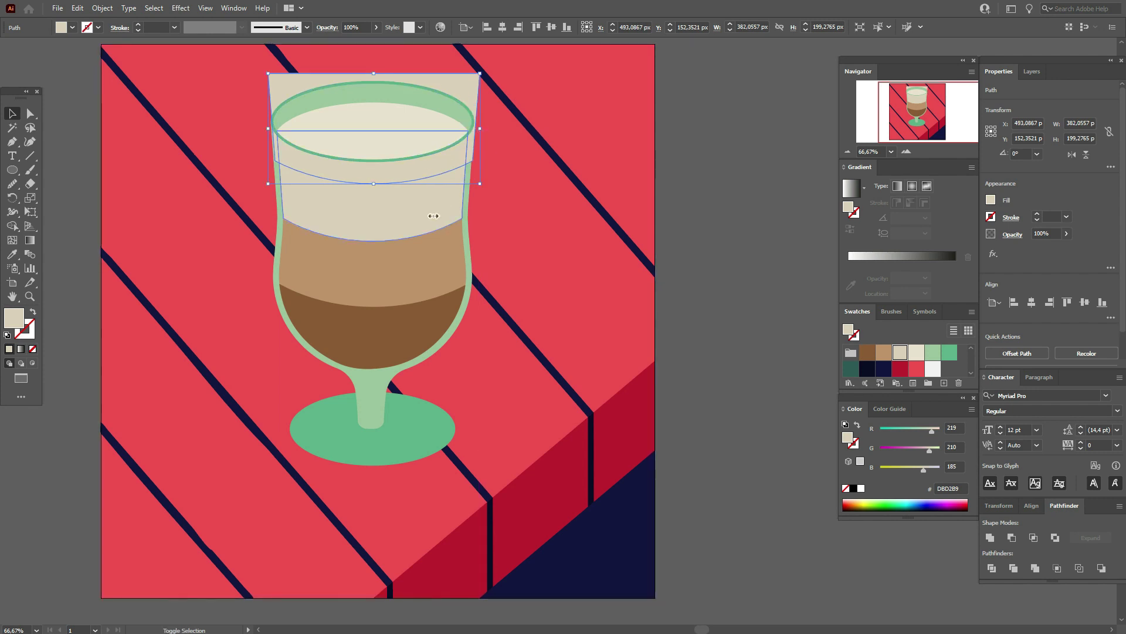
left_click_drag(433, 216, 433, 217)
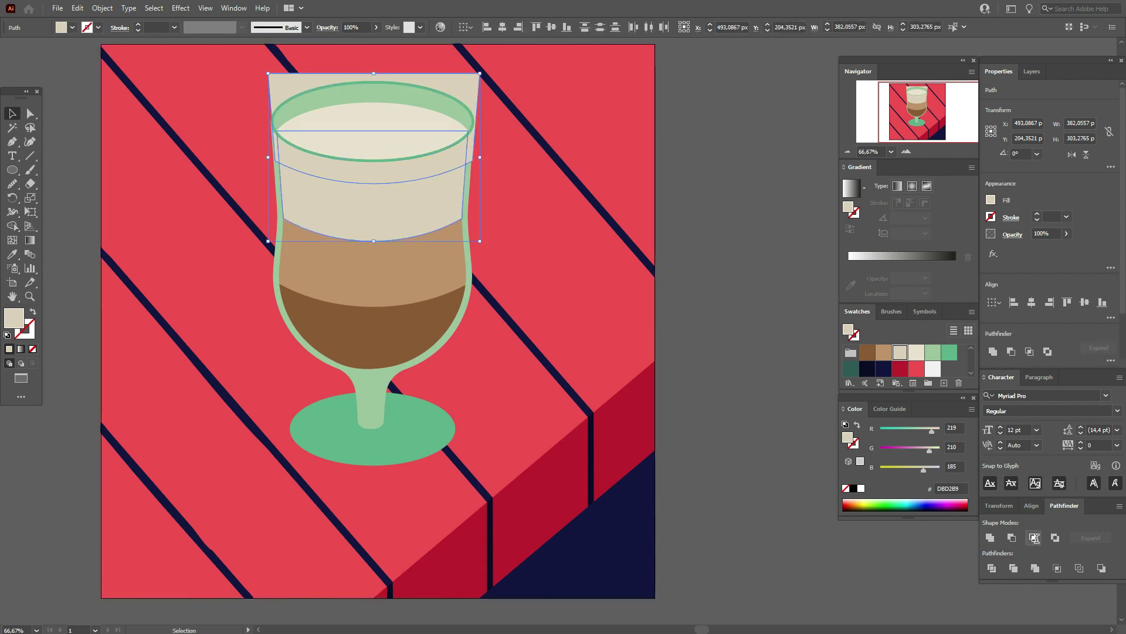
left_click(1034, 537)
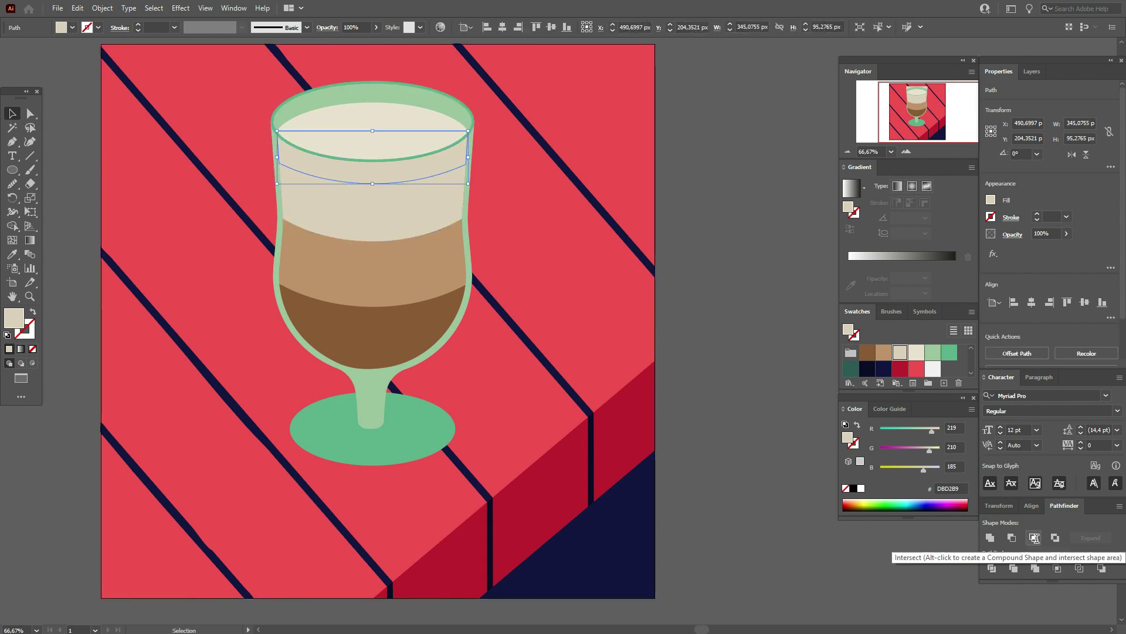
left_click(916, 352)
key("ctrl+h")
left_click(756, 320)
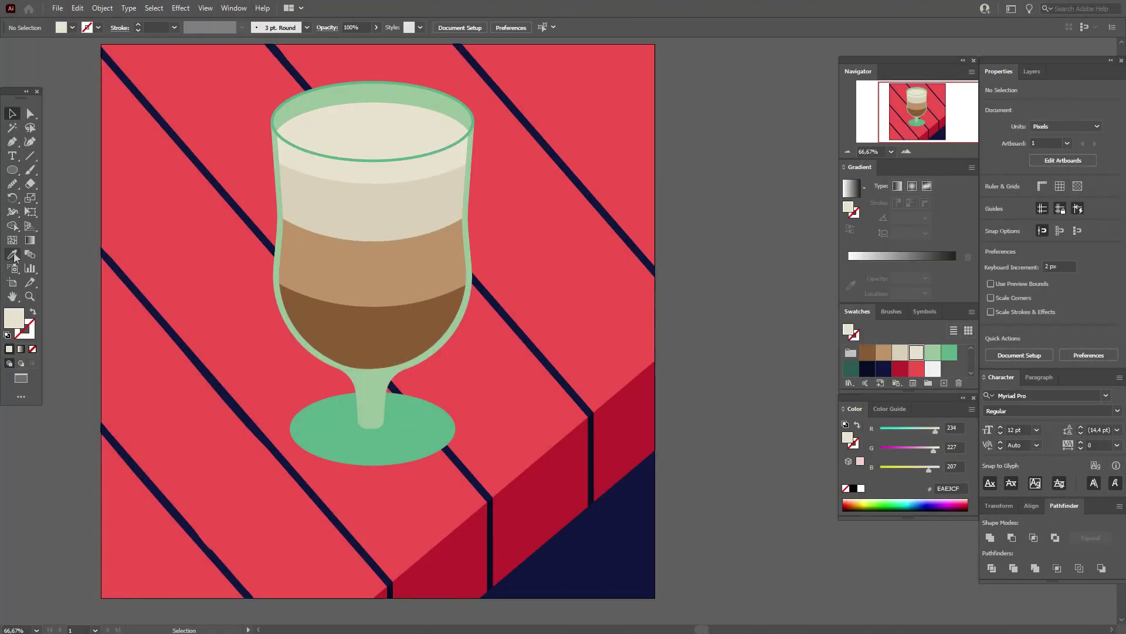
- Draw two narrow rectangles in the sampled glass green inside the rim
left_click(13, 255)
left_click(308, 95)
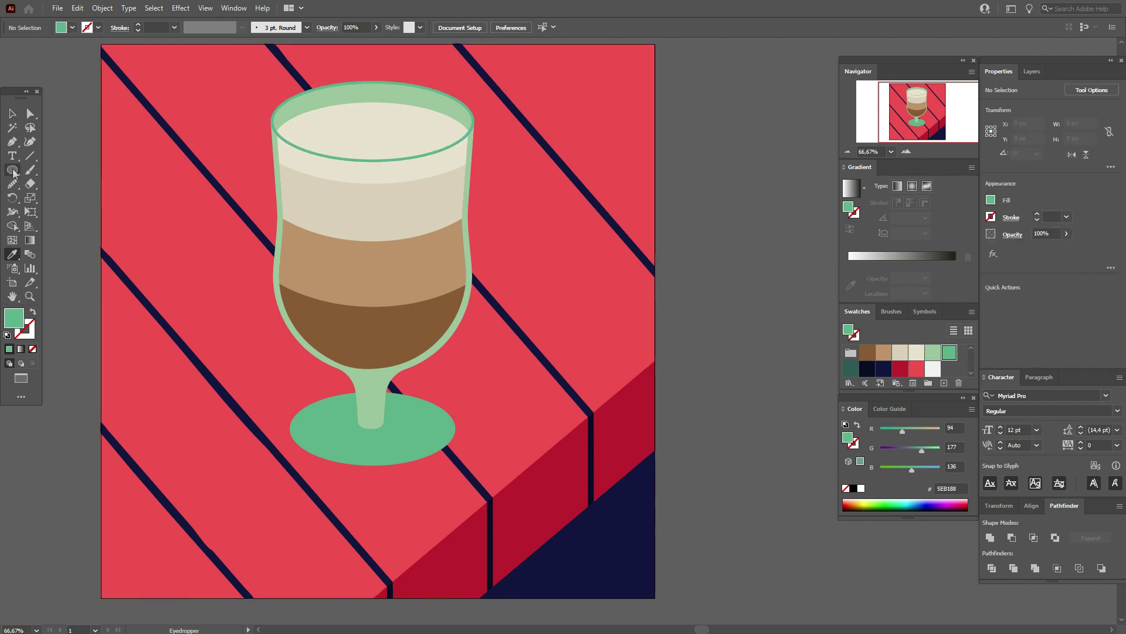
left_click_drag(13, 172, 65, 169)
left_click_drag(305, 91, 322, 125)
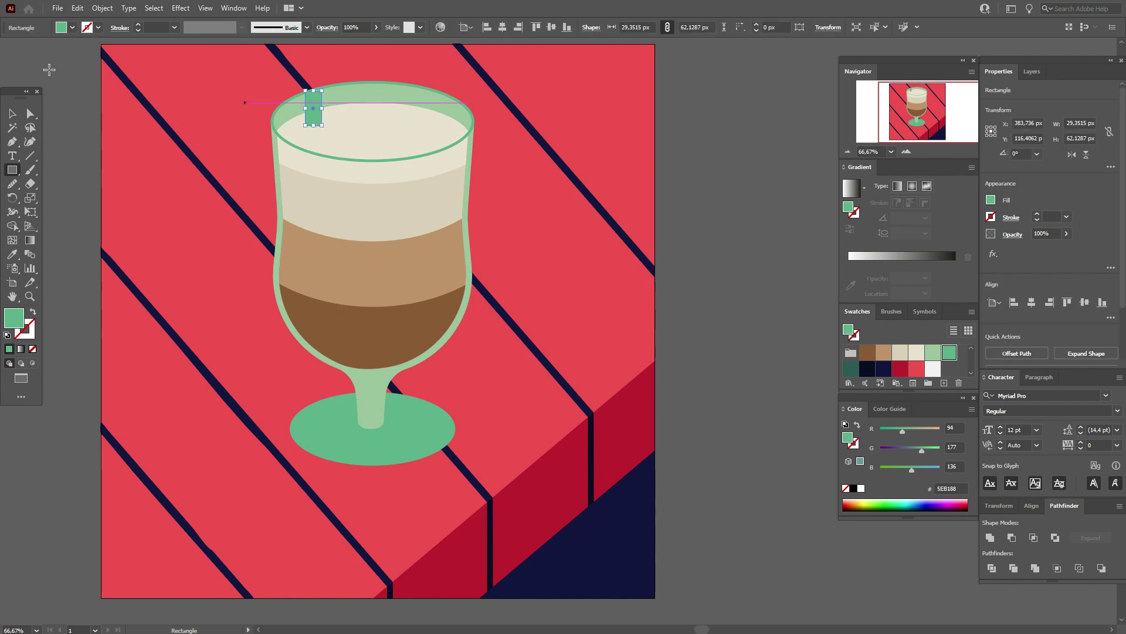
key("v")
left_click_drag(321, 110, 316, 111)
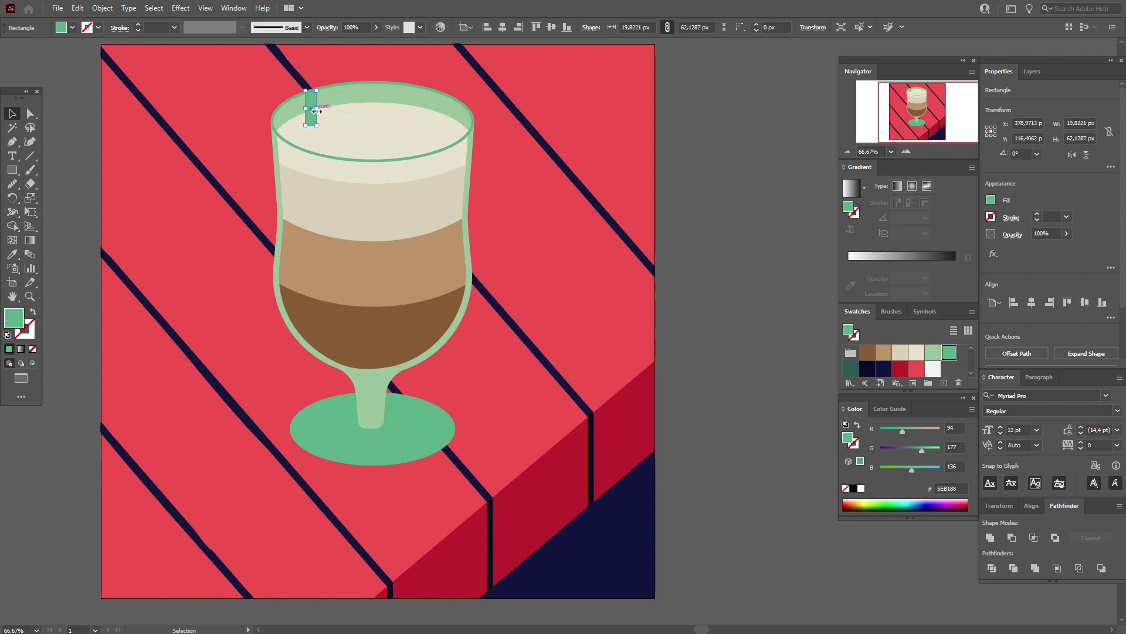
left_click_drag(315, 111, 342, 106)
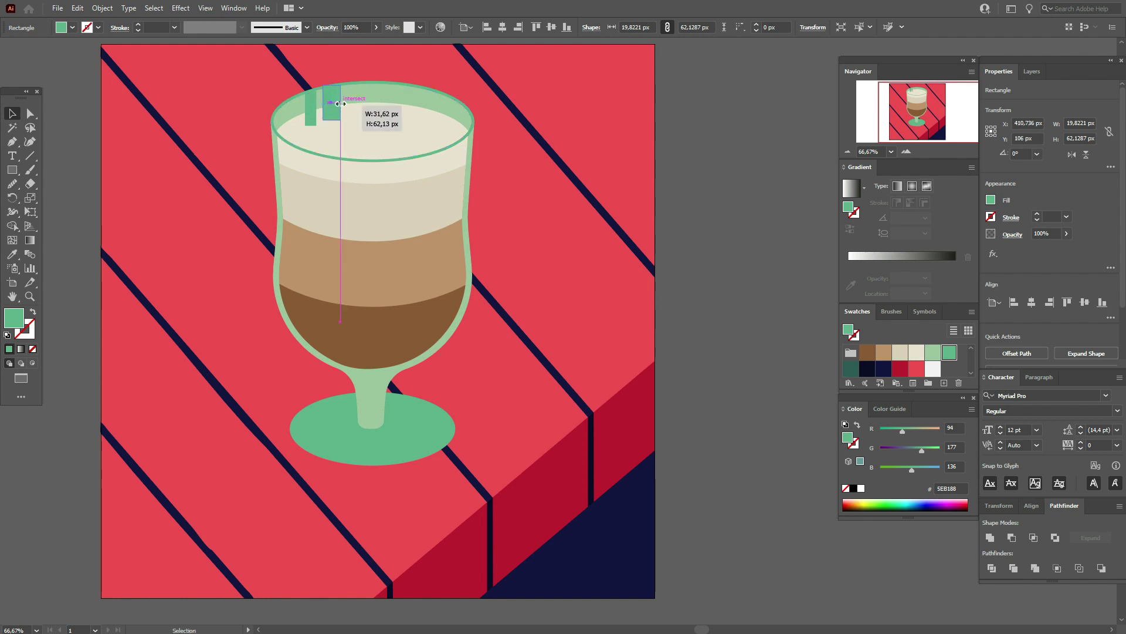
key("z")
left_click(353, 72)
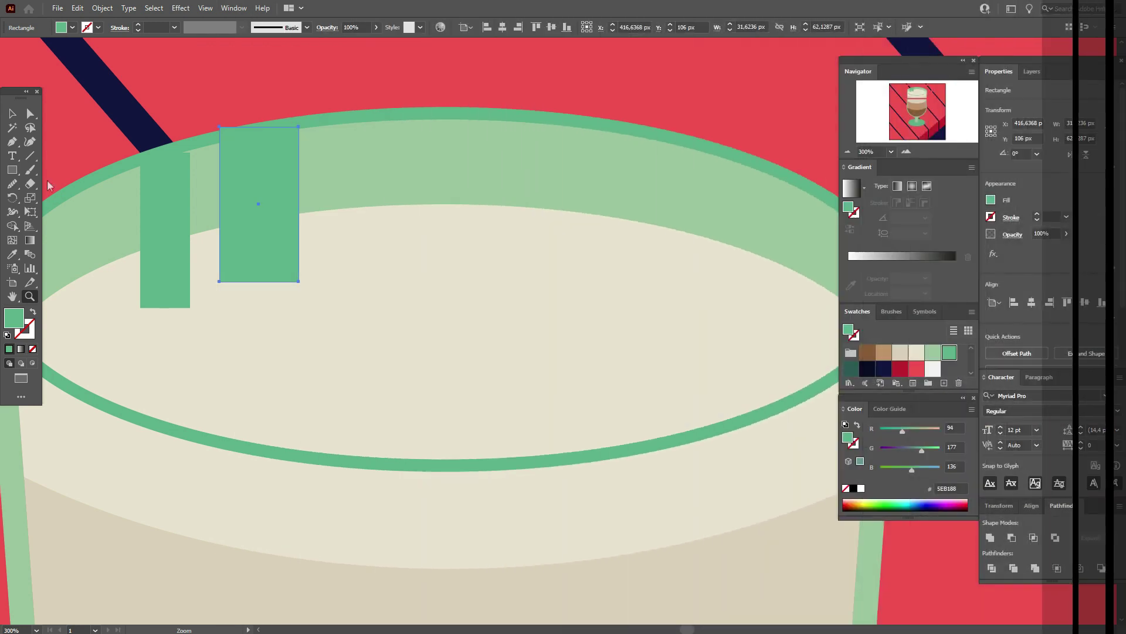
- Slant the top edges of both green stripes by moving their corner points
key("a")
left_click(163, 181)
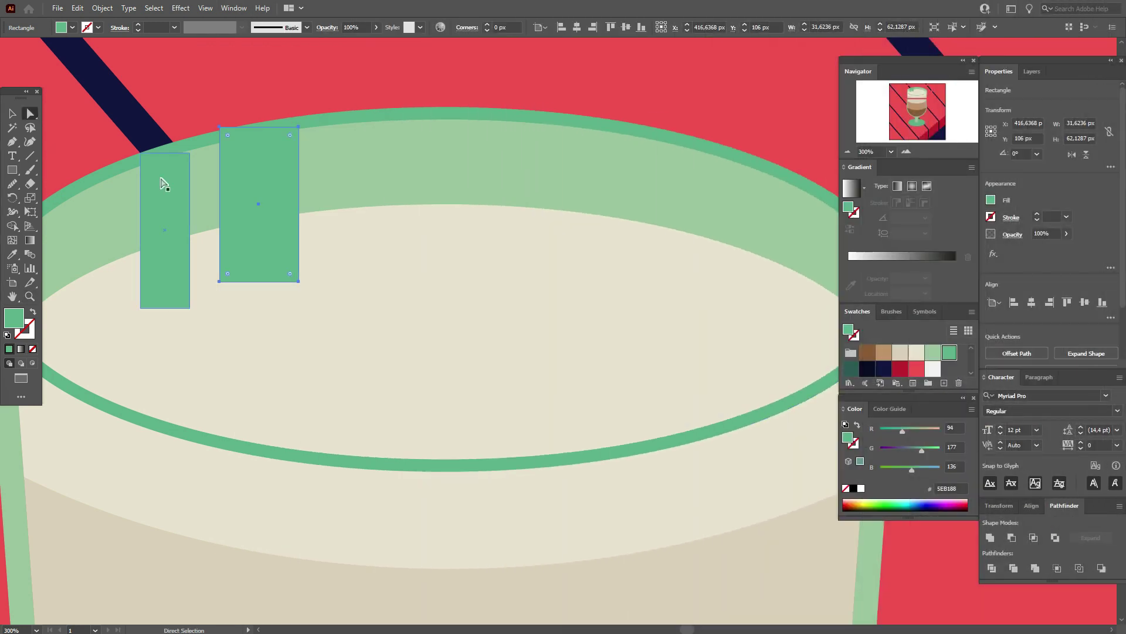
left_click(190, 160)
left_click_drag(189, 155, 195, 145)
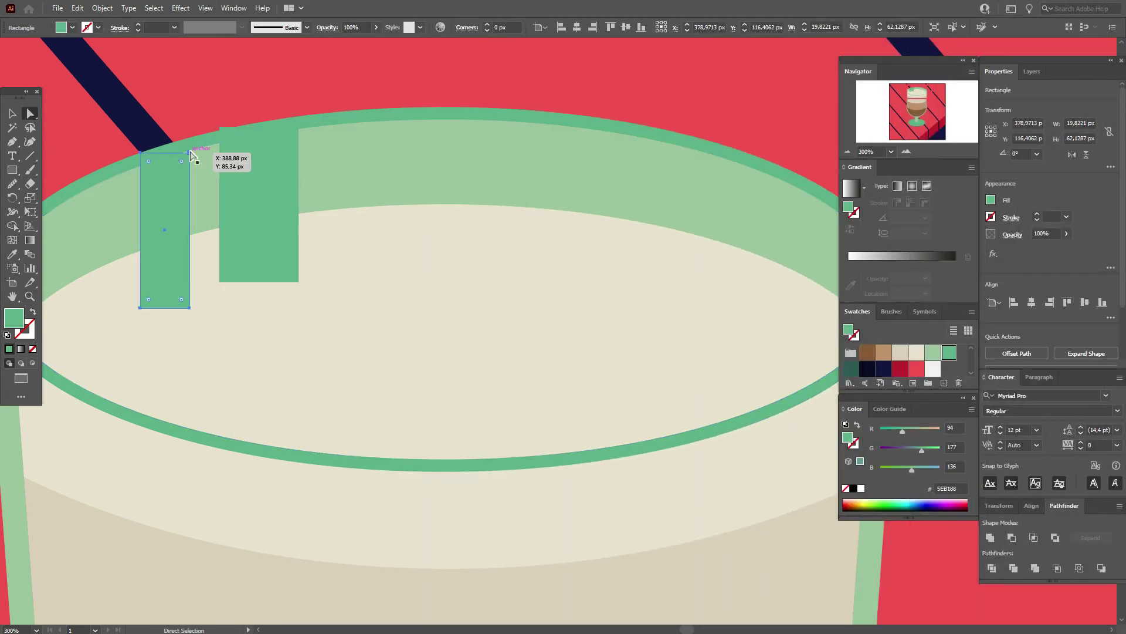
left_click(220, 128)
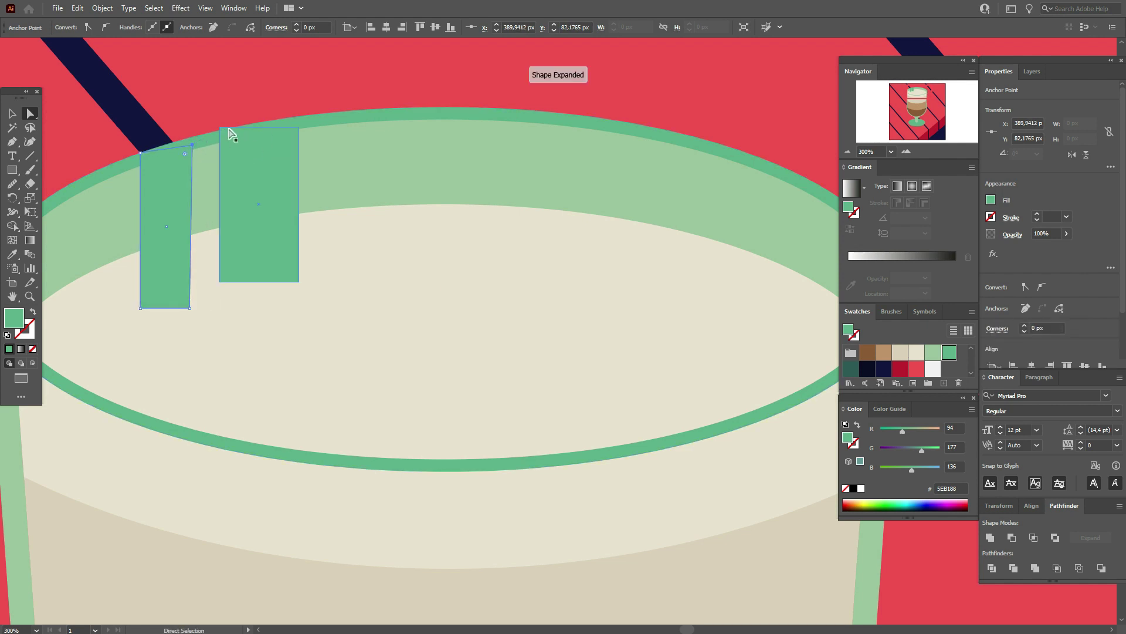
left_click_drag(220, 127, 217, 135)
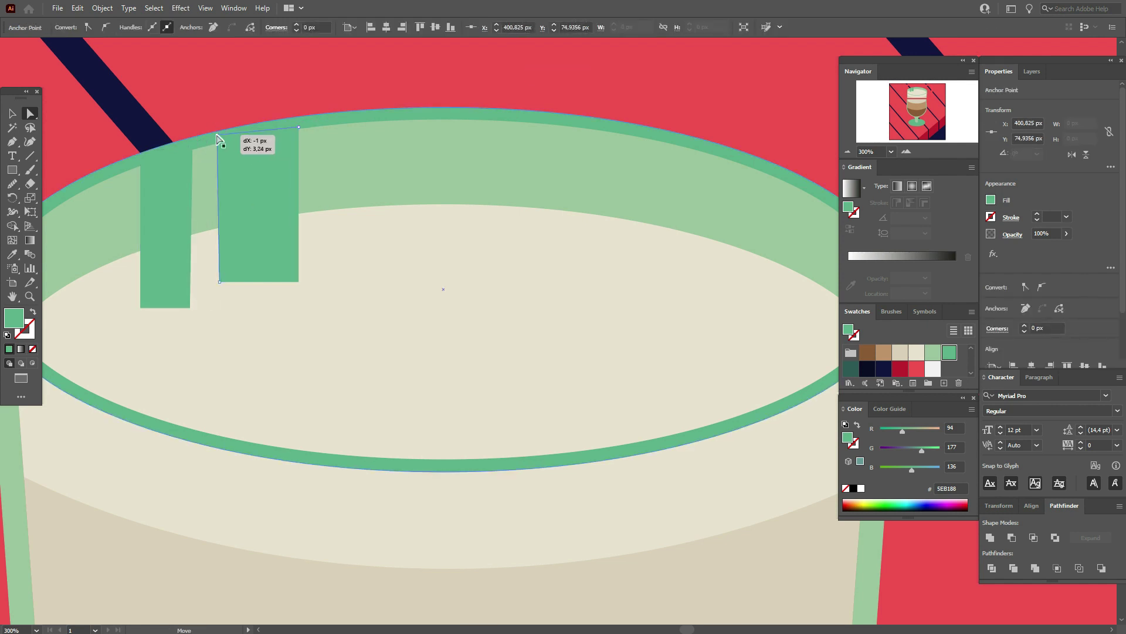
- Bring the cream coffee surface in front of the green stripes
left_click(13, 113)
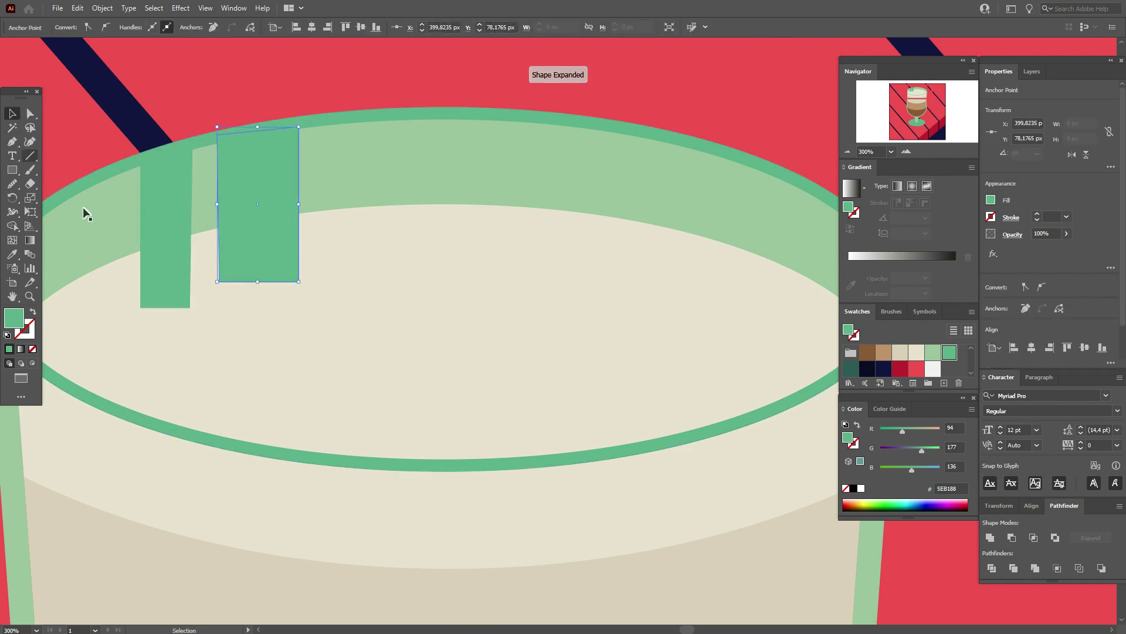
left_click(318, 371)
right_click(318, 372)
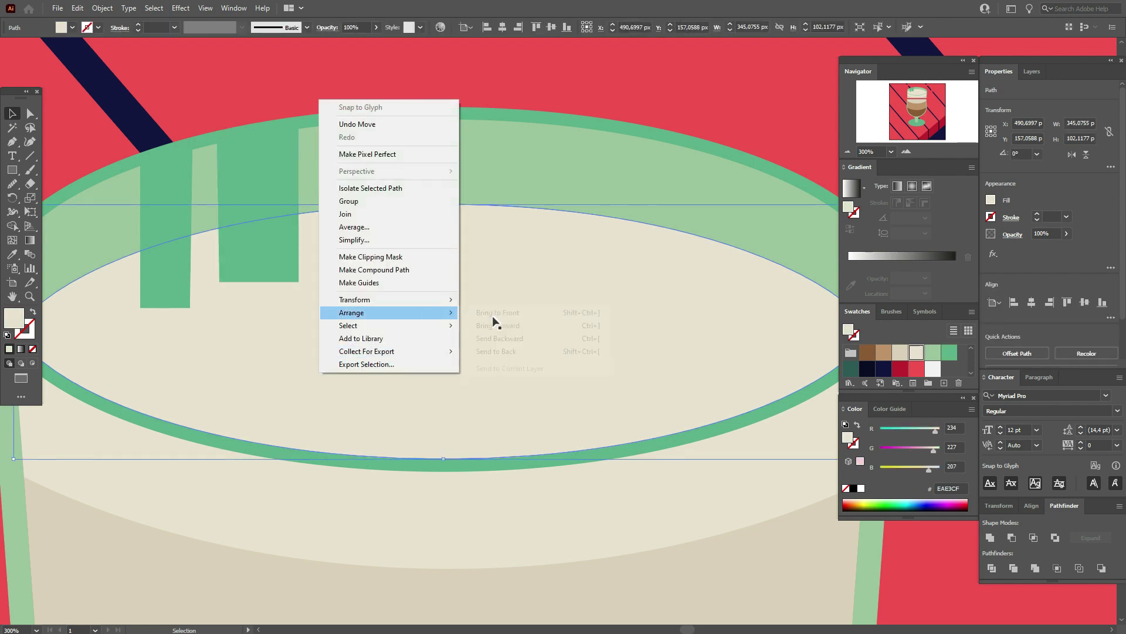
left_click(497, 315)
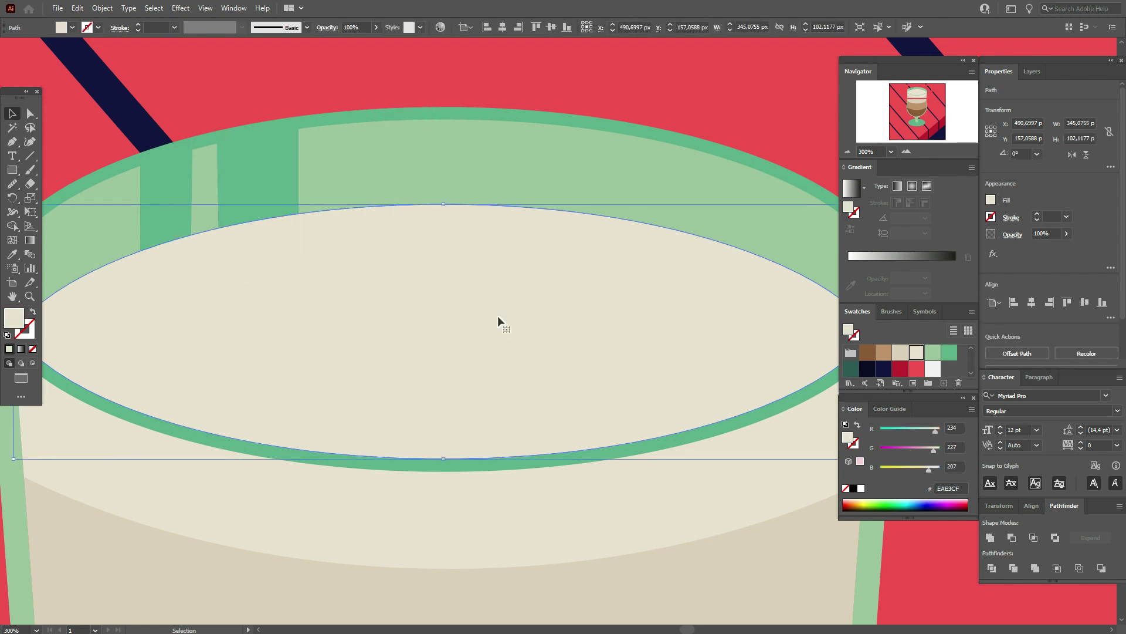
- Draw a closed white curved Pen shape along the rim's upper-right edge
left_click(13, 296)
key("ctrl+shift+a")
left_click_drag(523, 299, 488, 276)
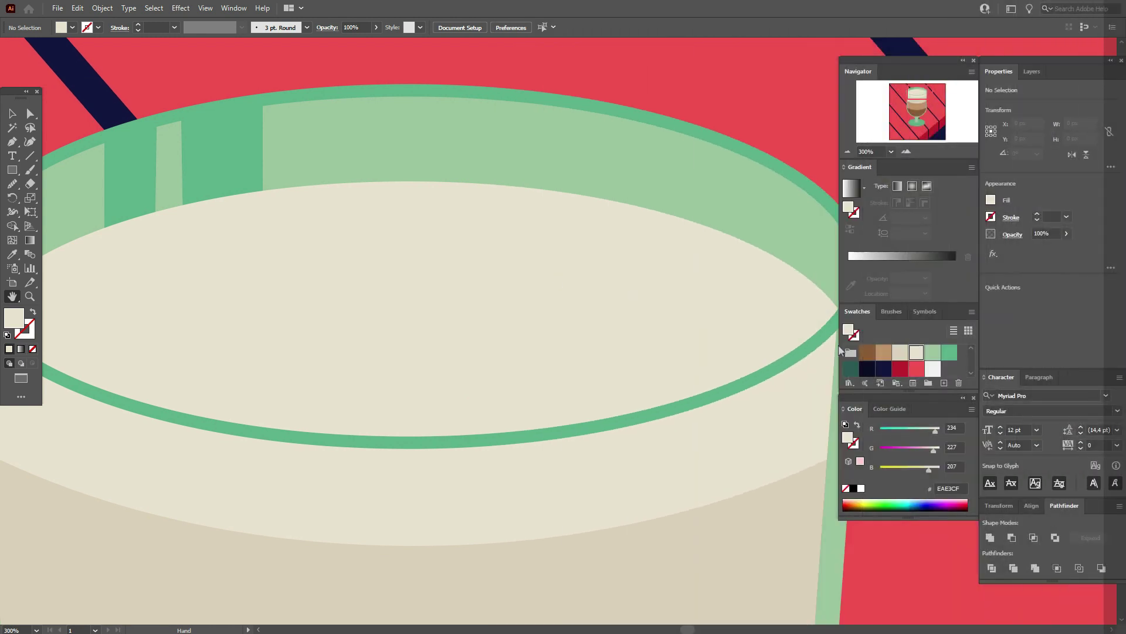
left_click(933, 369)
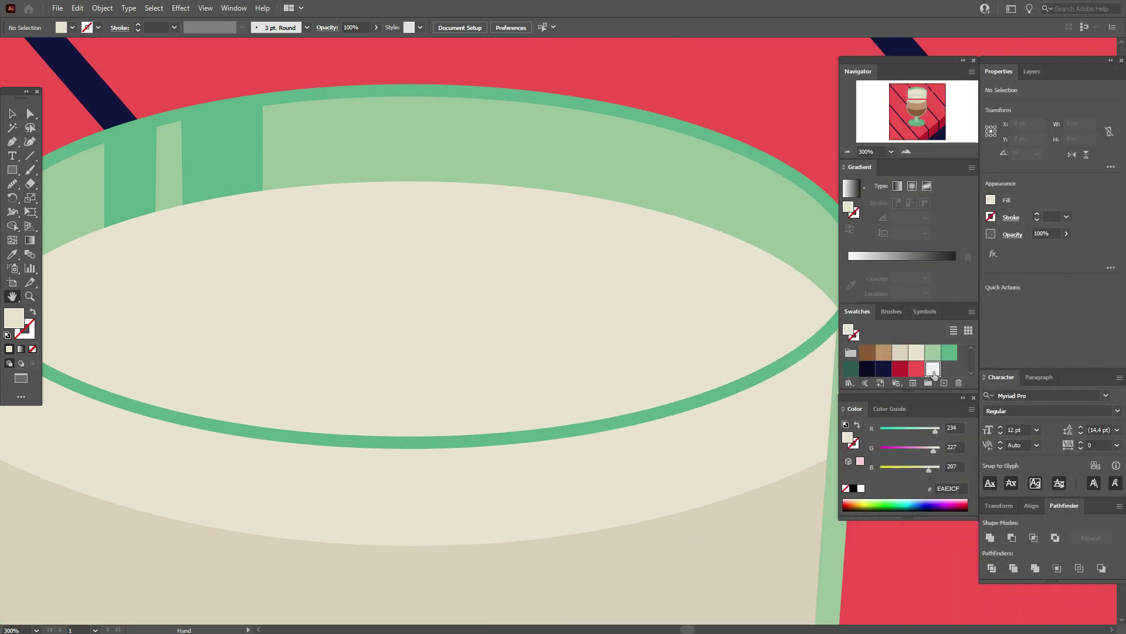
left_click(11, 141)
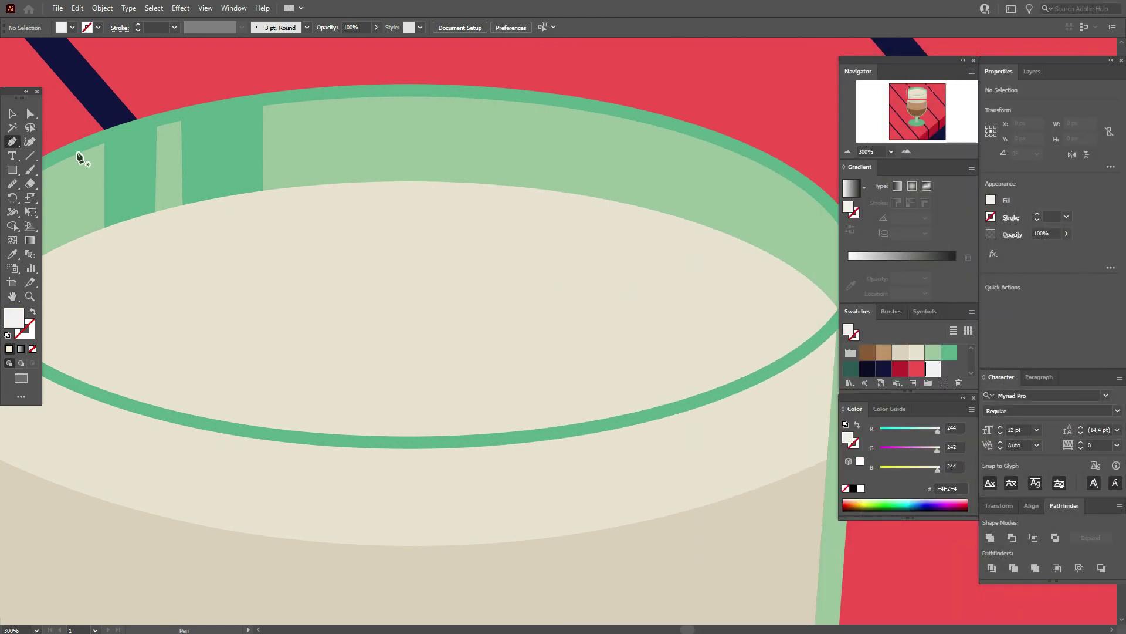
left_click(454, 103)
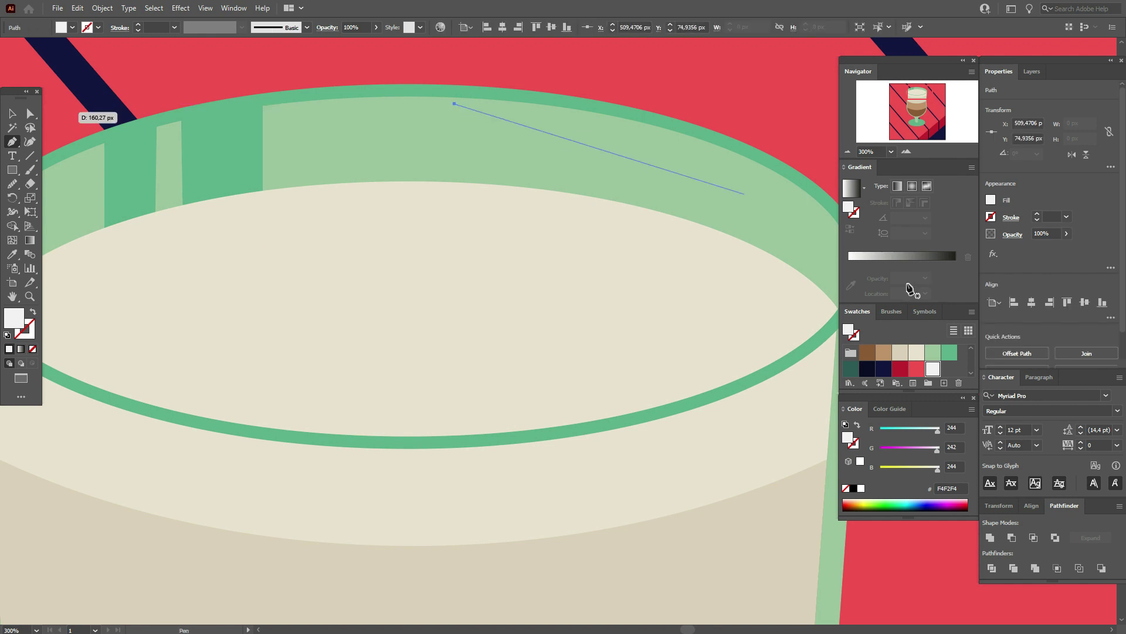
mouse_move(829, 240)
left_mouse_down()
mouse_move(829, 324)
mouse_move(889, 366)
left_mouse_up()
left_click(829, 239)
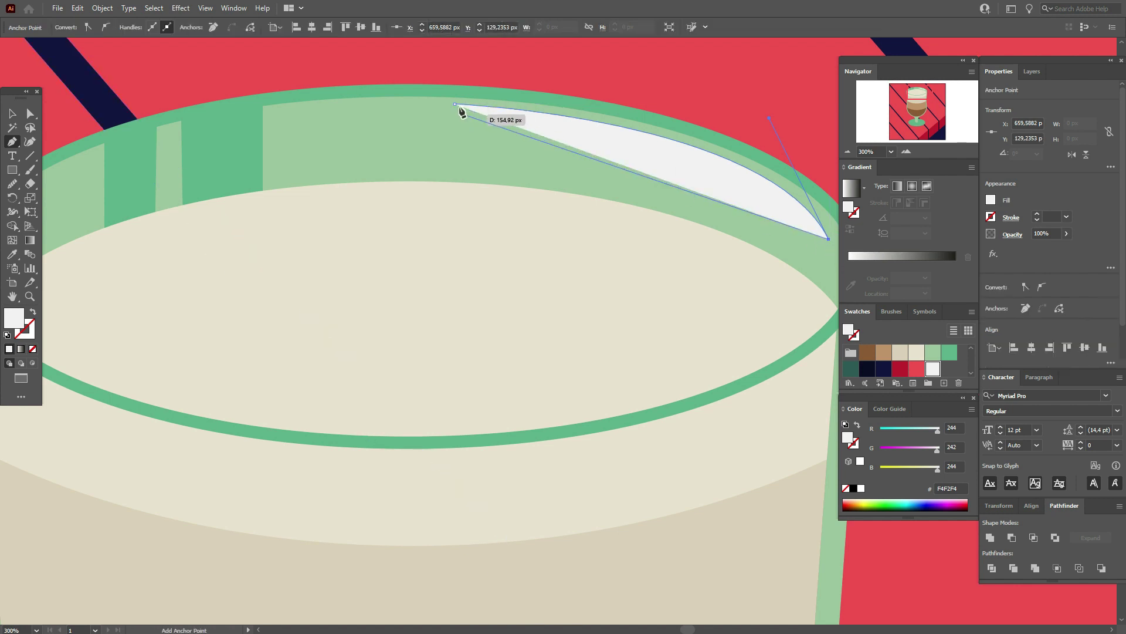
mouse_move(455, 105)
left_mouse_down()
mouse_move(252, 104)
mouse_move(314, 118)
mouse_move(268, 81)
left_mouse_up()
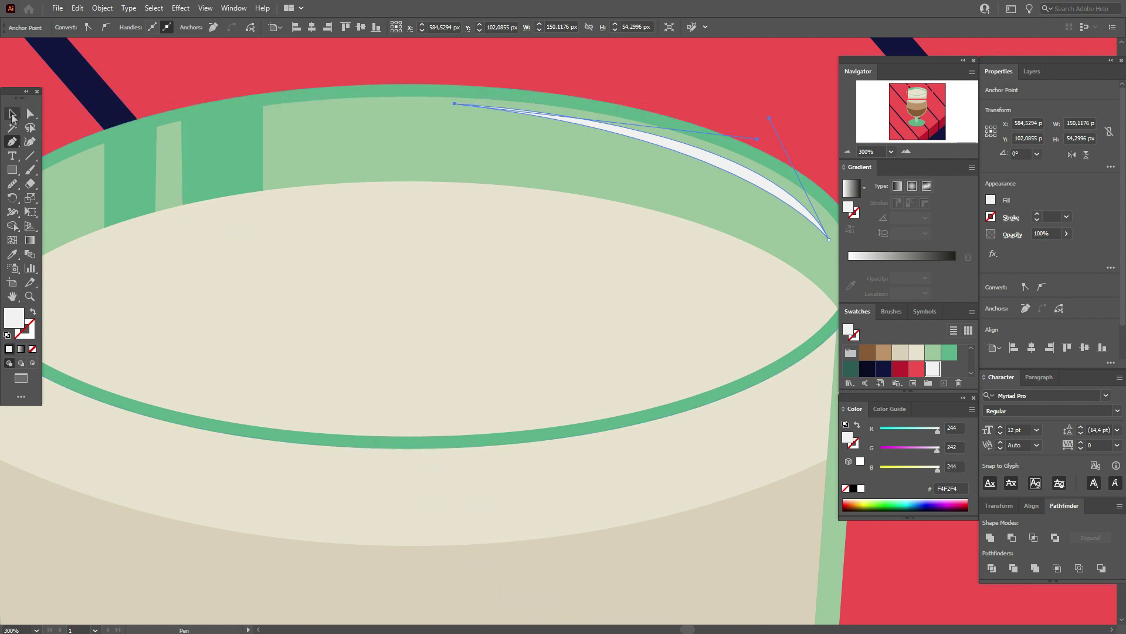
- Nudge the white highlight down onto the rim and pan to the goblet's left side
left_click(12, 114)
left_click(314, 66)
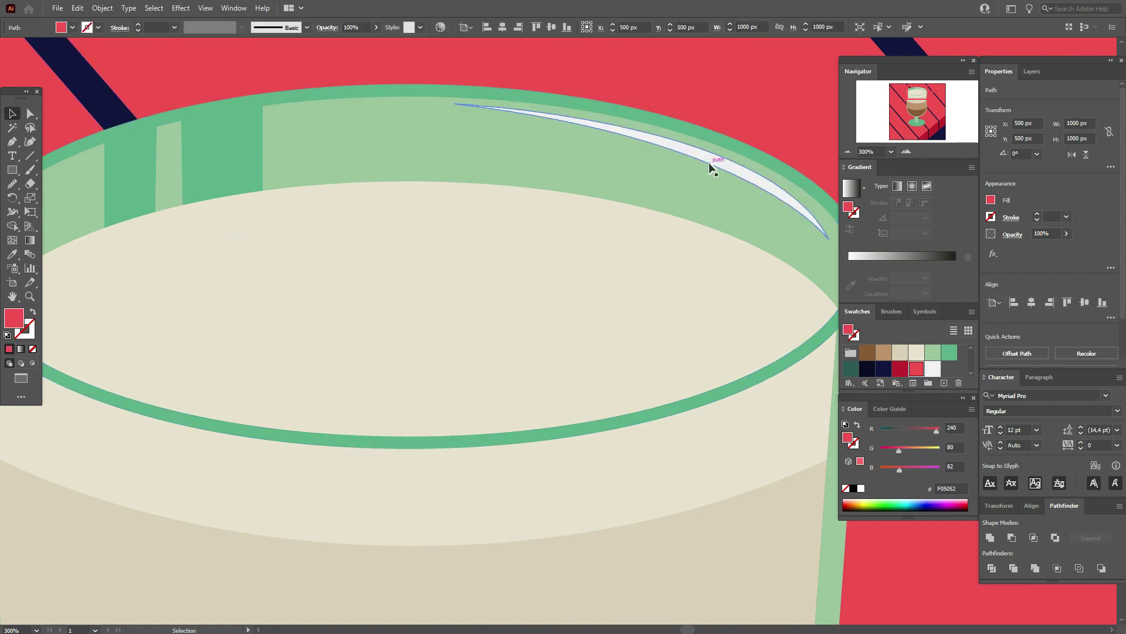
left_click(708, 163)
left_click_drag(713, 167, 715, 169)
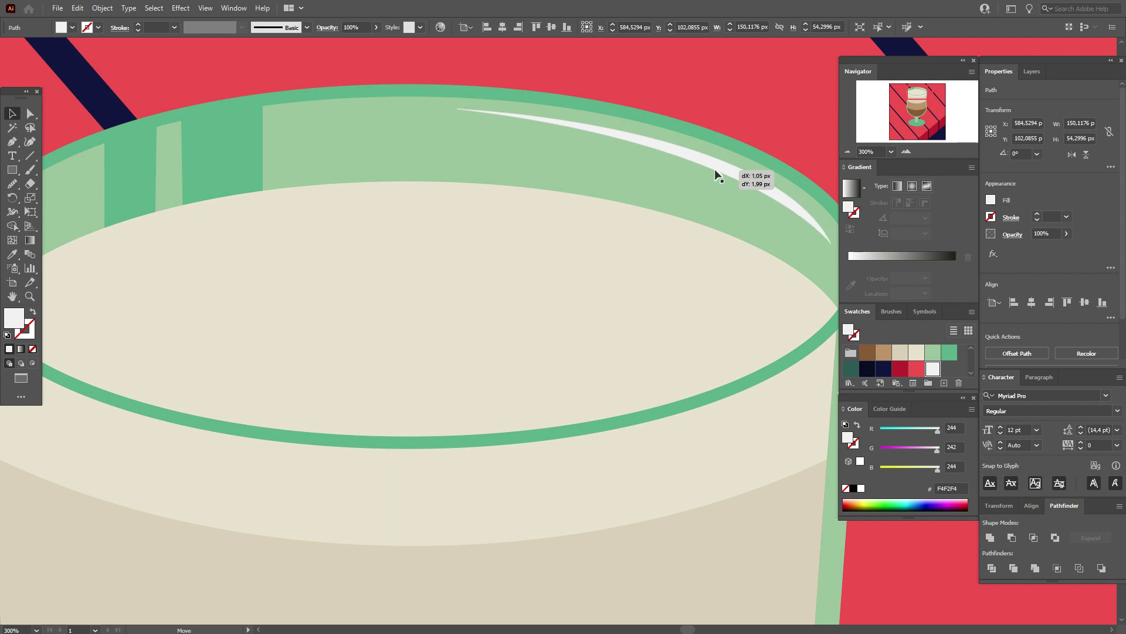
left_click(11, 296)
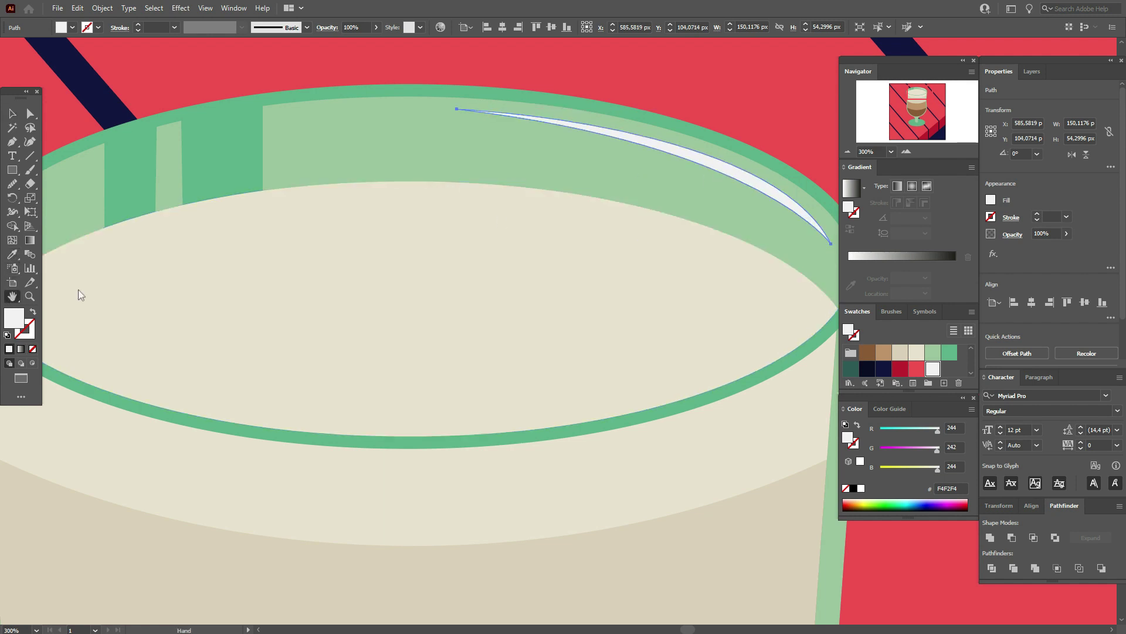
mouse_move(240, 295)
left_mouse_down()
mouse_move(322, 254)
mouse_move(322, 235)
left_mouse_up()
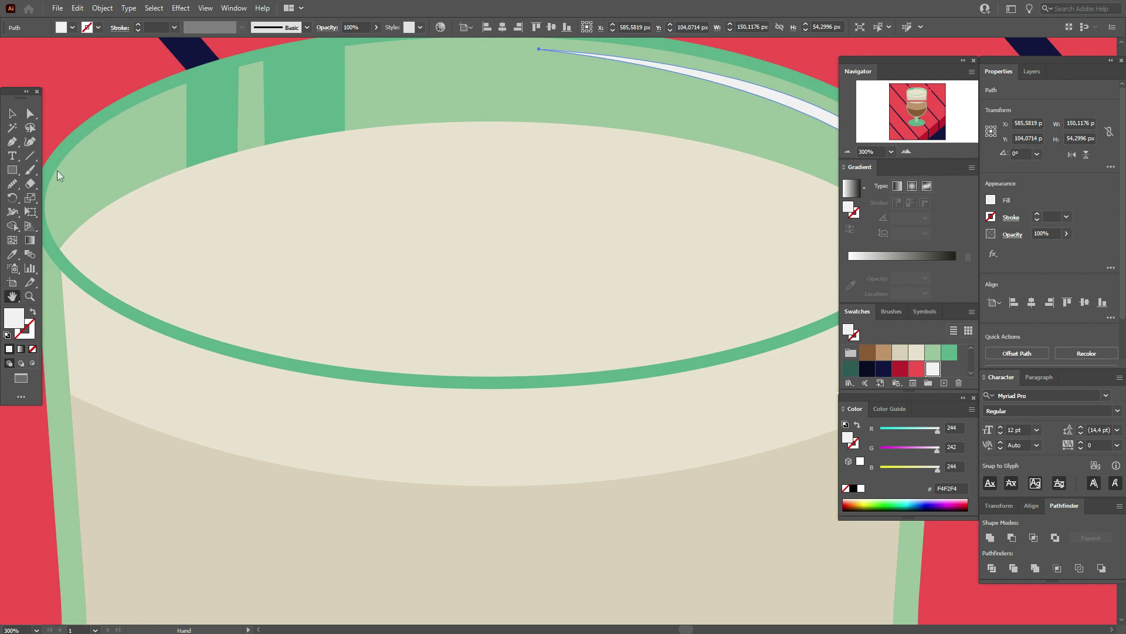
- Exclude a shifted copy from the cream ellipse and keep only the crescent piece
left_click(12, 113)
left_click(146, 233)
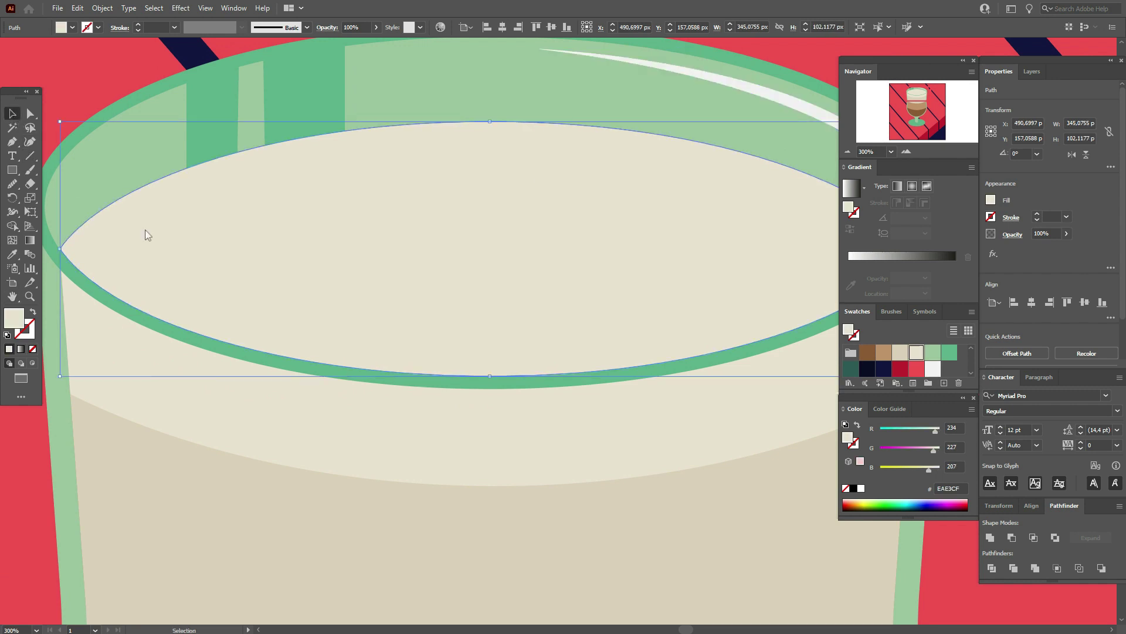
key("a")
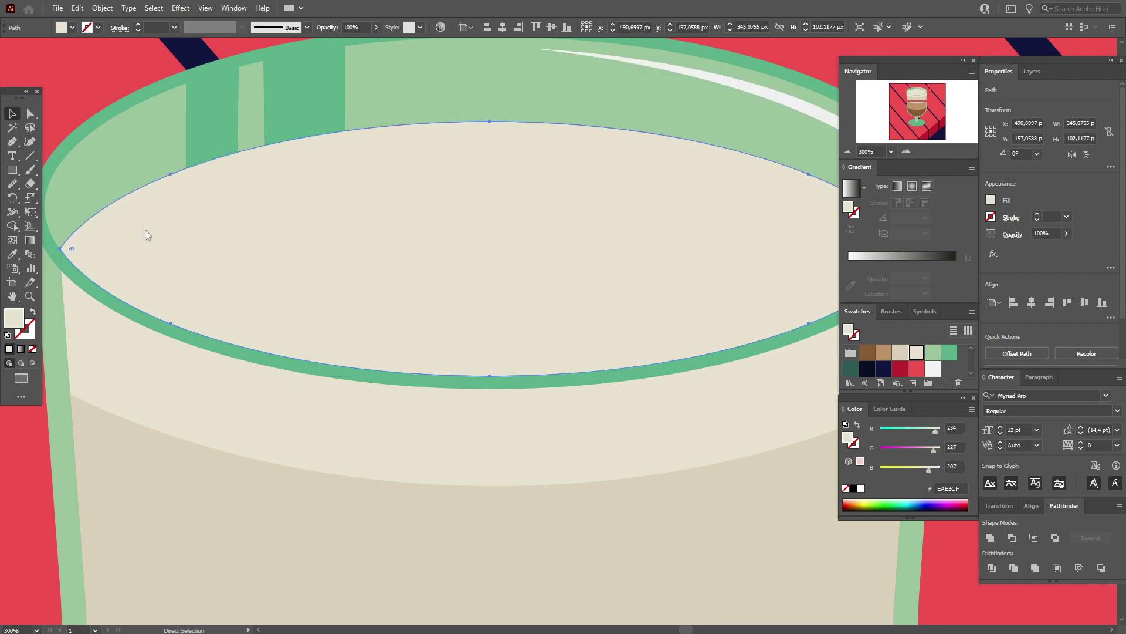
key("ctrl")
left_click_drag(146, 235, 260, 240)
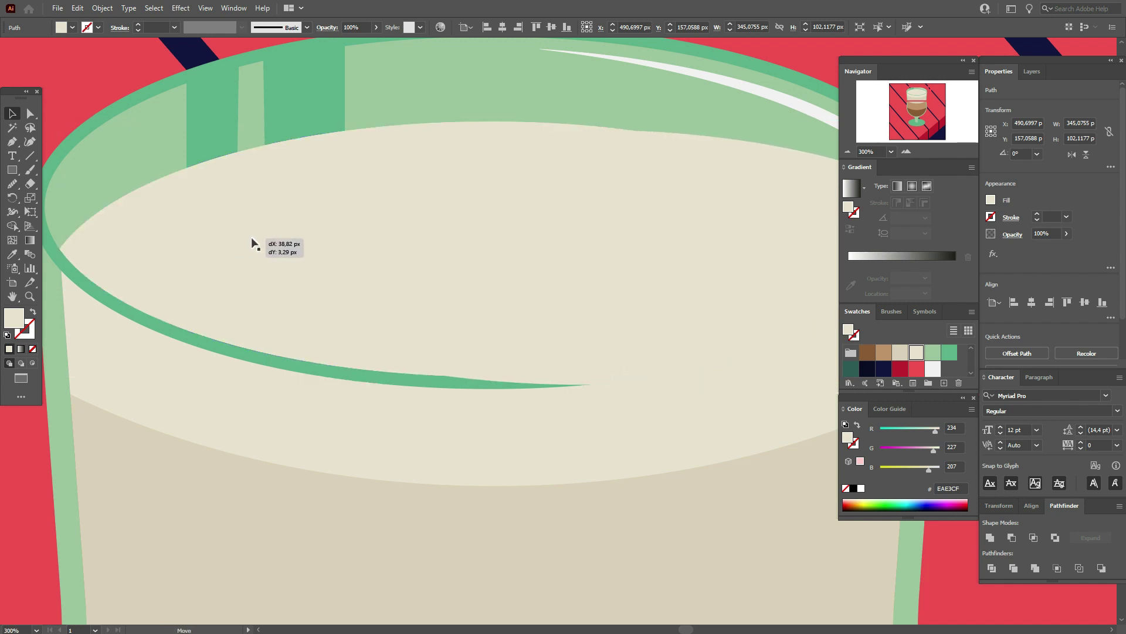
left_click(139, 263, "shift")
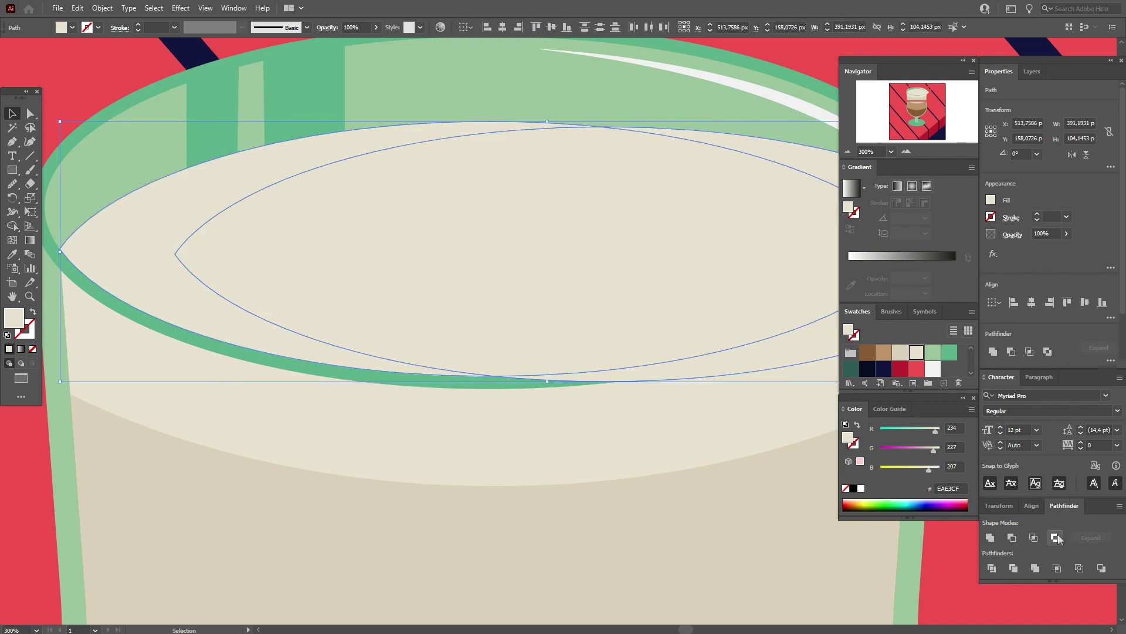
right_click(276, 294)
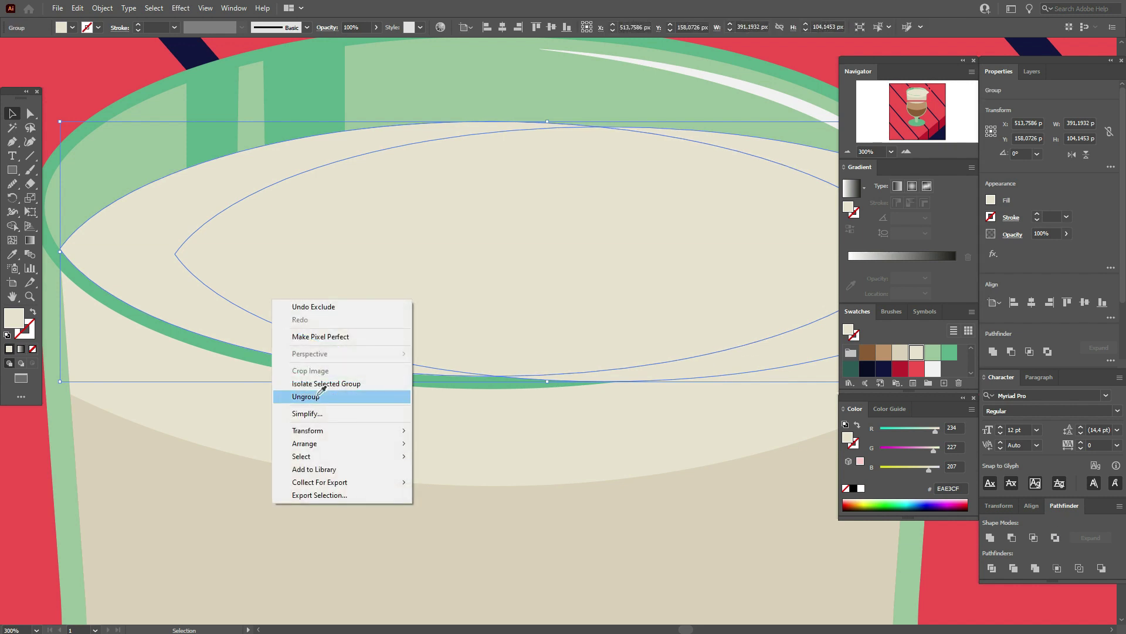
left_click(320, 392)
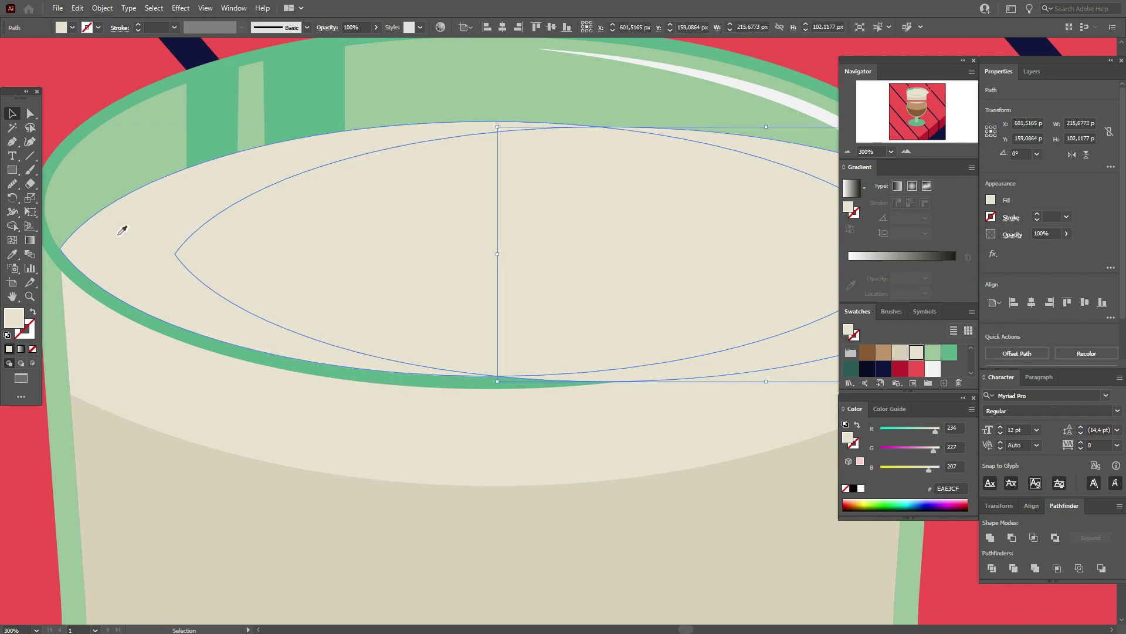
key("ctrl+z")
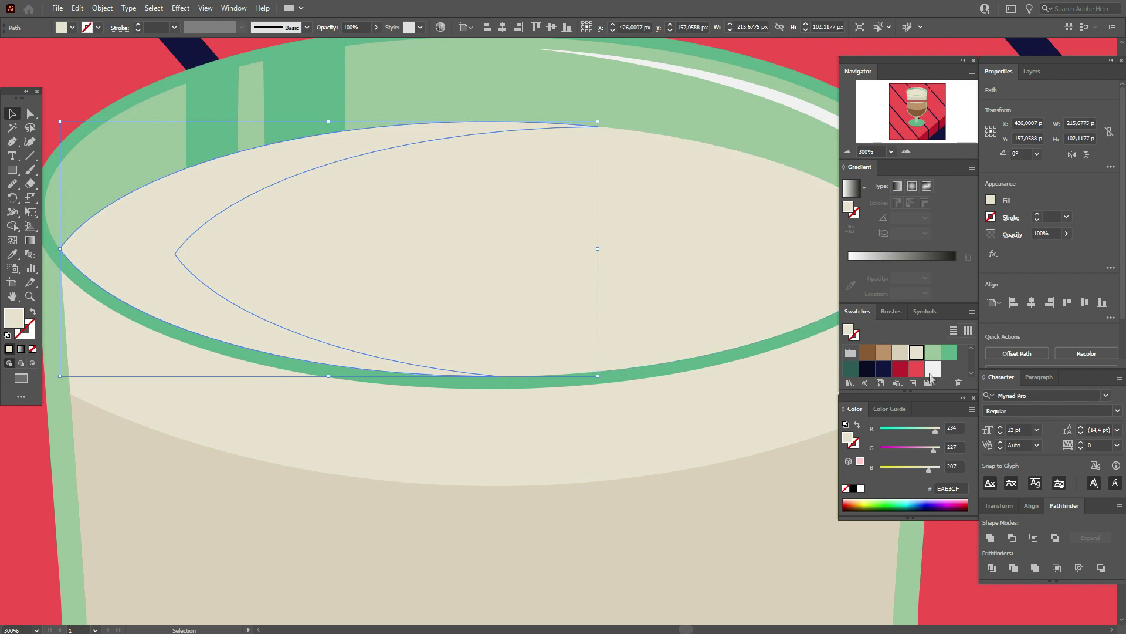
- Fill the crescent white, narrow it, and round its outer and inner tips
left_click(931, 369)
left_click_drag(61, 249, 104, 249)
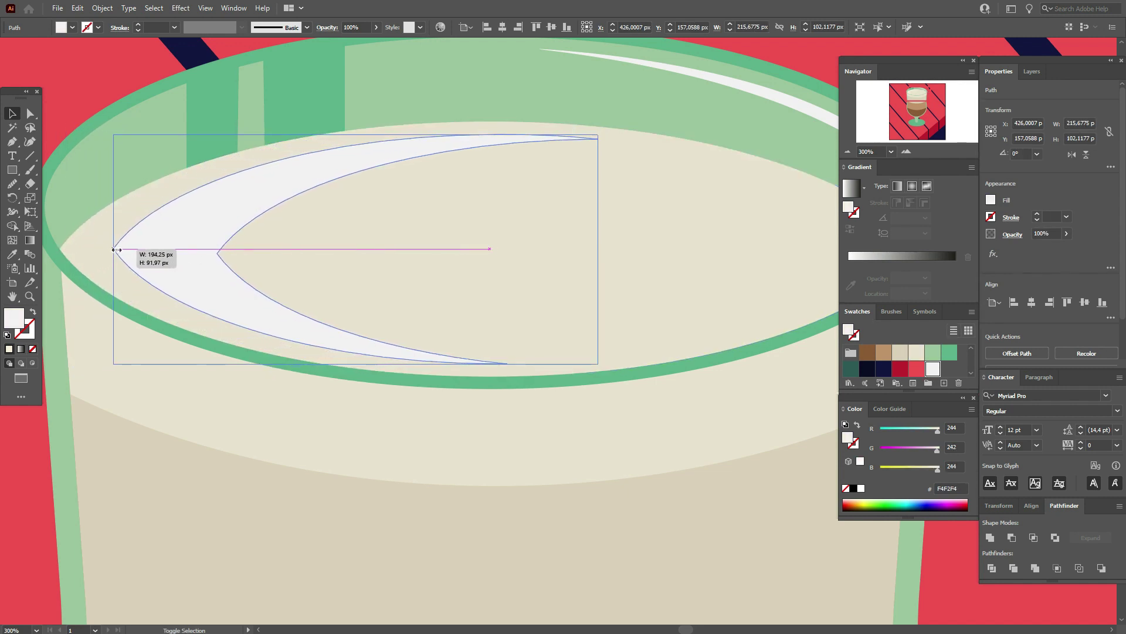
left_click_drag(105, 249, 118, 248)
key("a")
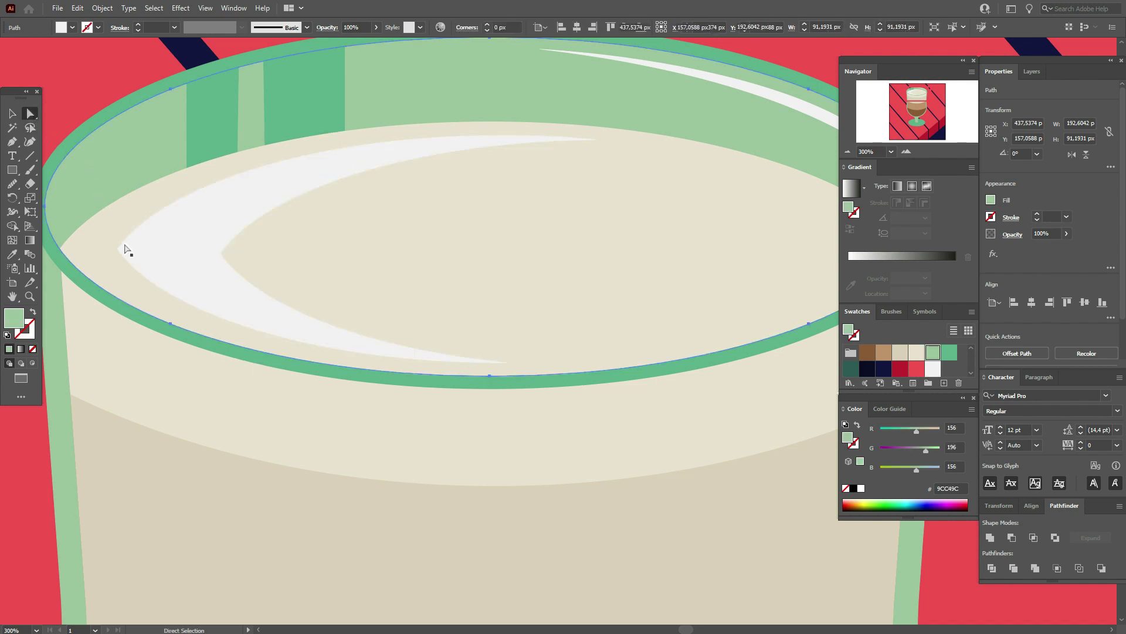
left_click(118, 249)
left_click_drag(129, 249, 155, 253)
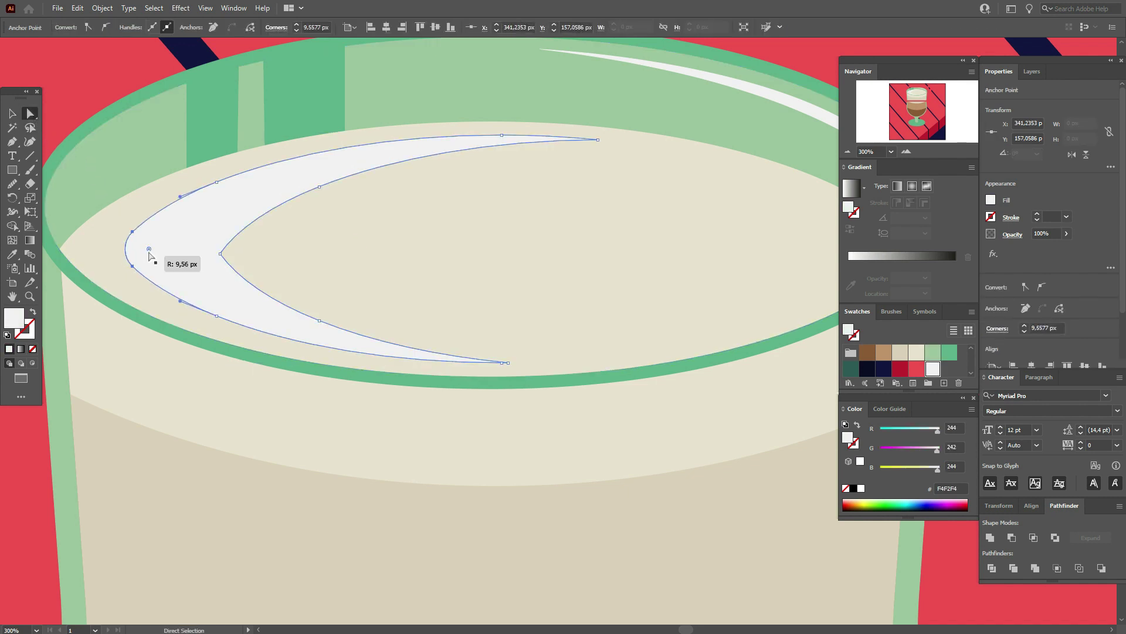
left_click(221, 253)
left_click_drag(233, 254, 289, 254)
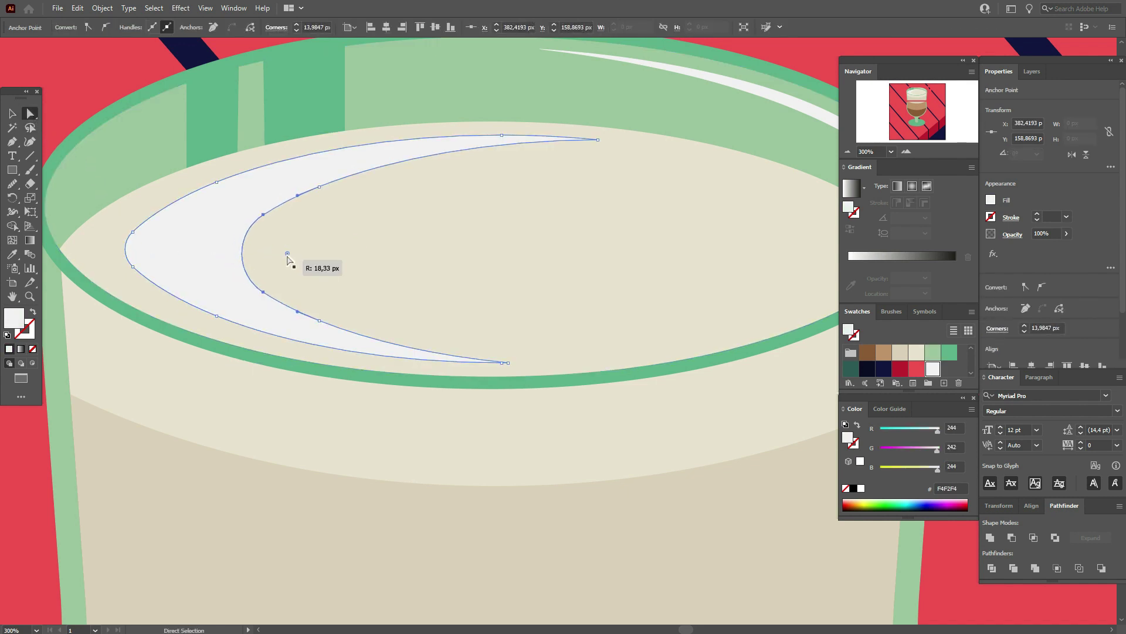
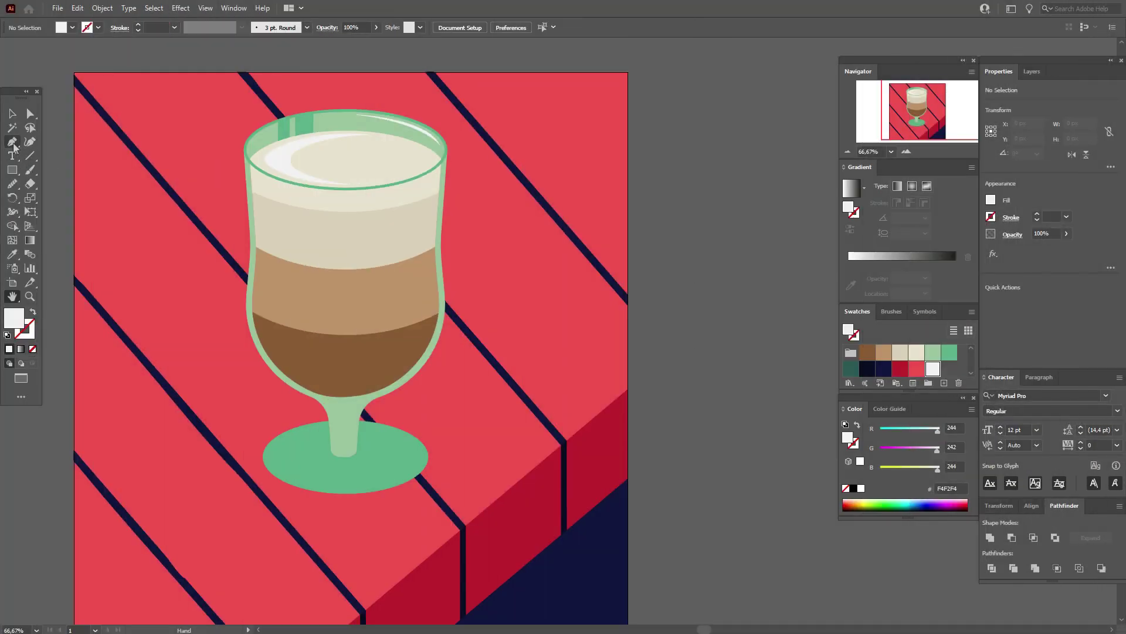
- Draw a curved crescent highlight along the inner rim of the glass with the Pen tool
left_click(13, 143)
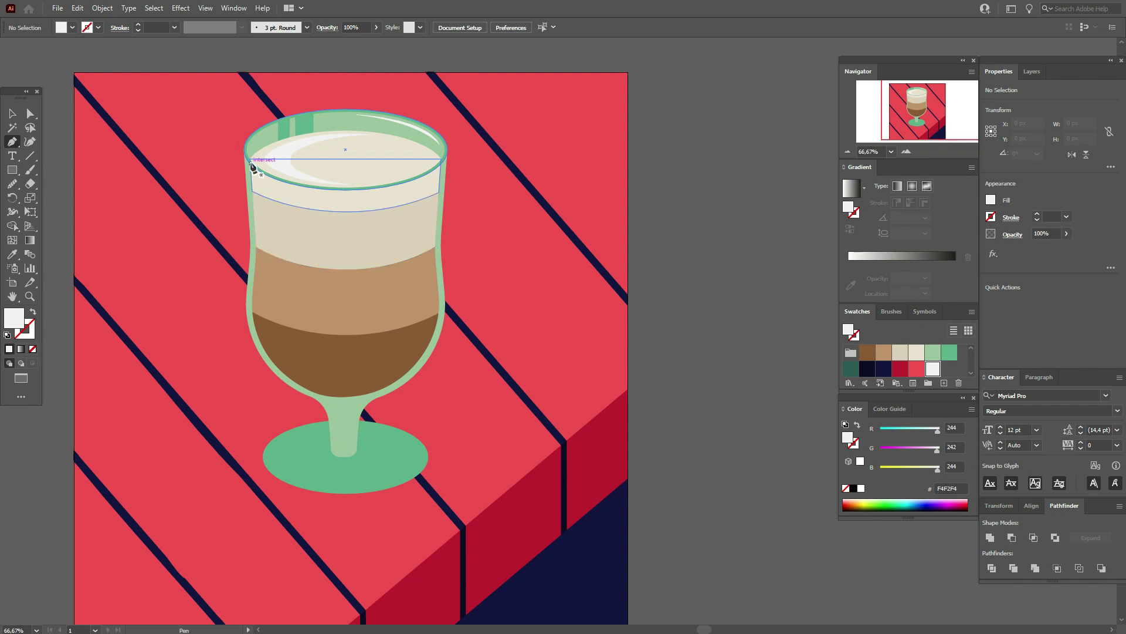
left_click_drag(250, 163, 252, 180)
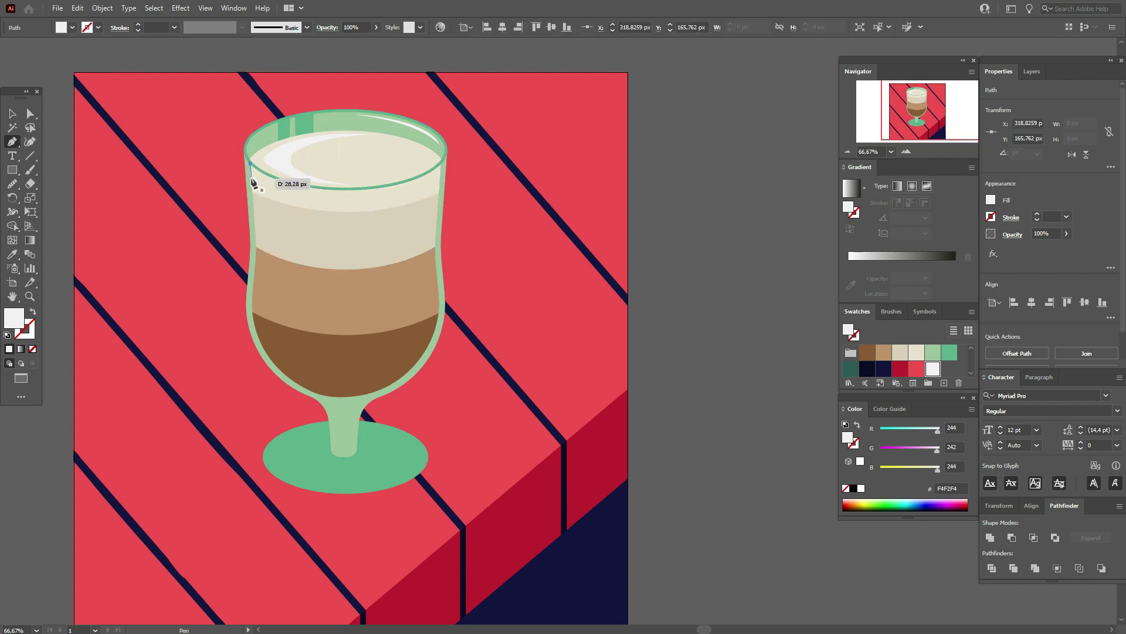
left_click_drag(366, 190, 413, 173)
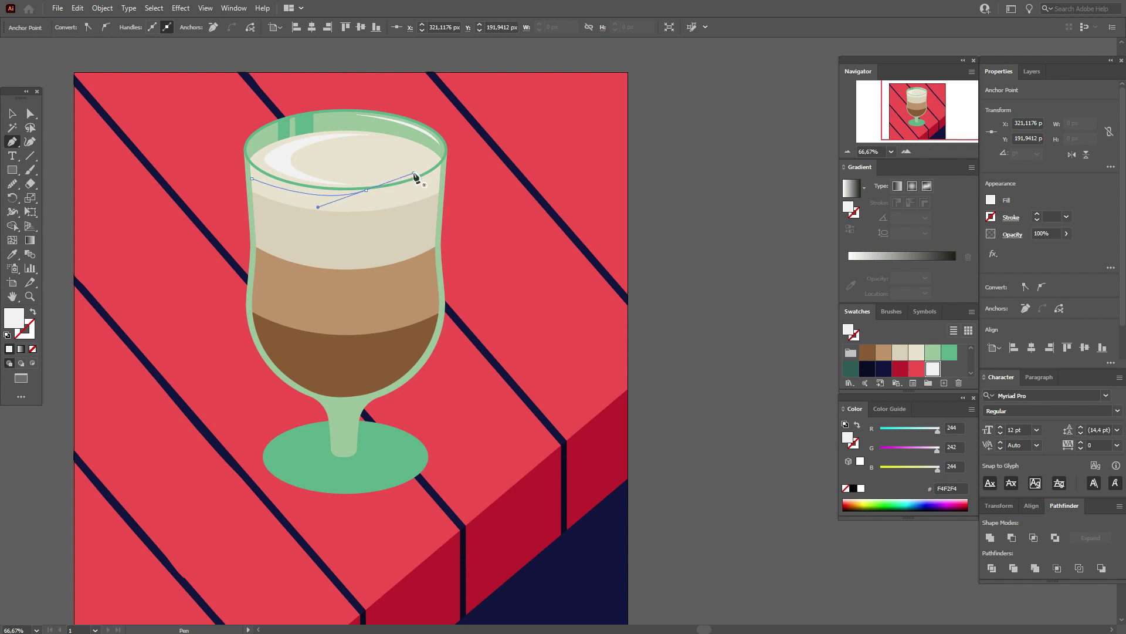
left_click(367, 189)
left_click_drag(251, 164, 226, 139)
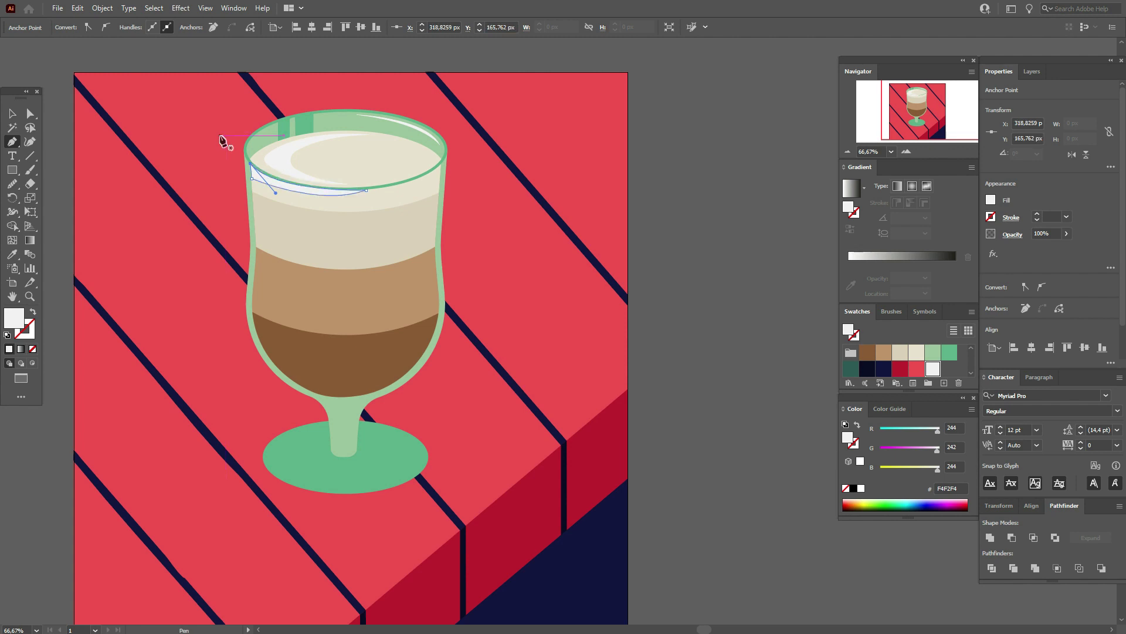
left_click(12, 113)
- Bring the rim ellipse, crescent highlight and green reflection stripes to the front
left_click(717, 270)
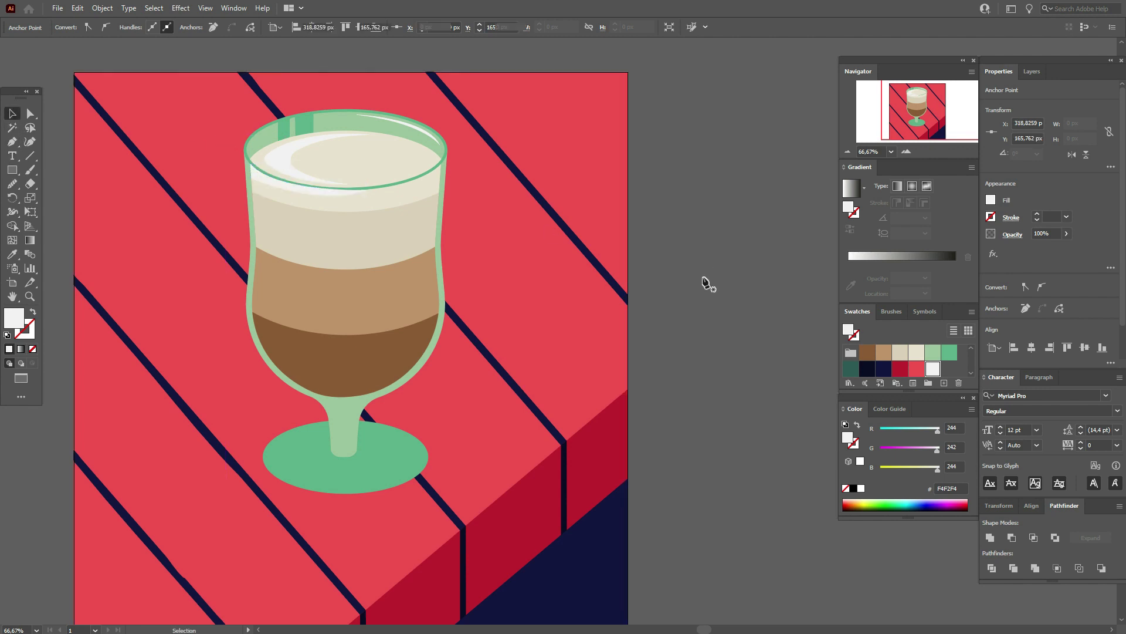
left_click(374, 188)
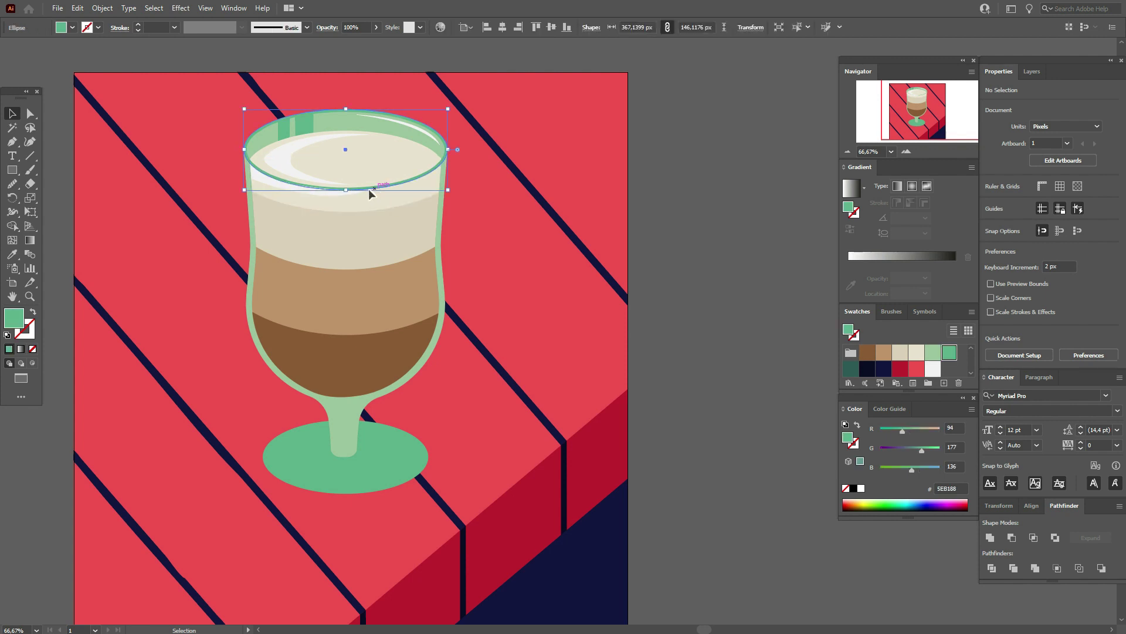
left_click(290, 171, "shift")
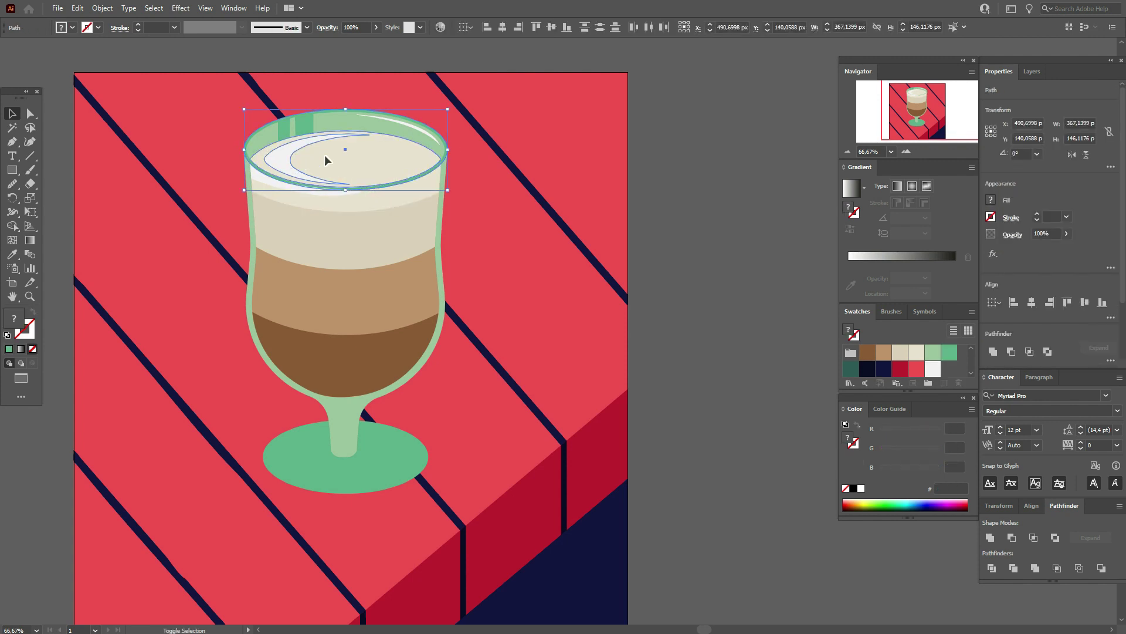
left_click(304, 128, "shift")
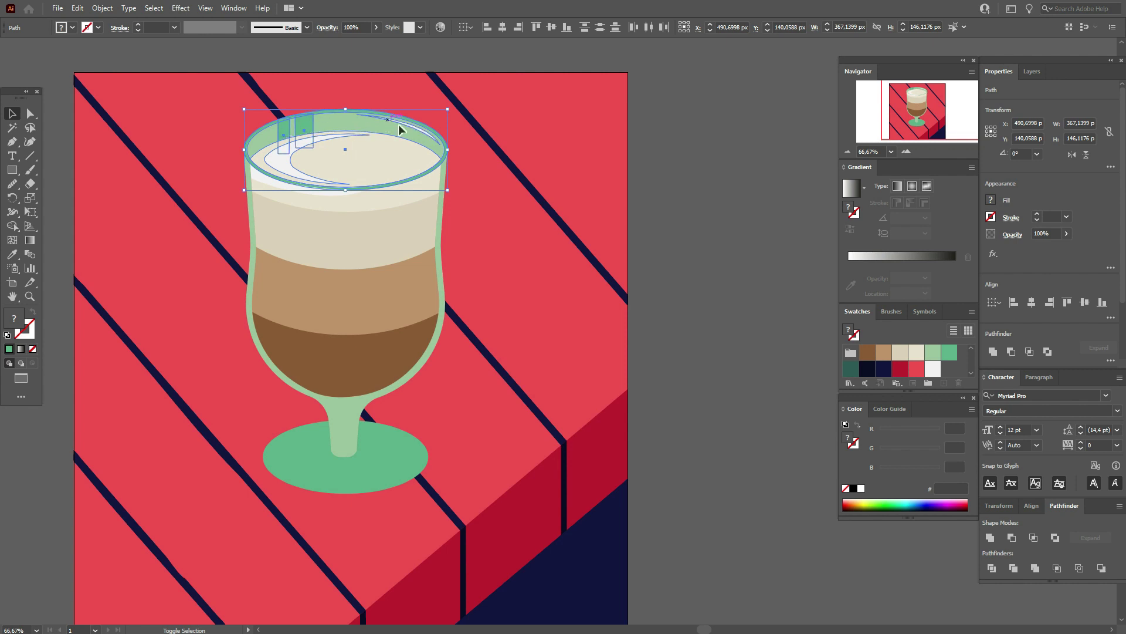
right_click(419, 135)
mouse_move(482, 318)
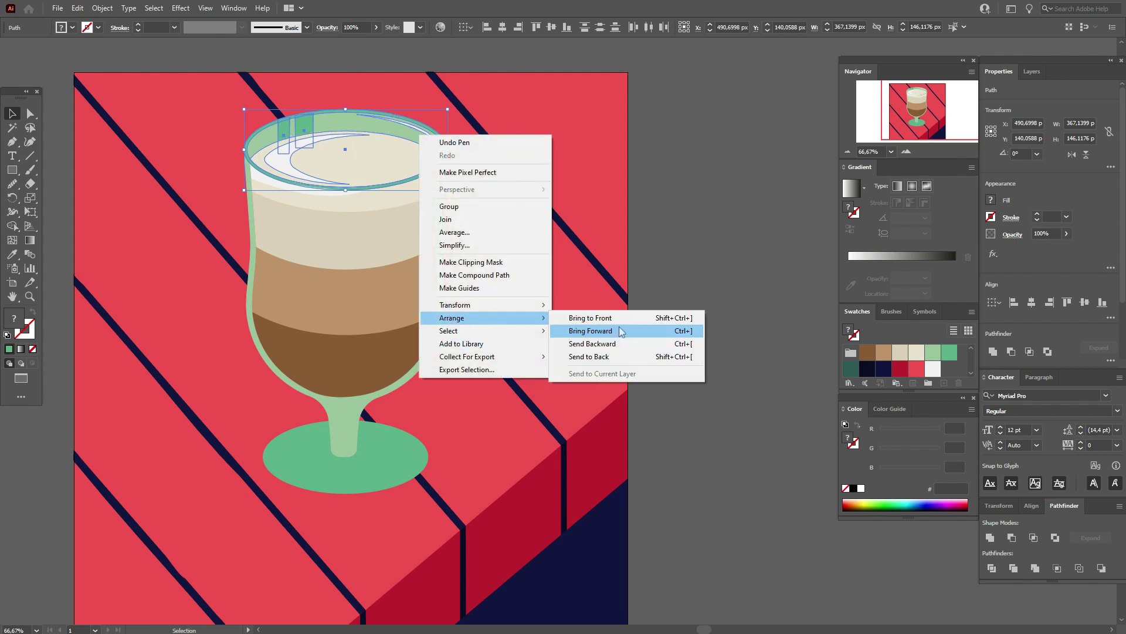
left_click(610, 318)
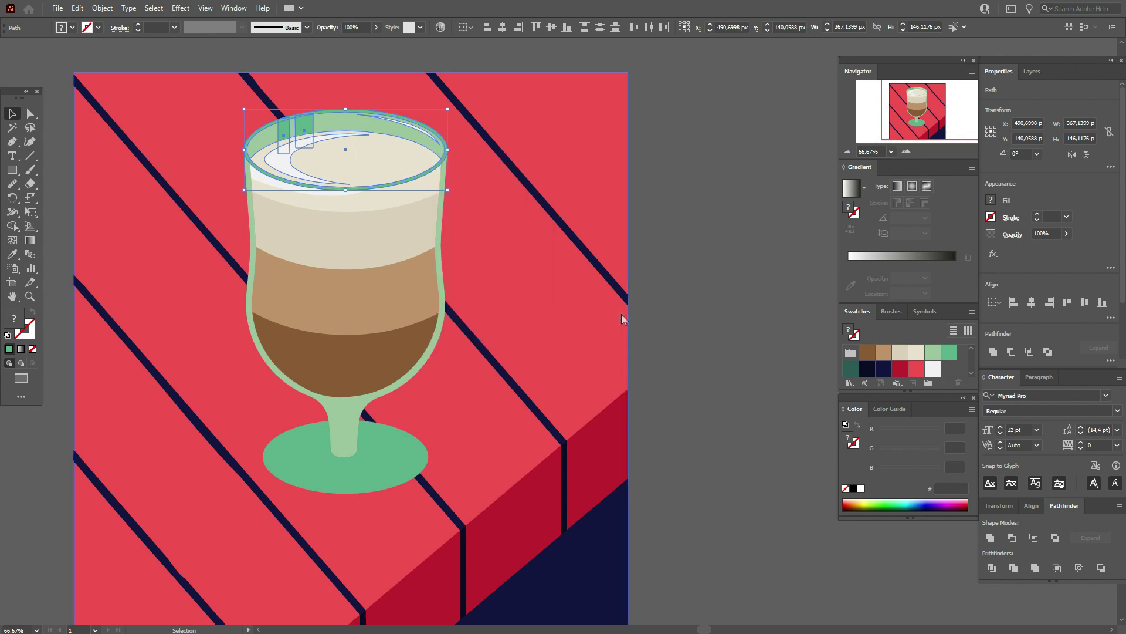
left_click(701, 307)
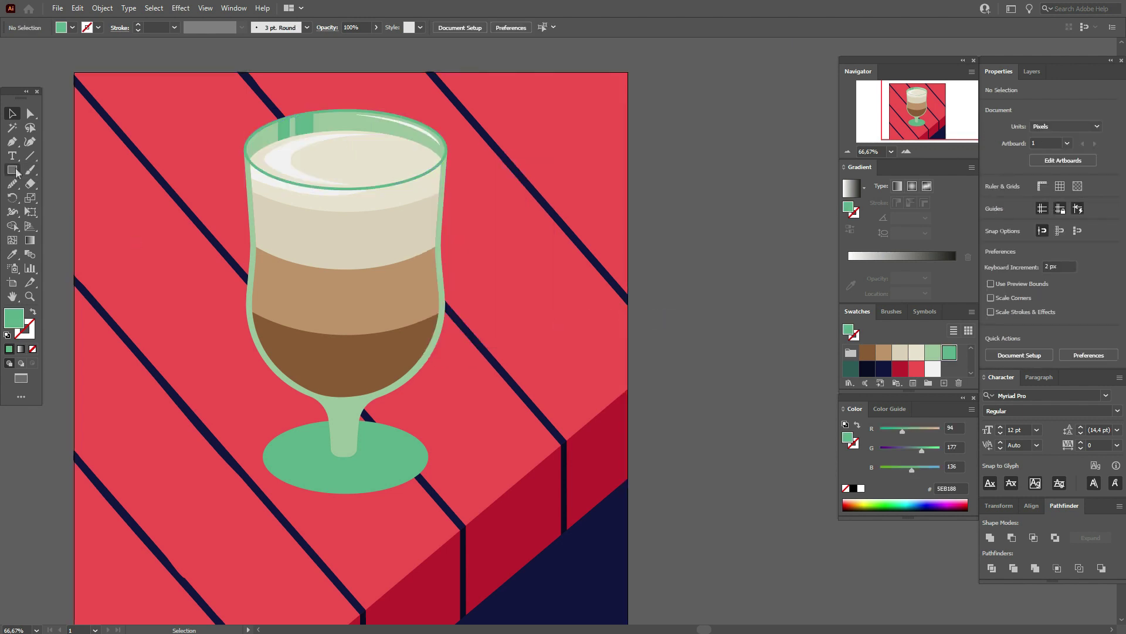
- Eyedrop the off-white fill, then draw a rim curve and a tall white bar down the glass's left side
left_click(13, 255)
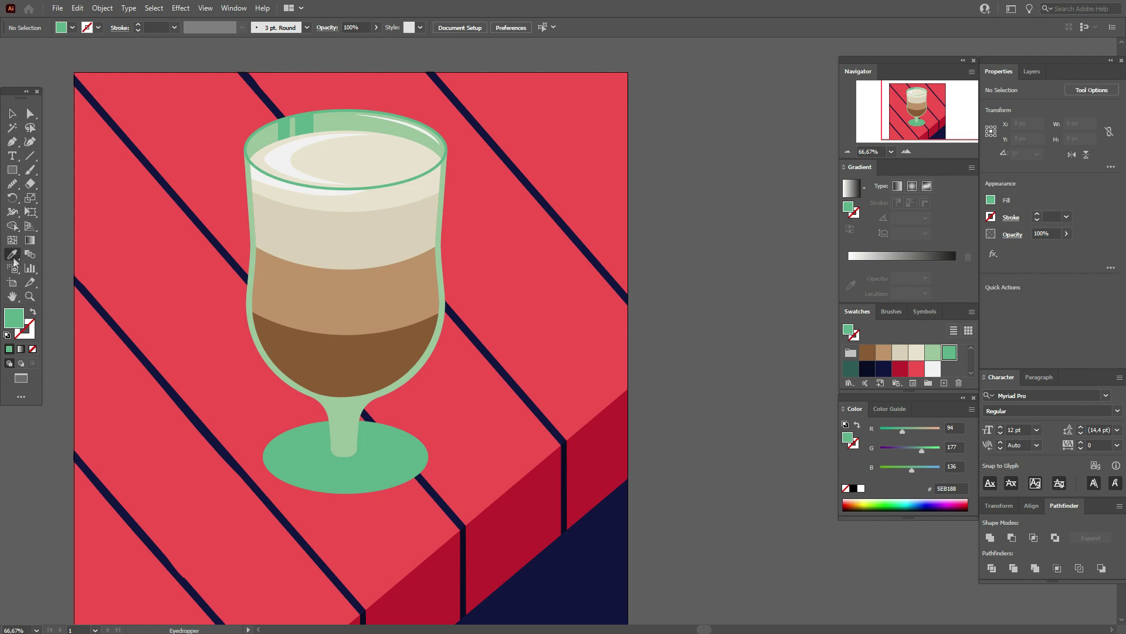
left_click(270, 170)
key("m")
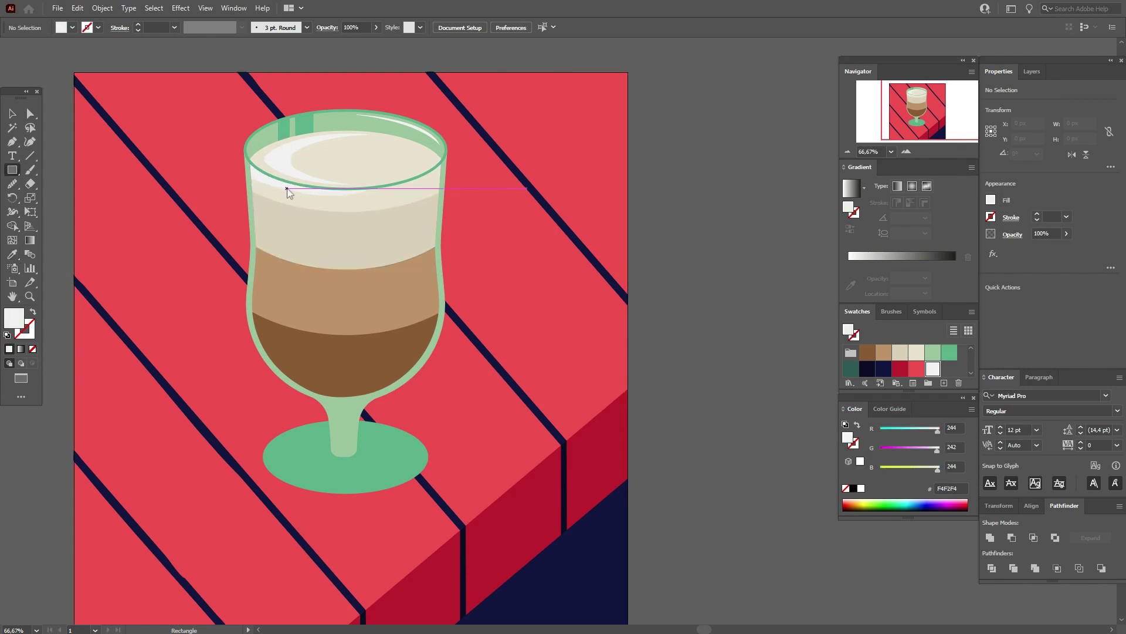
left_click(366, 188)
left_click(252, 167)
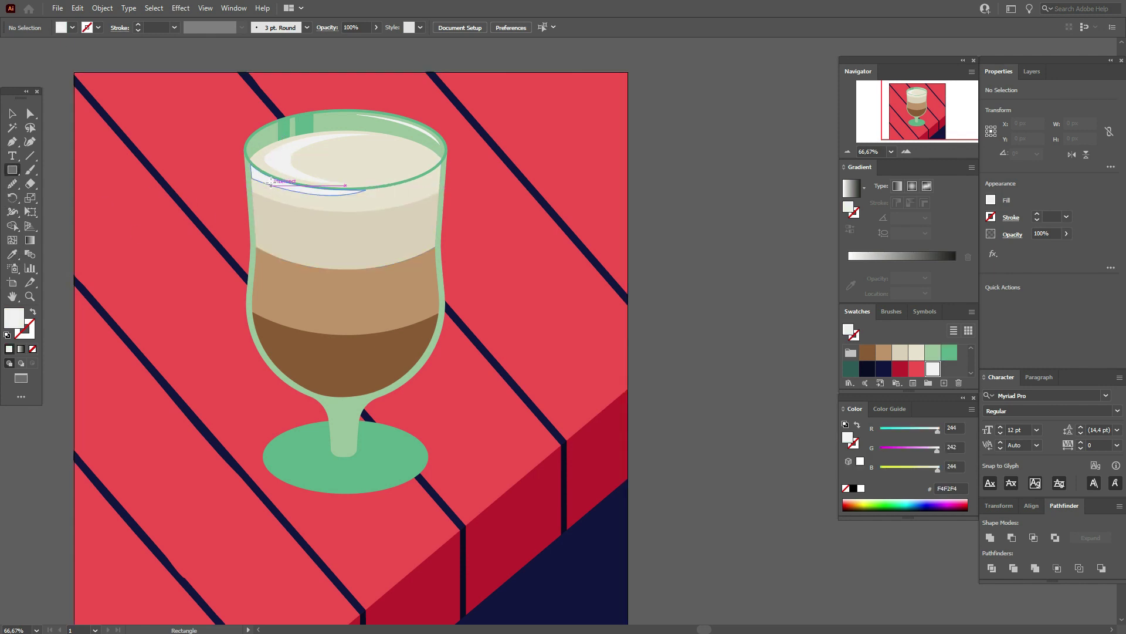
mouse_move(271, 180)
left_mouse_down()
mouse_move(300, 305)
mouse_move(301, 290)
left_mouse_up()
- Lower the bar's top-right corner slightly and round its bottom corners into a curve
left_click(31, 113)
left_click(61, 126)
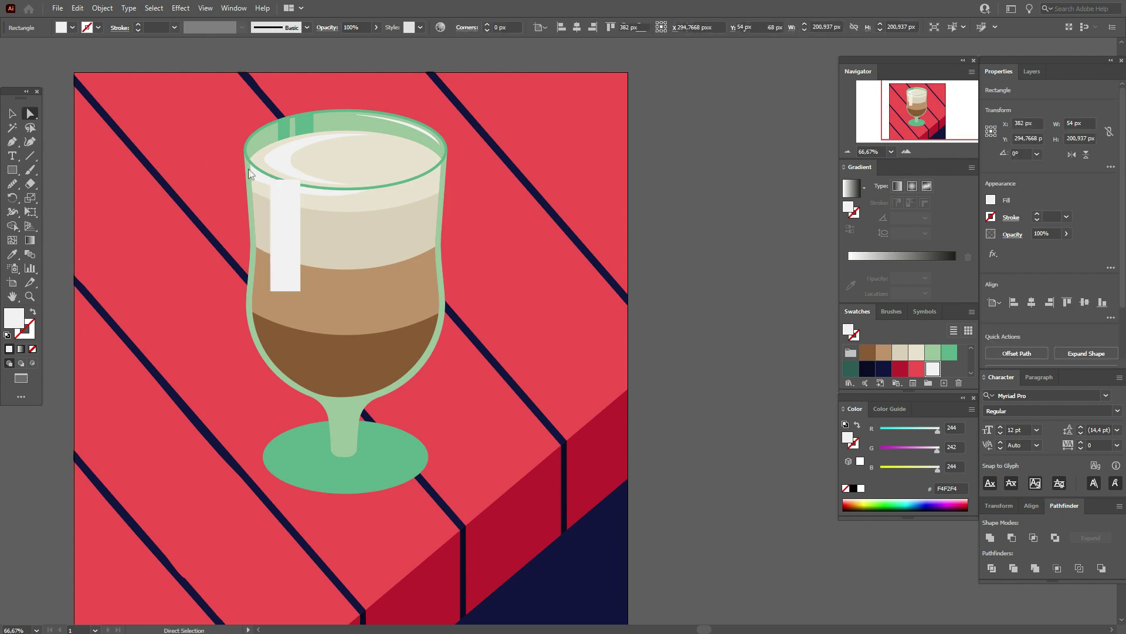
left_click_drag(300, 180, 300, 188)
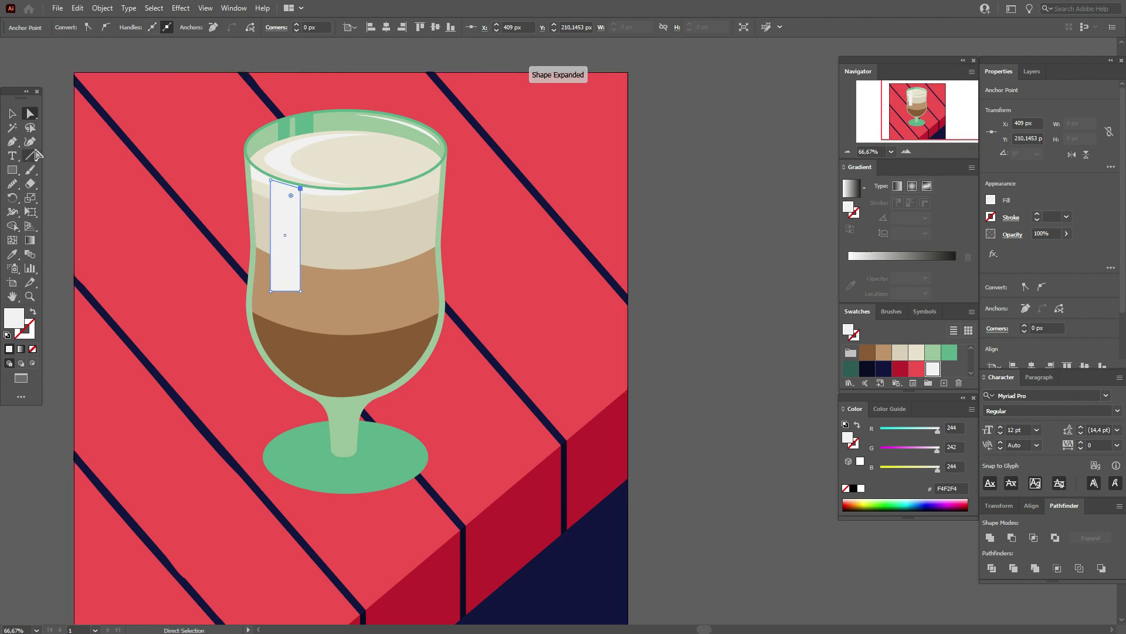
left_click(231, 344)
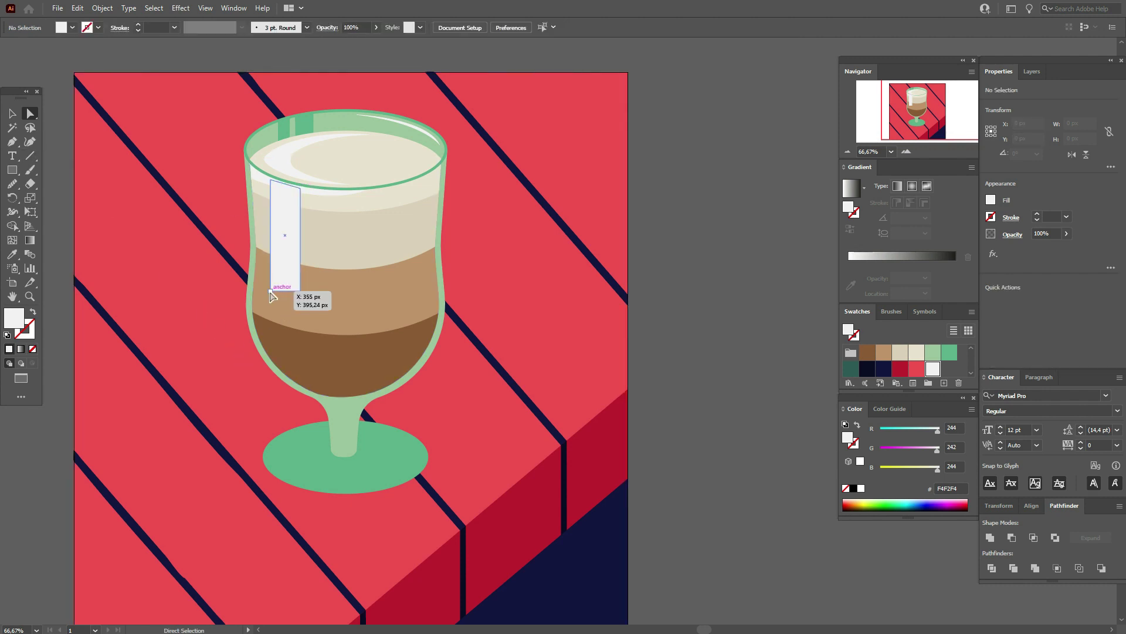
mouse_move(270, 291)
left_mouse_down()
mouse_move(297, 296)
mouse_move(285, 258)
left_mouse_up()
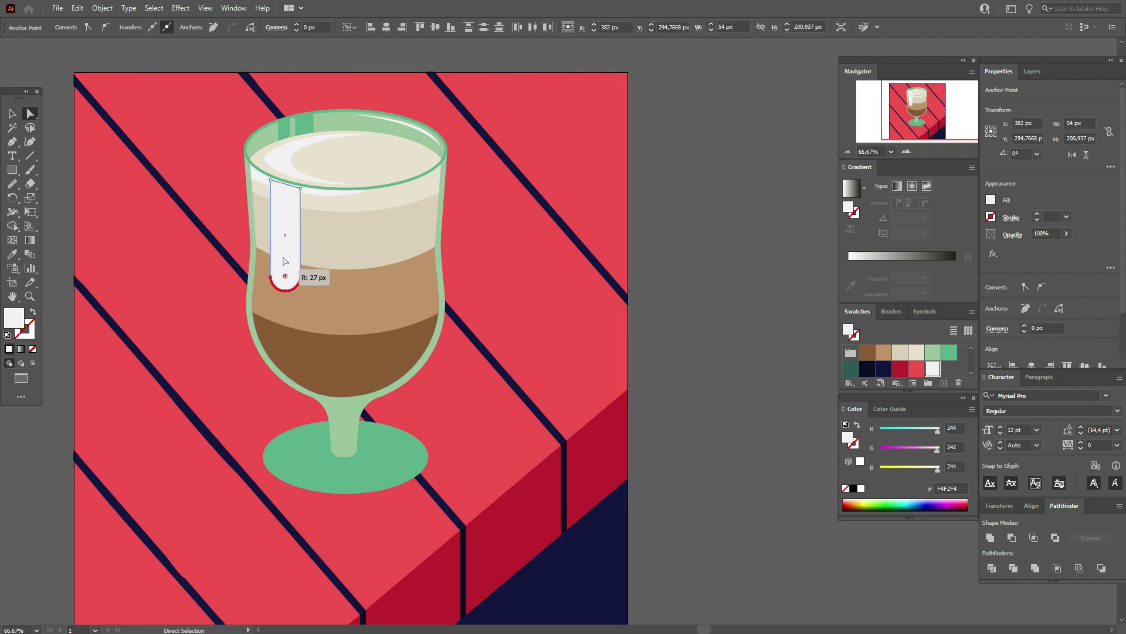
left_click(712, 290)
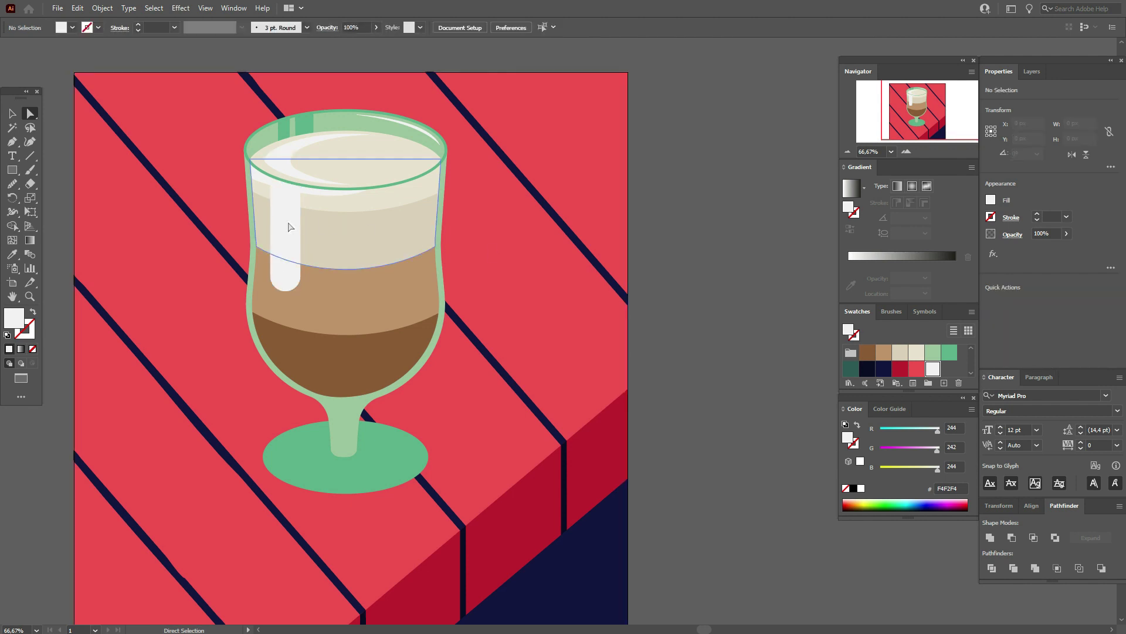
- Unite the white bar and rim curve into one drip shape with Pathfinder
key("v")
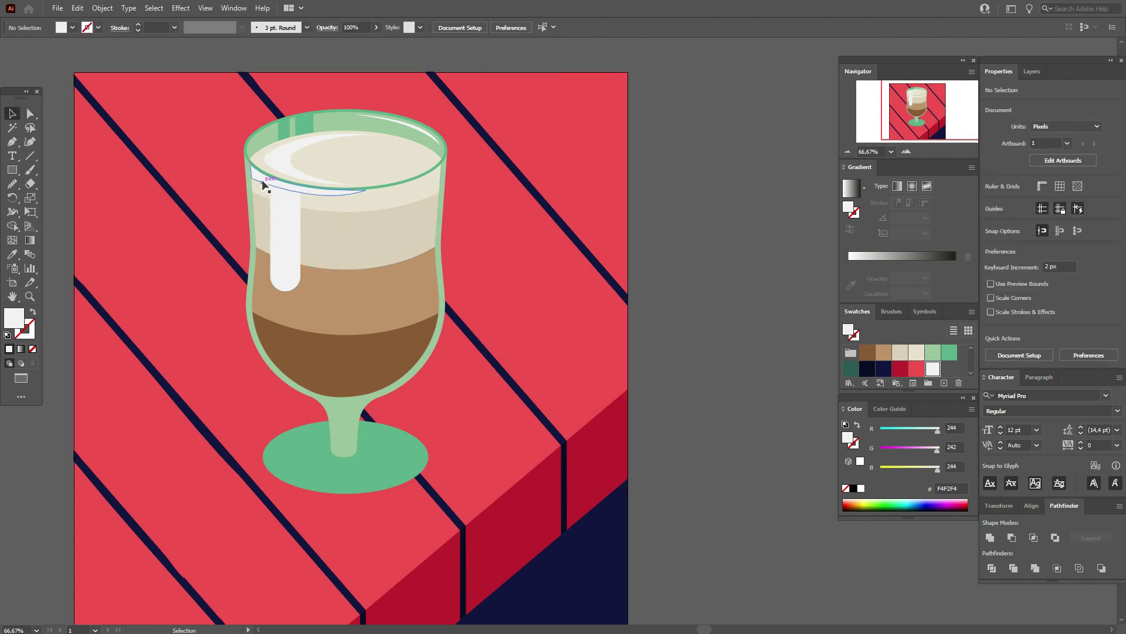
left_click(283, 214)
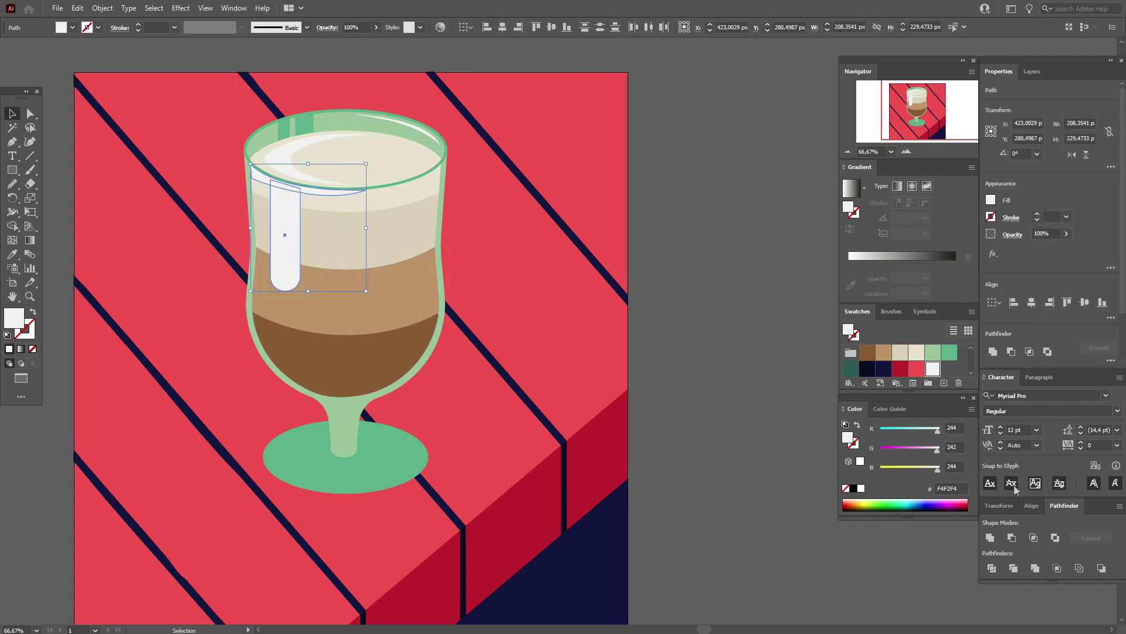
left_click(991, 538)
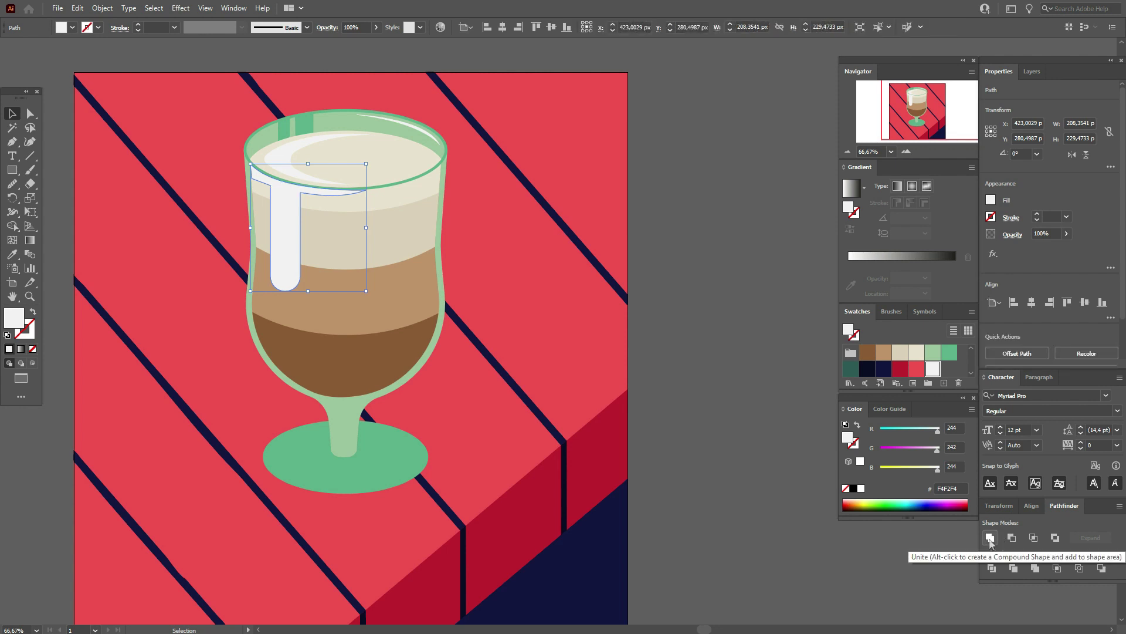
left_click(698, 337)
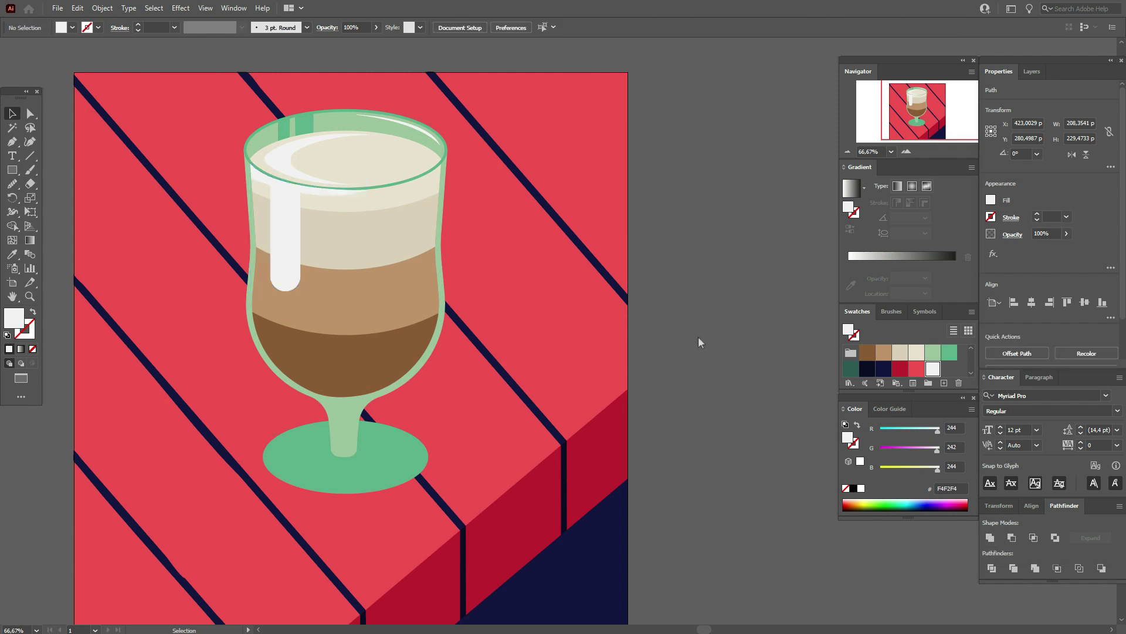
- Bring the rim ellipse, green stripes and white crescent highlight in front again
left_click(246, 156)
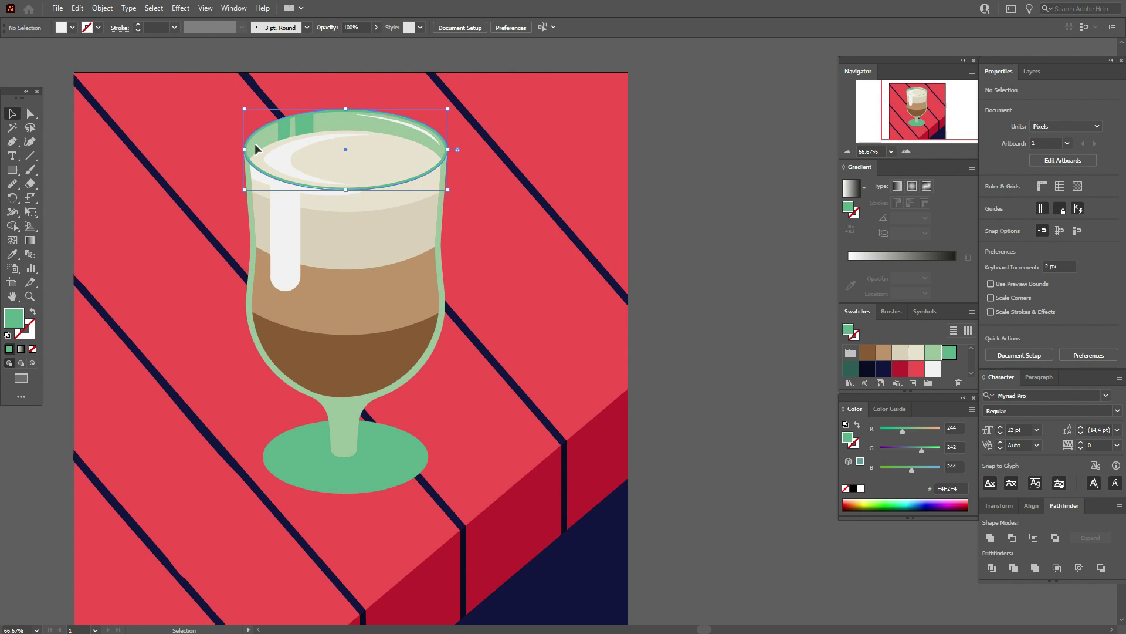
left_click(283, 129, "shift")
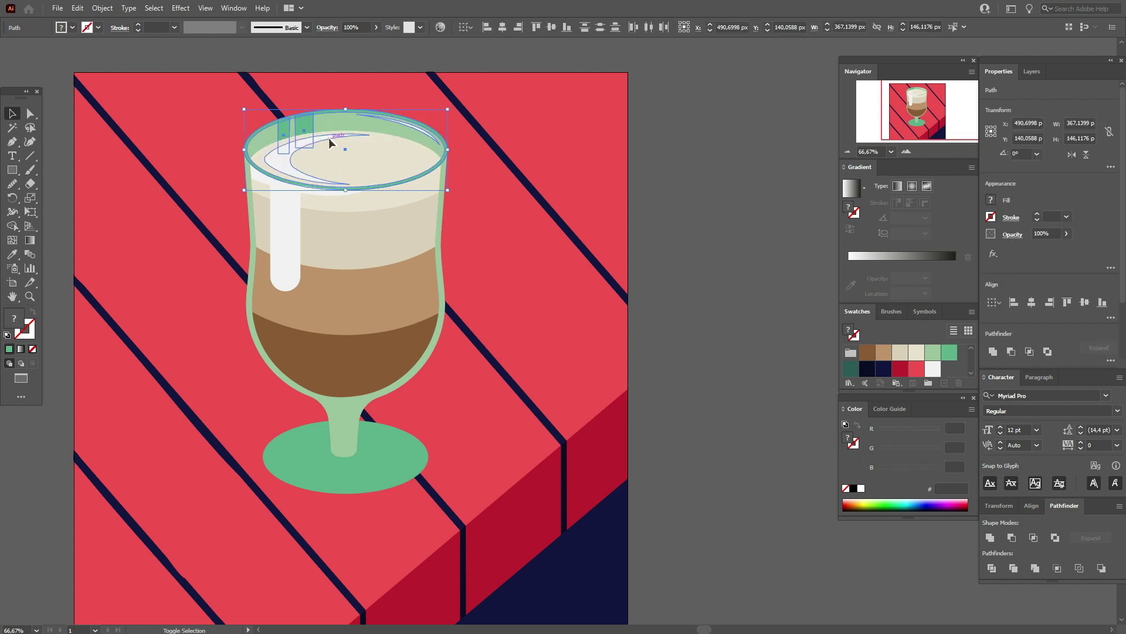
left_click(328, 138, "shift")
right_click(392, 159)
mouse_move(458, 344)
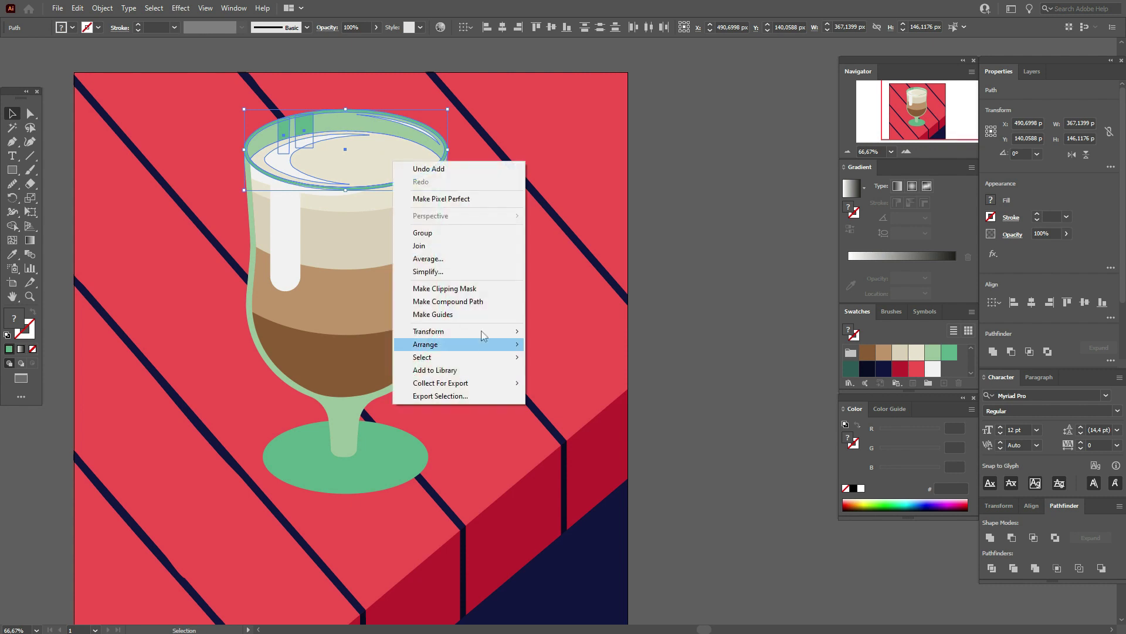
left_click(569, 348)
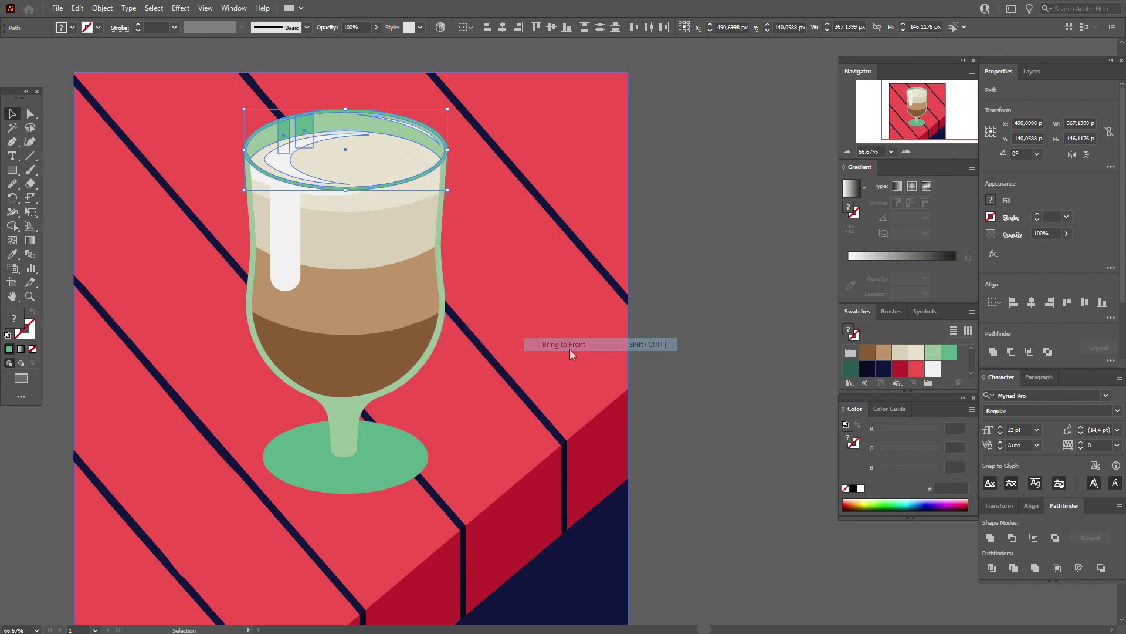
left_click(733, 330)
- Round the drip's top corner to a 42 px radius with the live corner widget
left_click(275, 241)
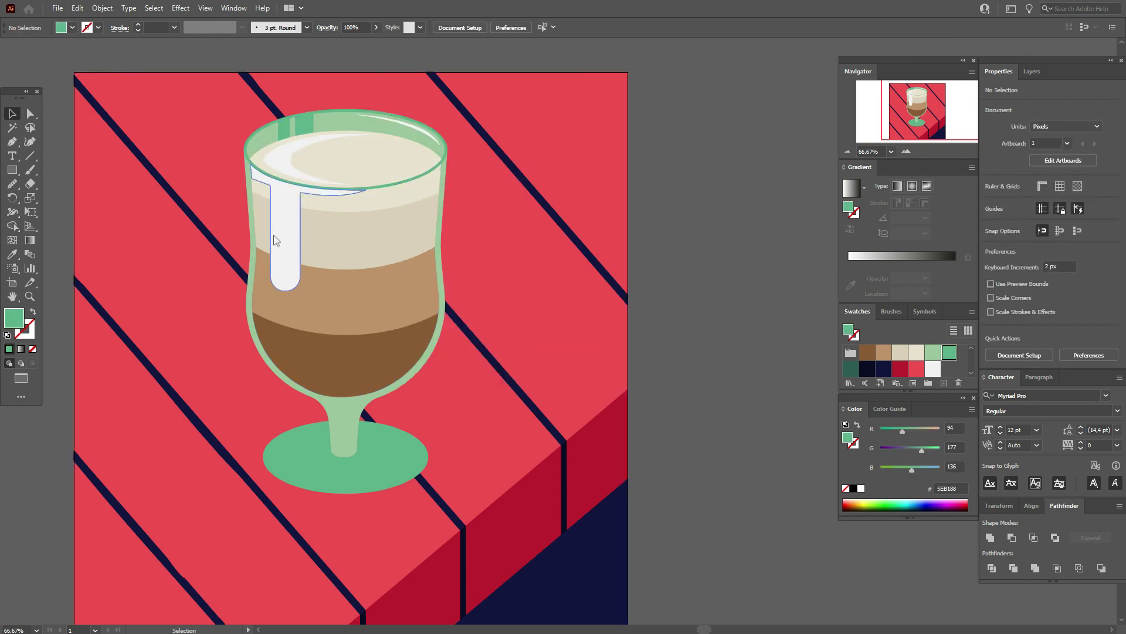
left_click(29, 113)
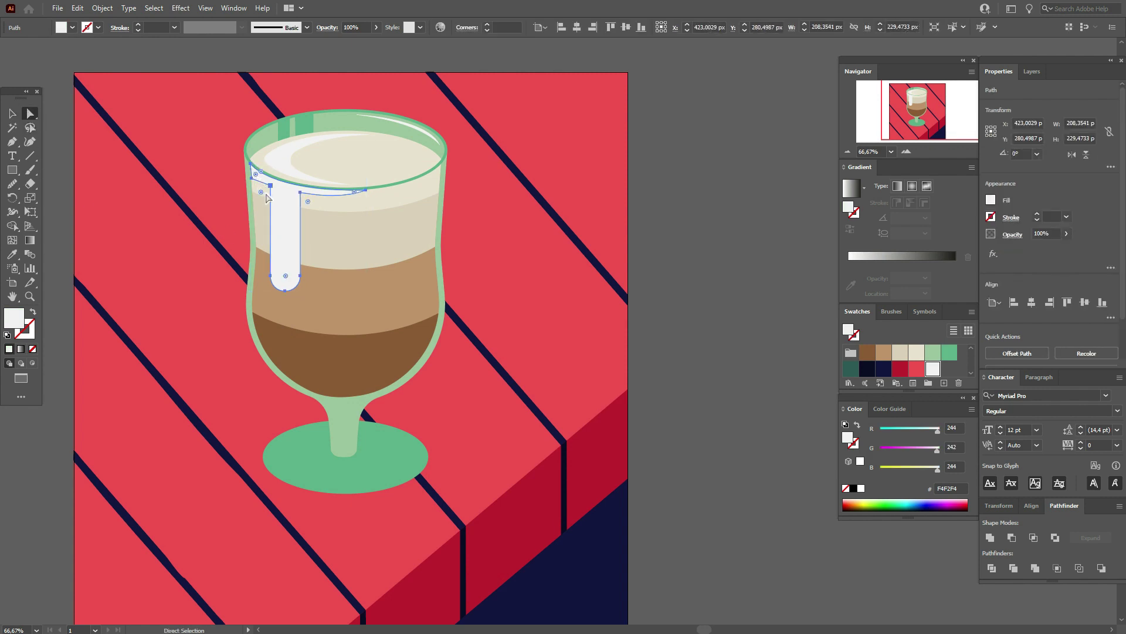
left_click(300, 193)
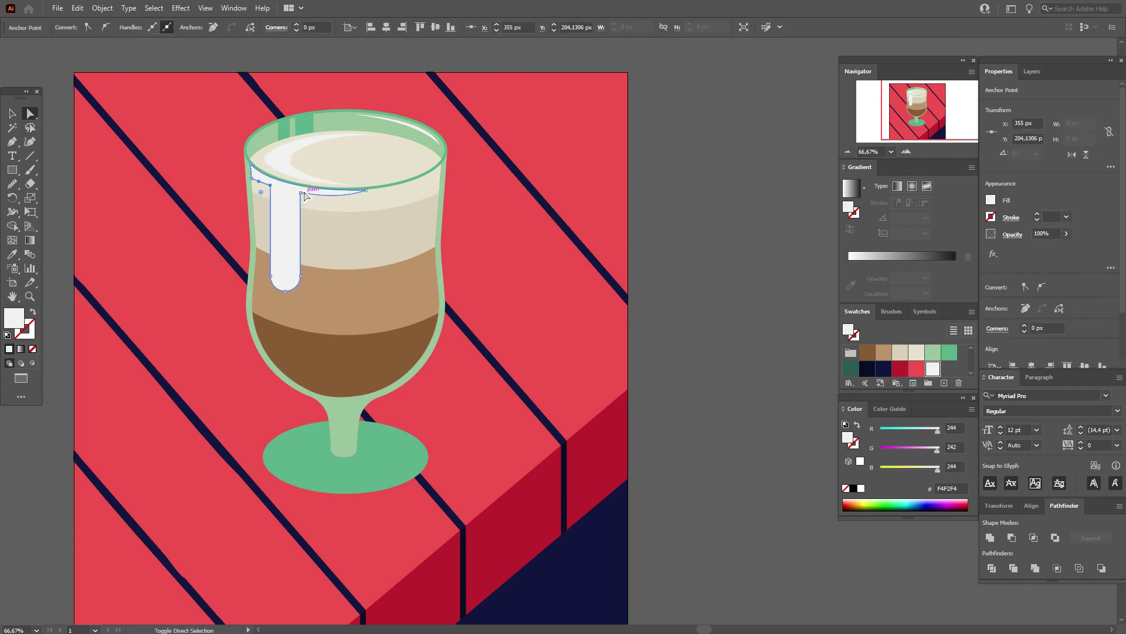
left_click_drag(301, 195, 321, 225)
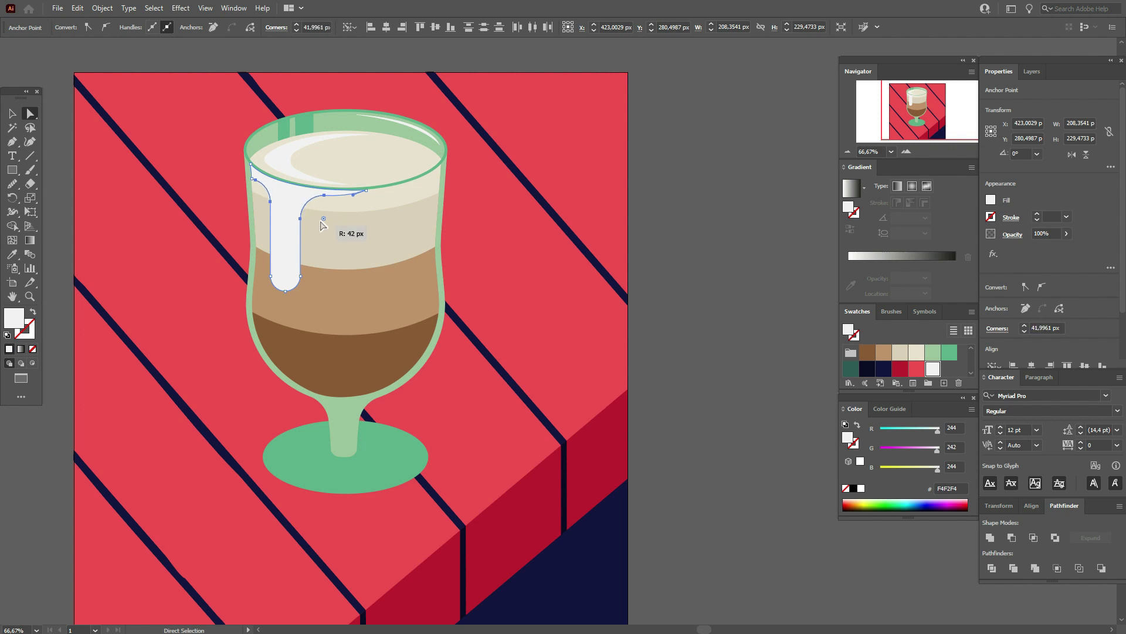
left_click(695, 267)
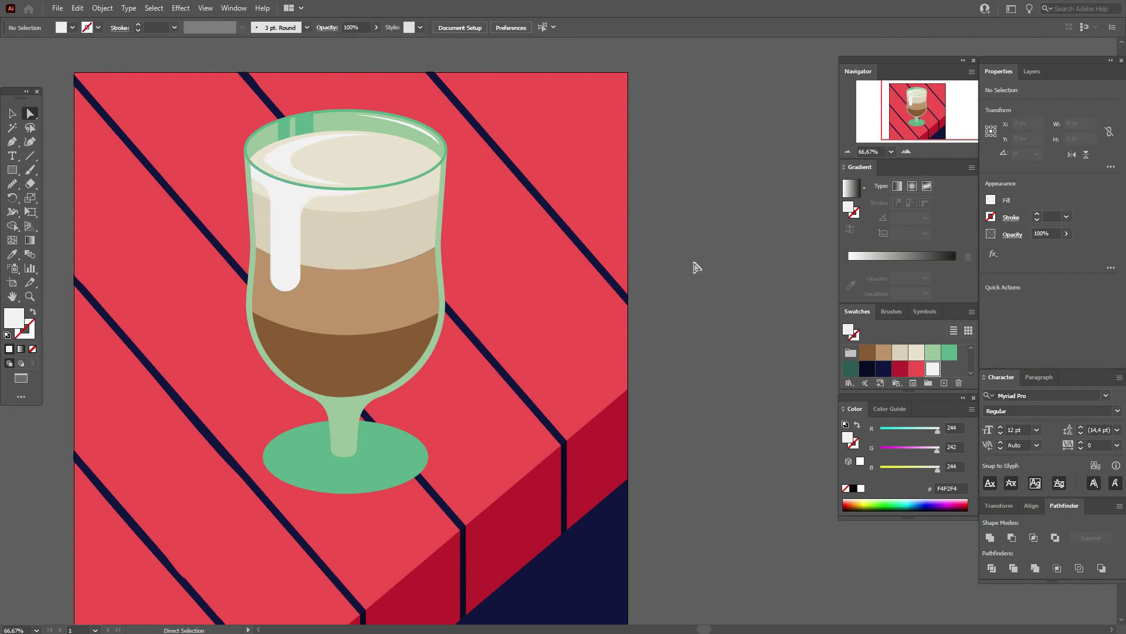
- Draw a thin curved white sliver in the dark coffee layer with the Pen tool
left_click(11, 142)
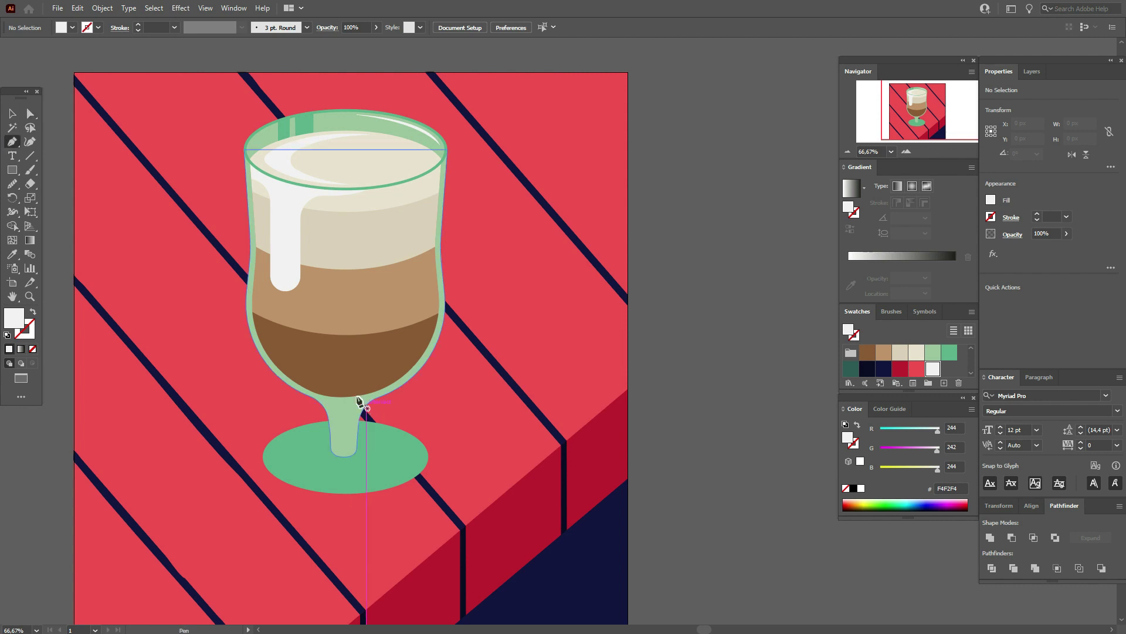
left_click(273, 317)
left_click_drag(339, 389, 406, 403)
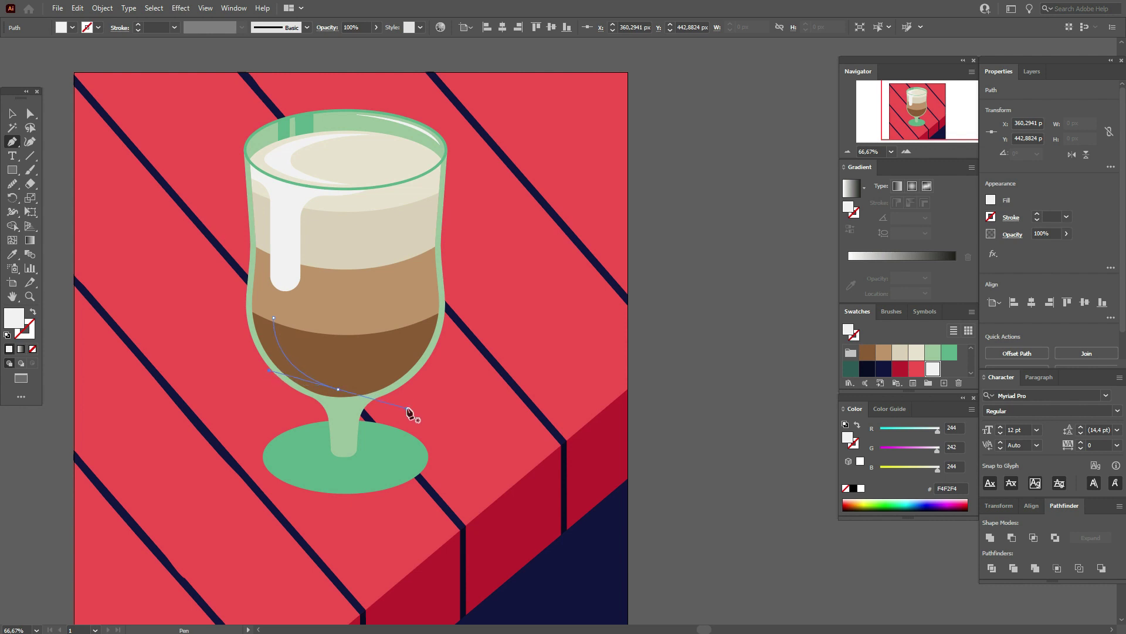
left_click(339, 389)
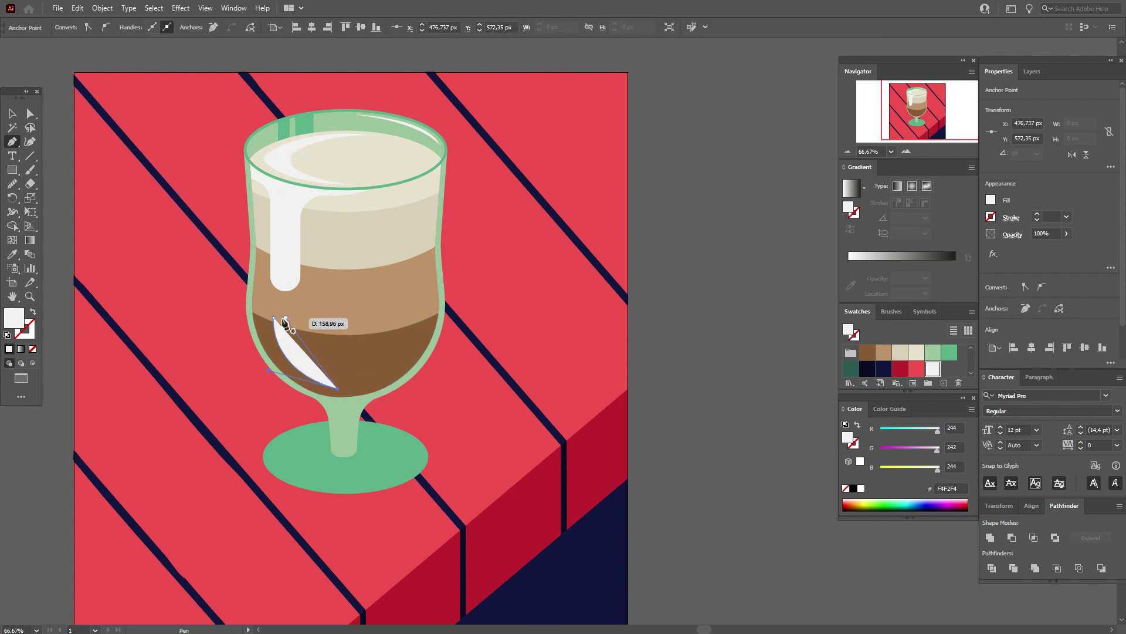
left_click_drag(273, 318, 256, 265)
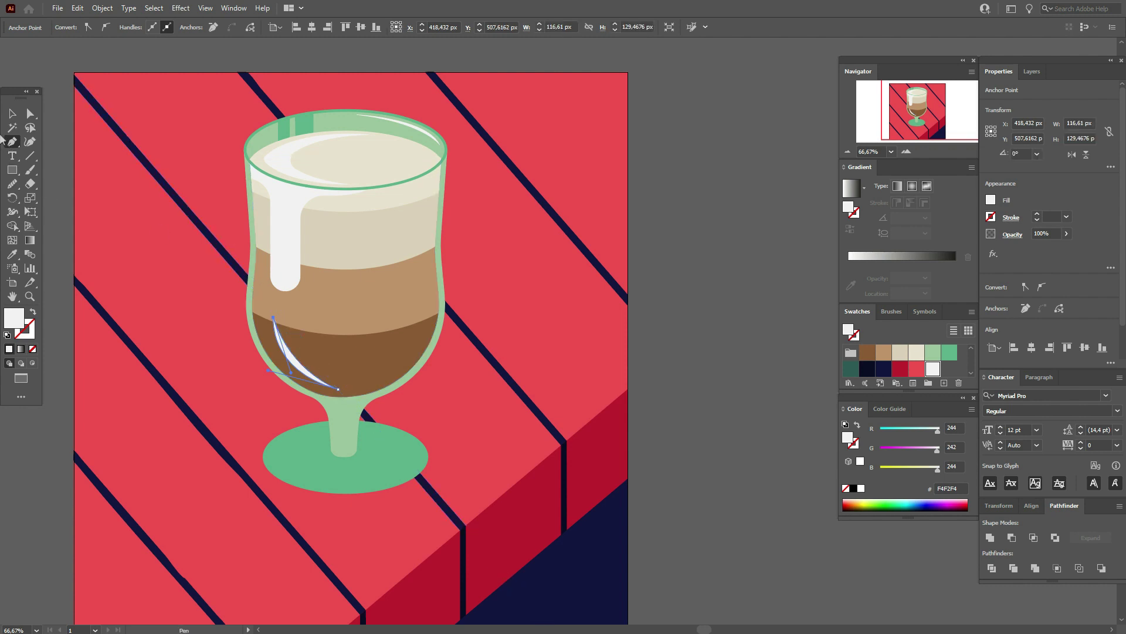
- Reposition the white sliver slightly within the coffee layer
key("v")
left_click(356, 372)
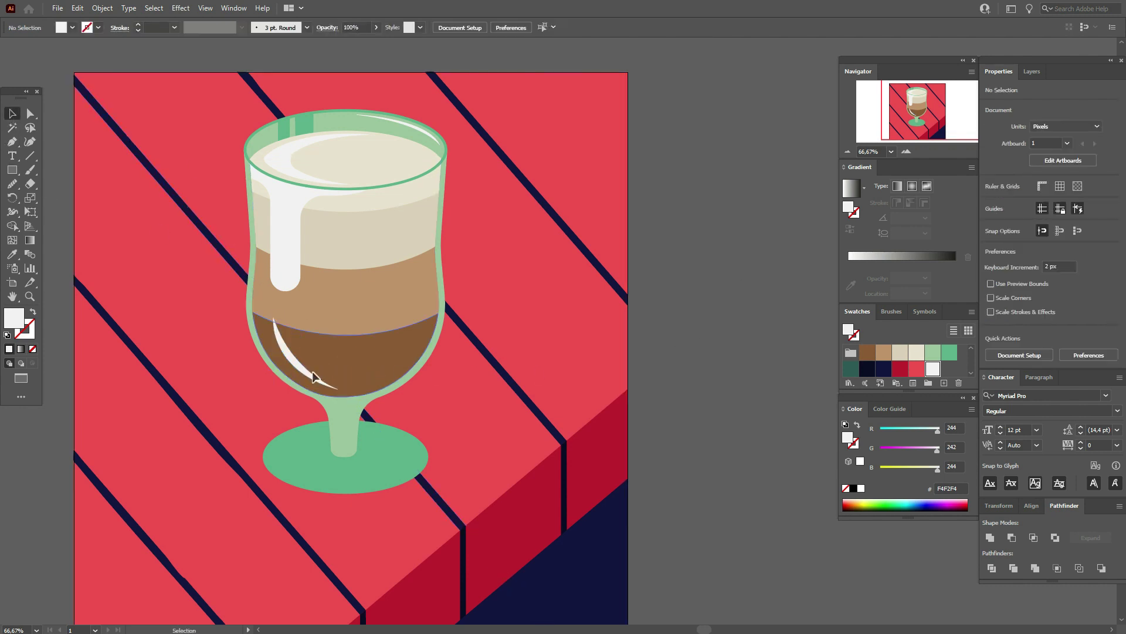
left_click_drag(309, 370, 308, 370)
left_click(731, 367)
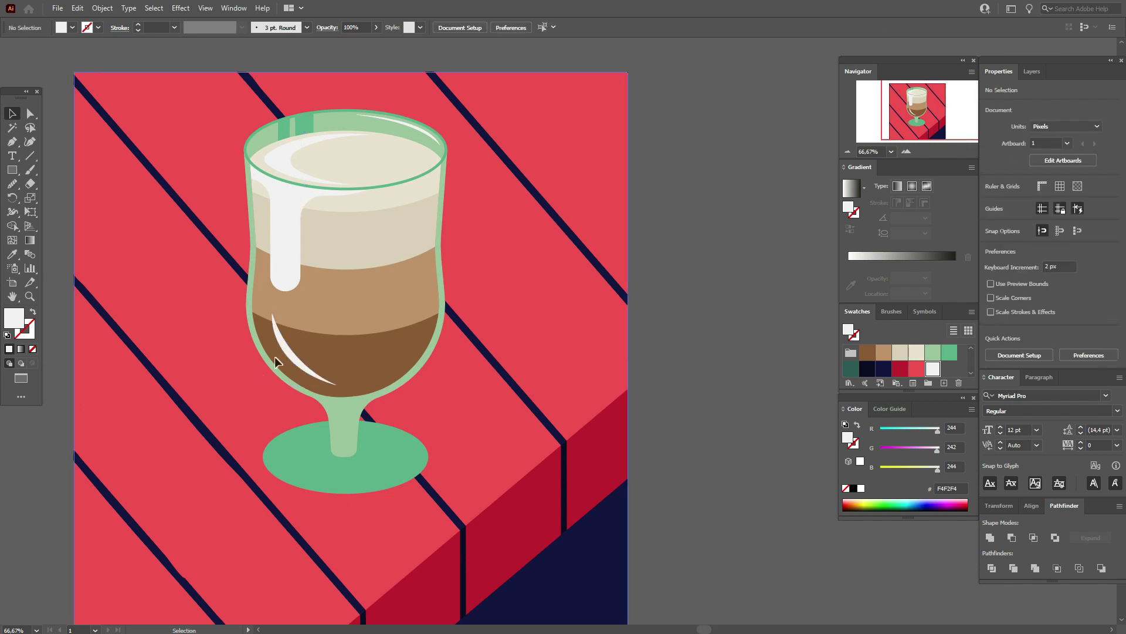
- Slightly round the sliver's sharp corners and nudge it about 7 px
left_click(29, 113)
left_click(271, 320)
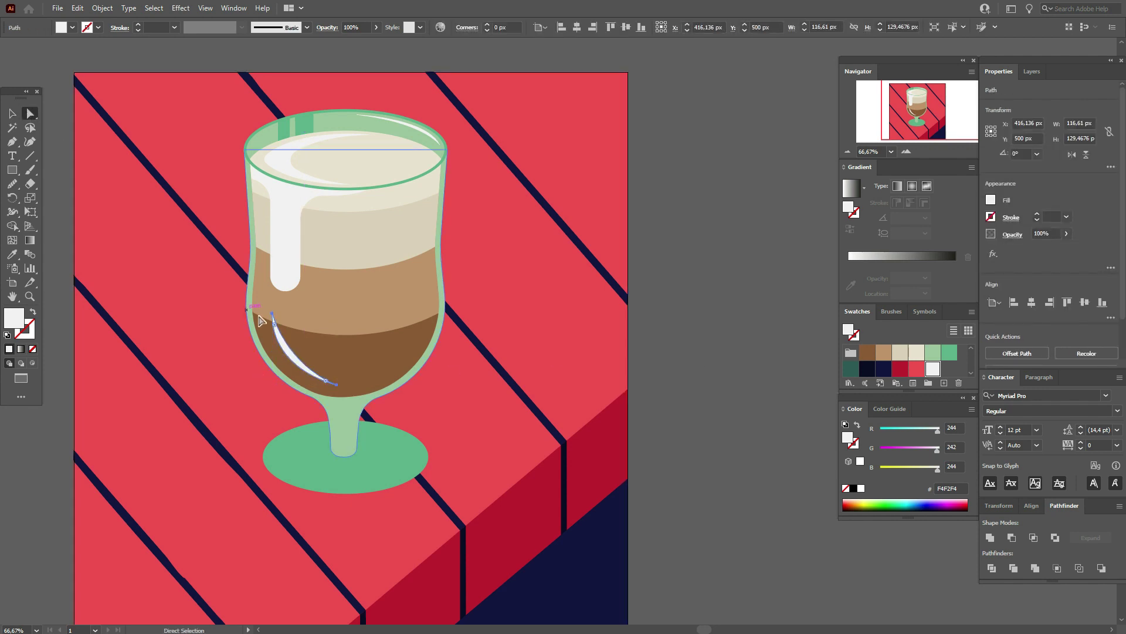
left_click_drag(275, 326, 278, 333)
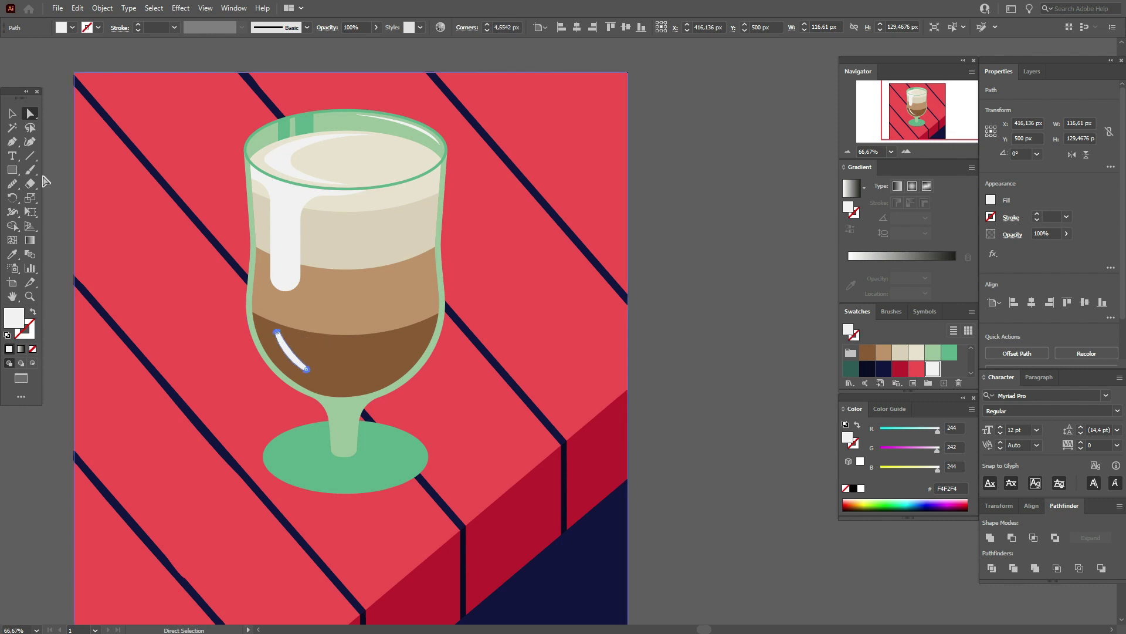
left_click(10, 114)
left_click(660, 352)
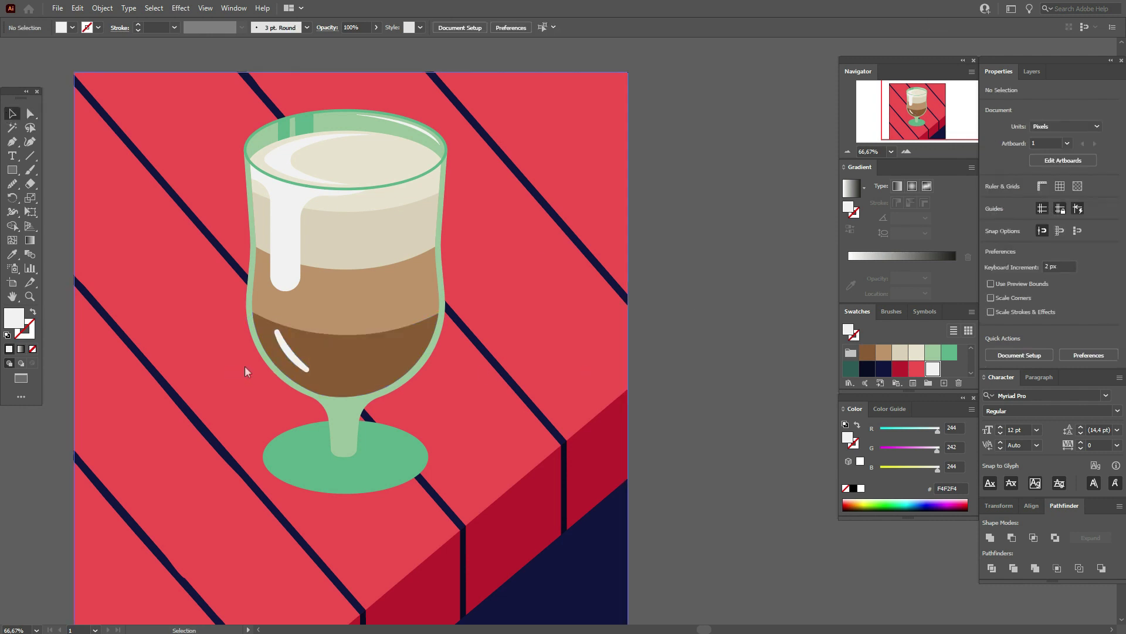
left_click_drag(295, 362, 294, 359)
- Shift the brown liquid shape three nudges to the left
left_click(763, 371)
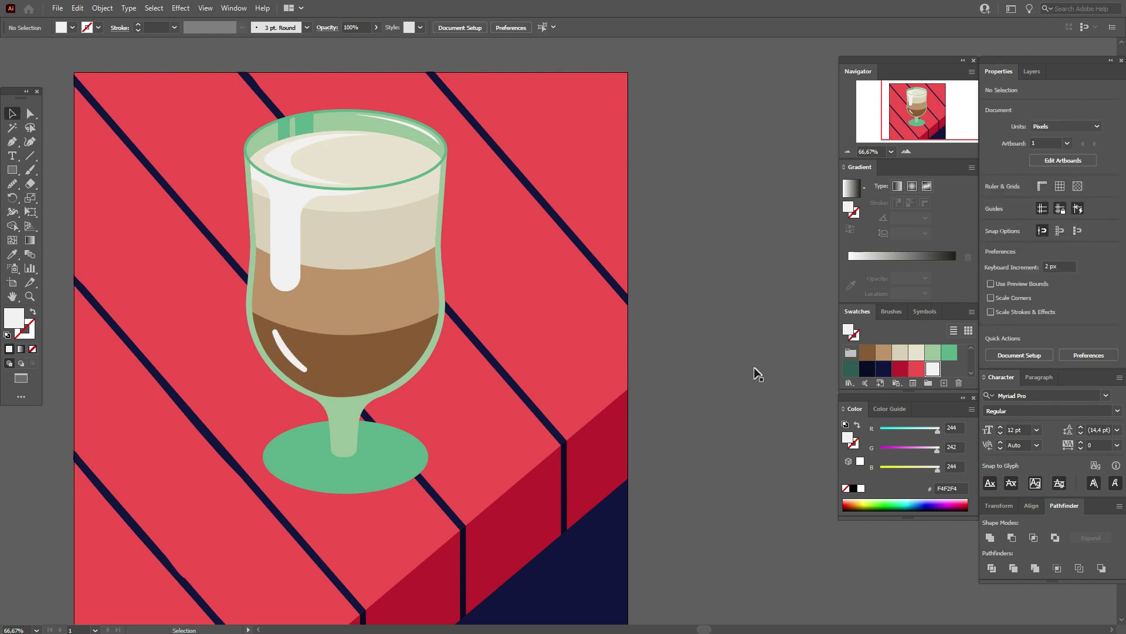
left_click(385, 301, "ctrl")
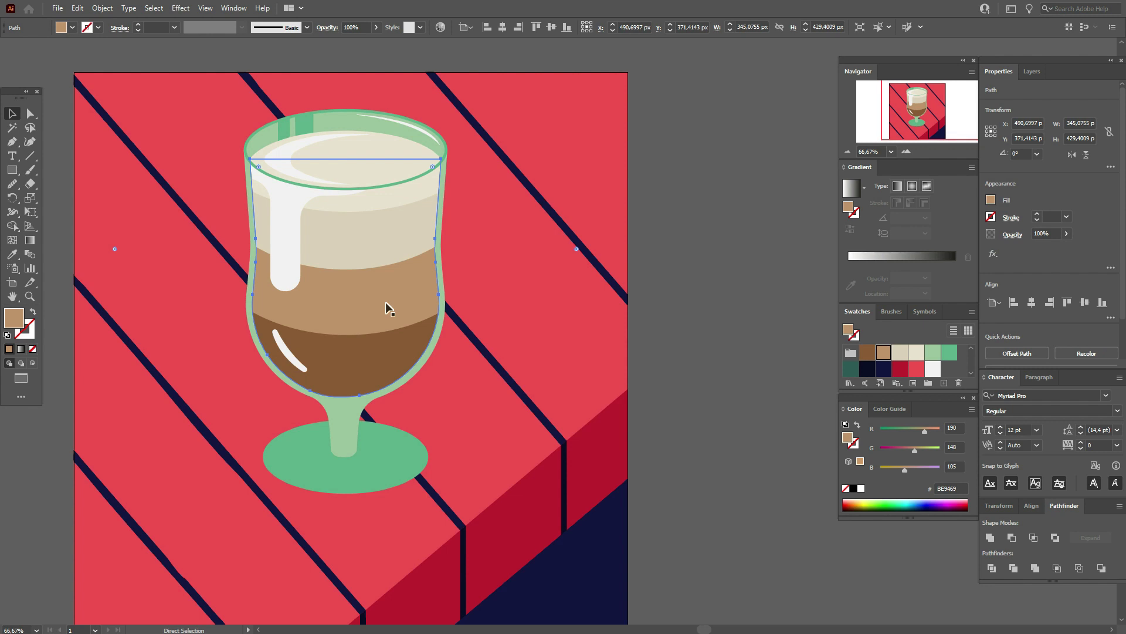
key("Left")
key("Left")
key("Left")
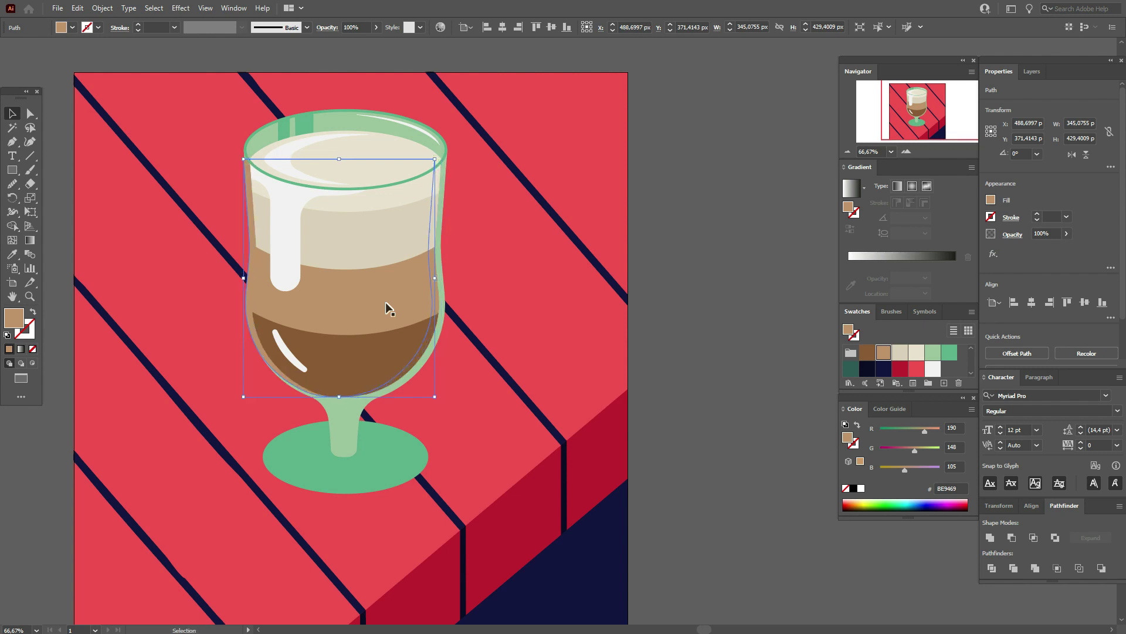
key("Left")
key("Left")
key("Left")
key("Left")
key("Left")
key("Left")
key("Left")
key("Left")
key("Left")
key("Left")
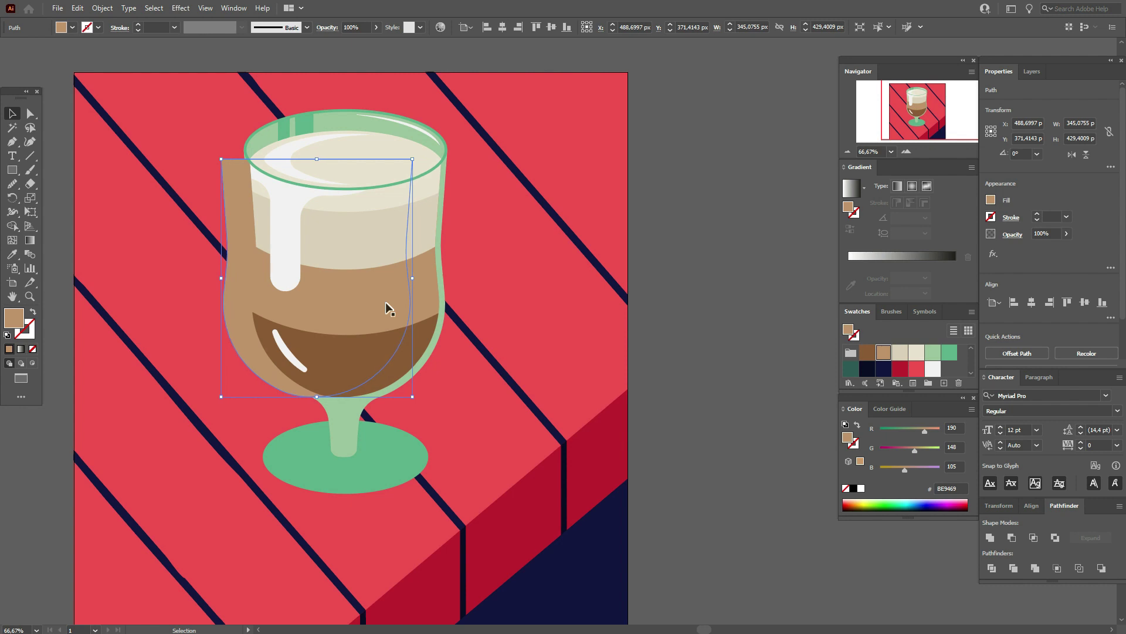
key("Left")
key("Left")
key("Left")
- Cut away the overlap of the two liquid shapes, ungroup, and delete the left sliver
left_click(419, 297, "shift")
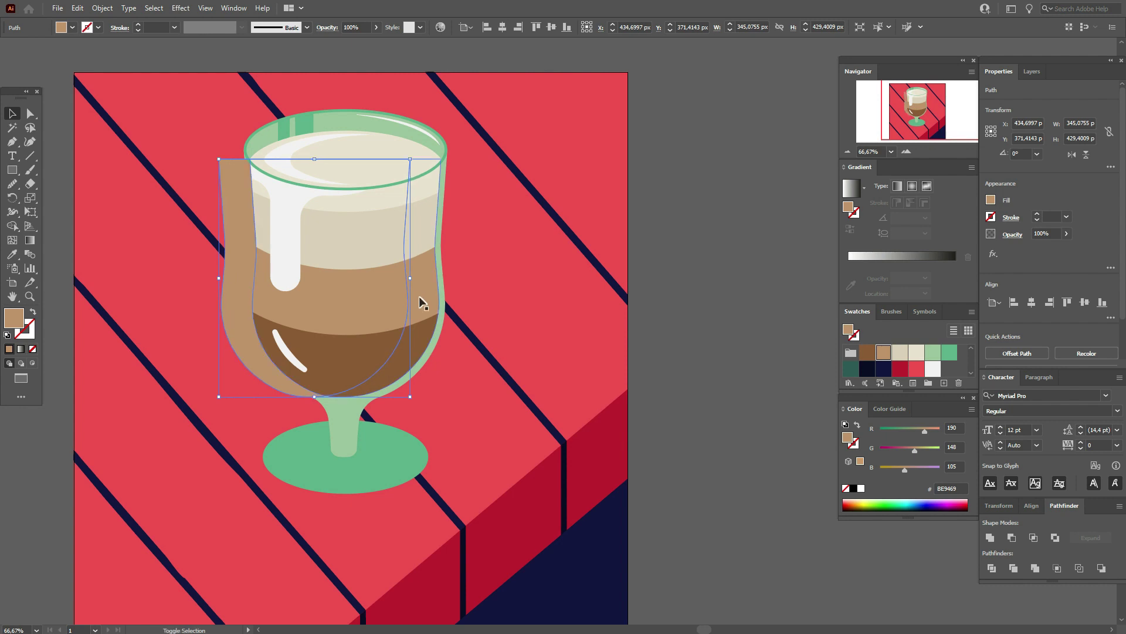
left_click(1055, 538)
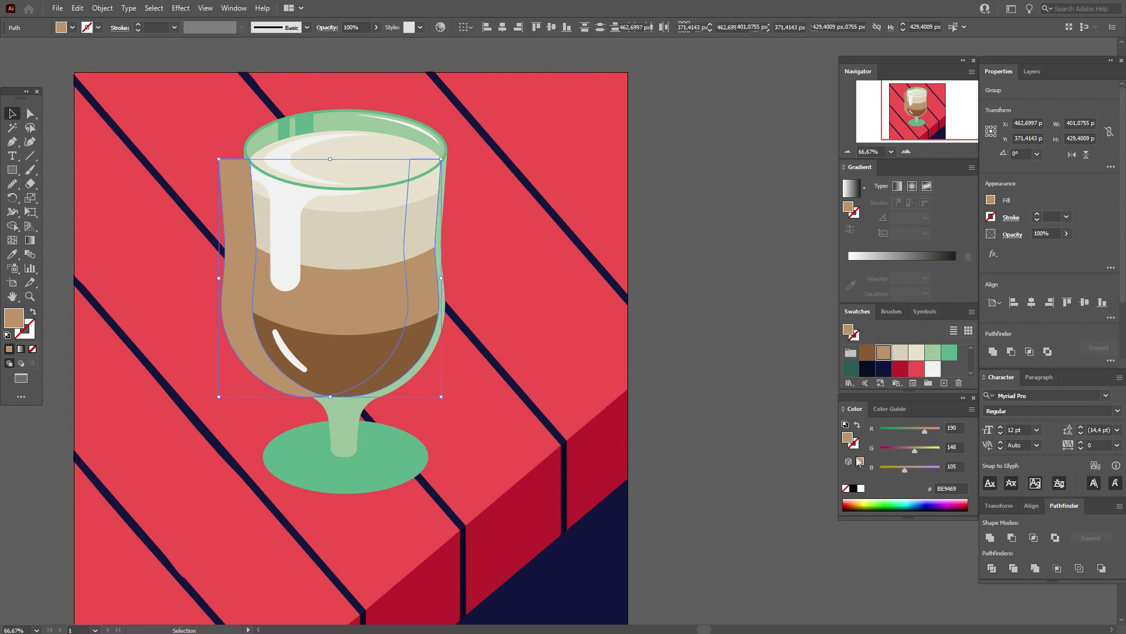
right_click(432, 282)
left_click(516, 380)
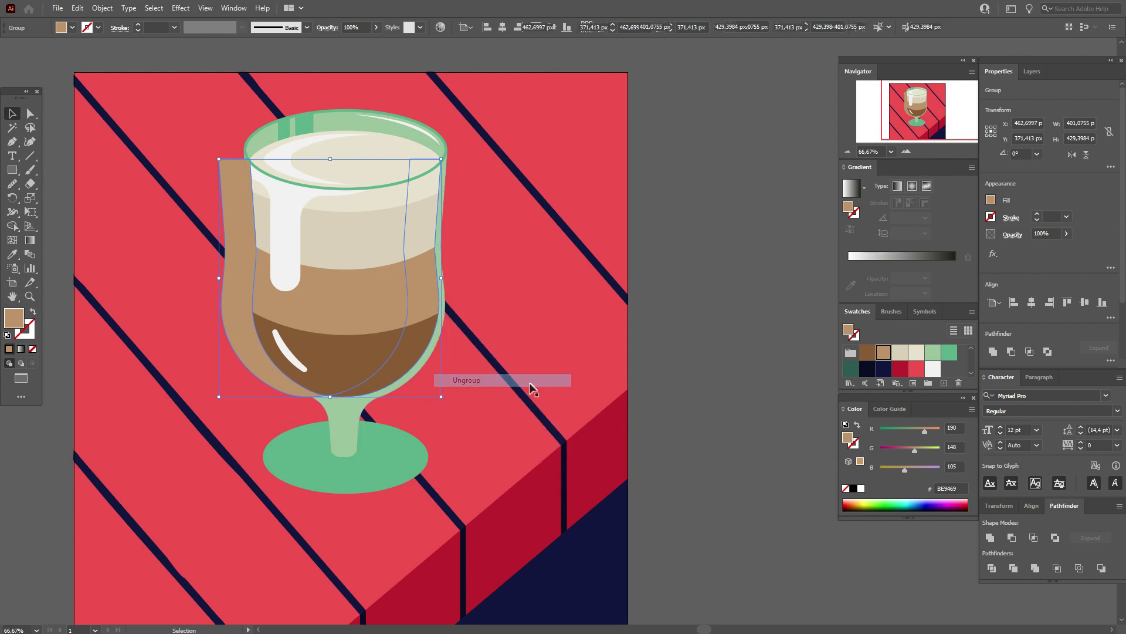
left_click(430, 295)
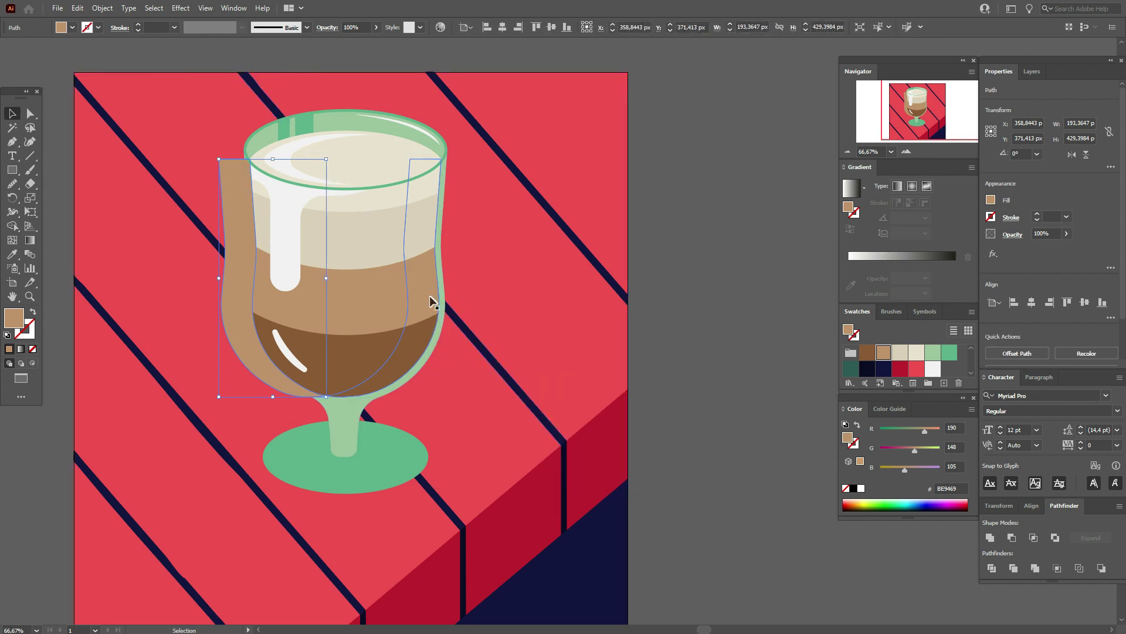
key("Delete")
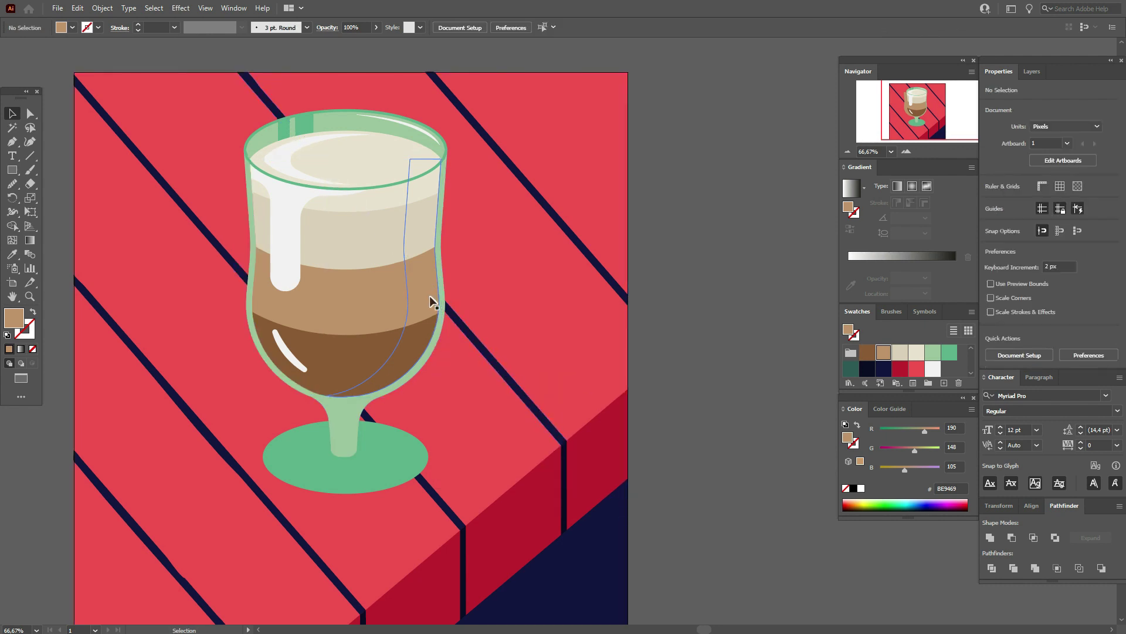
- Give the remaining right sliver a darkening blend mode and bring it to the front
left_click(429, 296)
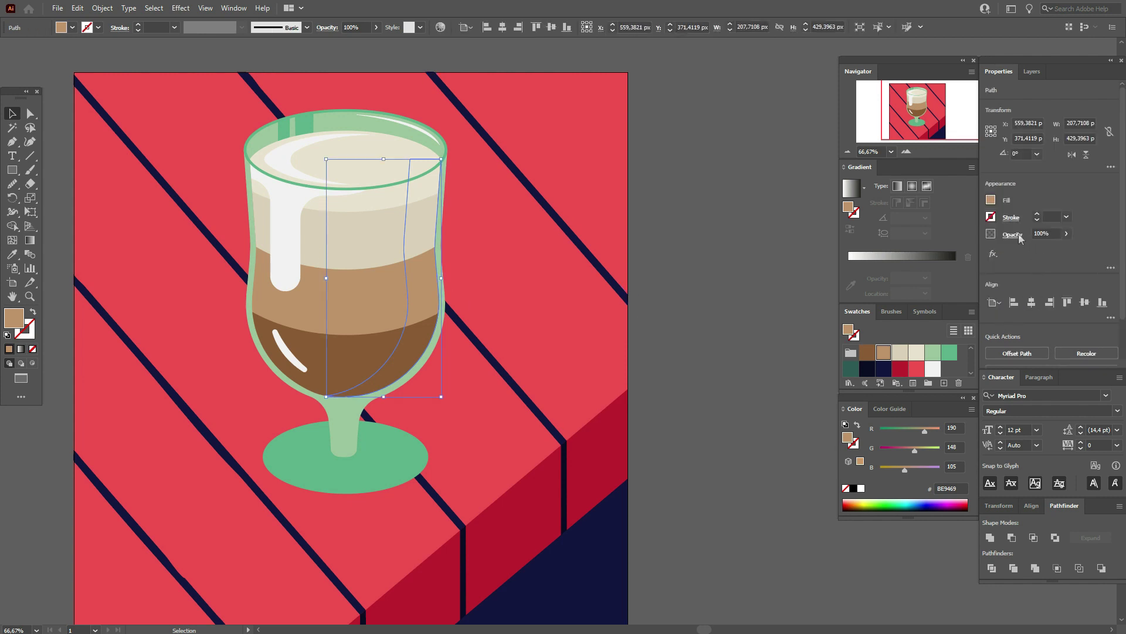
left_click(1013, 234)
left_click(919, 256)
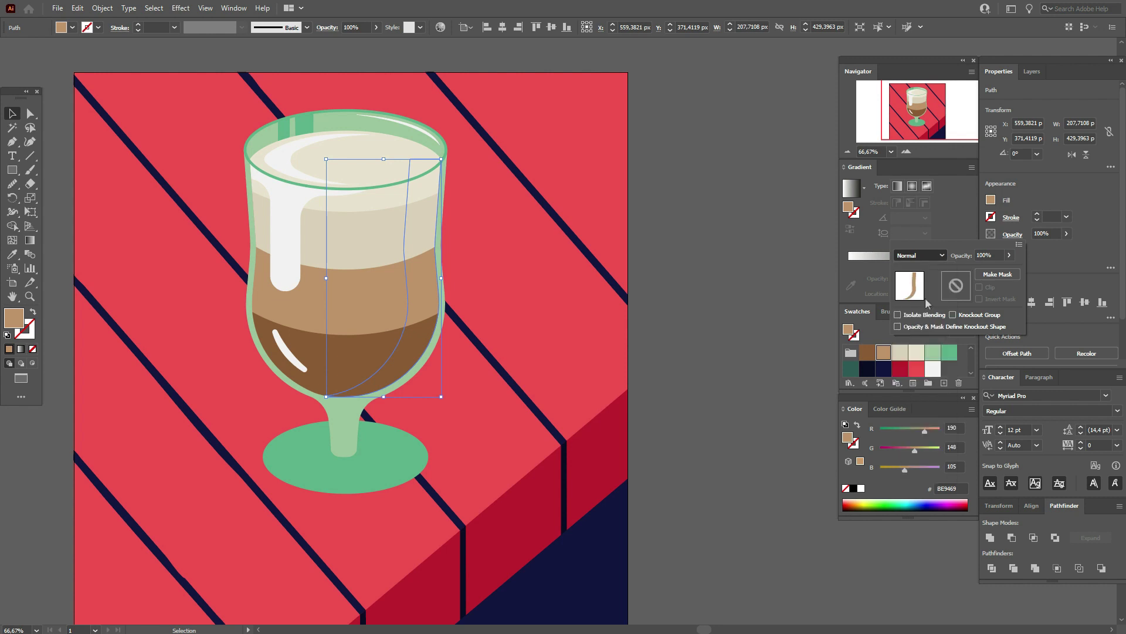
left_click(501, 297)
right_click(426, 294)
mouse_move(493, 505)
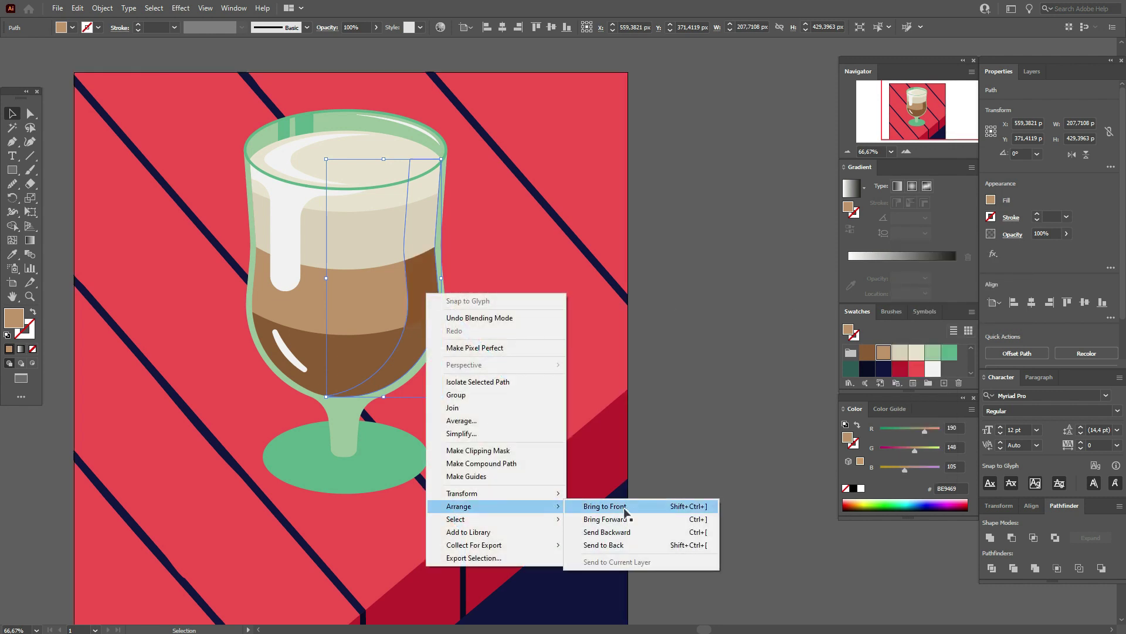
left_click(628, 505)
left_click(704, 434)
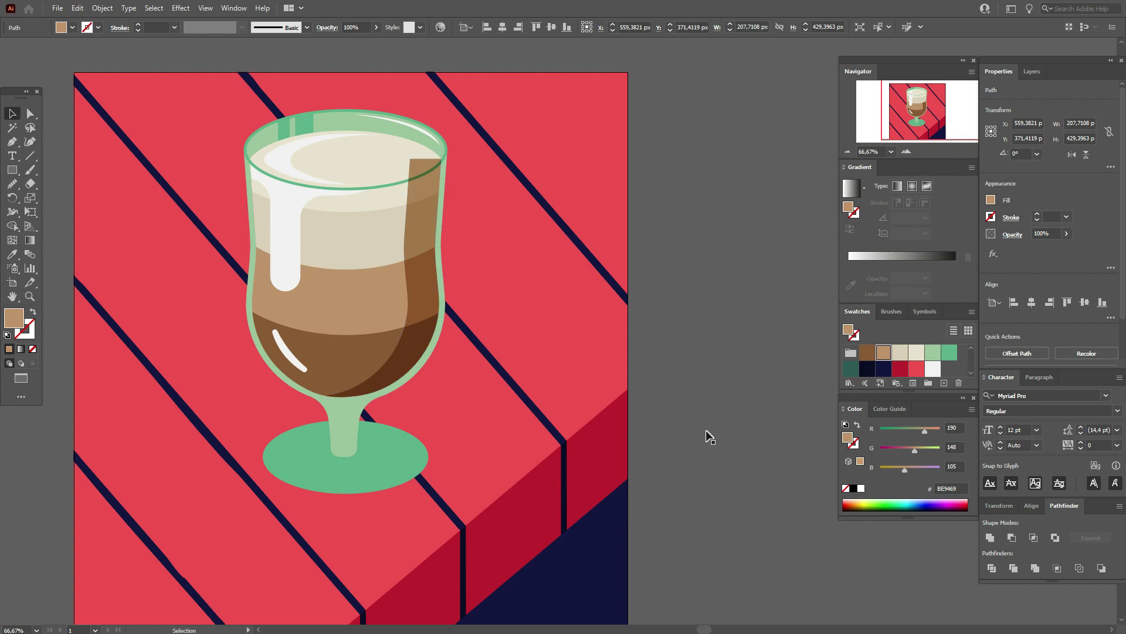
- Bring the glass rim ellipse and its two highlights back to the front
left_click(356, 187)
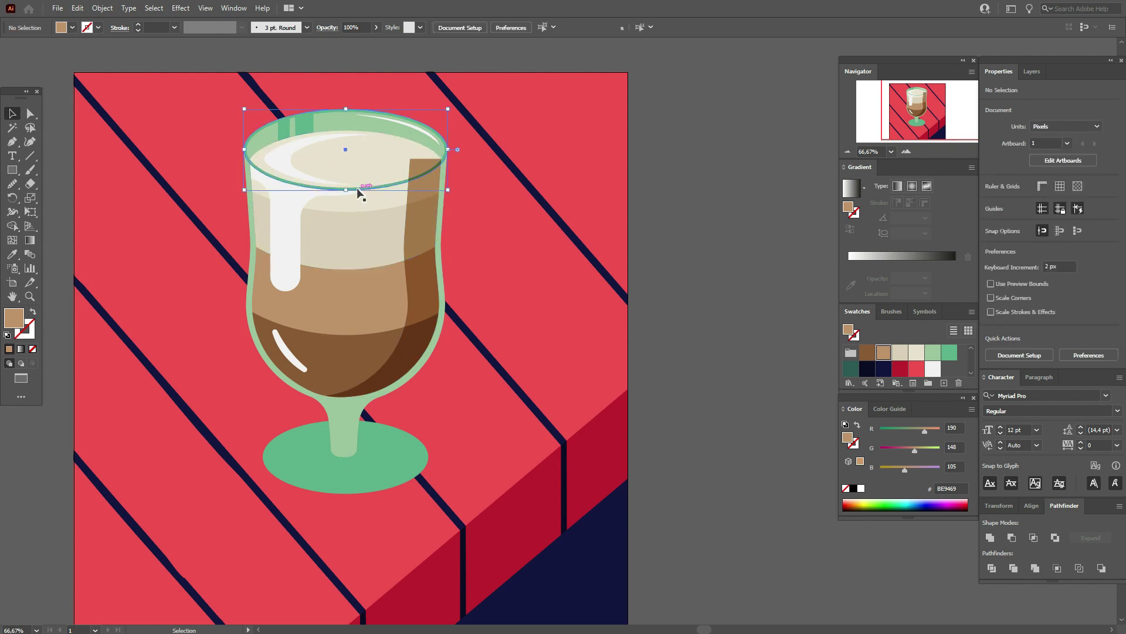
left_click(284, 129, "shift")
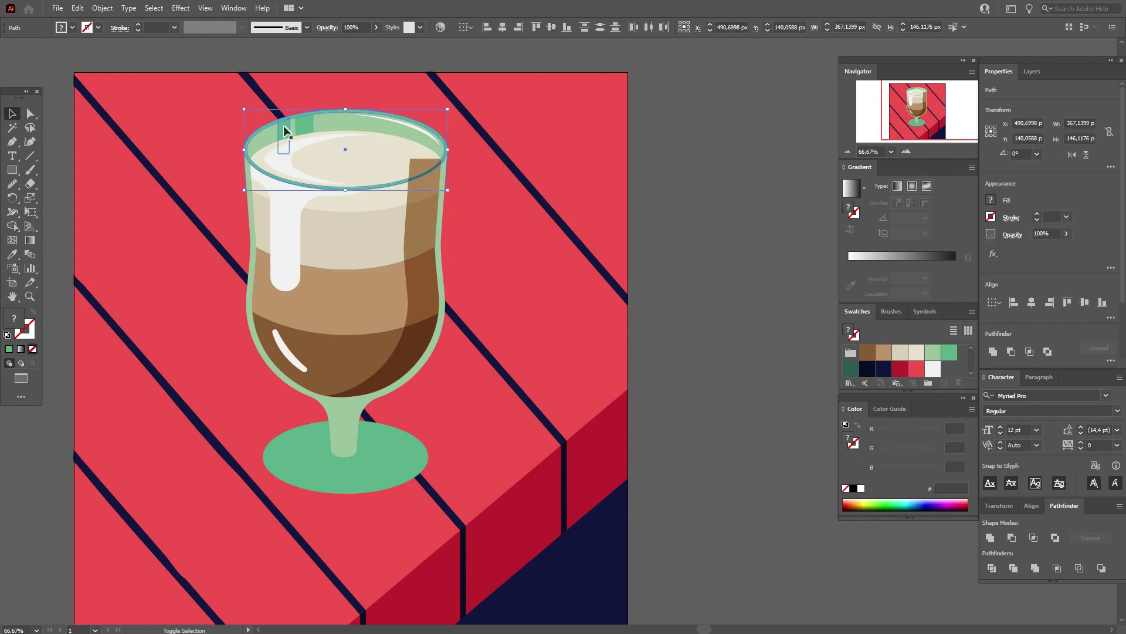
left_click(304, 124, "shift")
right_click(391, 171)
left_click(564, 357)
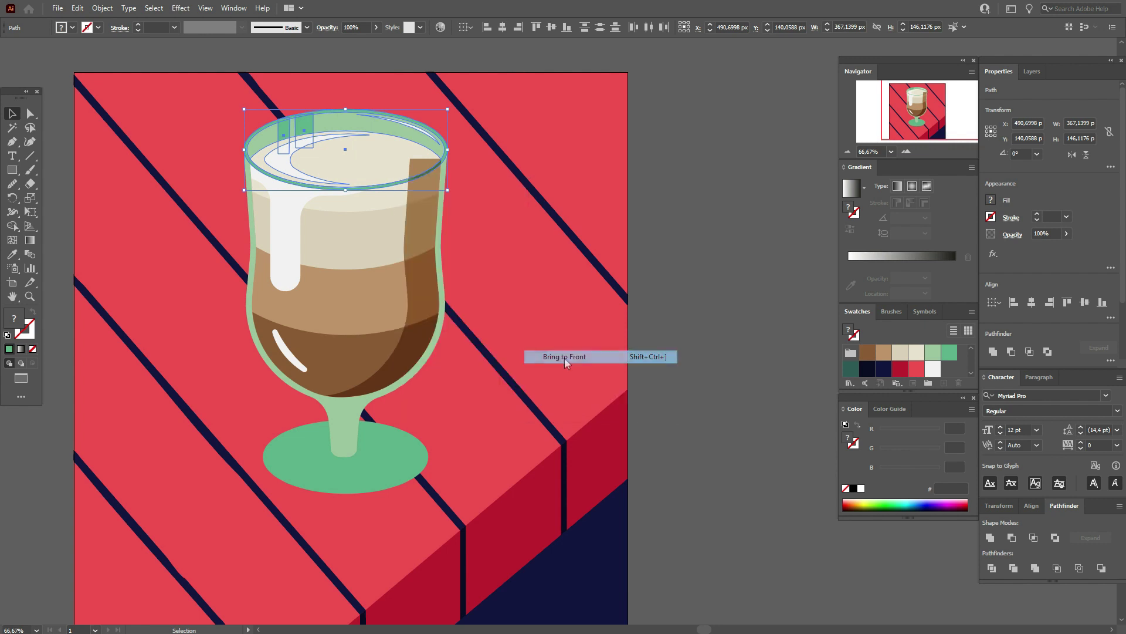
left_click(688, 325)
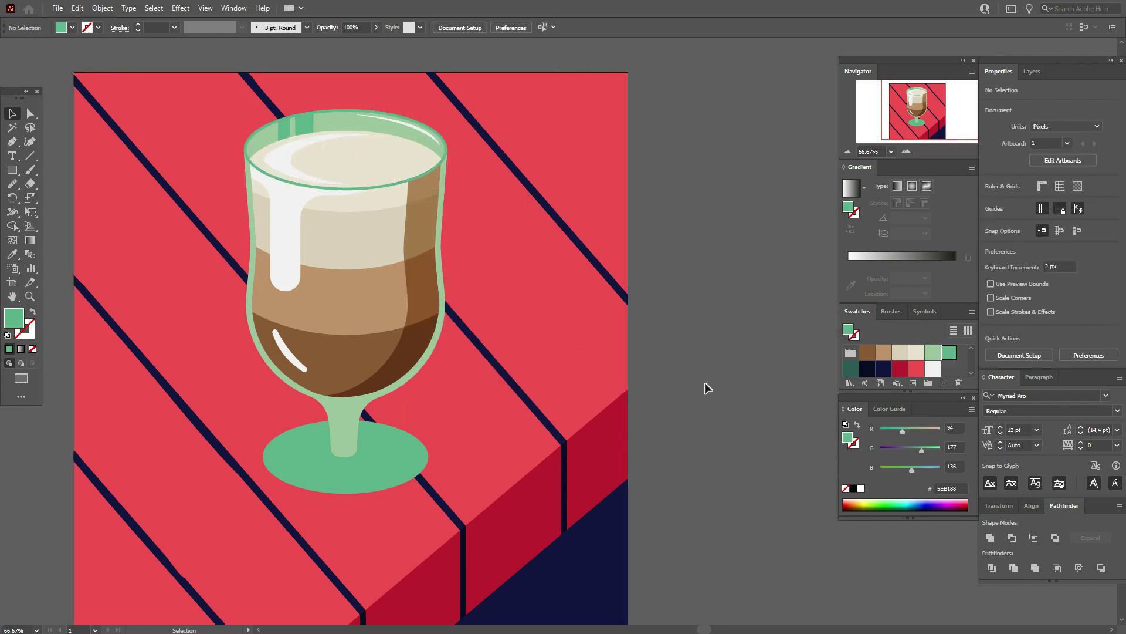
- Intersect the right shadow sliver with the dark brown coffee layer
left_click(379, 350)
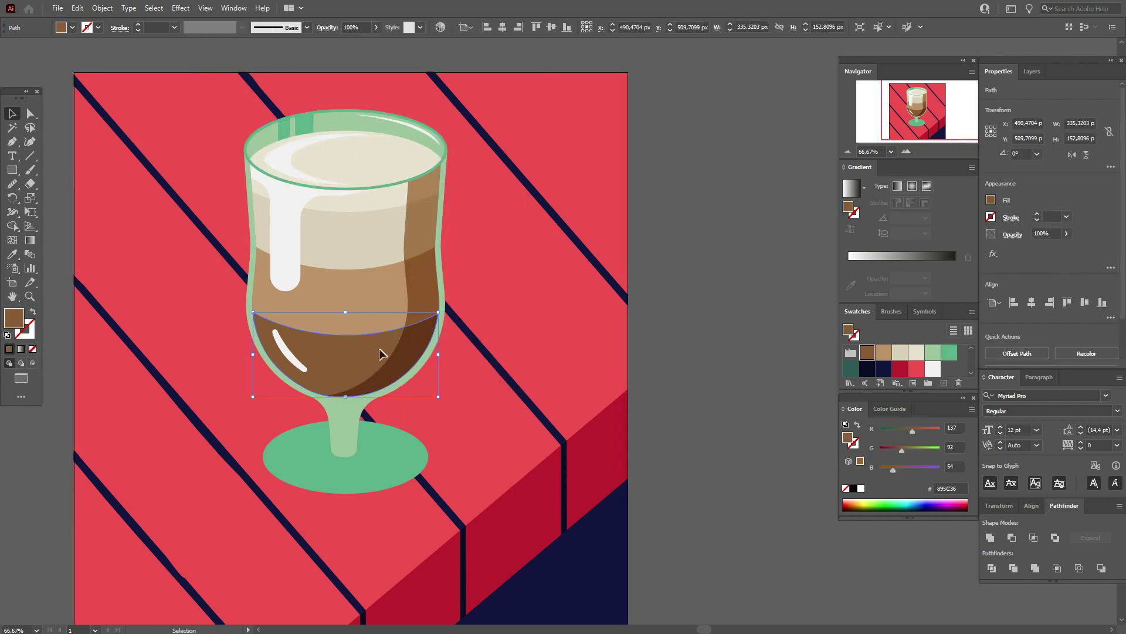
key("a")
key("v")
left_click(414, 356)
key("a")
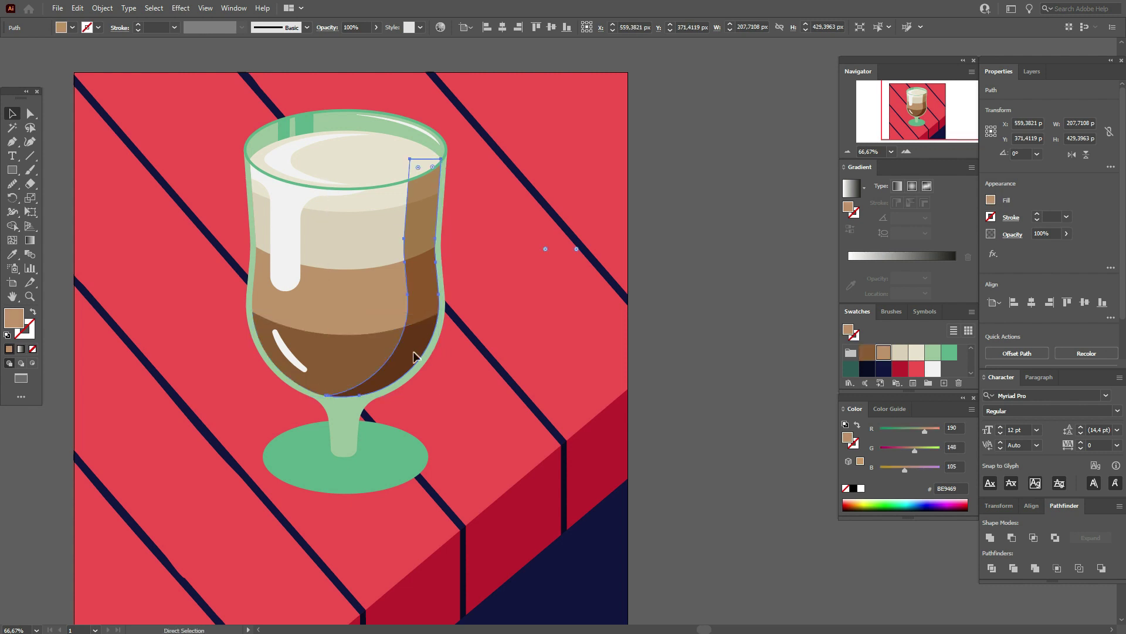
key("v")
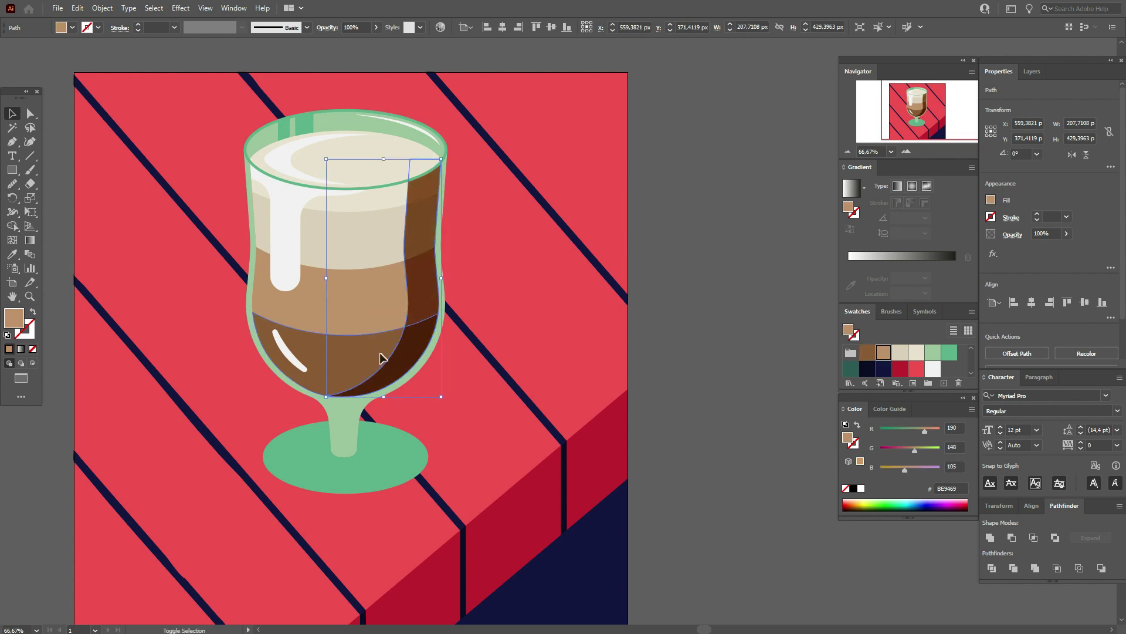
left_click(382, 359, "shift")
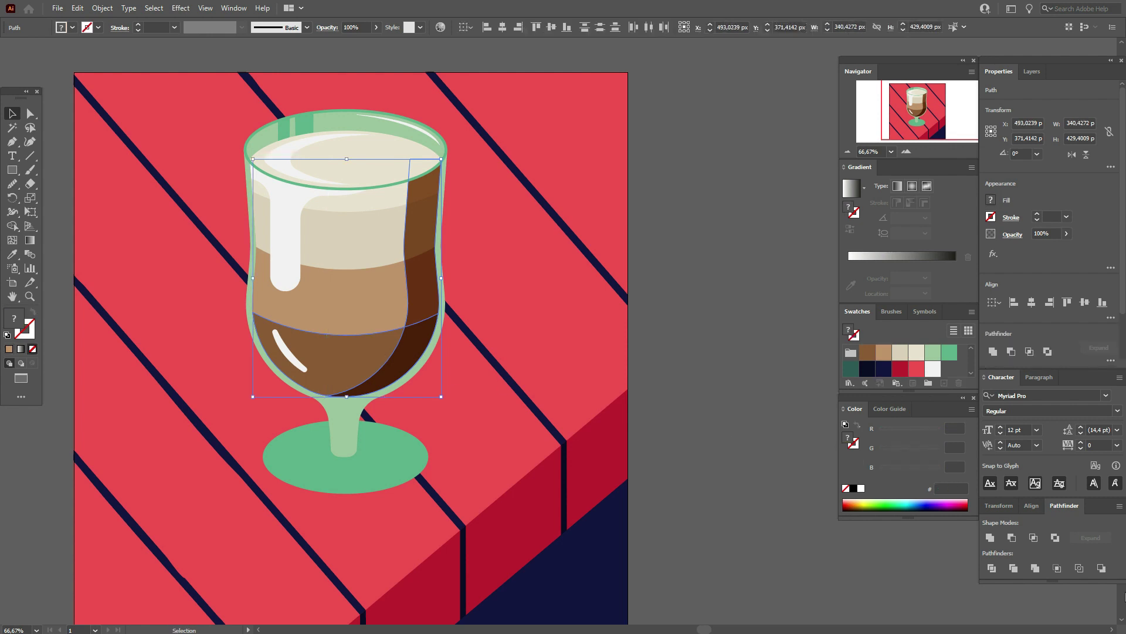
left_click(1029, 538)
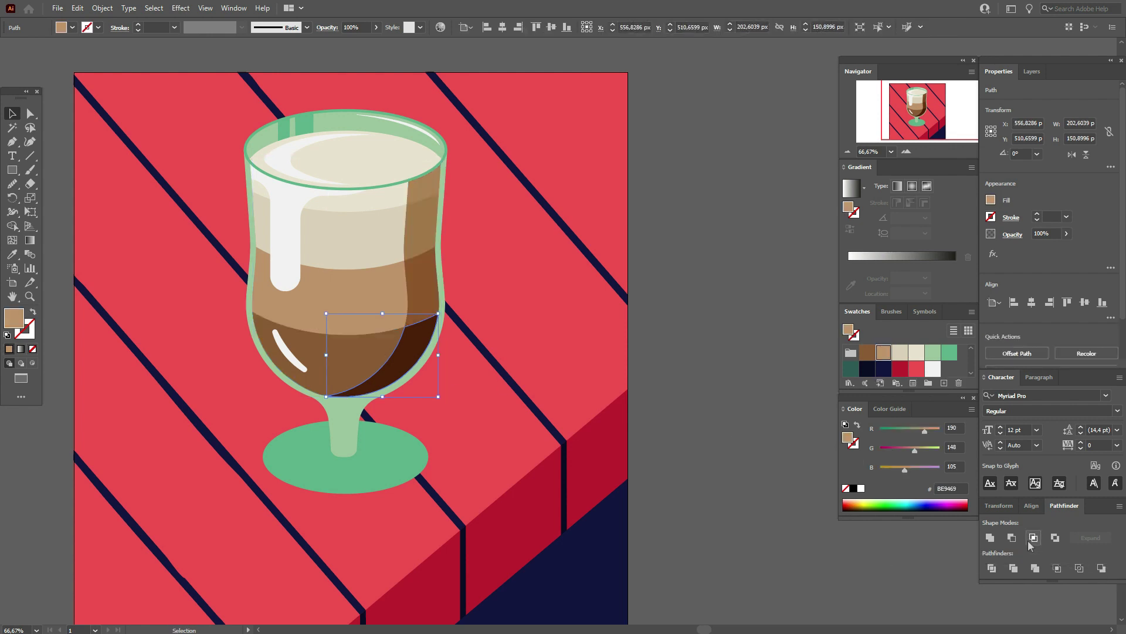
left_click(709, 404)
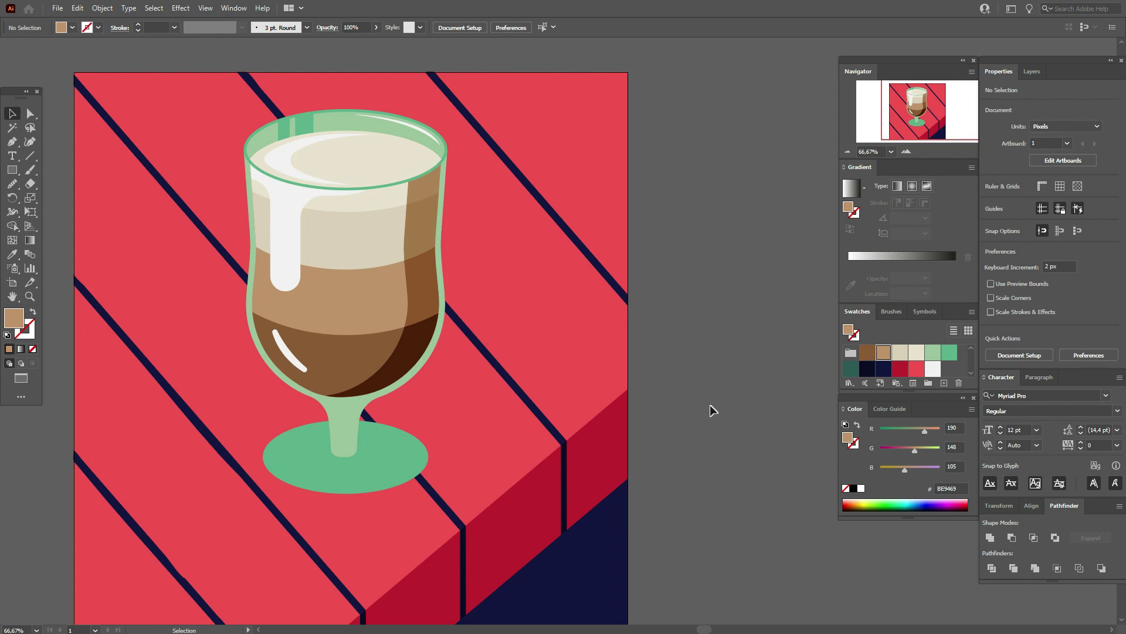
- Recolour the right-side coffee shadow shape darker brown 895C36
left_click(430, 298)
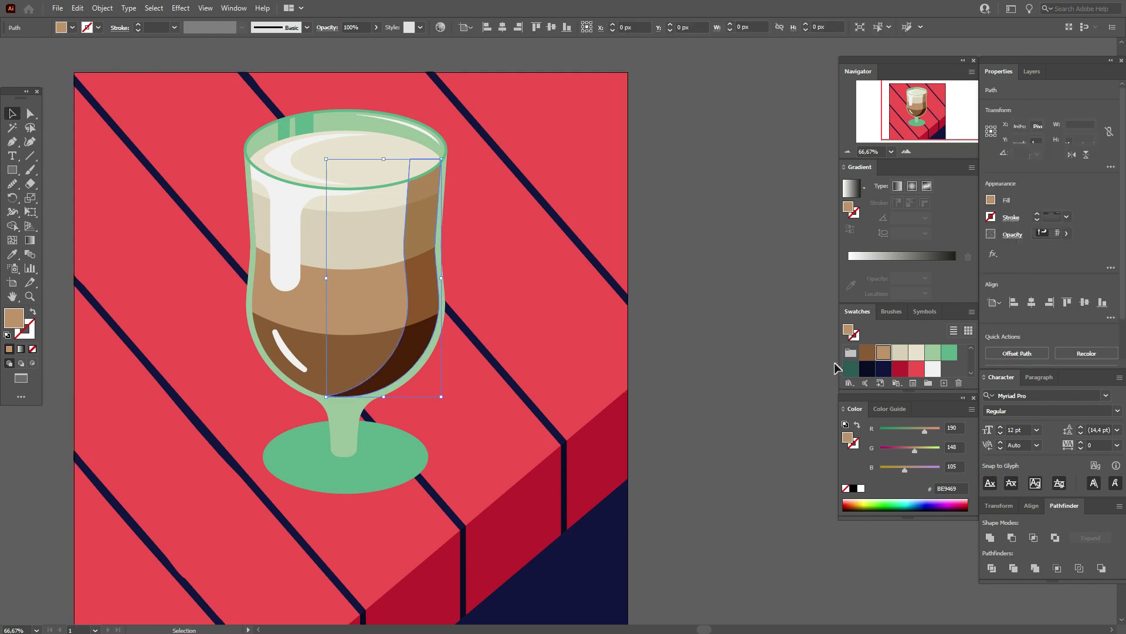
left_click(867, 352)
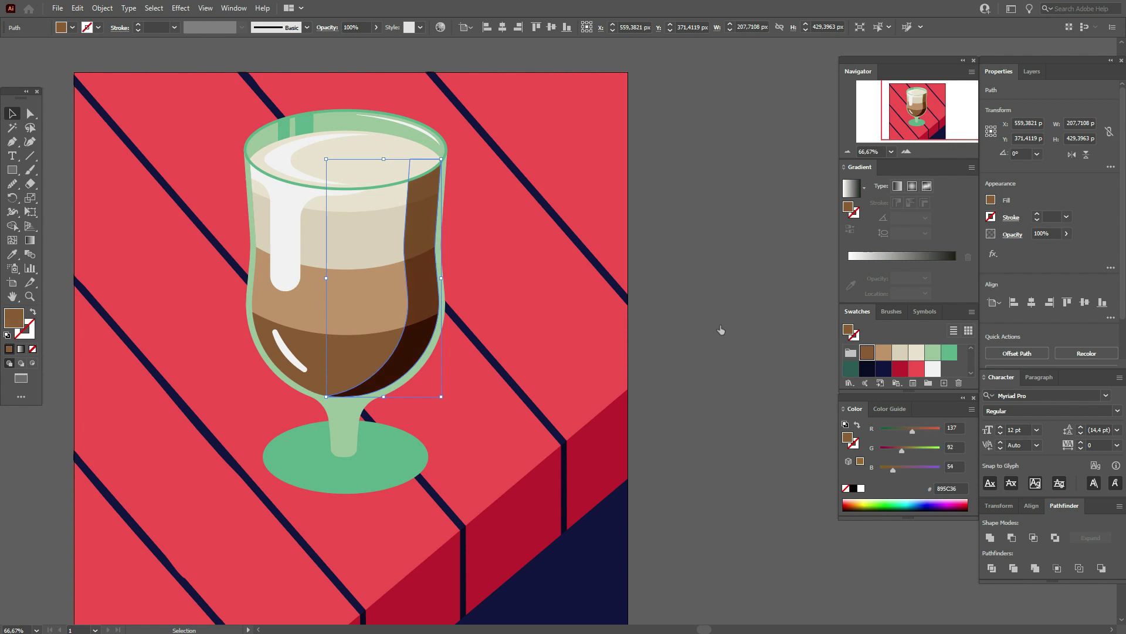
left_click(721, 329)
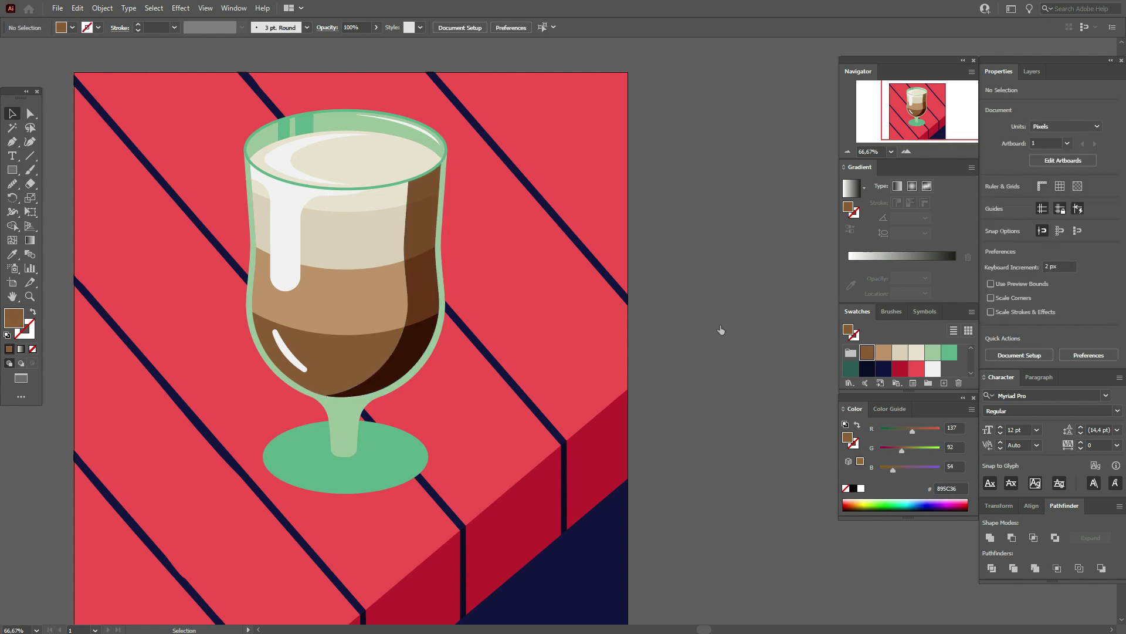
- With a dark green fill, draw a leaf-shaped shadow from the rim's right edge down the stem
left_click(851, 370)
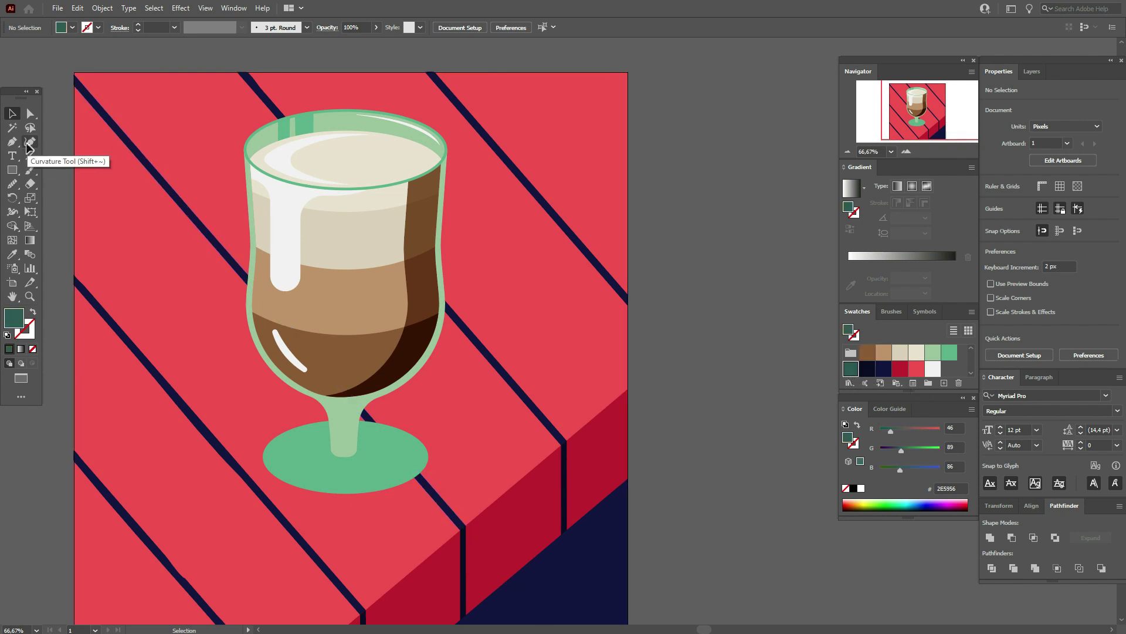
left_click(30, 142)
left_click(451, 139)
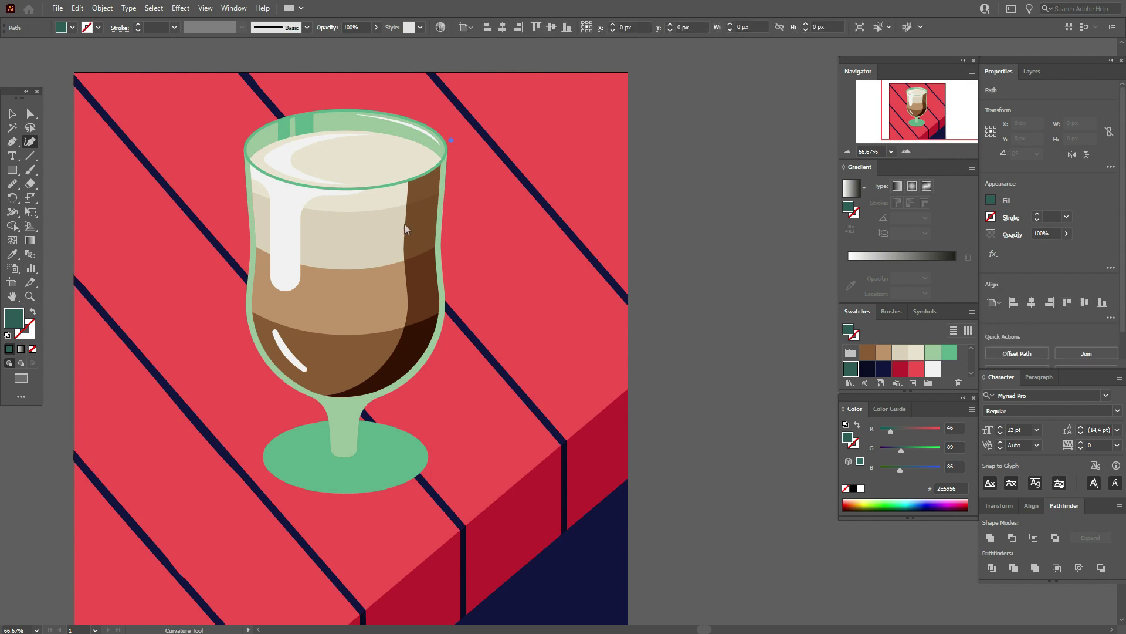
left_click(315, 350)
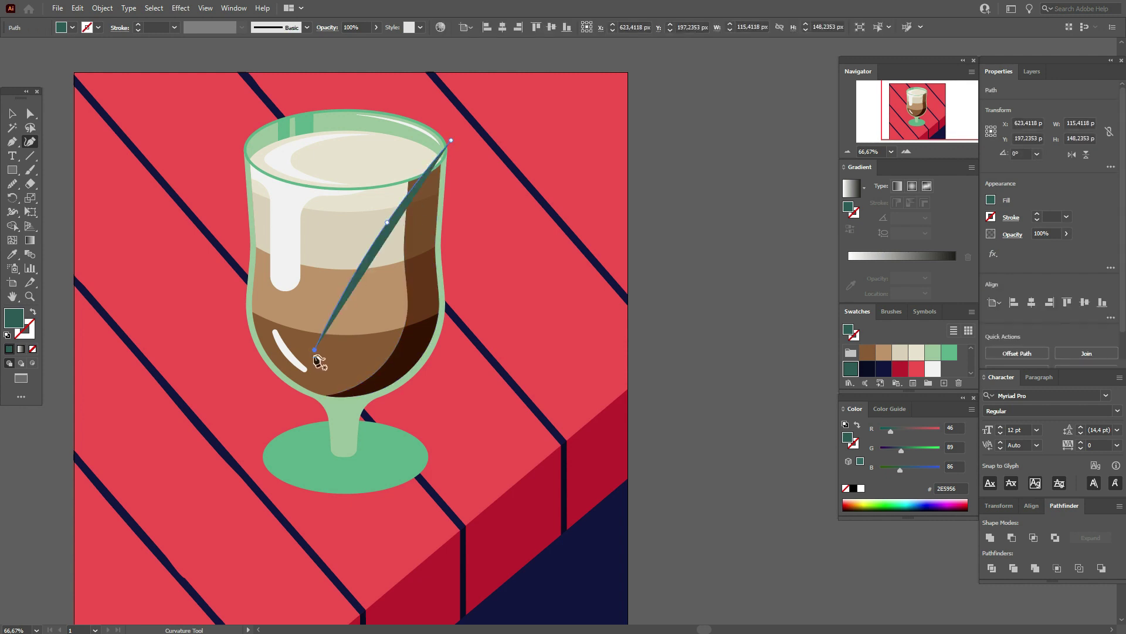
left_click(332, 405)
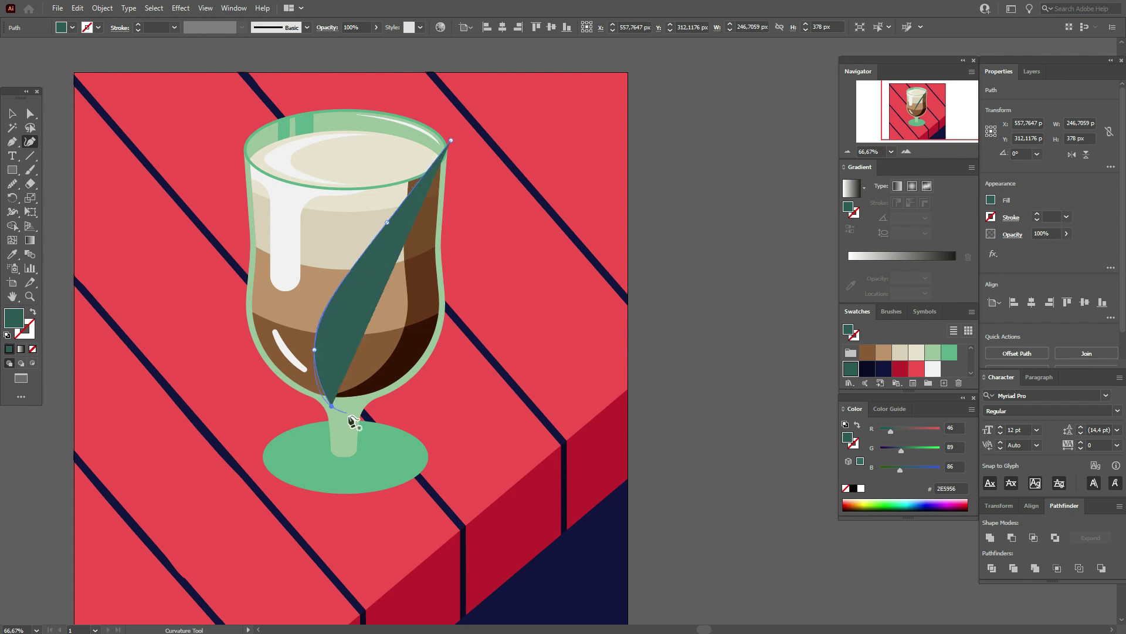
left_click(349, 418)
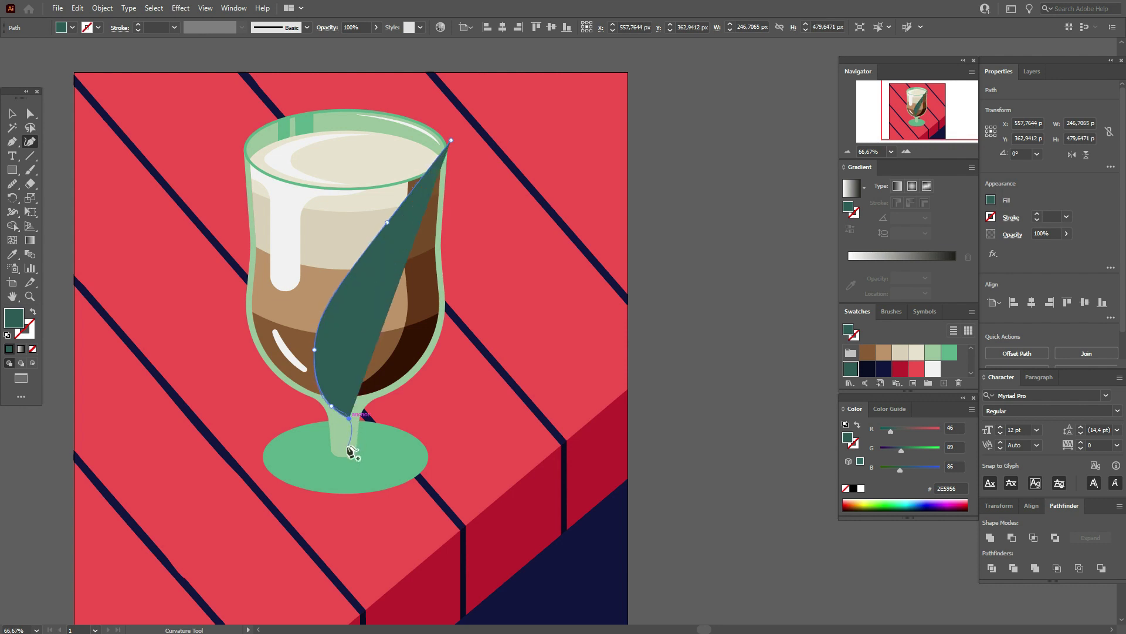
left_click(347, 447)
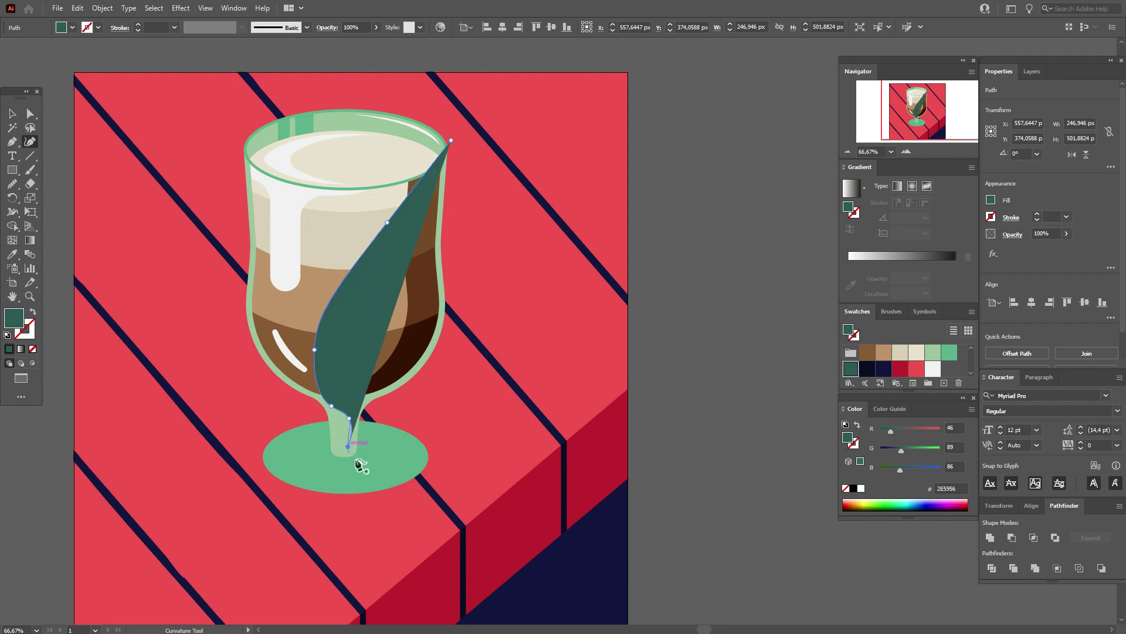
left_click(356, 459)
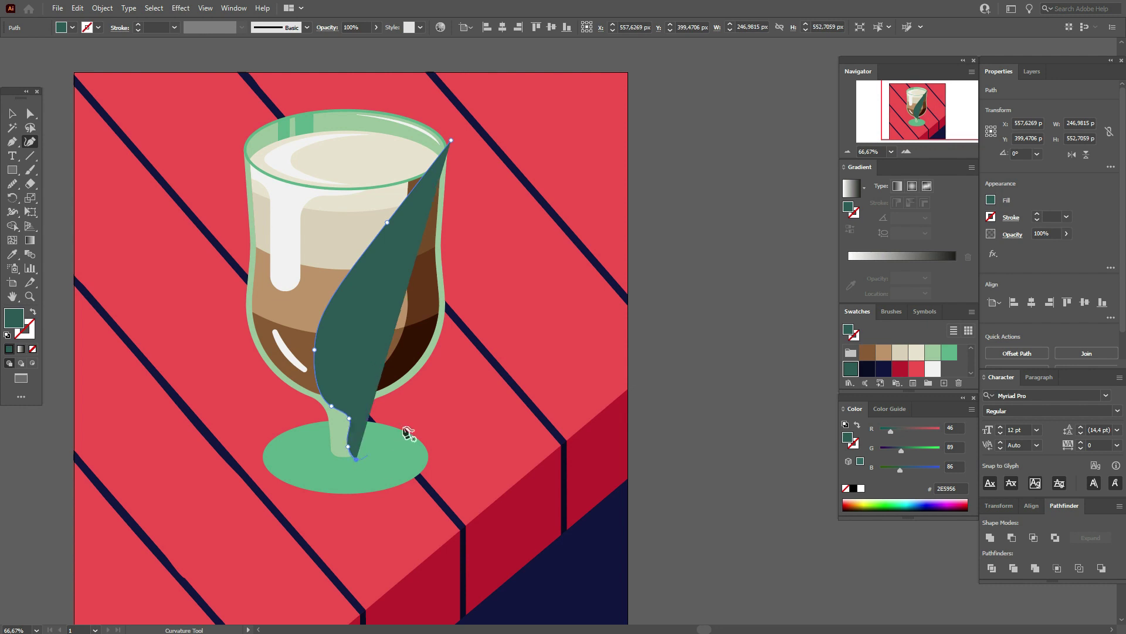
left_click(407, 419)
left_click(495, 299)
left_click(486, 180)
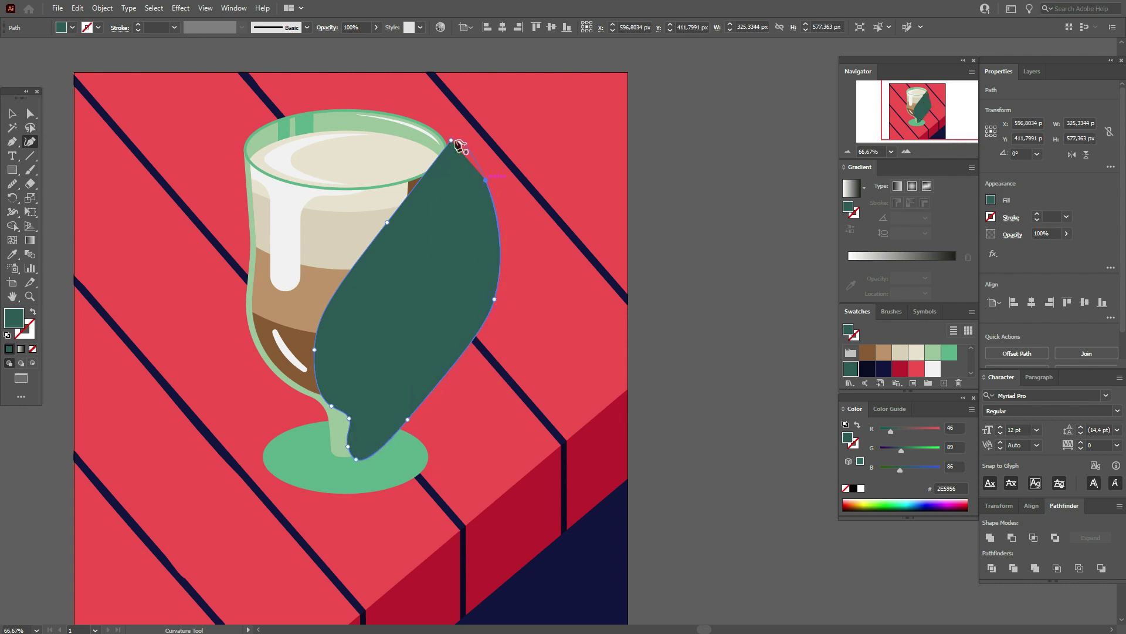
left_click(451, 141)
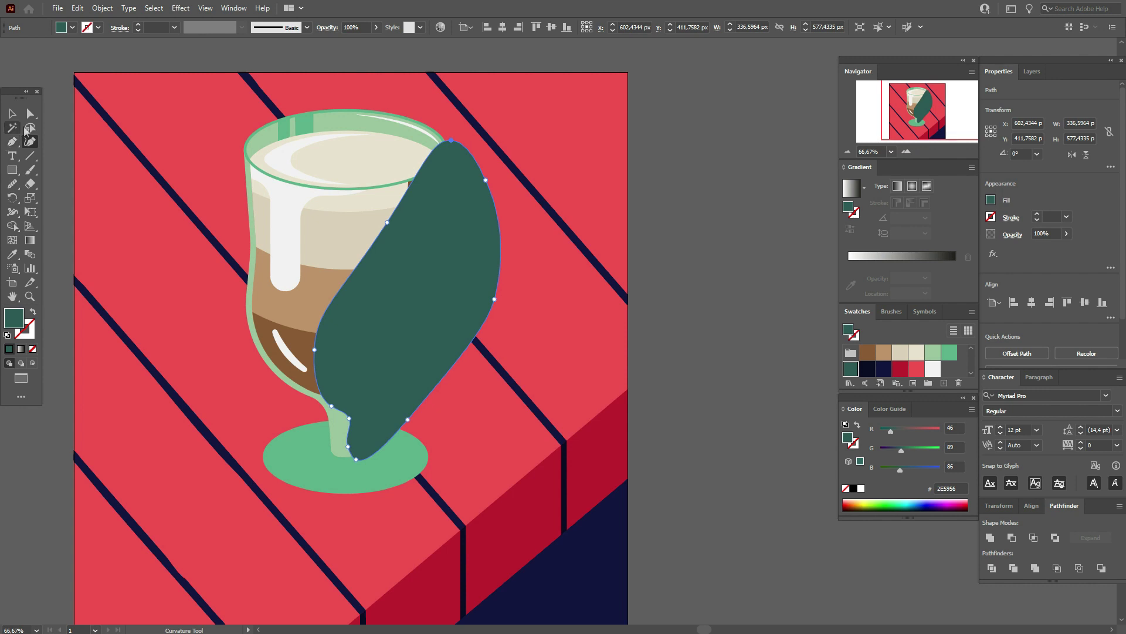
- Intersect the dark green shape with the light green glass outline
left_click(12, 113)
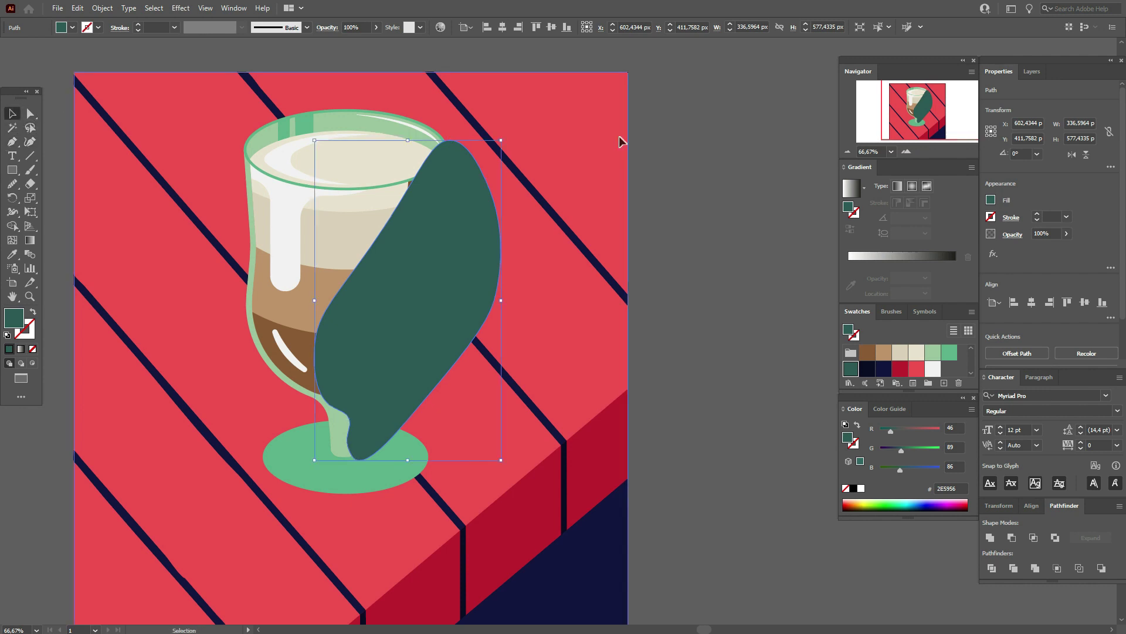
left_click(332, 427, "ctrl")
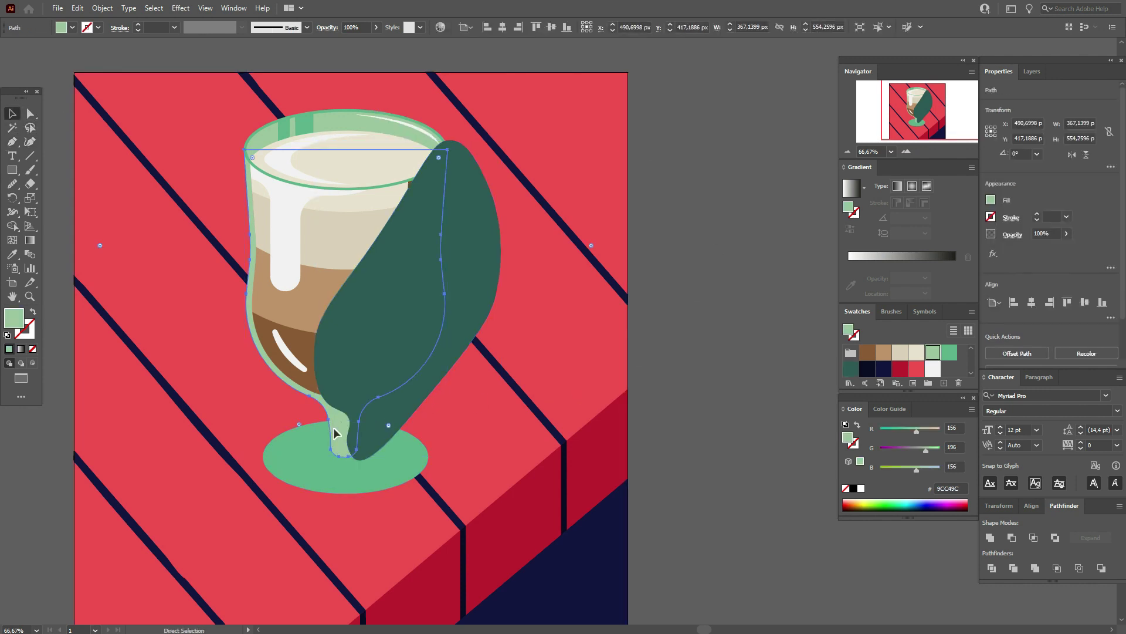
left_click(355, 435, "shift")
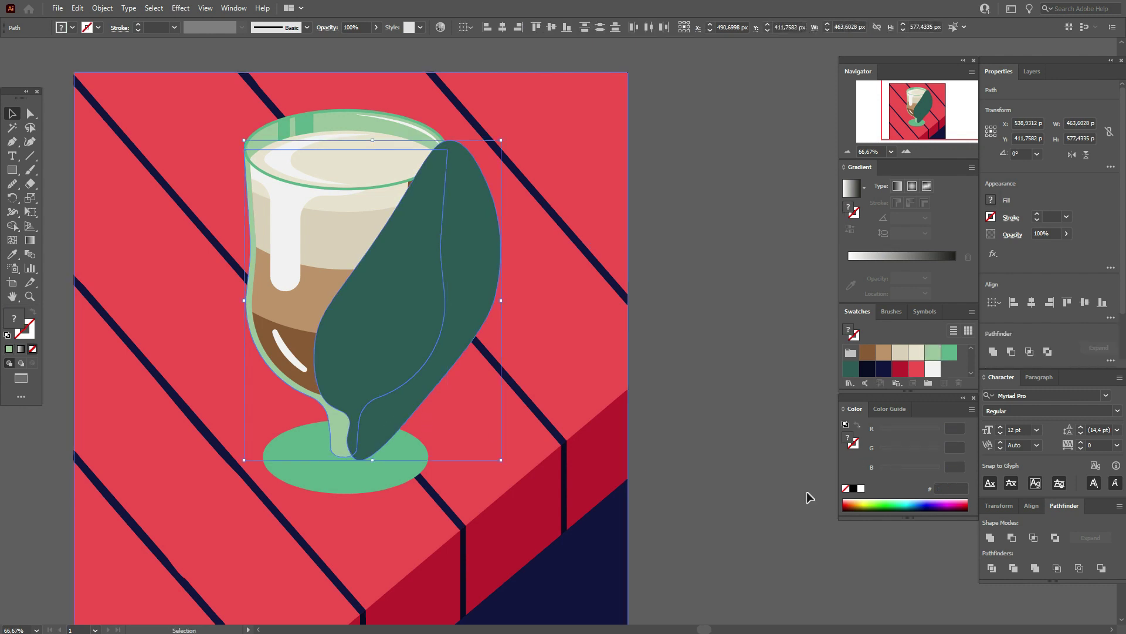
left_click(1034, 537)
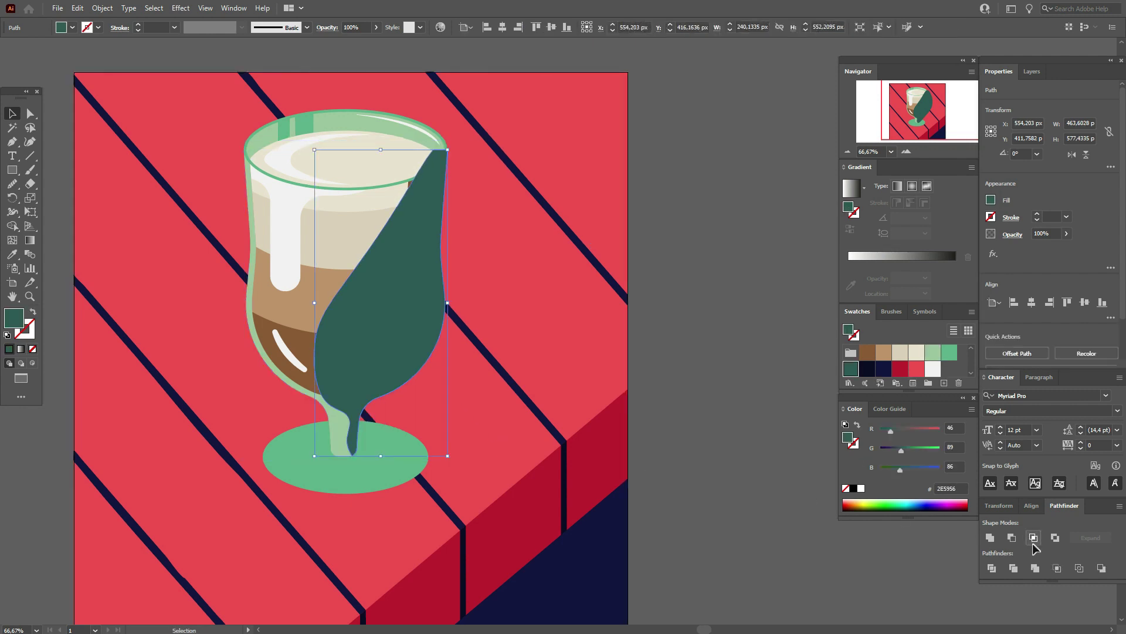
left_click(506, 383, "shift")
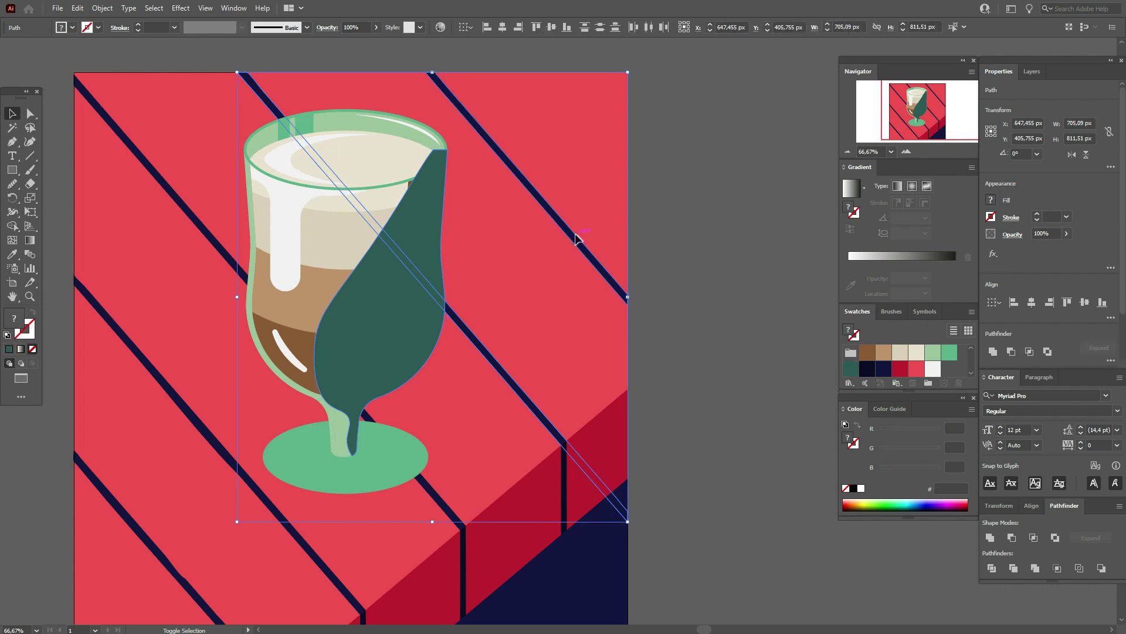
left_click(438, 501, "shift")
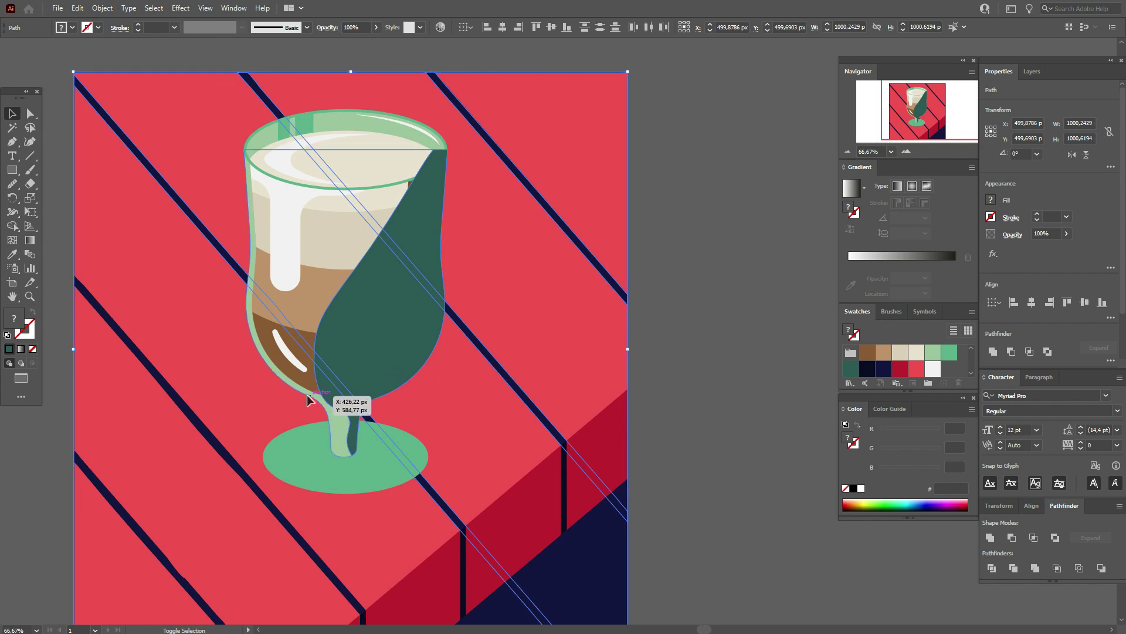
- Move the dark green shadow back behind the glass rim
right_click(435, 454)
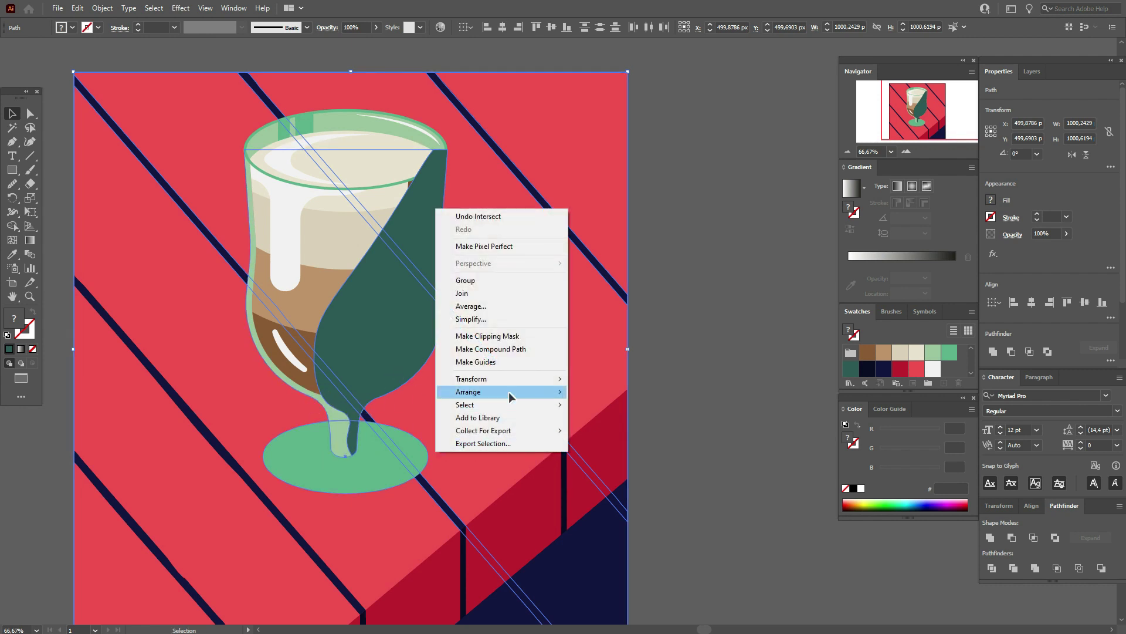
mouse_move(497, 392)
left_click(646, 432)
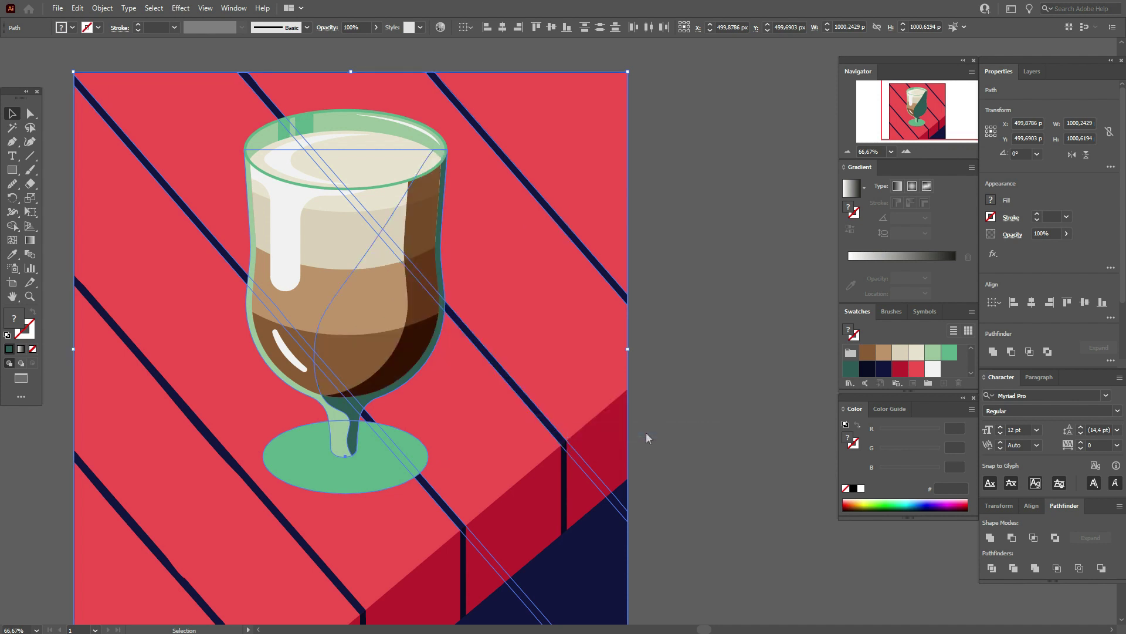
left_click(737, 430)
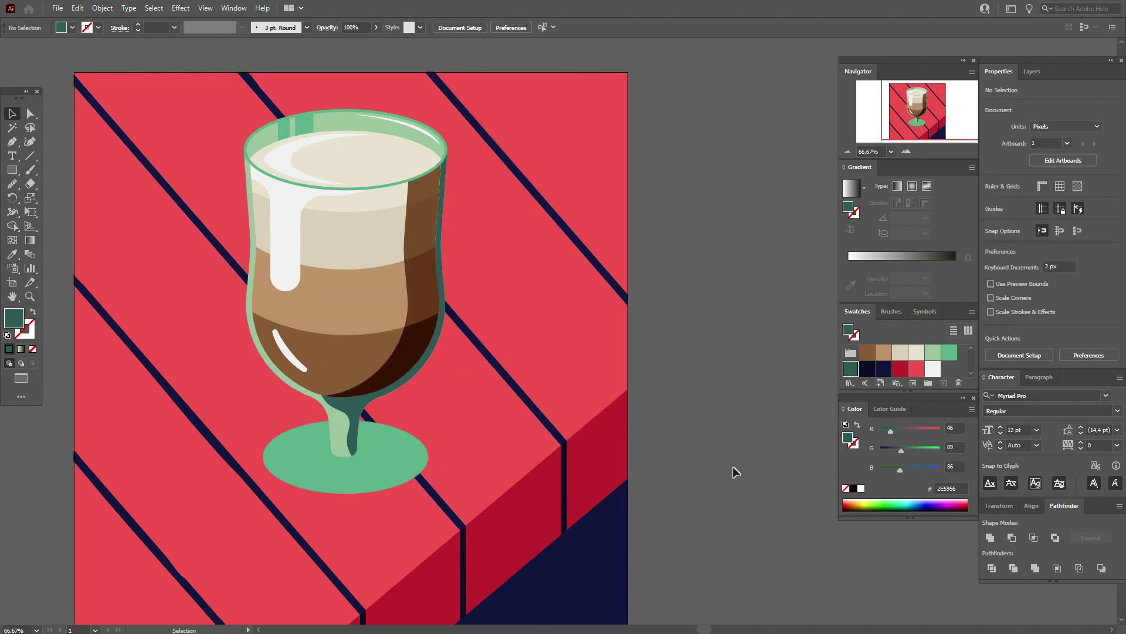
- Lighten the base ellipse, paste a copy in back, and narrow the front ellipse
left_click(349, 476)
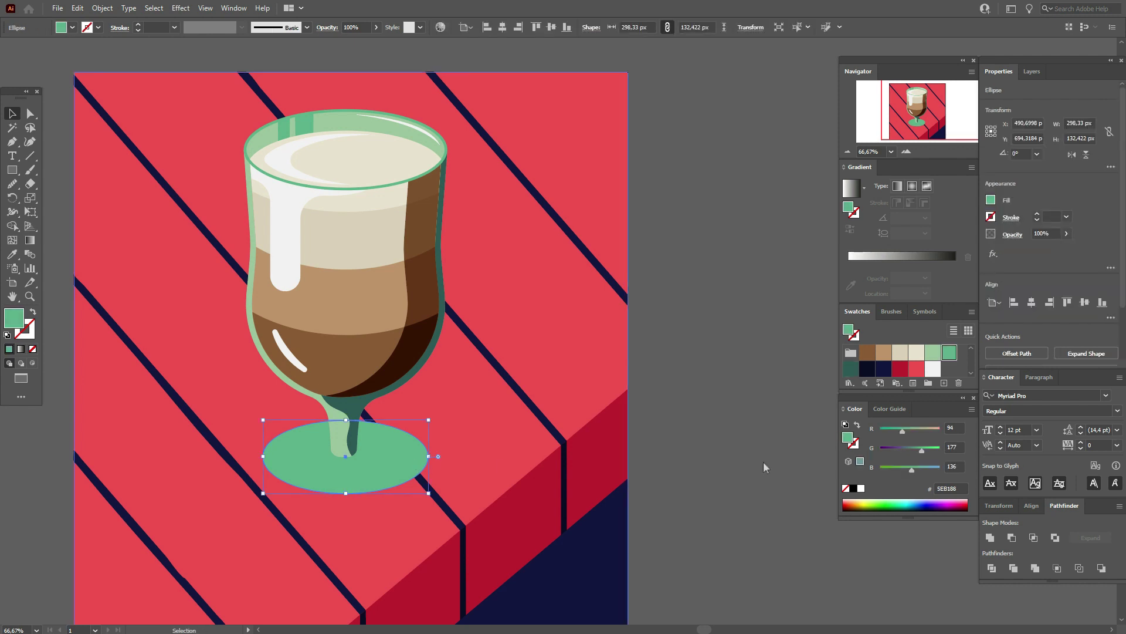
left_click(932, 353)
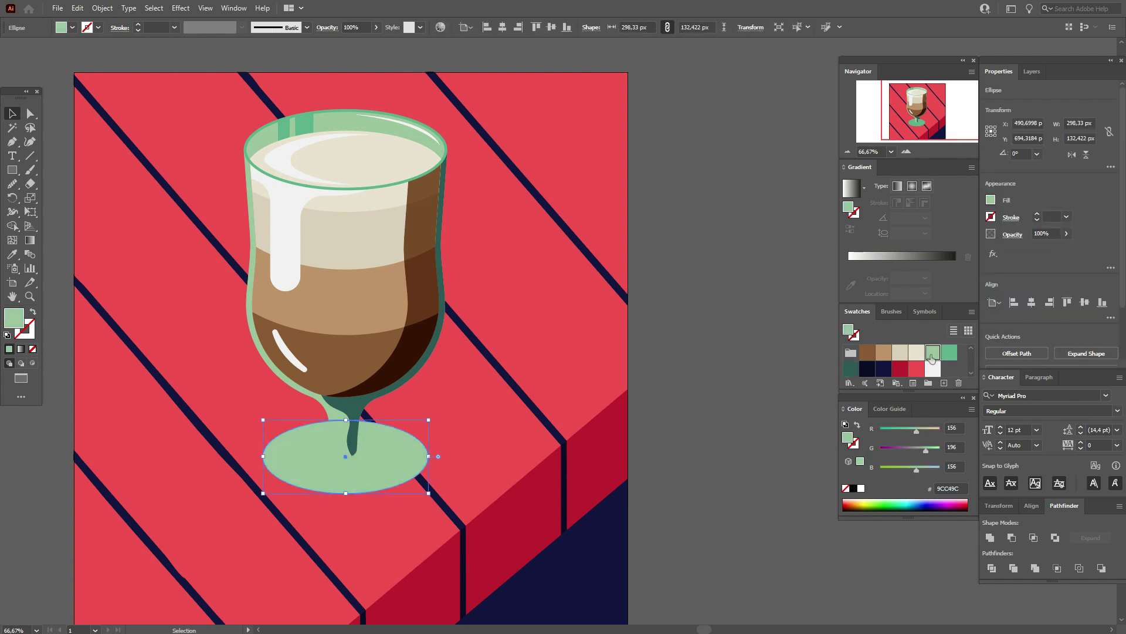
key("a")
key("v")
mouse_move(427, 456)
left_mouse_down()
mouse_move(403, 459)
mouse_move(429, 457)
left_mouse_up()
- Fill the back ellipse dark green 2E5956 and the front ellipse medium green 5EB188
left_click(853, 369)
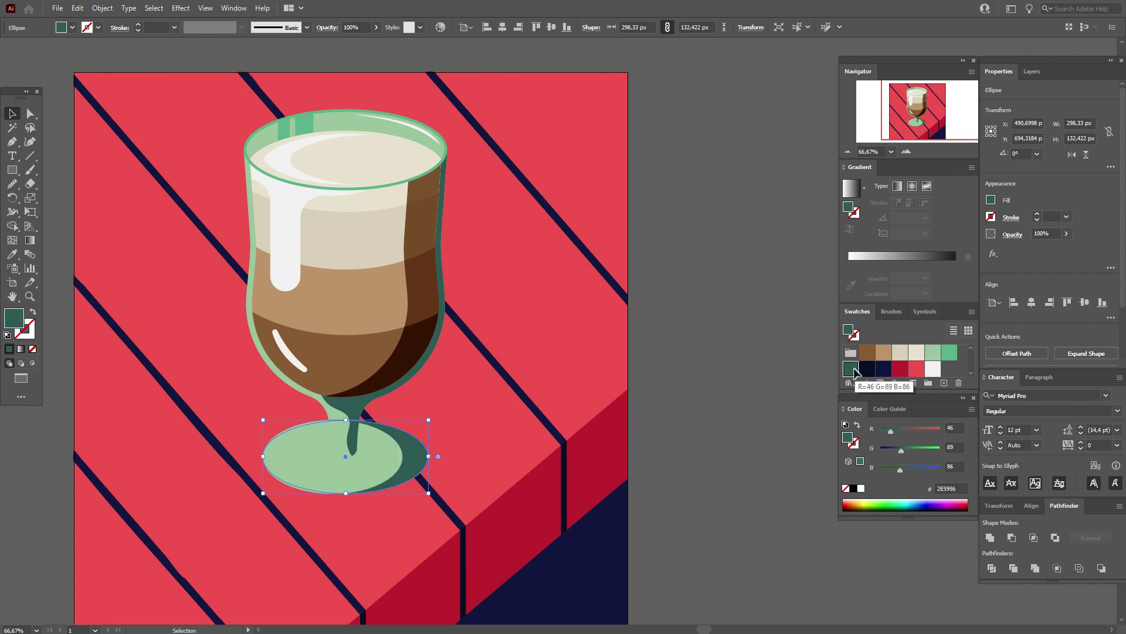
left_click(741, 417)
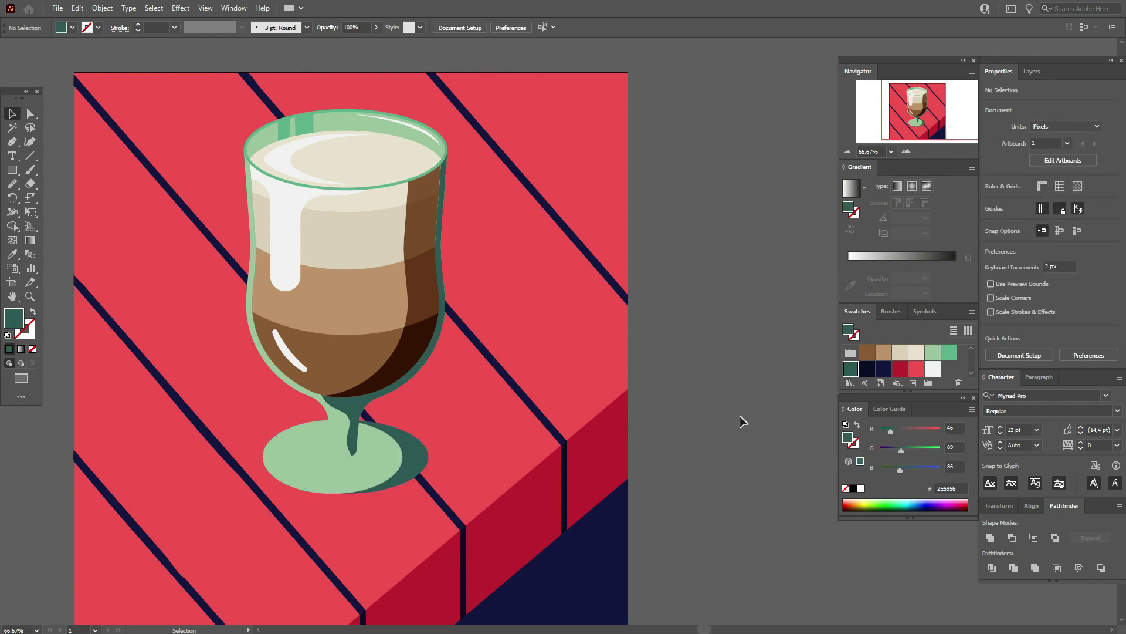
left_click(361, 456)
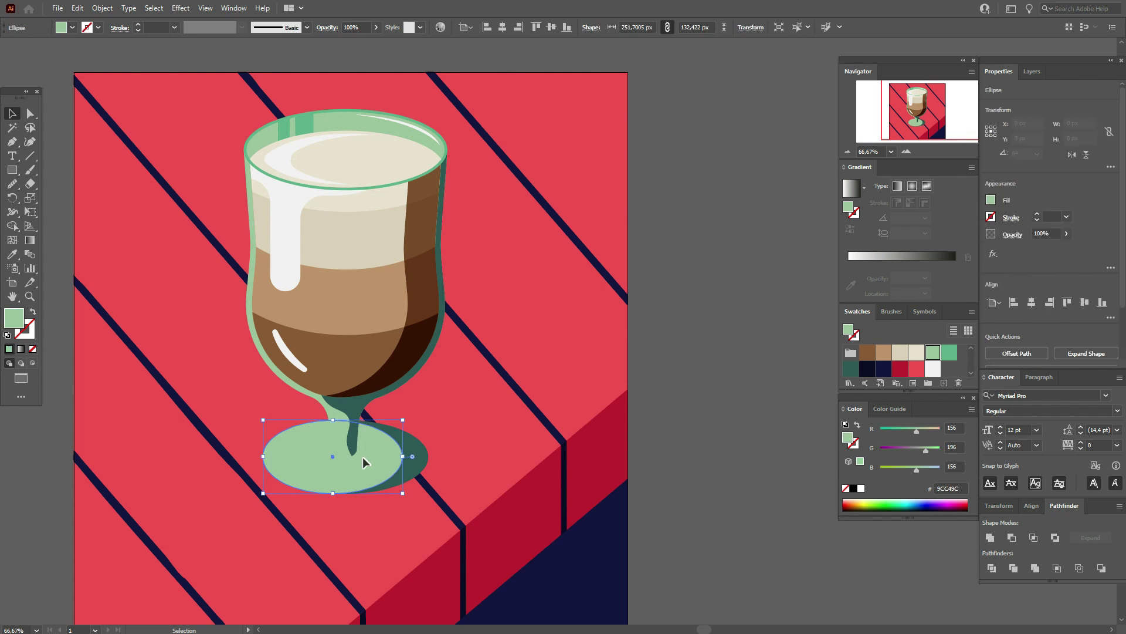
left_click(950, 353)
left_click(746, 415)
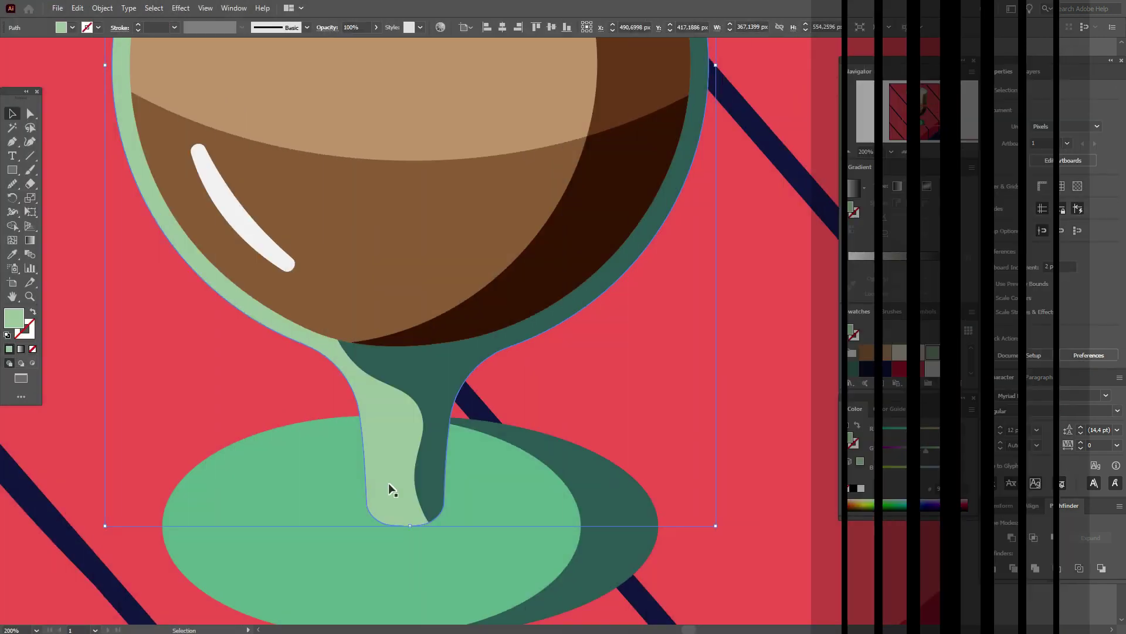
left_click(388, 483)
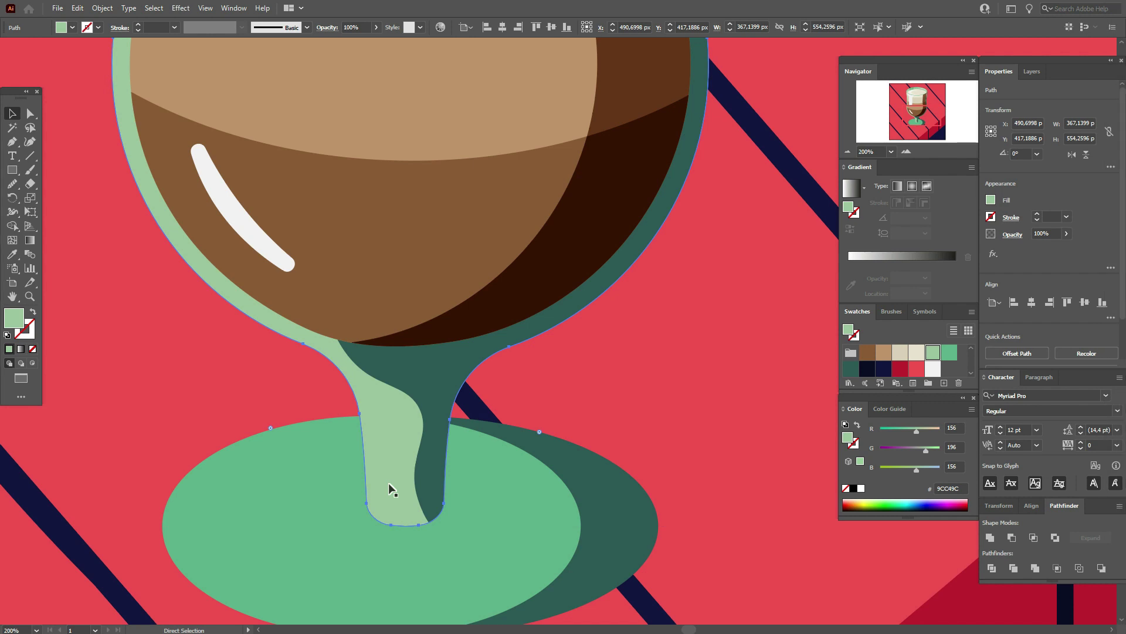
- Nudge the glass outline up and scale it to 105%
key("v")
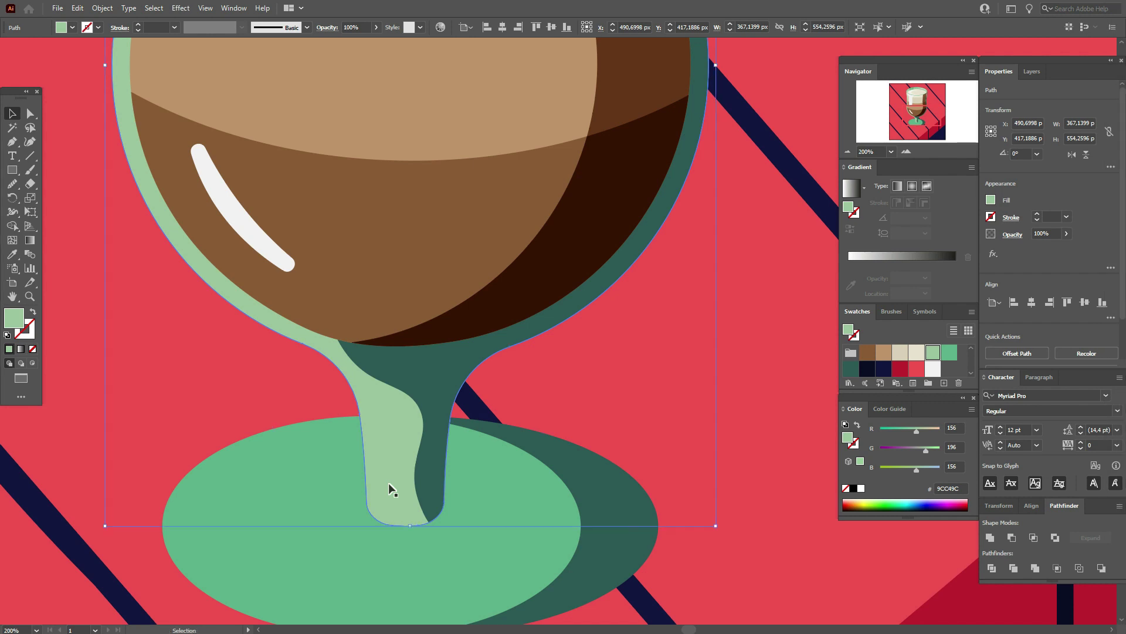
key("Up")
key("Up")
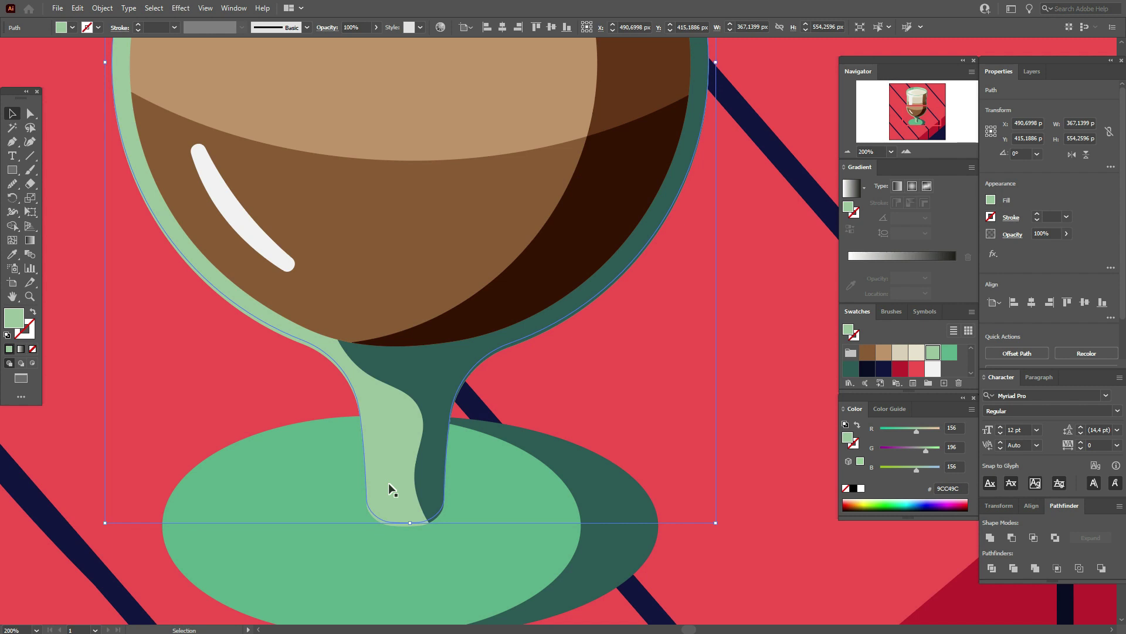
right_click(388, 483)
mouse_move(459, 411)
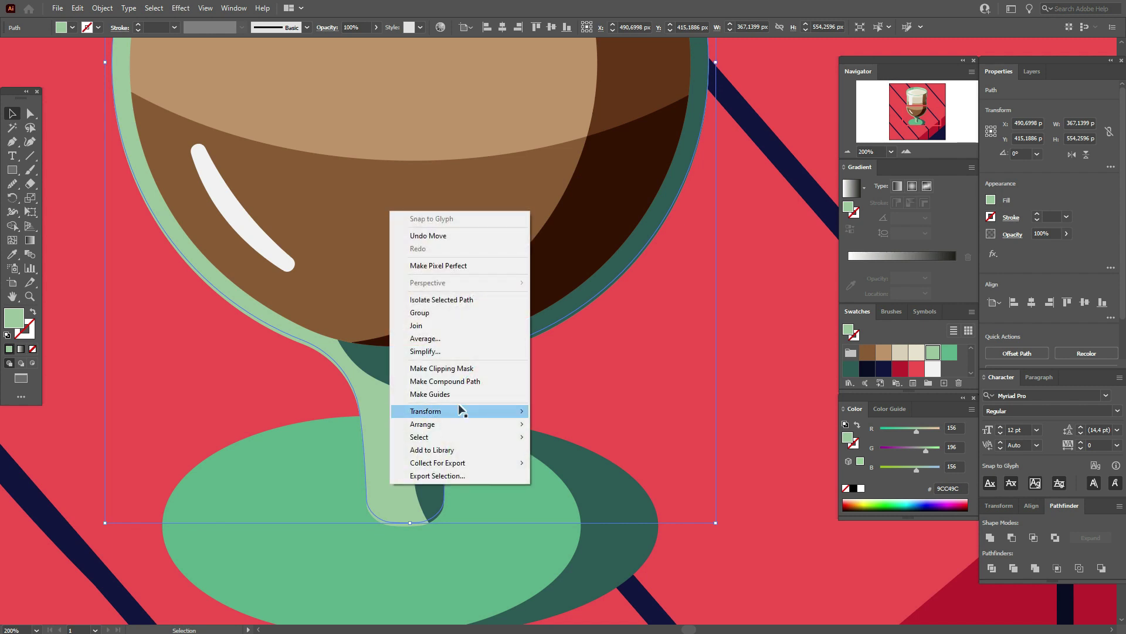
left_click(617, 467)
type("105")
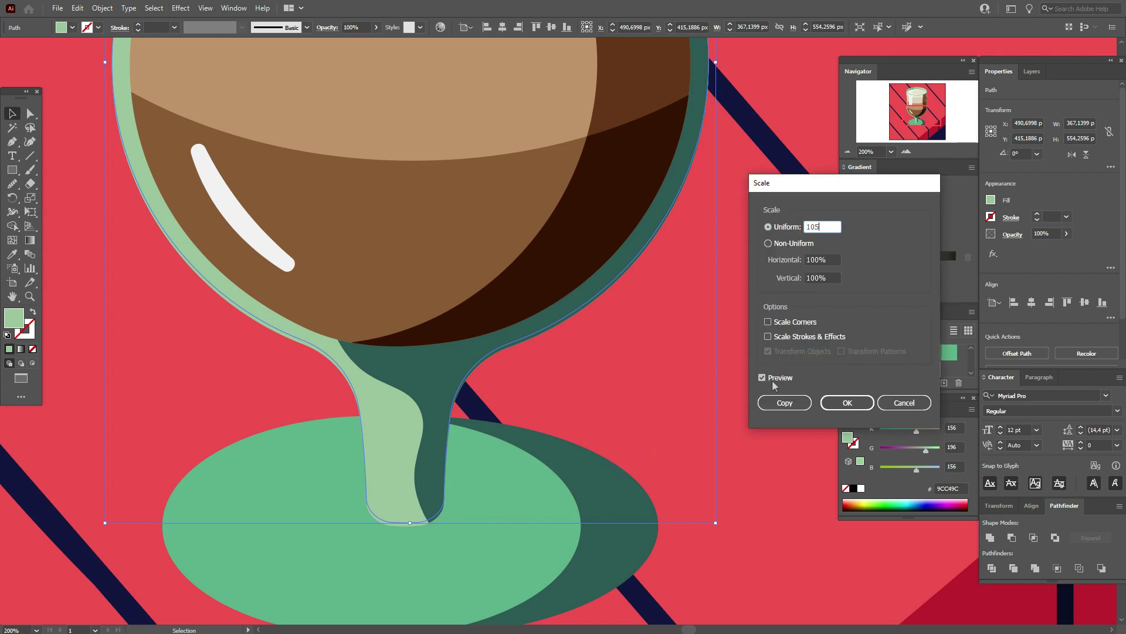
left_click(772, 381)
left_click(834, 404)
- Exclude the outline with a lower offset copy, ungroup, and select the bottom crescent sliver
left_click_drag(406, 528, 404, 508)
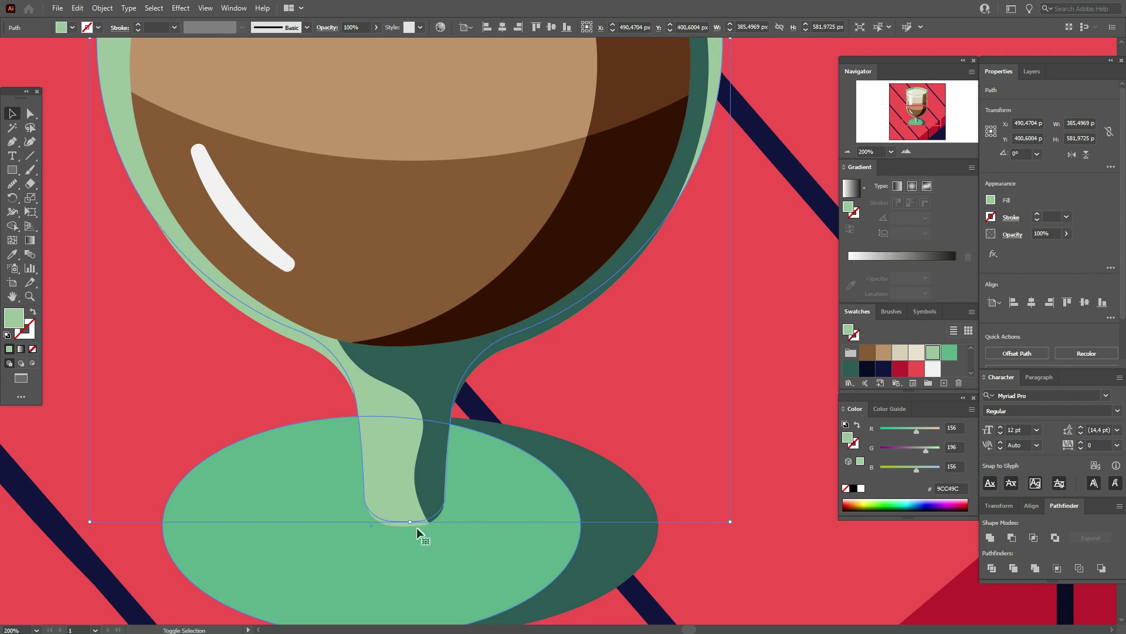
left_click_drag(416, 527, 389, 531)
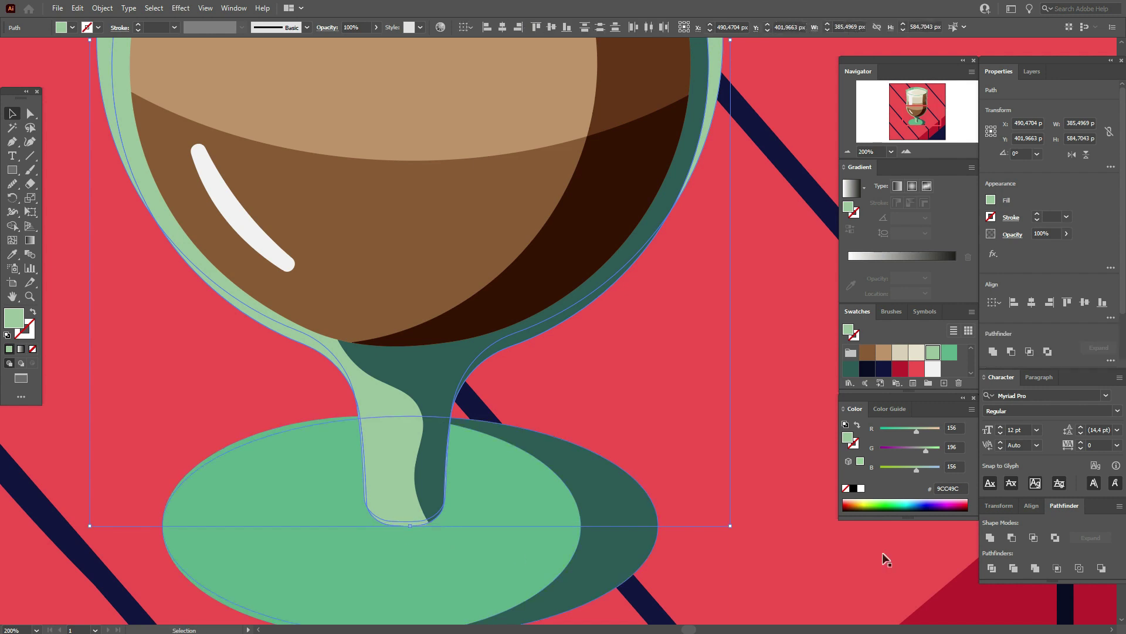
left_click(1055, 537)
right_click(431, 514)
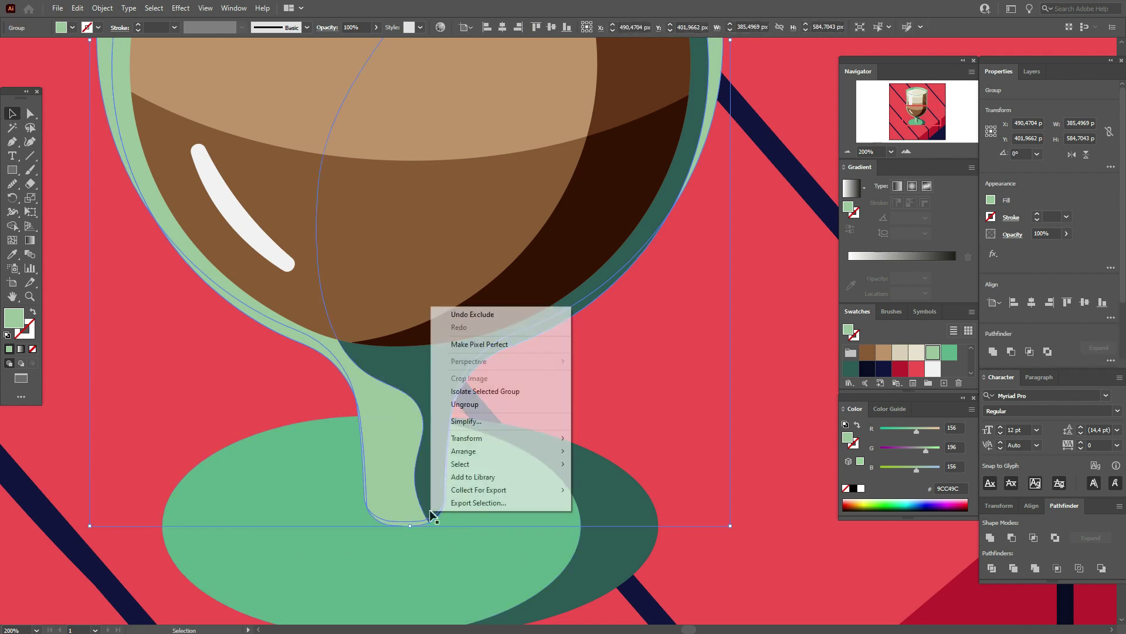
left_click(487, 403)
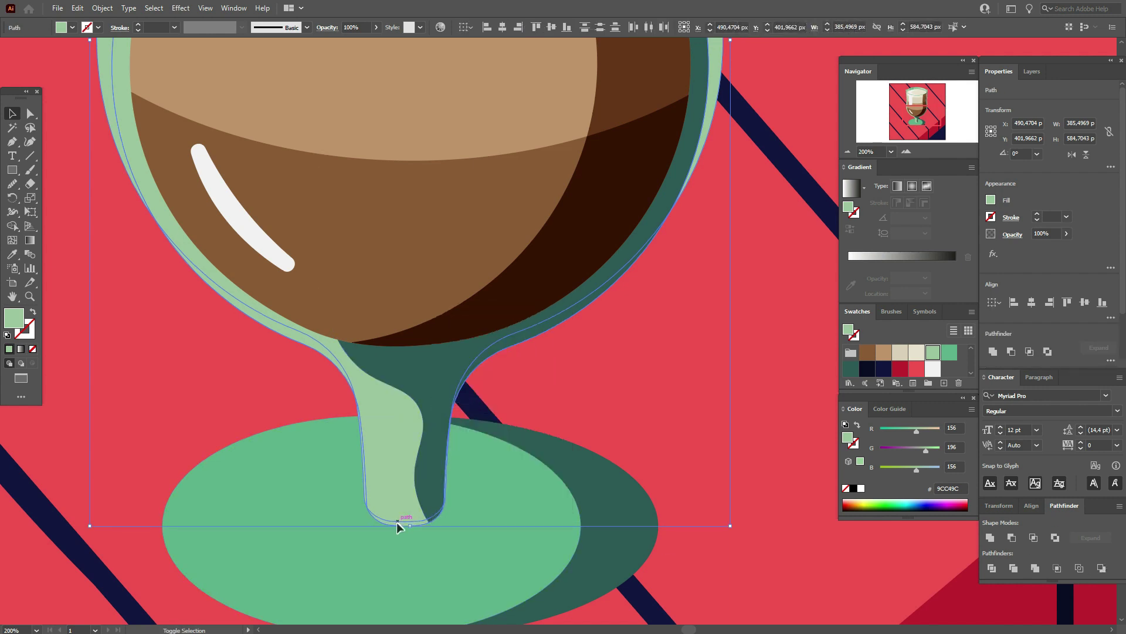
left_click(397, 524)
- Eyedrop the dark stem green onto the crescent at the stem's bottom
left_click(402, 525)
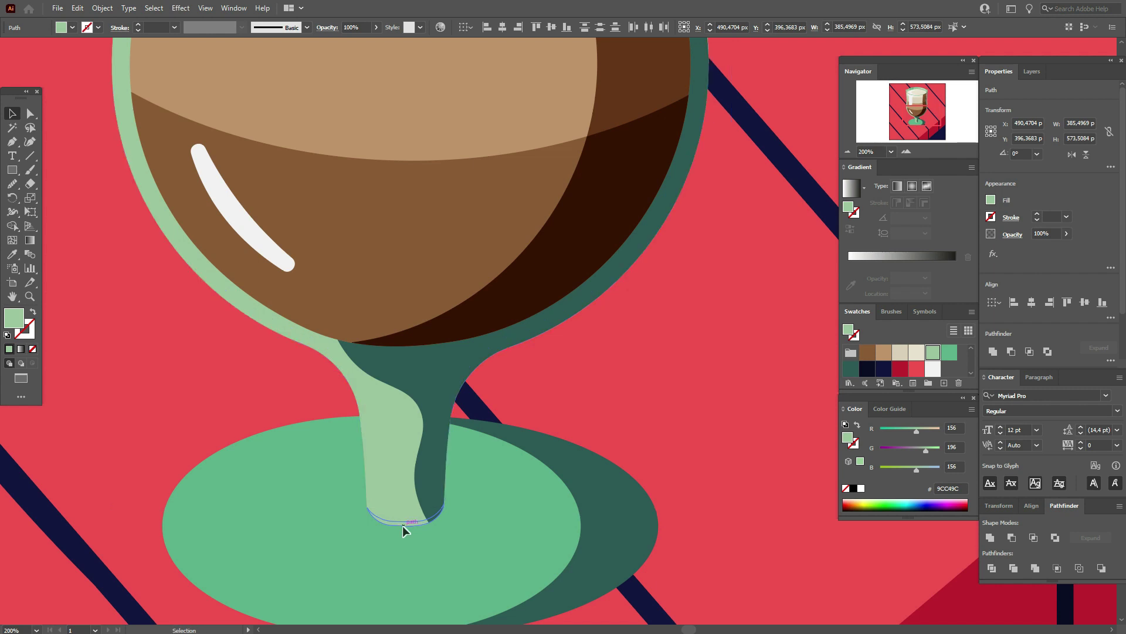
left_click(11, 253)
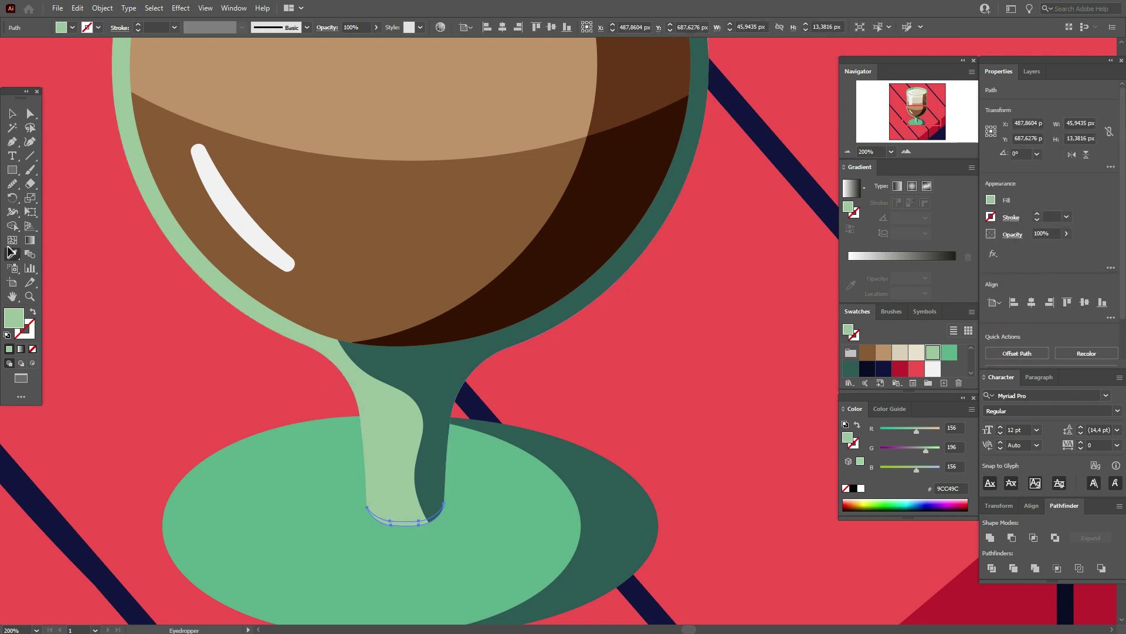
left_click(428, 470)
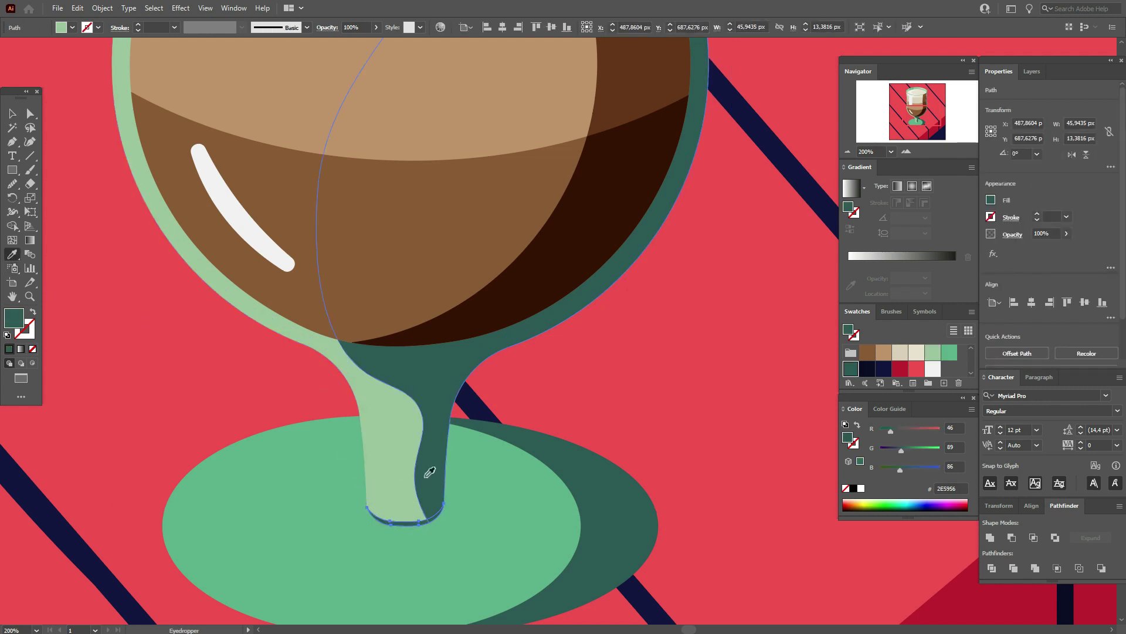
- Unite the crescent with the stem's dark-green shading shape using Pathfinder
left_click(12, 113)
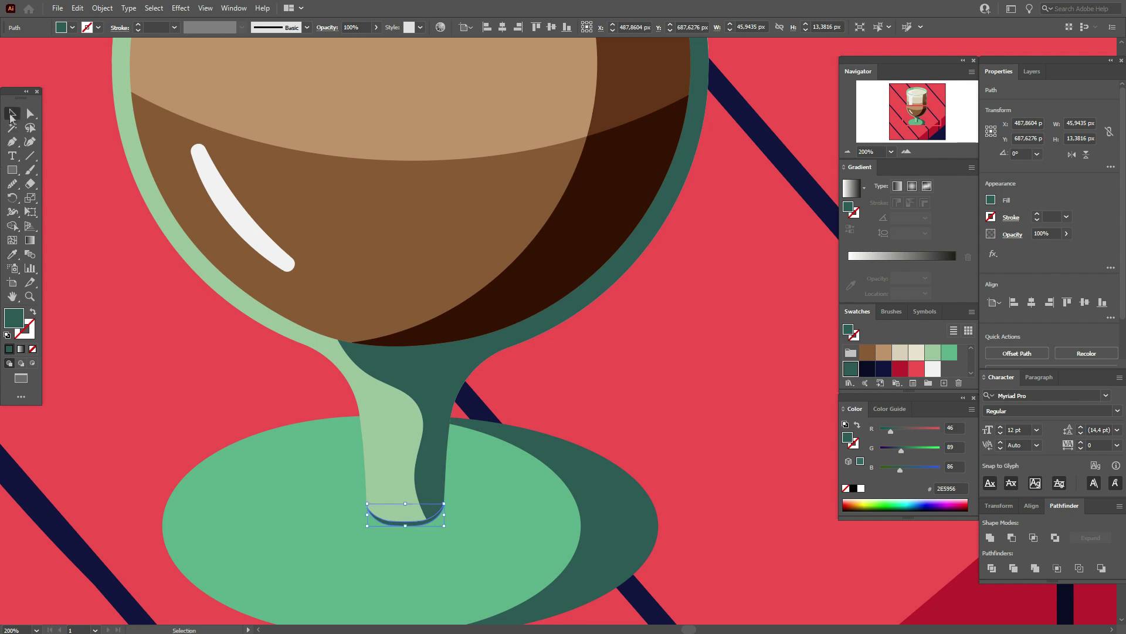
left_click(569, 442)
left_click(423, 496)
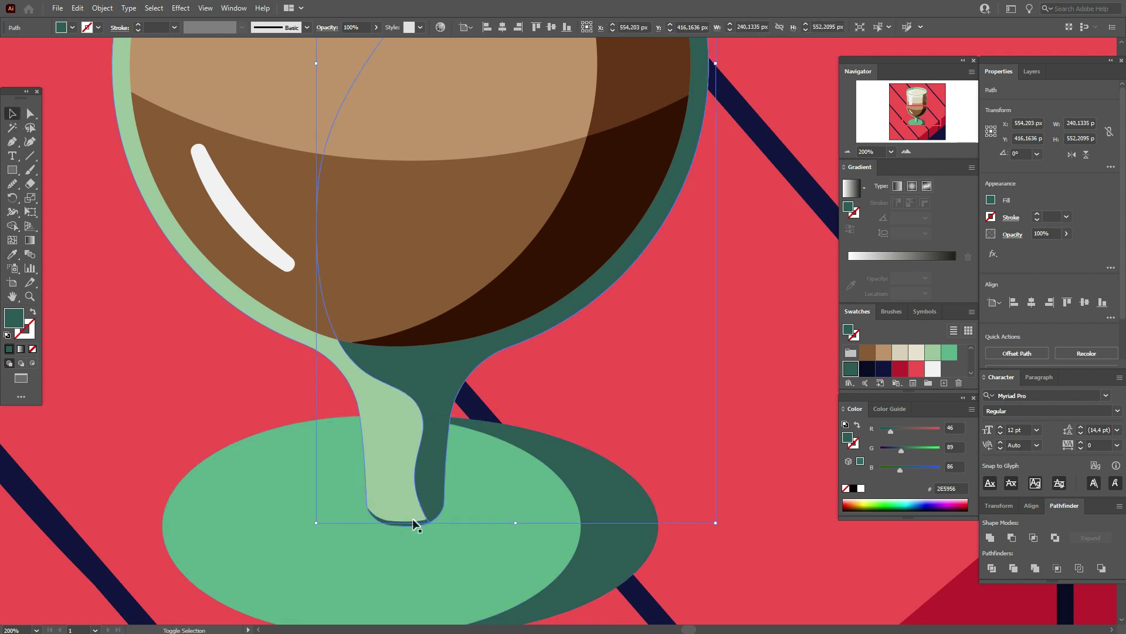
left_click(411, 522, "shift")
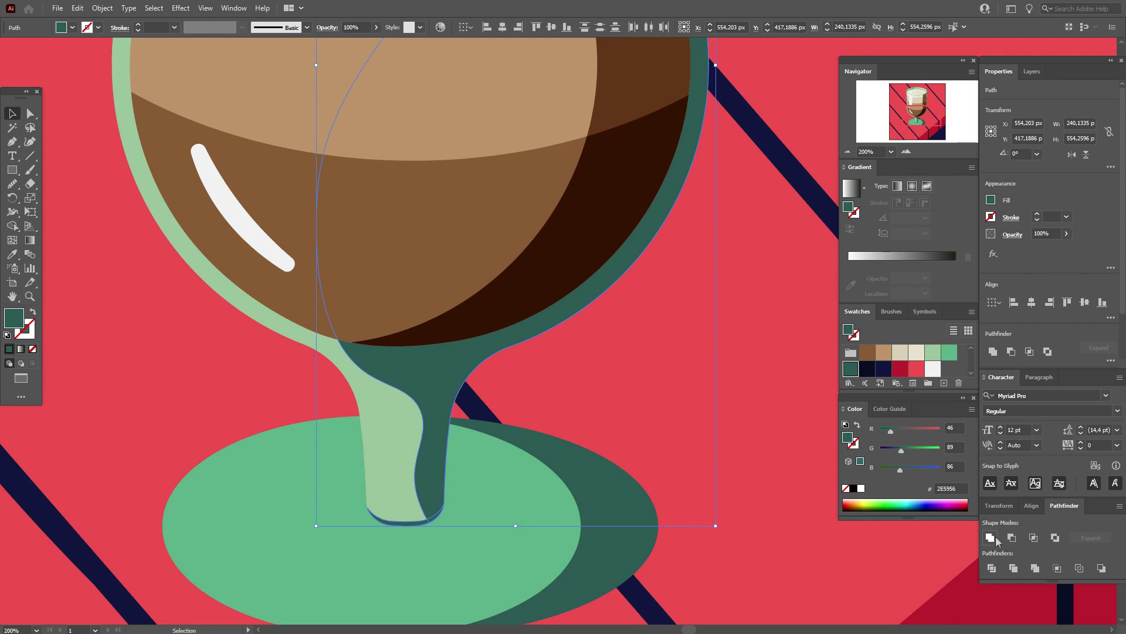
left_click(992, 537)
- Check the anchor at the stem's bottom corner, then deselect and pick the Hand tool
left_click(30, 113)
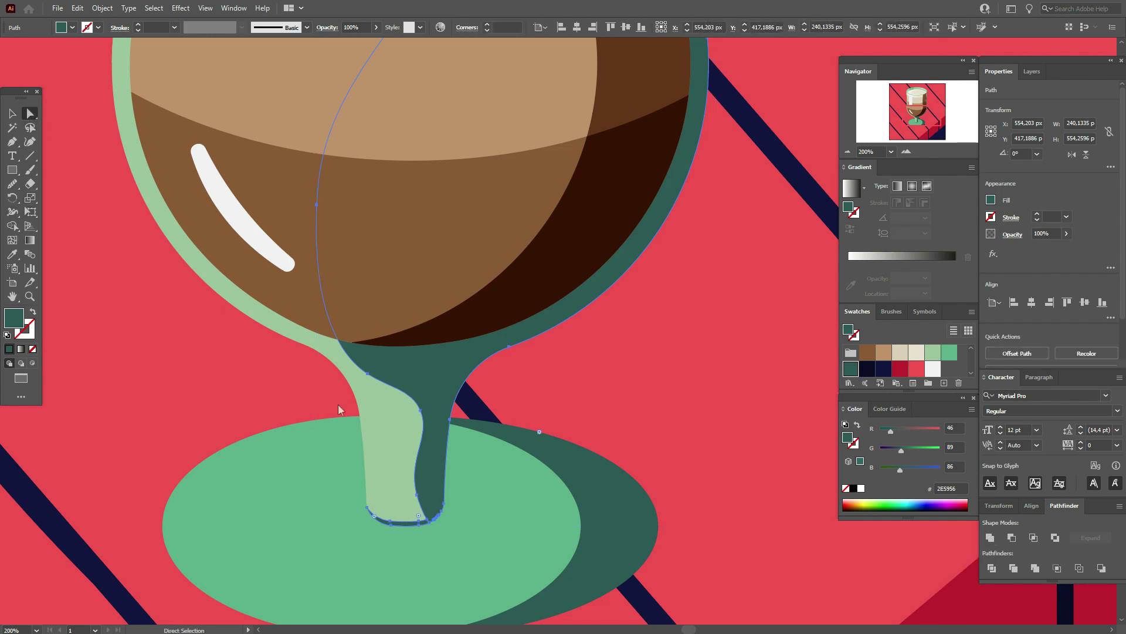
left_click(498, 473)
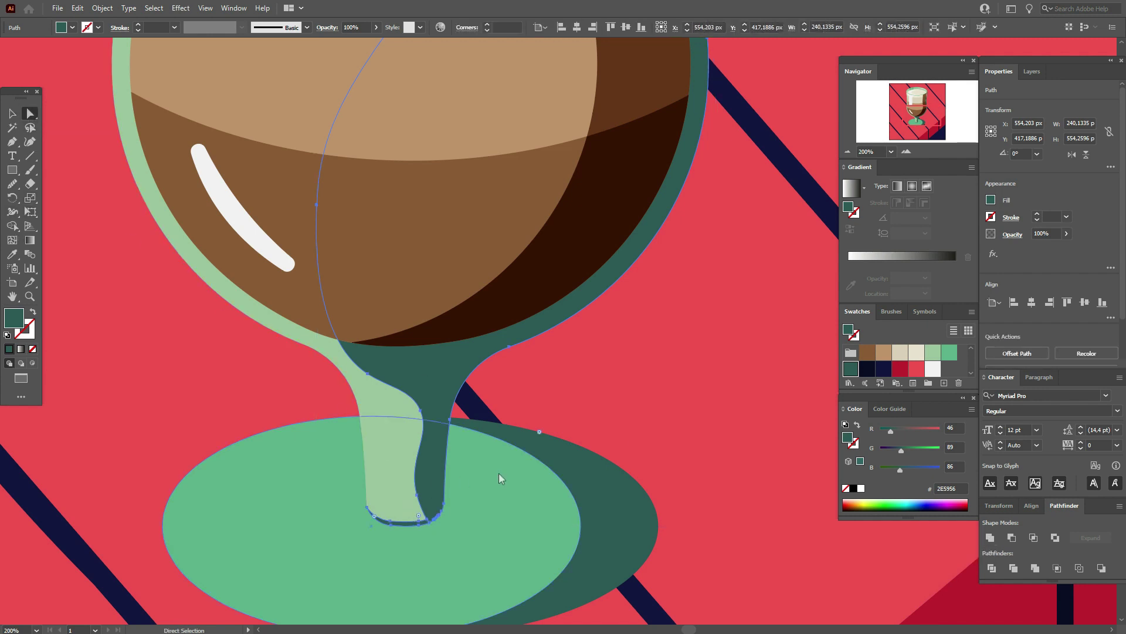
left_click(428, 520)
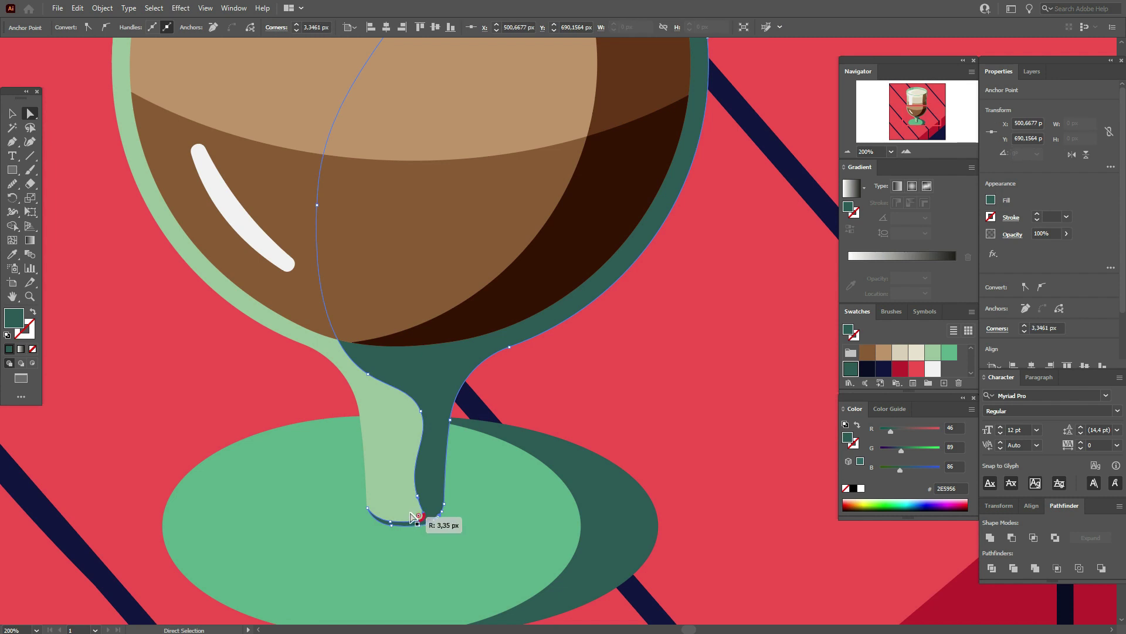
left_click(605, 425)
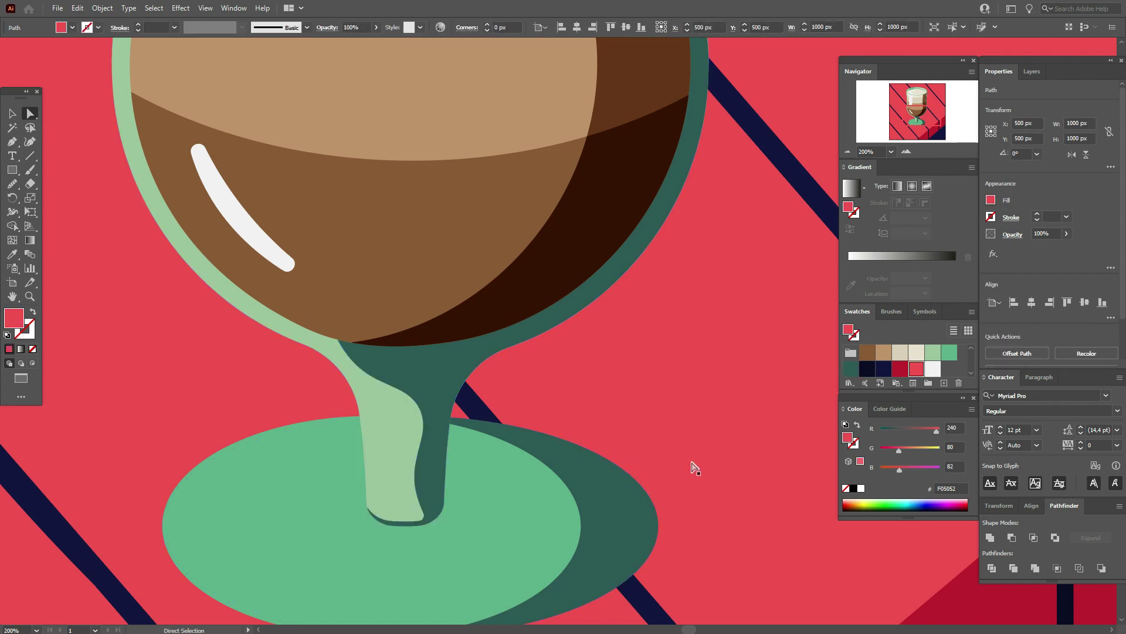
left_click(12, 297)
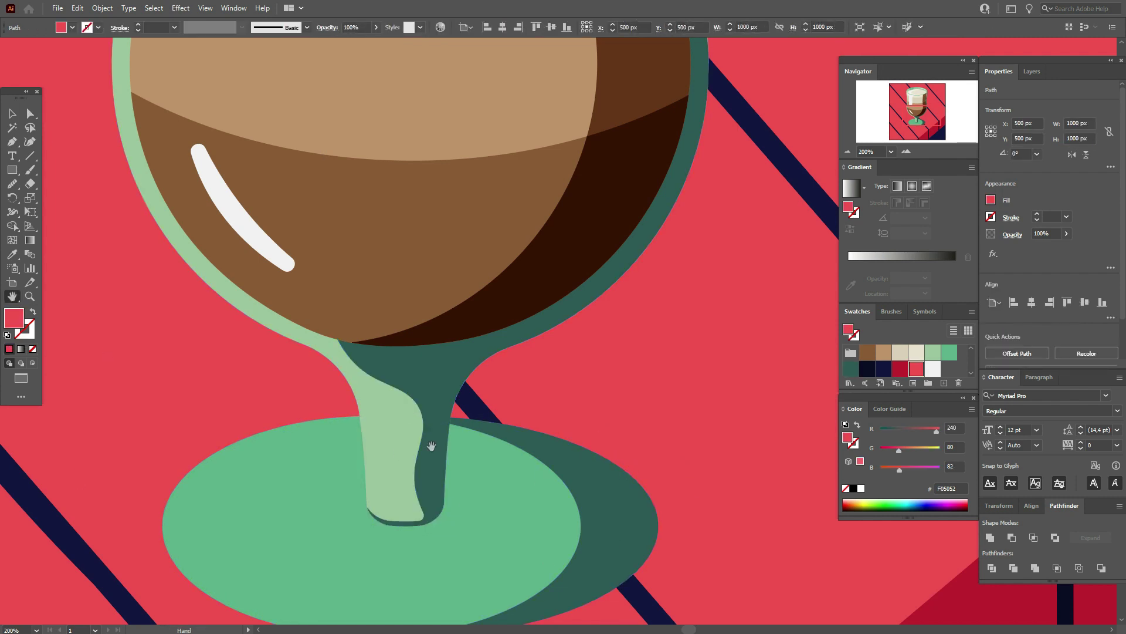
- Pen-draw a curved white highlight streak down the glass stem's left edge
mouse_move(518, 458)
left_mouse_down()
mouse_move(532, 403)
mouse_move(565, 406)
left_mouse_up()
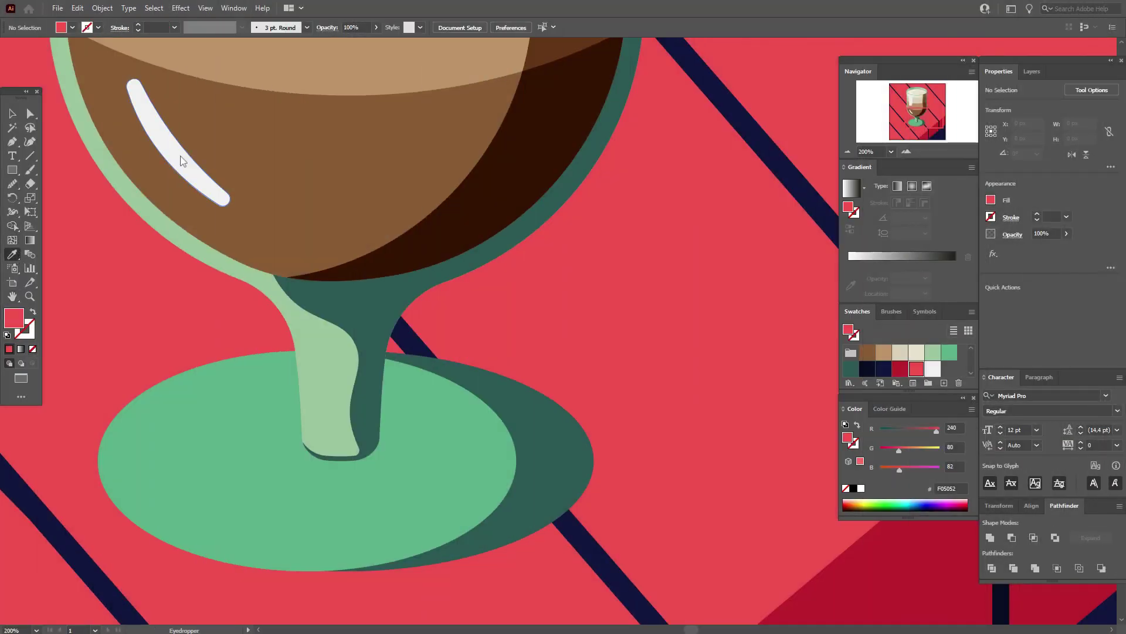
left_click(156, 154)
key("p")
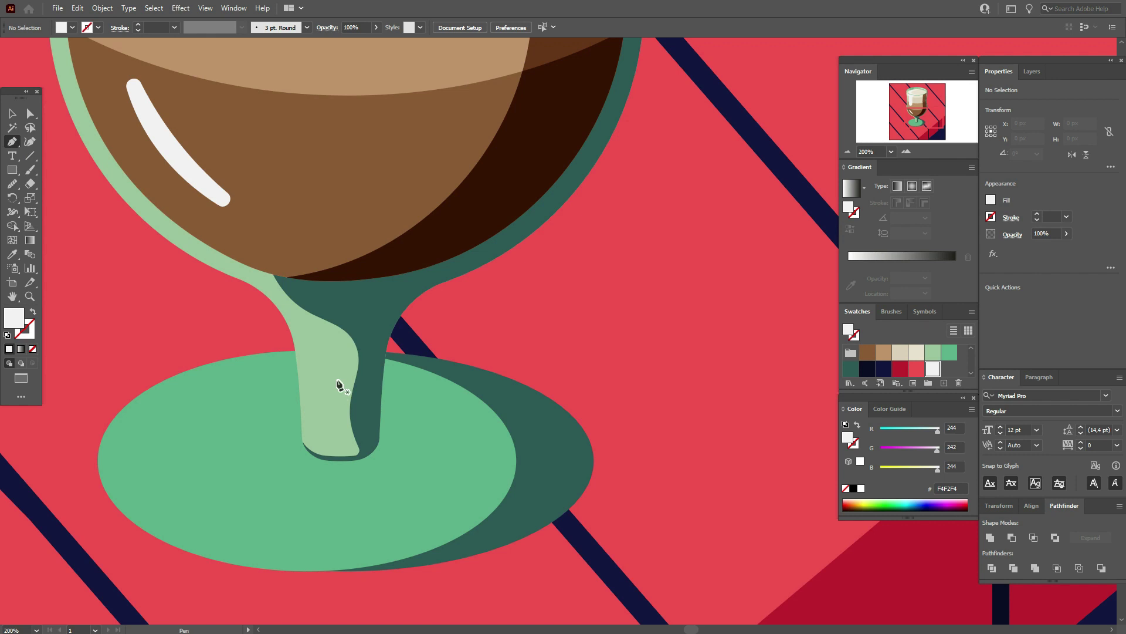
left_click(282, 302)
mouse_move(306, 433)
left_mouse_down()
mouse_move(312, 516)
mouse_move(312, 435)
mouse_move(339, 453)
mouse_move(375, 451)
left_mouse_up()
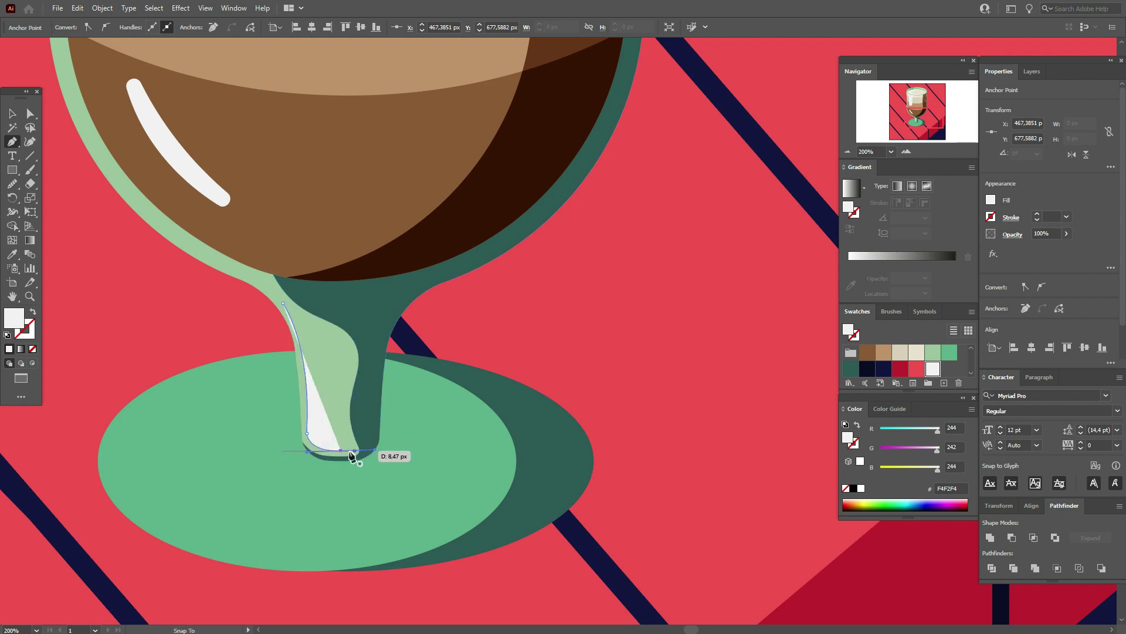
left_click(341, 451)
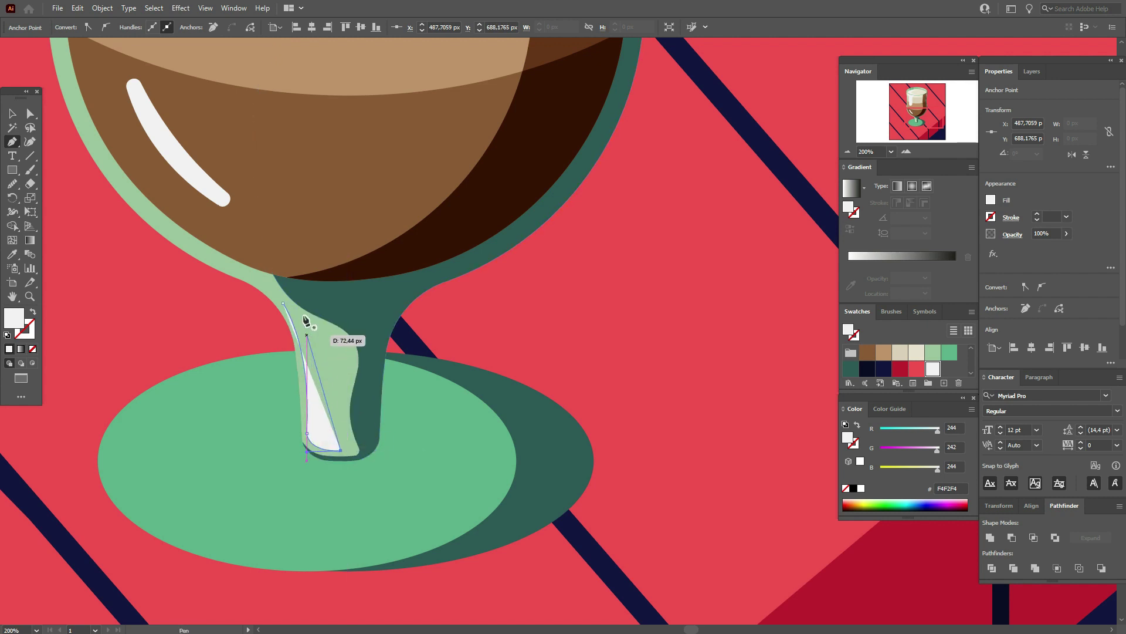
left_click(279, 292)
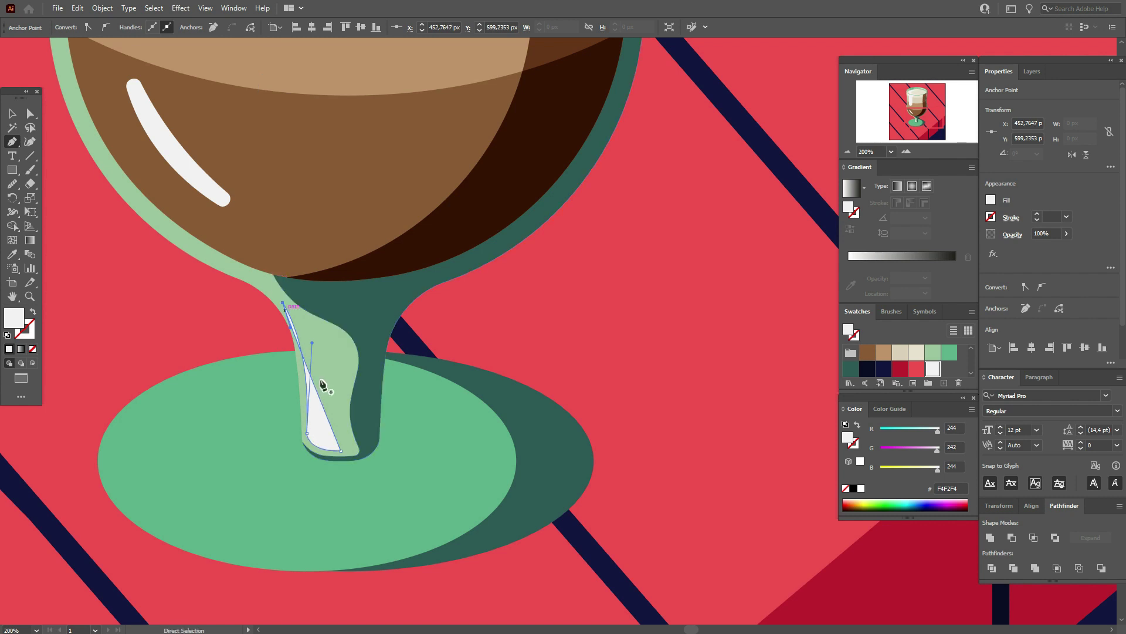
mouse_move(337, 440)
left_mouse_down()
mouse_move(318, 436)
mouse_move(312, 342)
left_mouse_up()
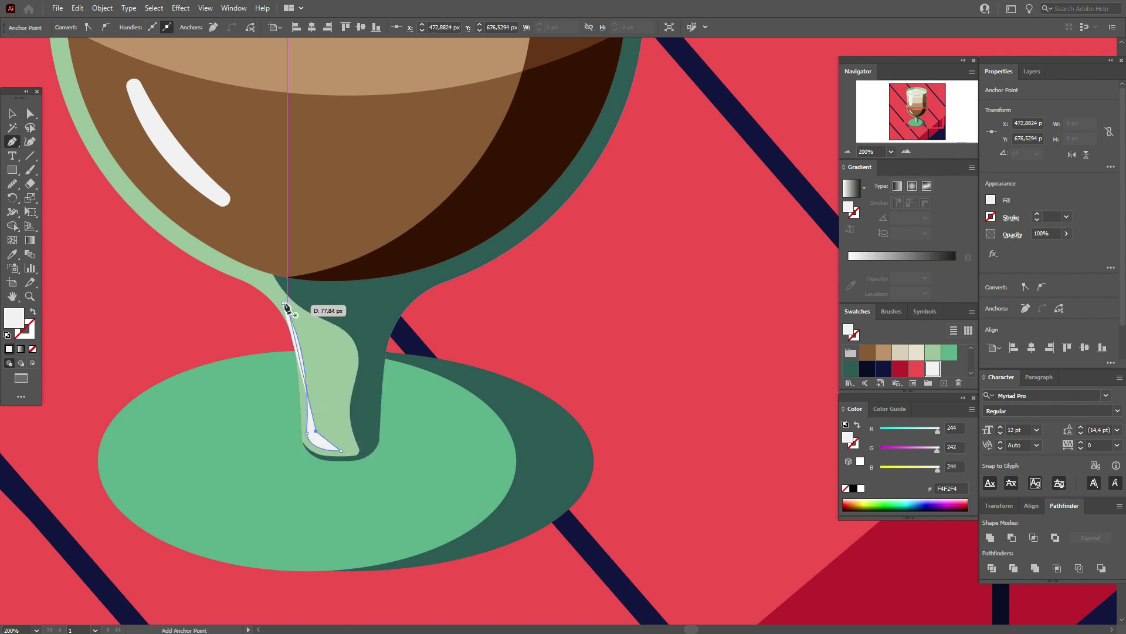
left_click_drag(284, 304, 253, 276)
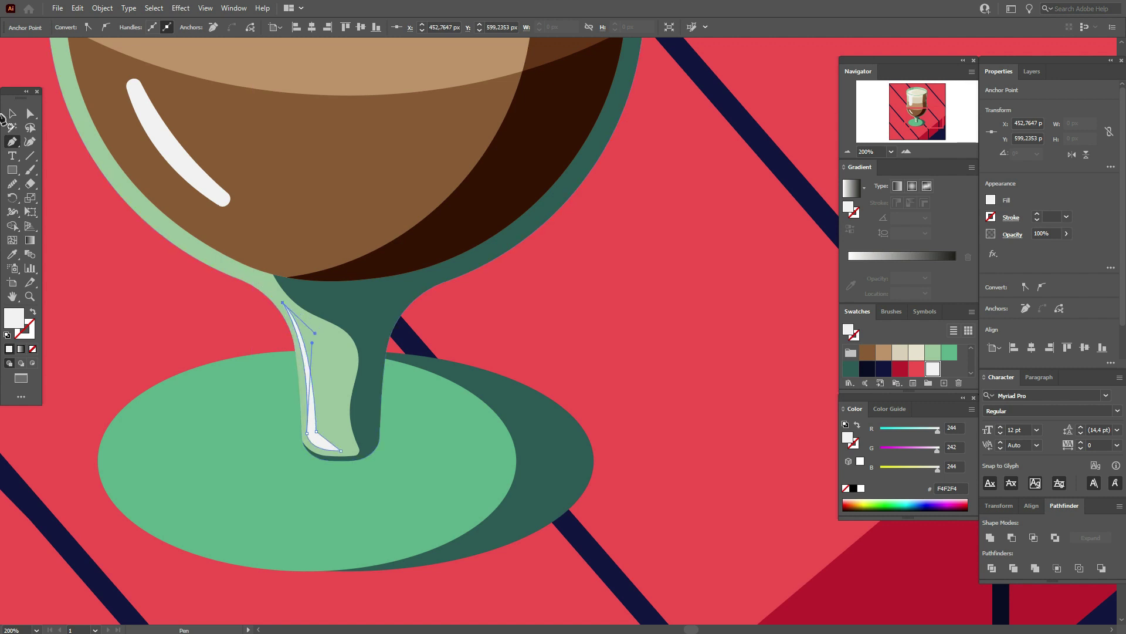
- Round the bottom corner of the white stem highlight
left_click(31, 113)
left_click(75, 200)
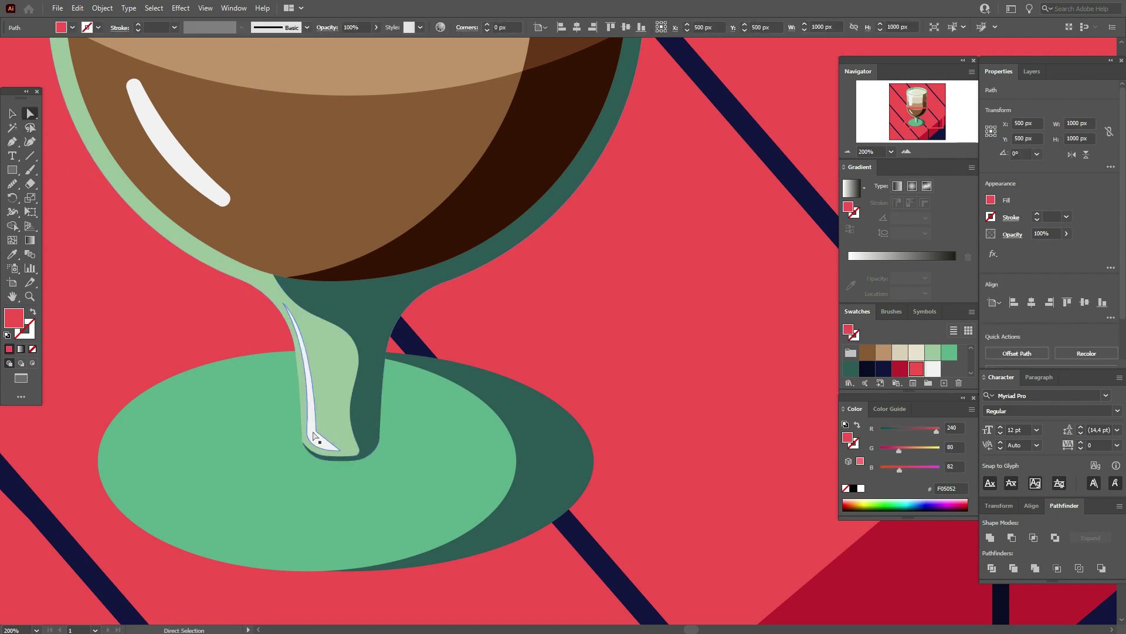
left_click(316, 434)
left_click_drag(321, 432, 352, 416)
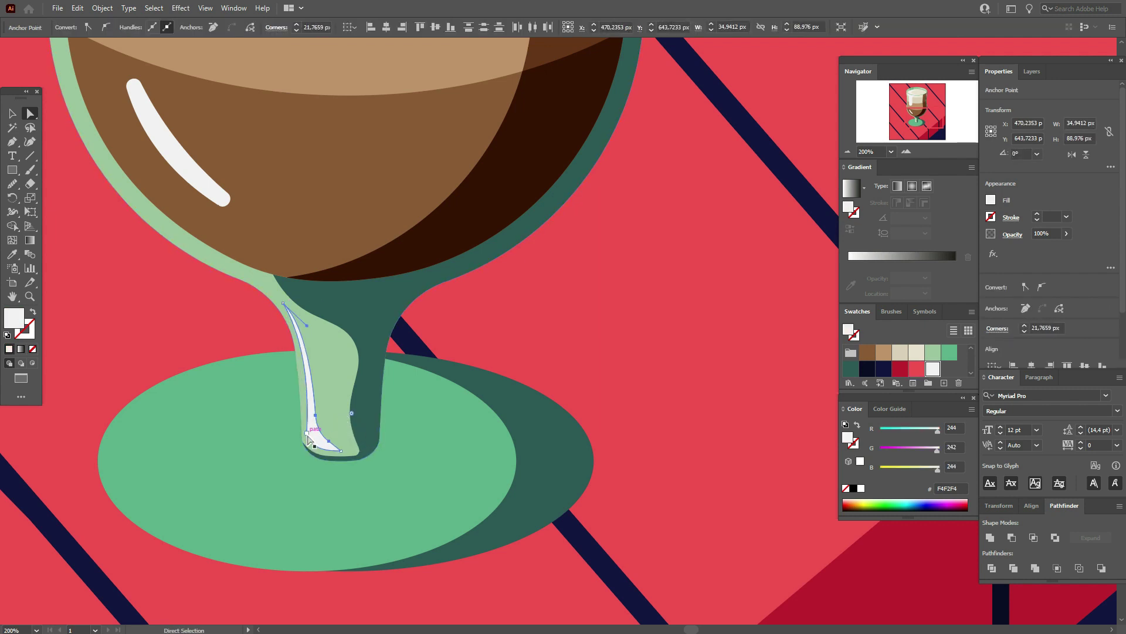
left_click(312, 440)
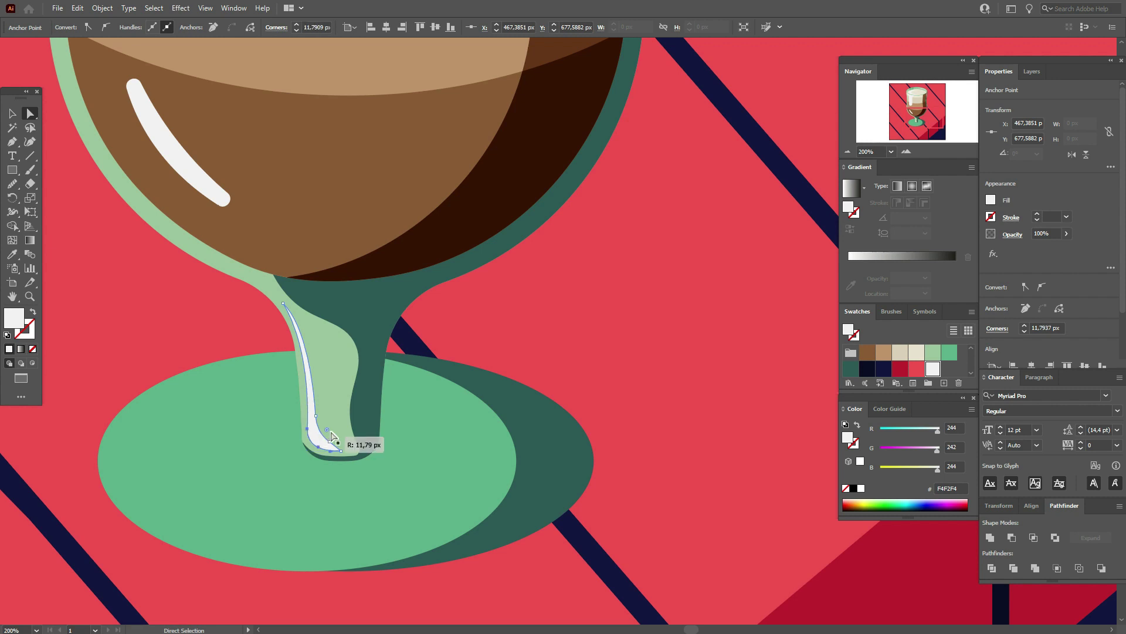
left_click(328, 443)
- Sample white and start a new pen path at the bottom of the drip
left_click(463, 370)
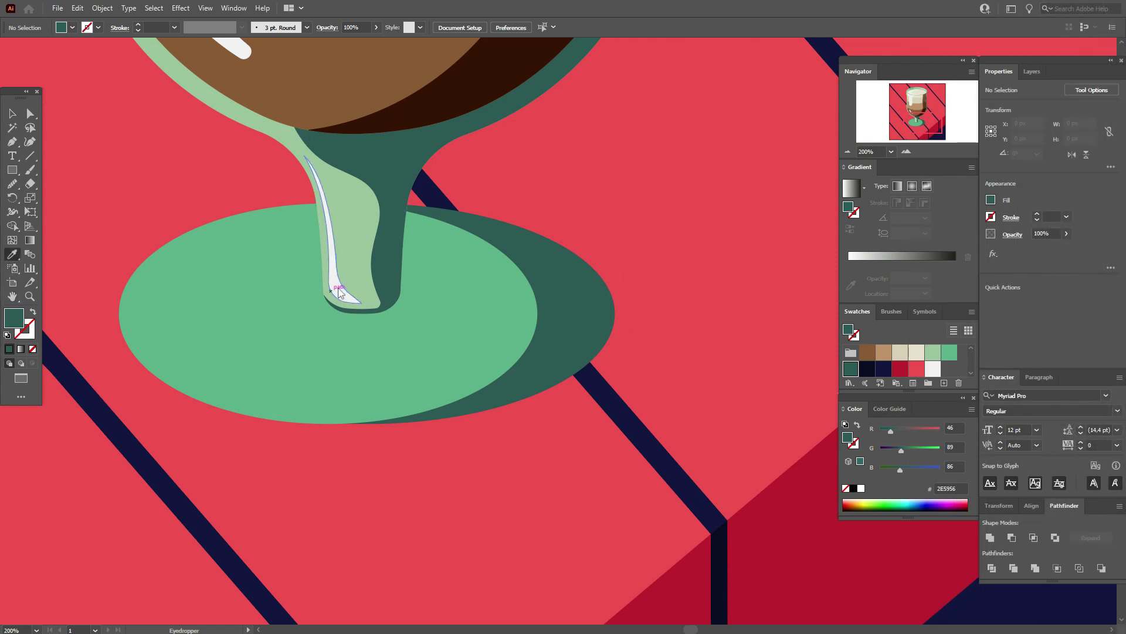
left_click(343, 293)
left_click(11, 142)
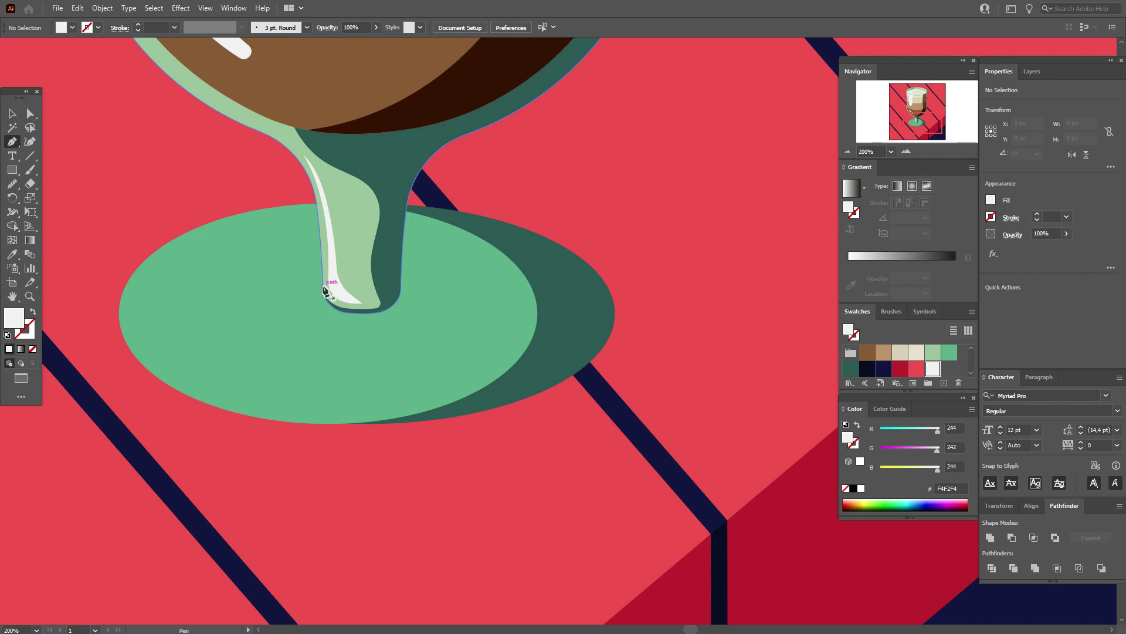
left_click(323, 288)
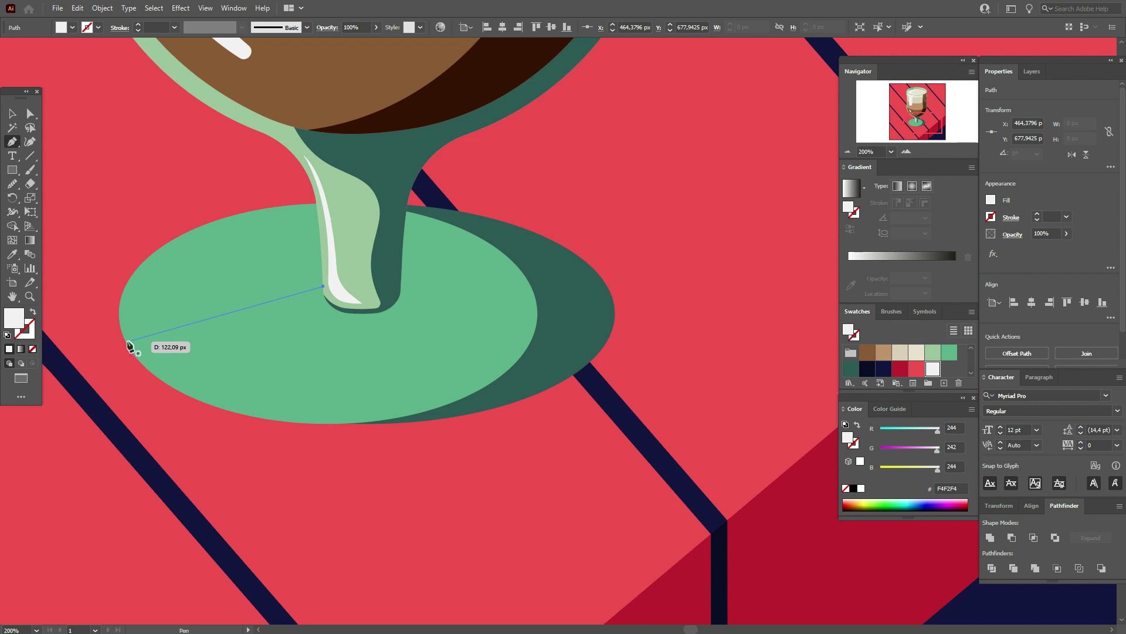
- Draw the milk spill polygon from the drip, curving out across the base and back
mouse_move(128, 343)
left_mouse_down()
mouse_move(66, 296)
mouse_move(62, 280)
left_mouse_up()
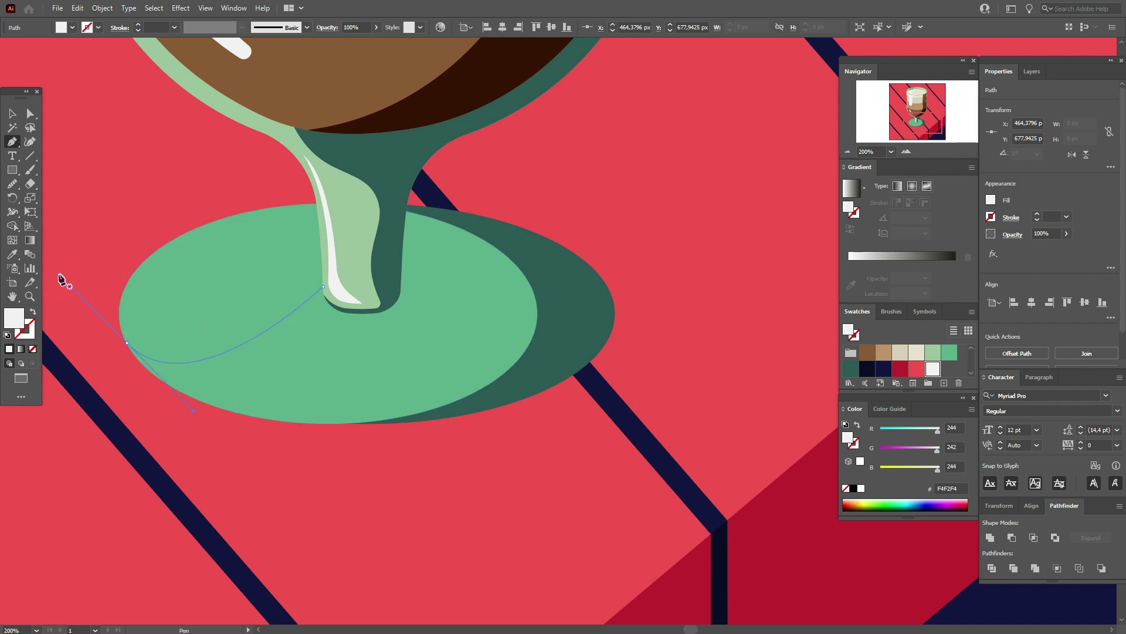
left_click_drag(59, 274, 60, 274)
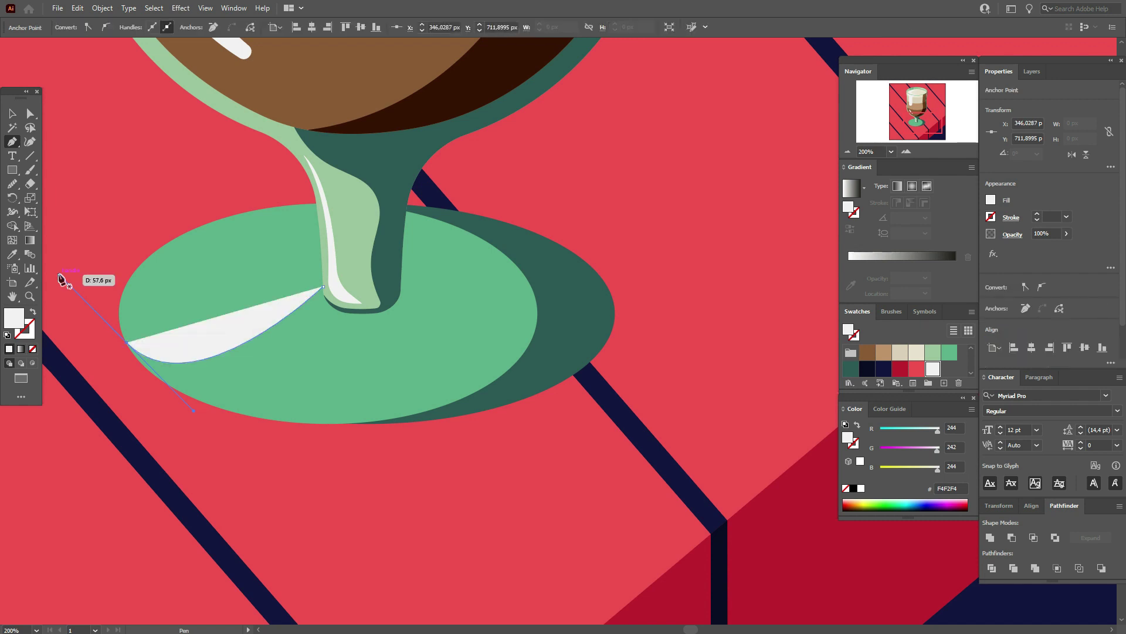
left_click(128, 344)
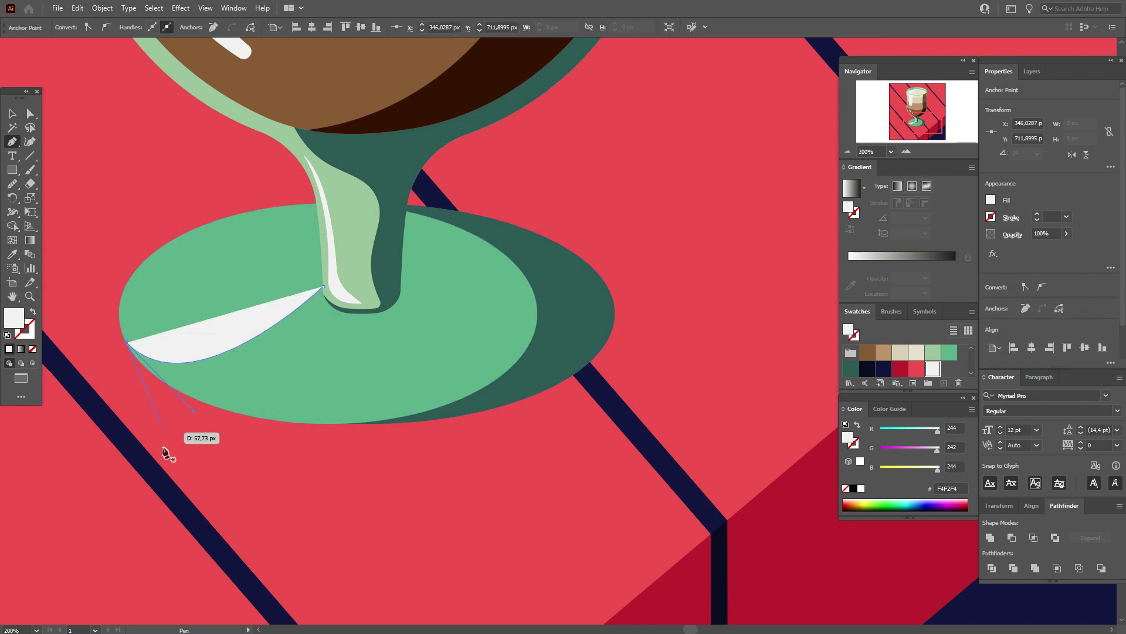
left_click(164, 449)
left_click(323, 502)
left_click(481, 476)
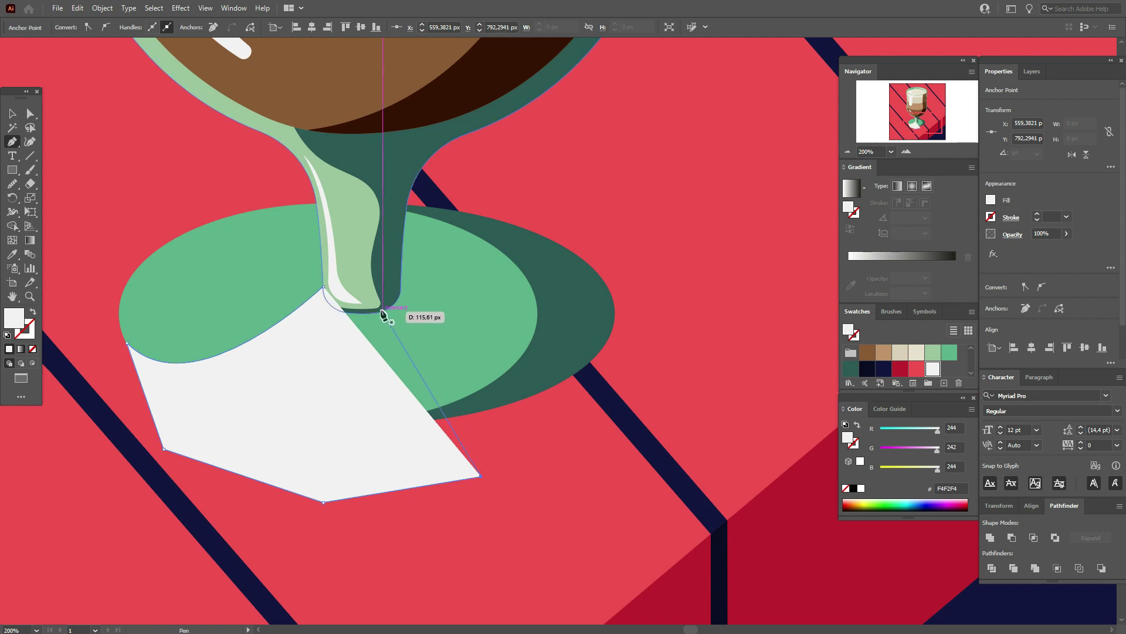
mouse_move(379, 306)
left_mouse_down()
mouse_move(393, 225)
mouse_move(404, 223)
left_mouse_up()
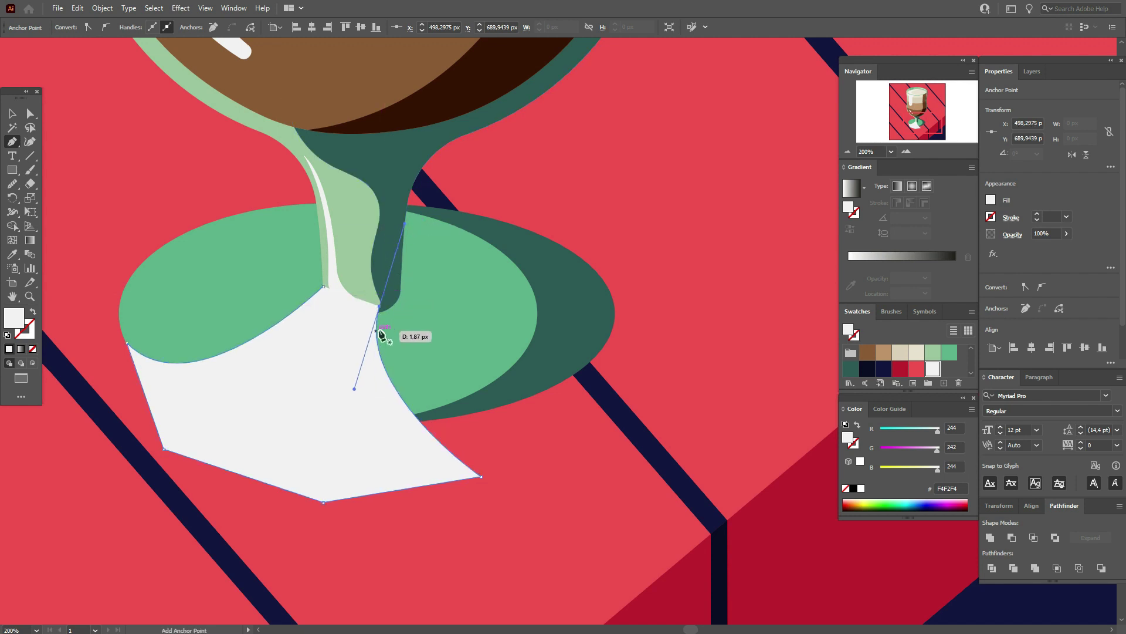
left_click(379, 307)
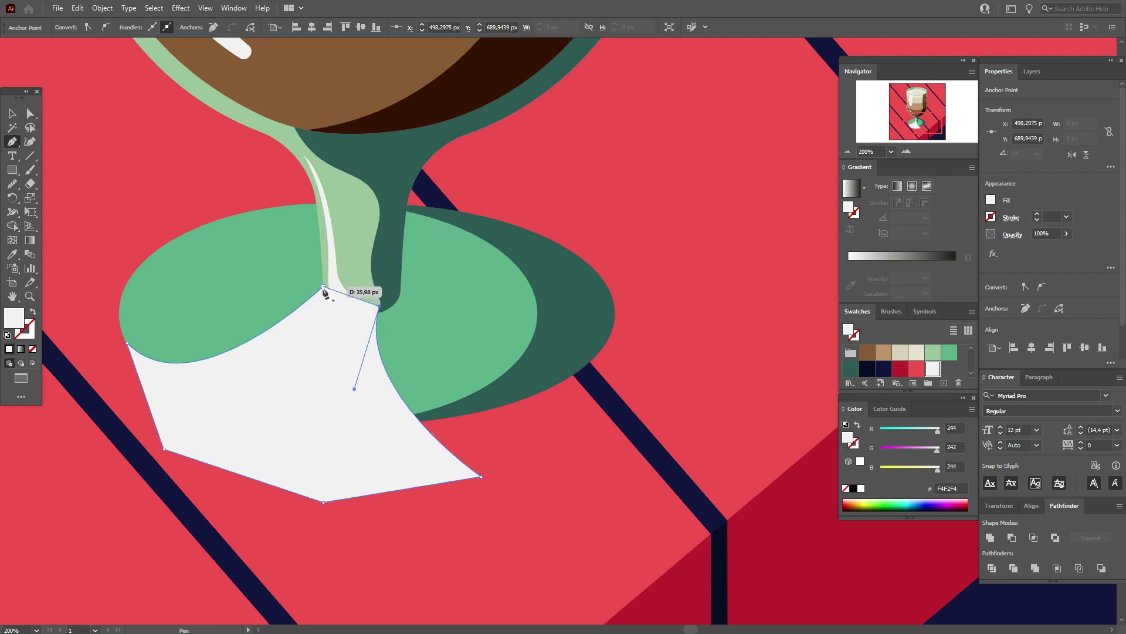
left_click(324, 287)
- Intersect the white milk shape with the green base ellipse
key("v")
left_click(264, 329)
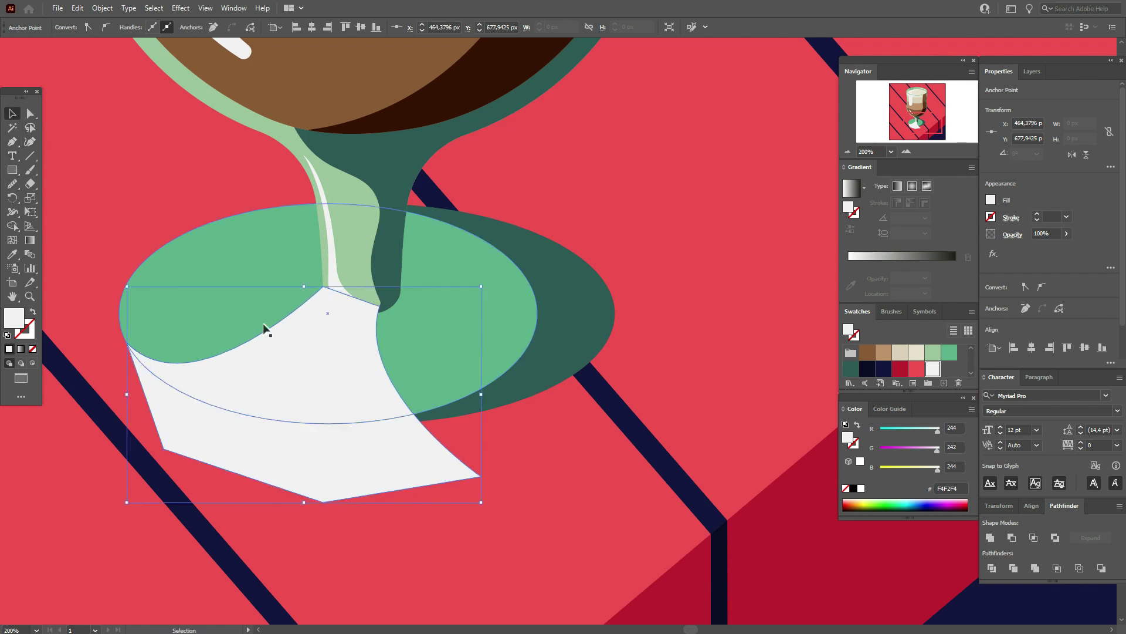
left_click(333, 354, "shift")
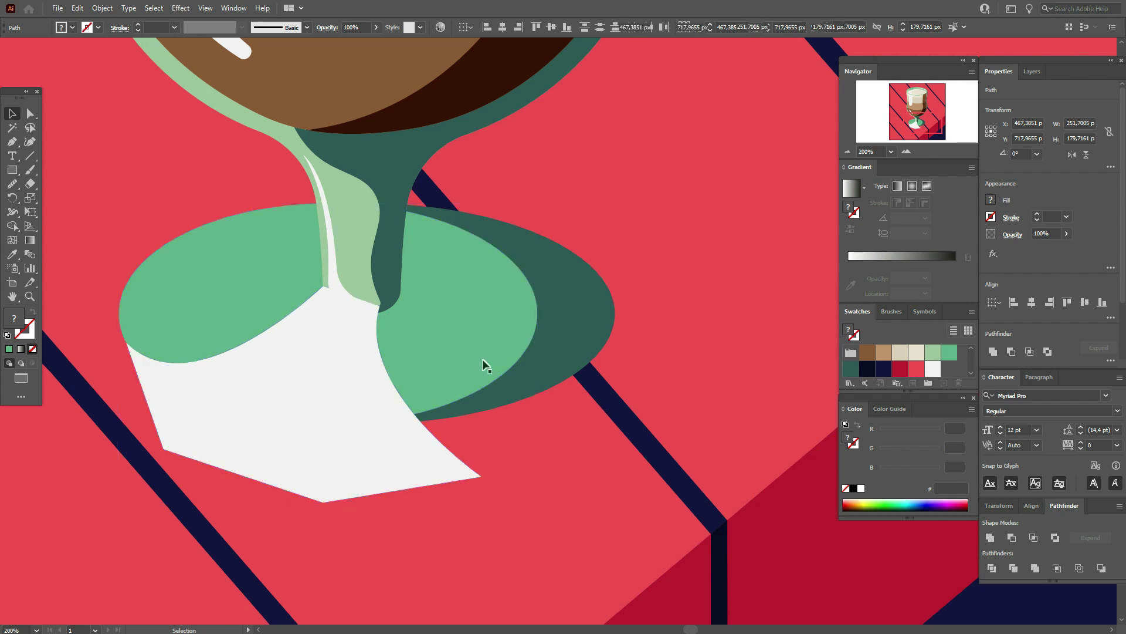
left_click(435, 329)
key("a")
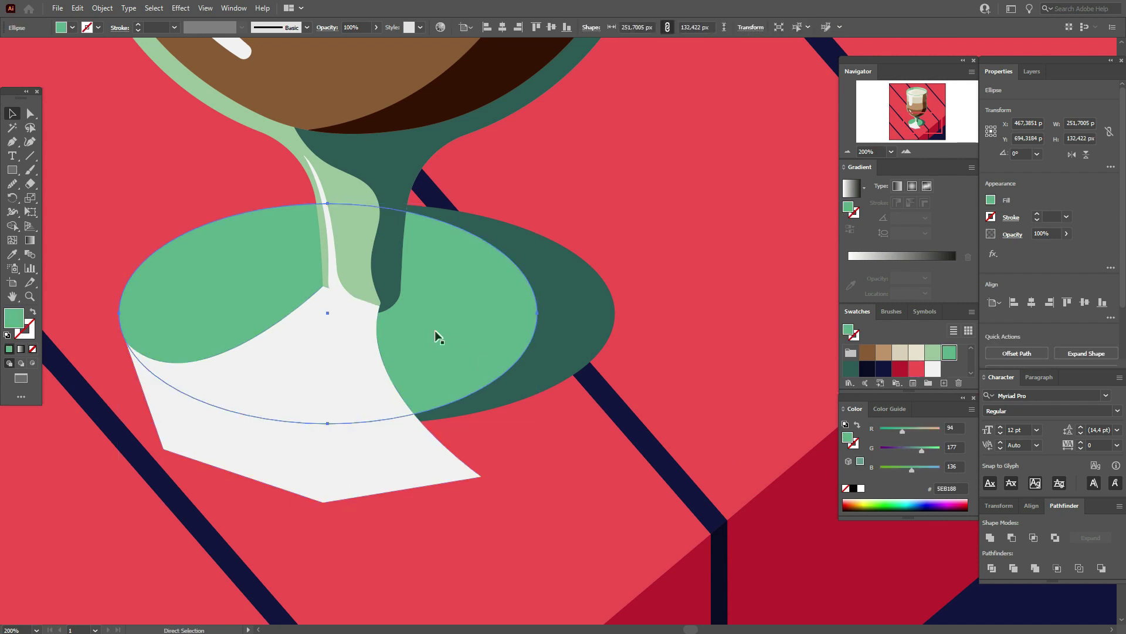
key("v")
left_click(379, 374, "shift")
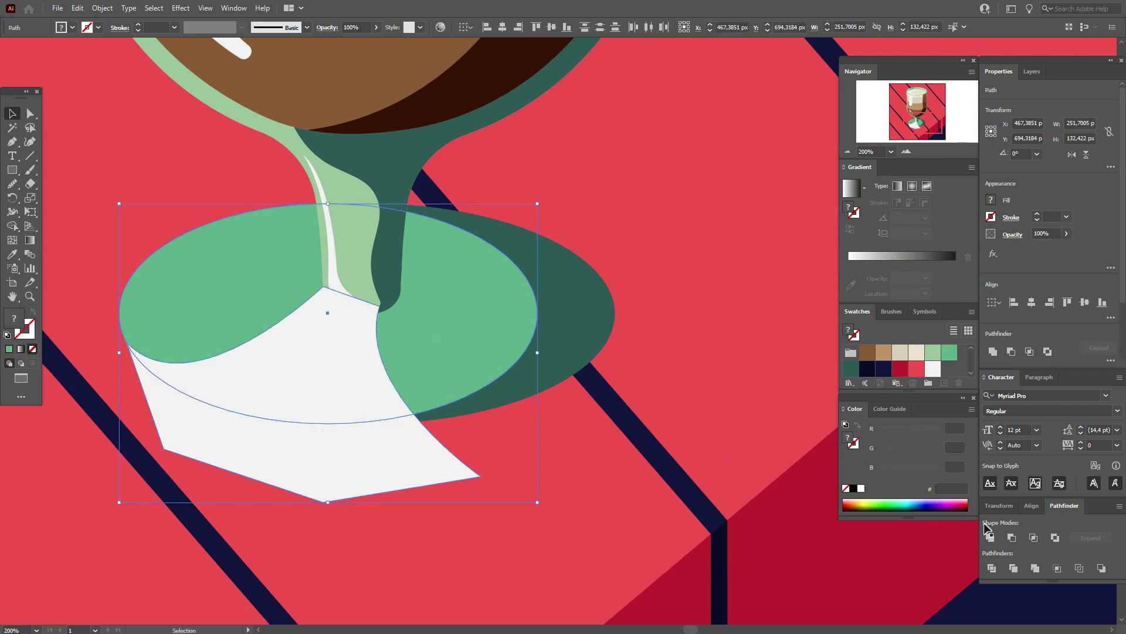
left_click(1032, 539)
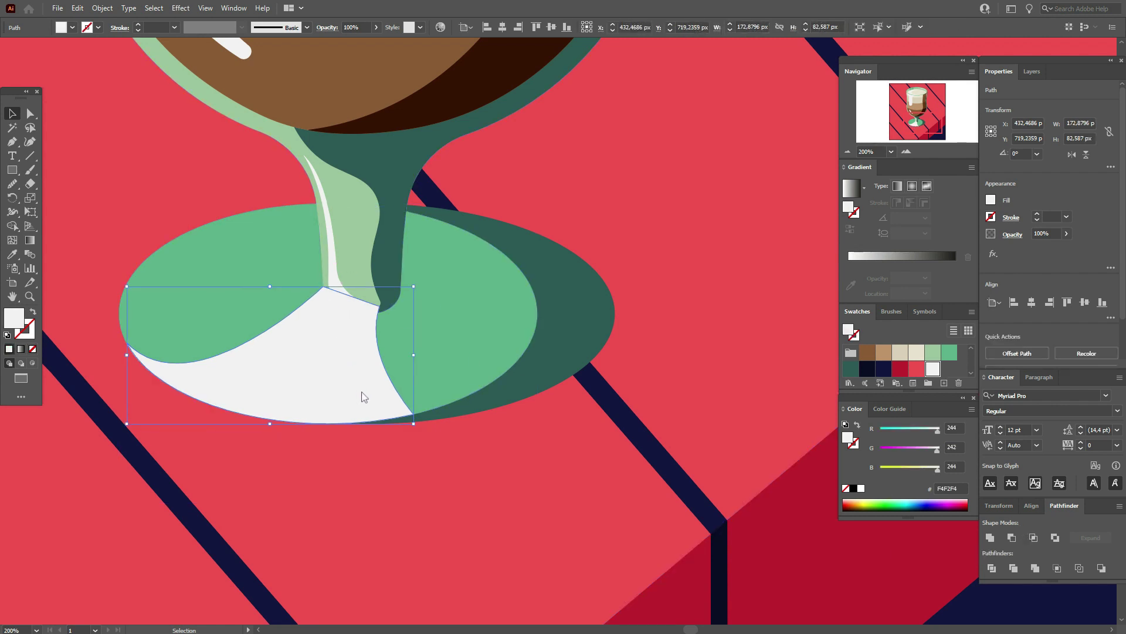
- Select the green ellipse, dark-green base shadow and navy diagonal stripe together
left_click(442, 385, "shift")
left_click(504, 394, "shift")
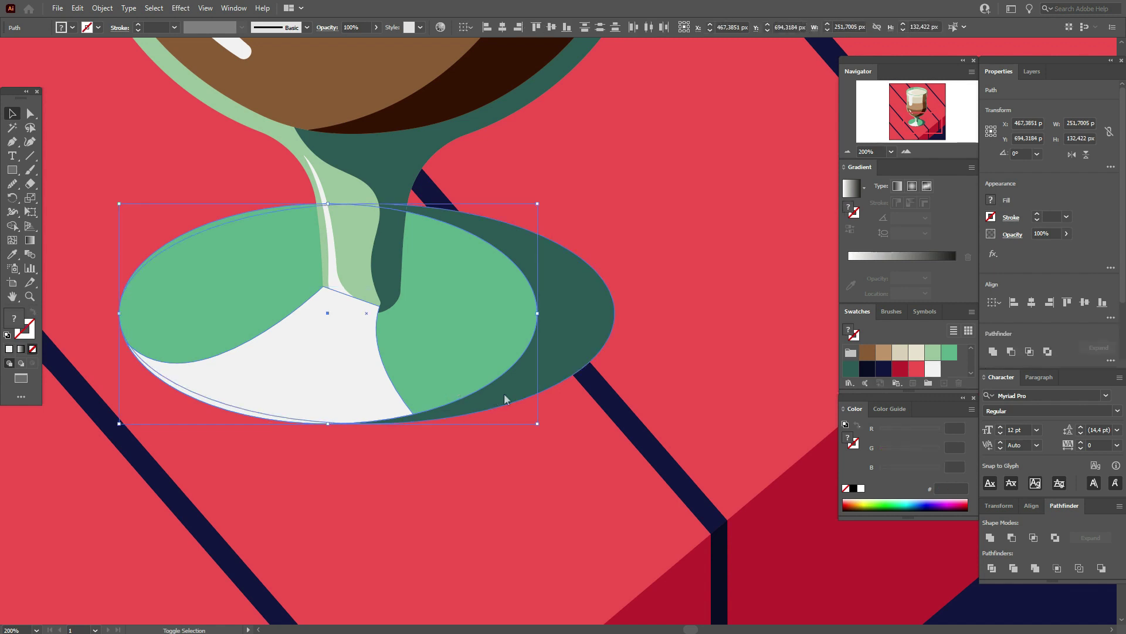
left_click(591, 399, "shift")
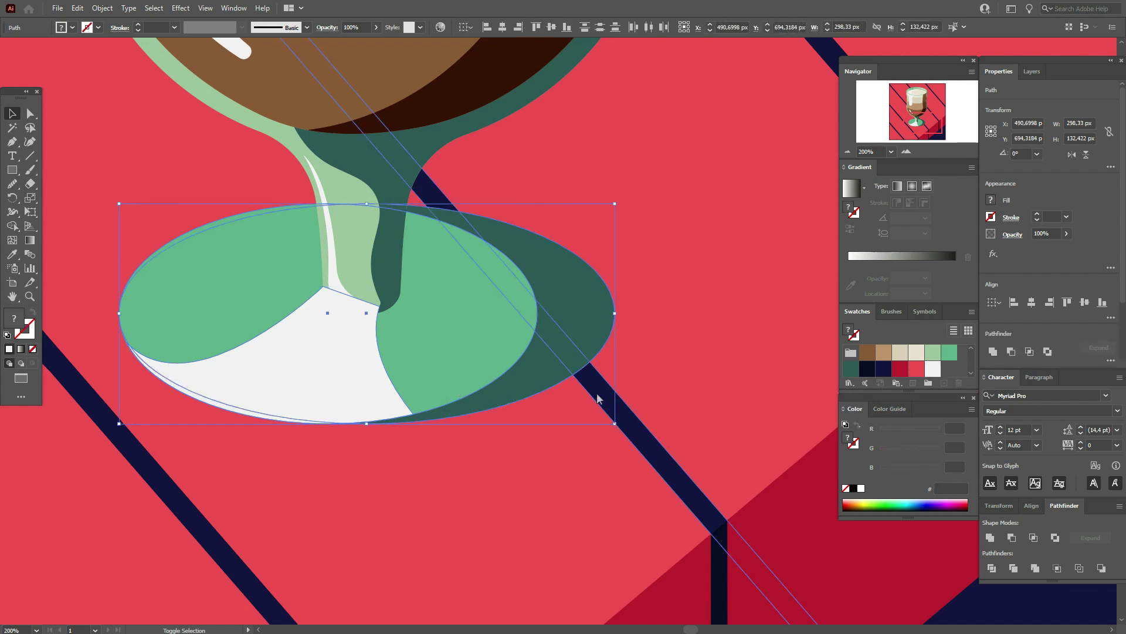
- Send the selected base shapes and background to the back
left_click(486, 460, "shift")
right_click(486, 460)
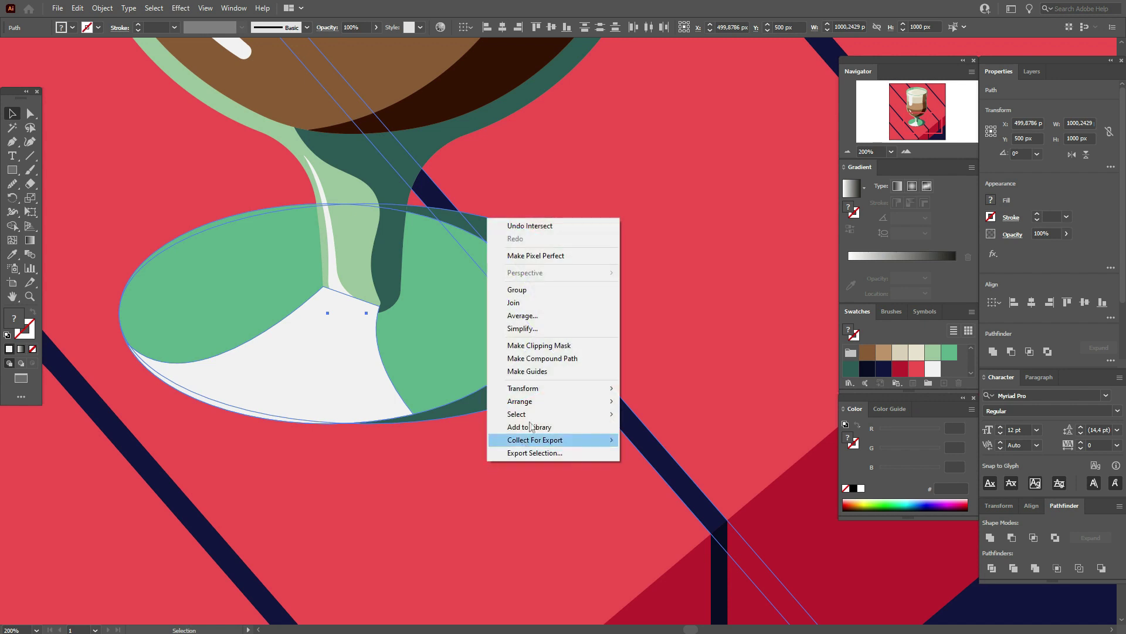
mouse_move(520, 401)
left_click(636, 441)
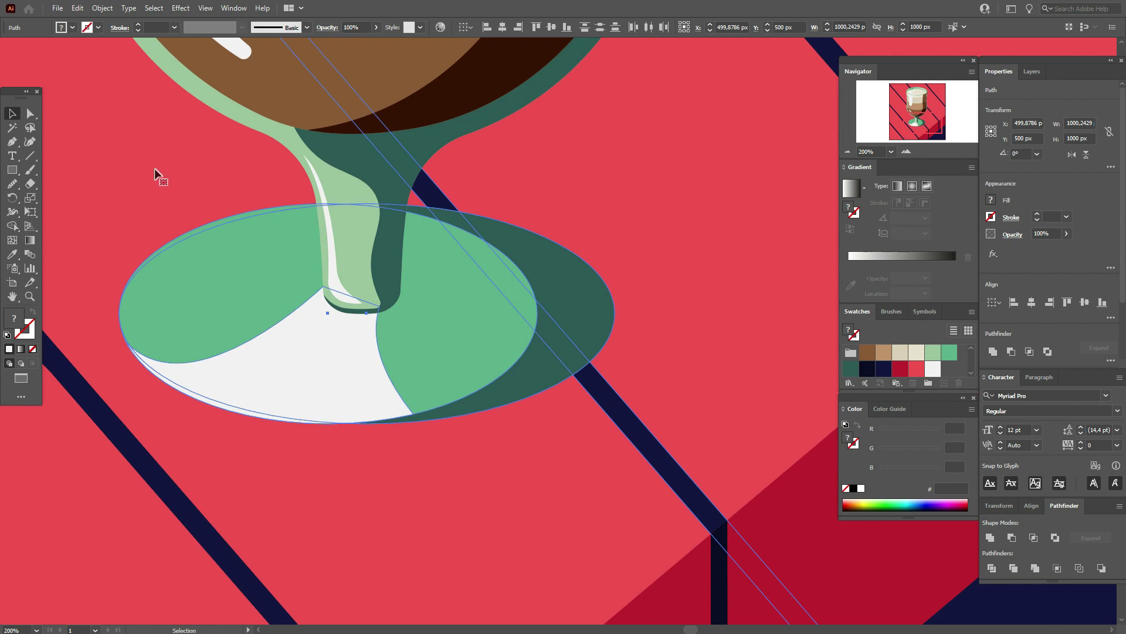
- Move the milk pool's top anchors so they meet the stem's foot
left_click(30, 113)
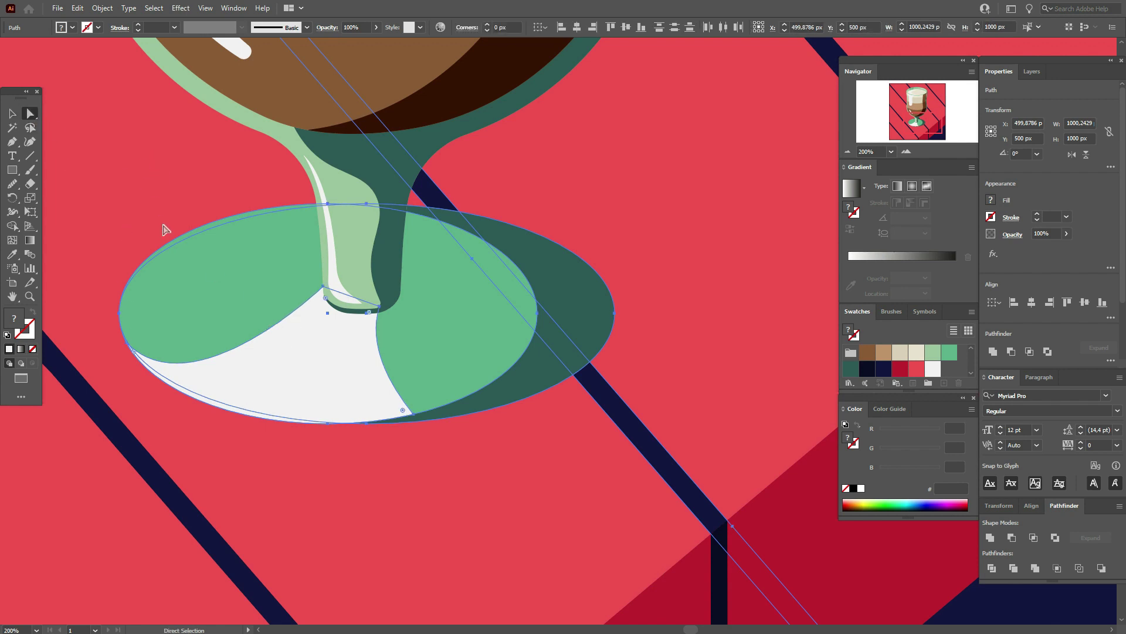
left_click_drag(322, 287, 324, 286)
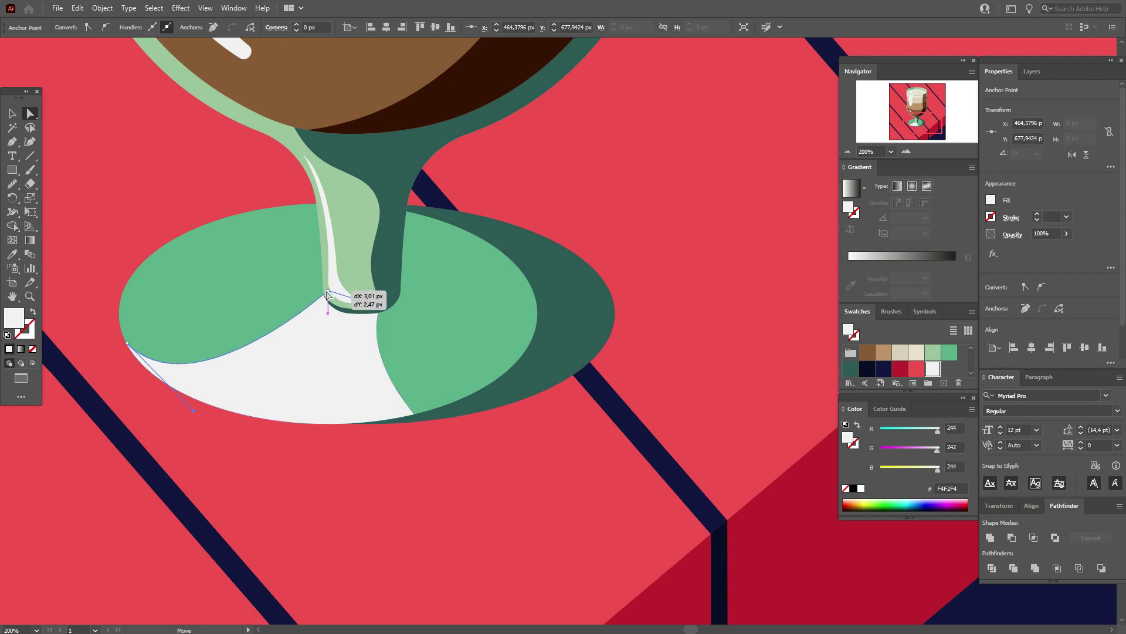
left_click_drag(325, 290, 327, 293)
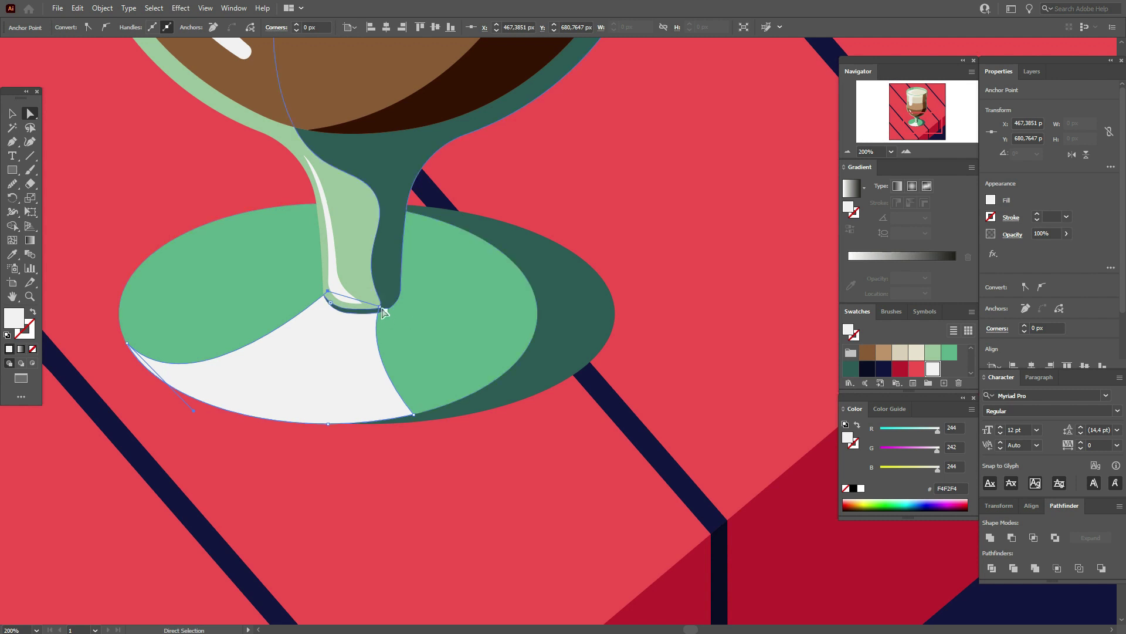
left_click(379, 305)
left_click_drag(380, 307, 372, 308)
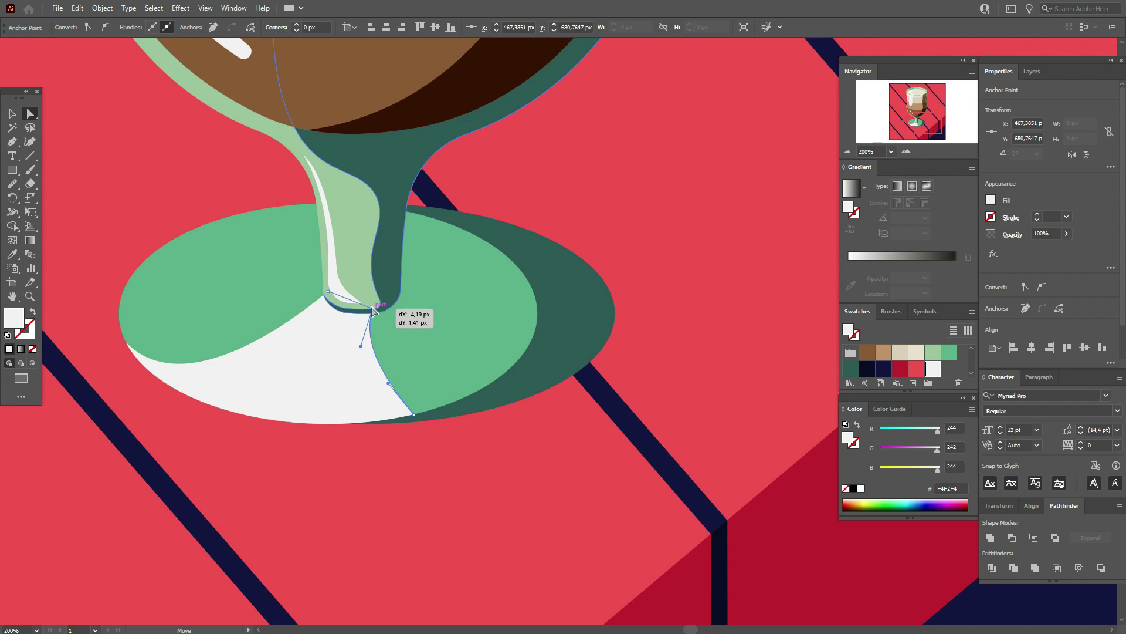
left_click(374, 310)
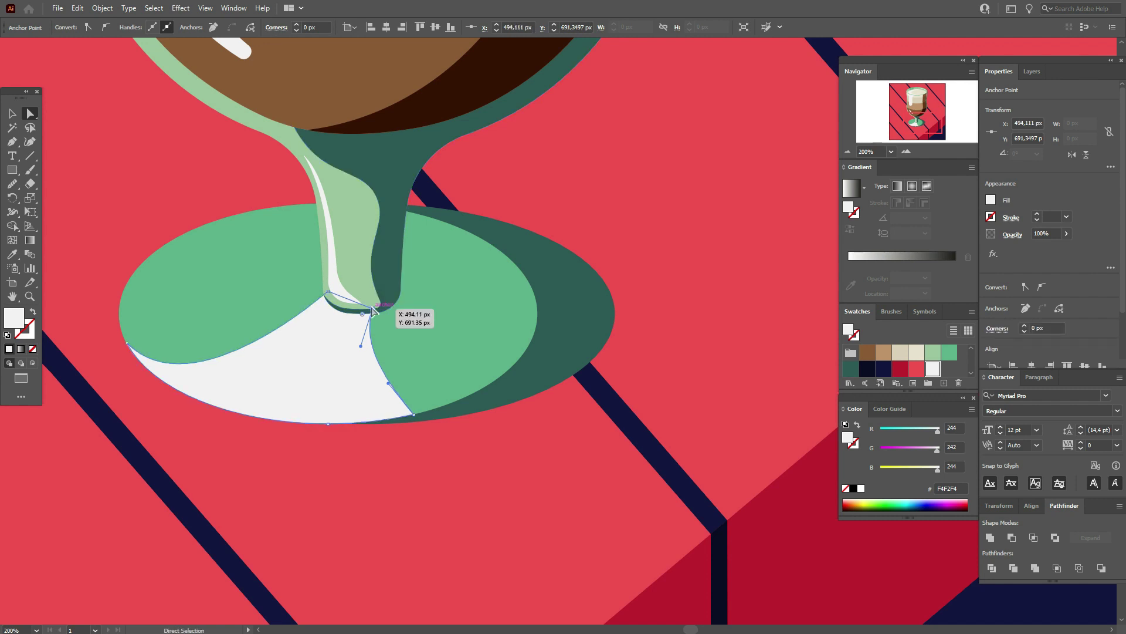
- Make the green base ellipse slightly shorter and stretch the milk pool's bottom lower
key("v")
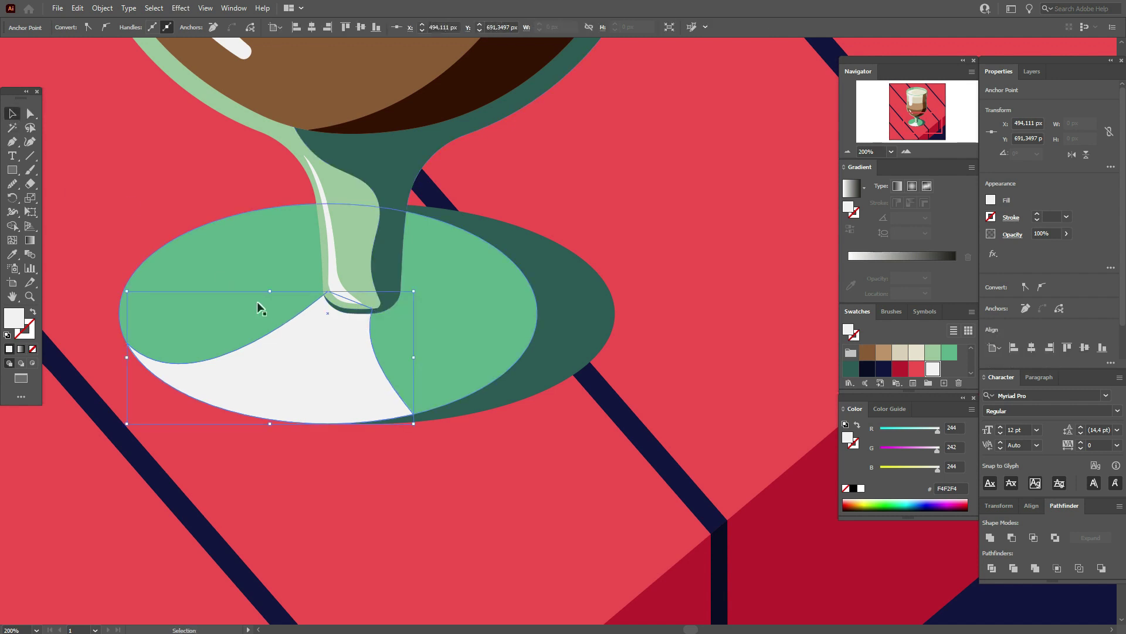
left_click(243, 294)
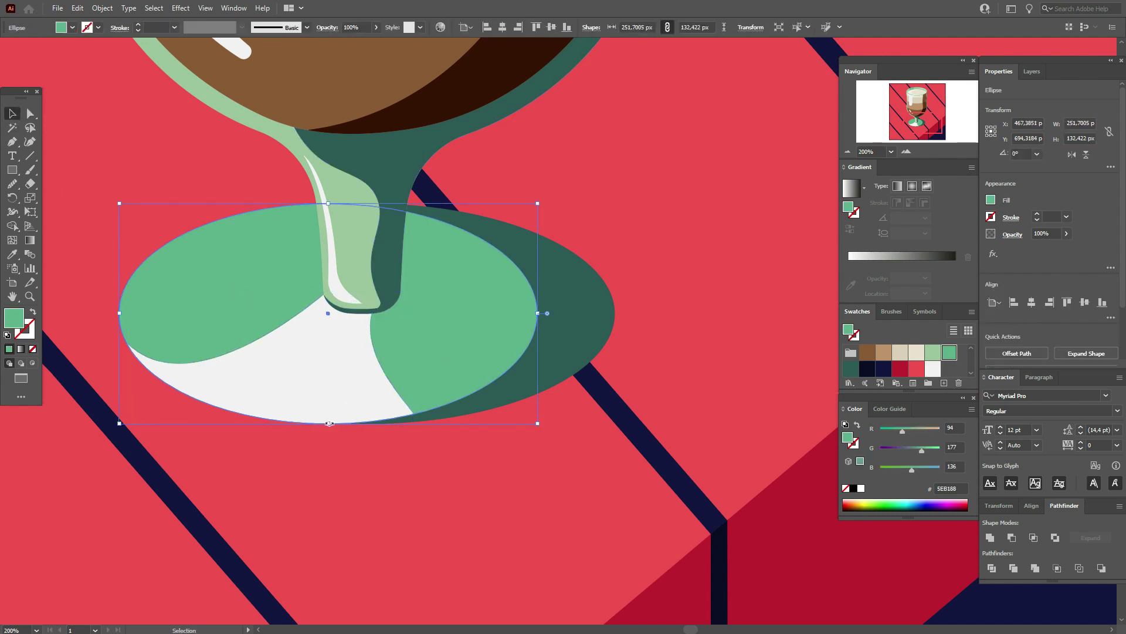
left_click_drag(329, 423, 332, 414)
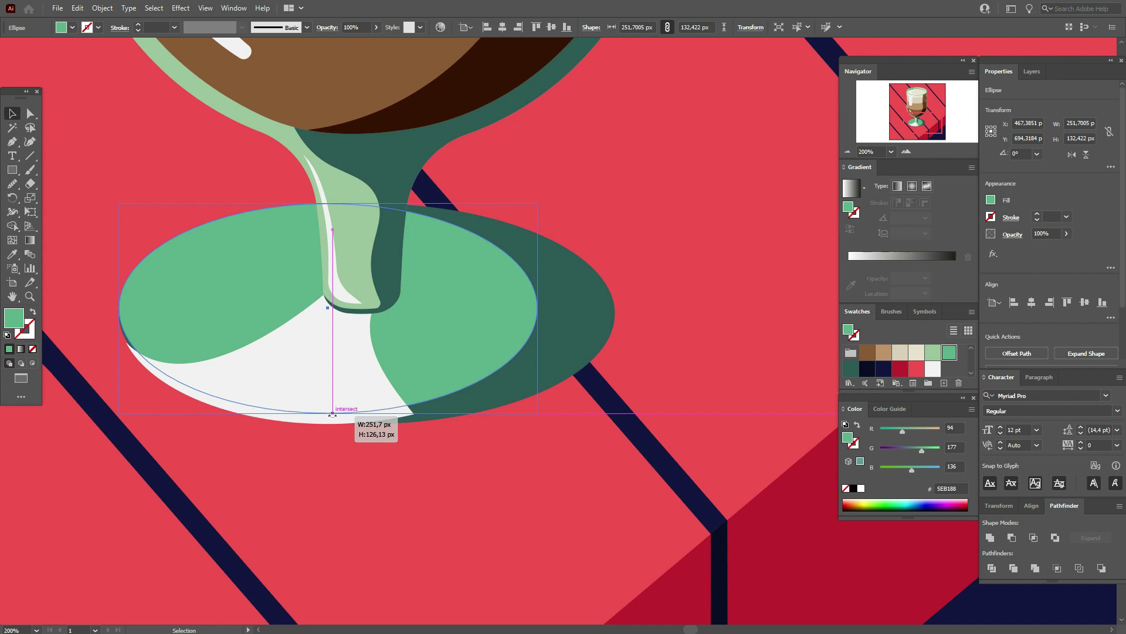
left_click_drag(332, 414, 283, 409)
left_click(319, 382)
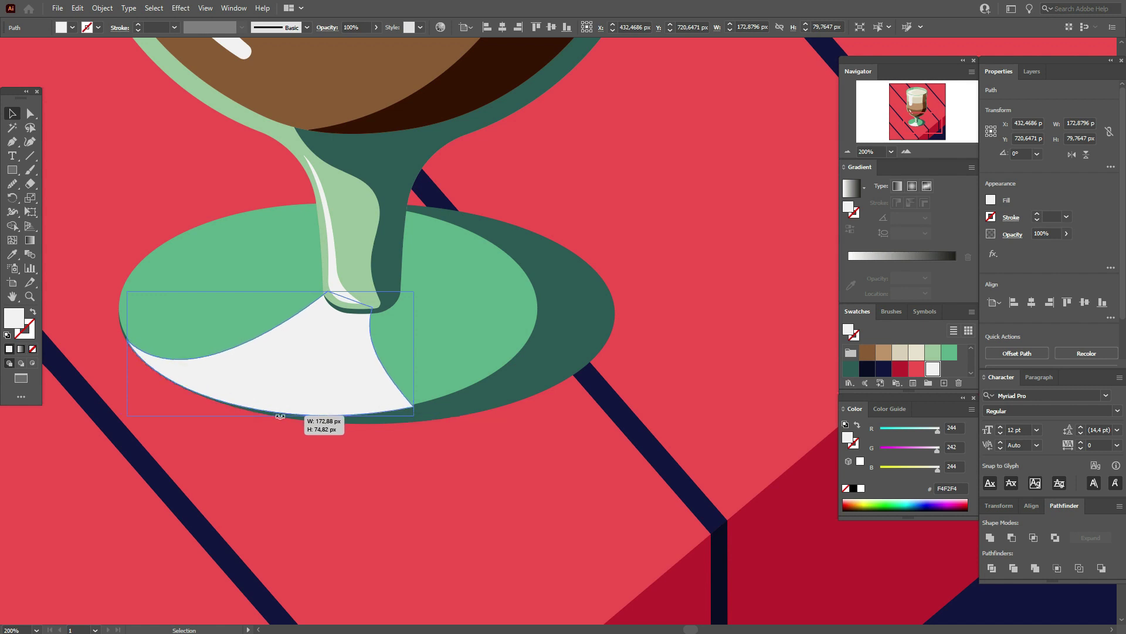
left_click_drag(283, 409, 281, 415)
- Re-intersect the milk pool with the resized ellipse, then select the green ellipse
left_click(445, 361)
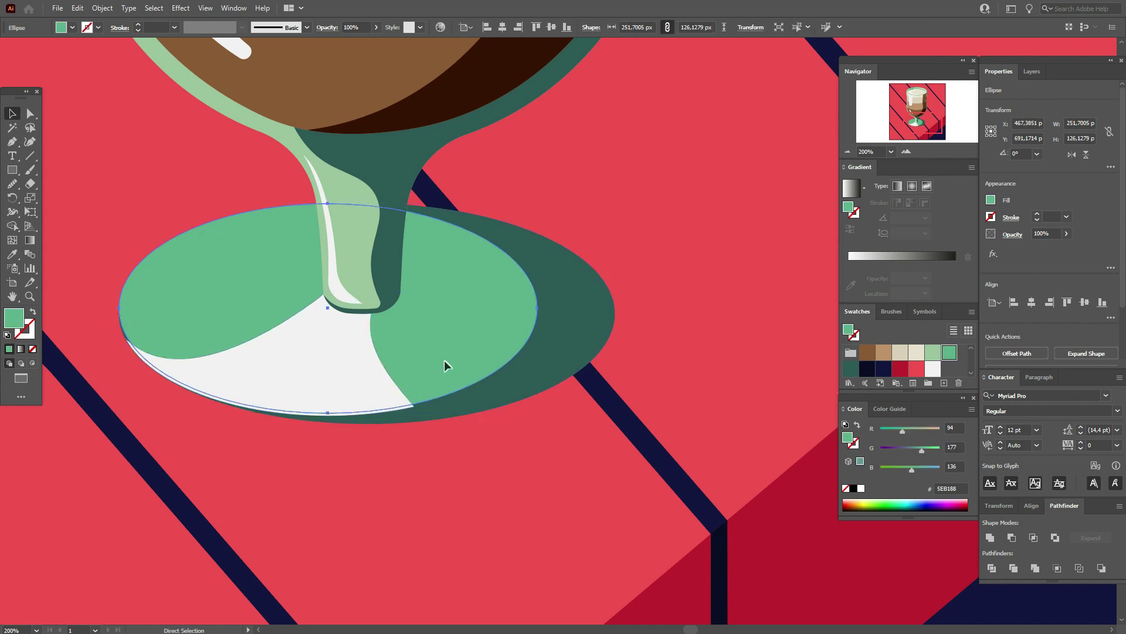
left_click(381, 374, "shift")
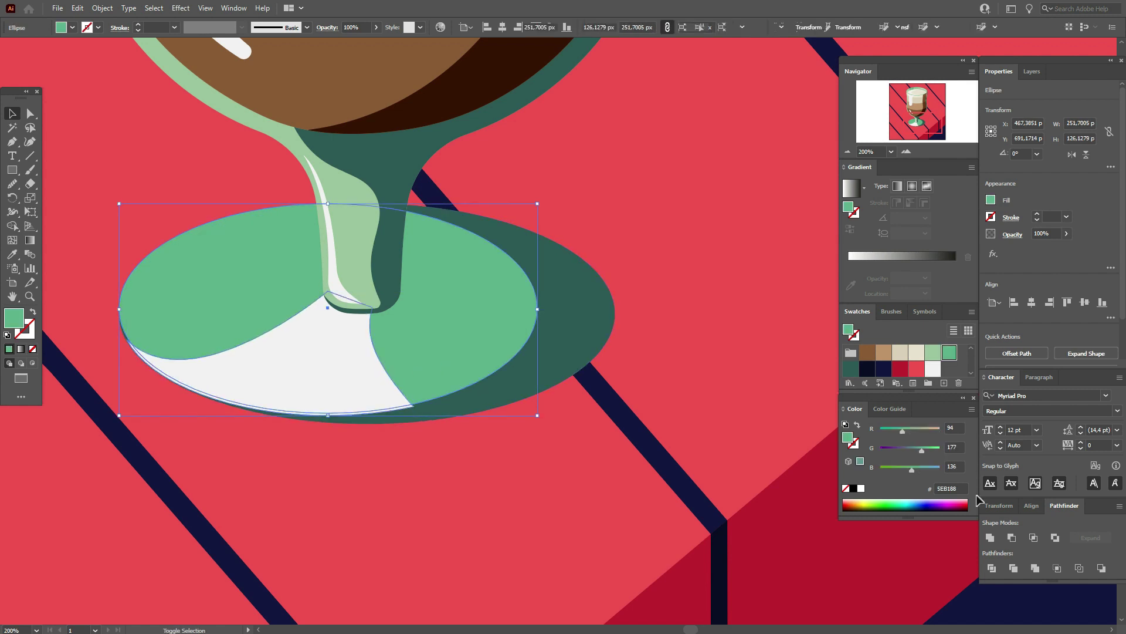
left_click(1033, 541)
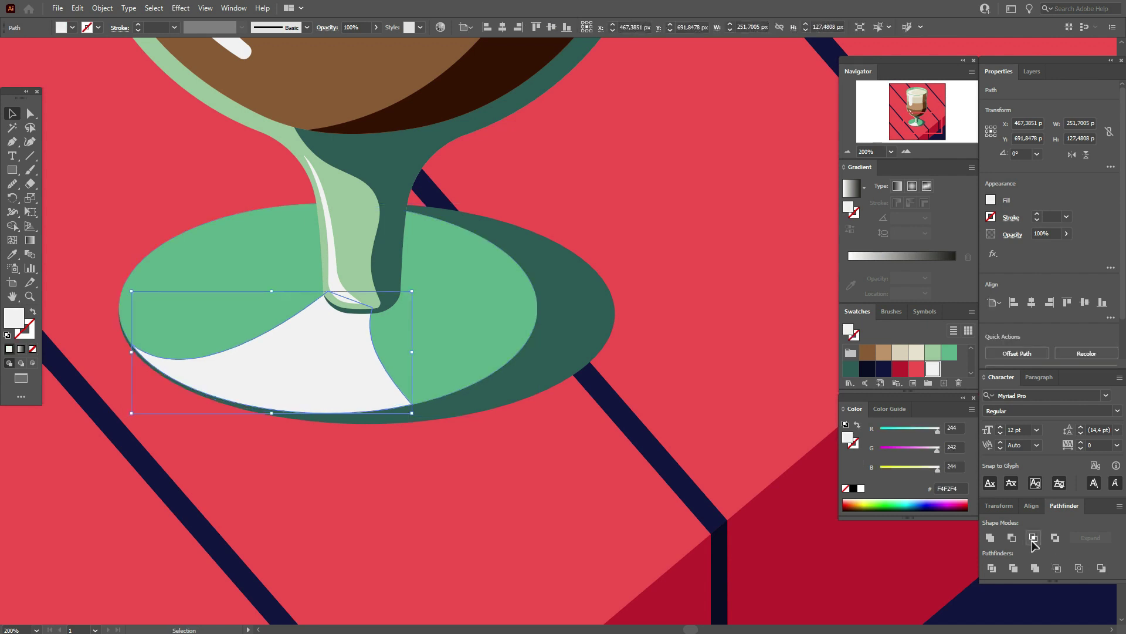
left_click(660, 465)
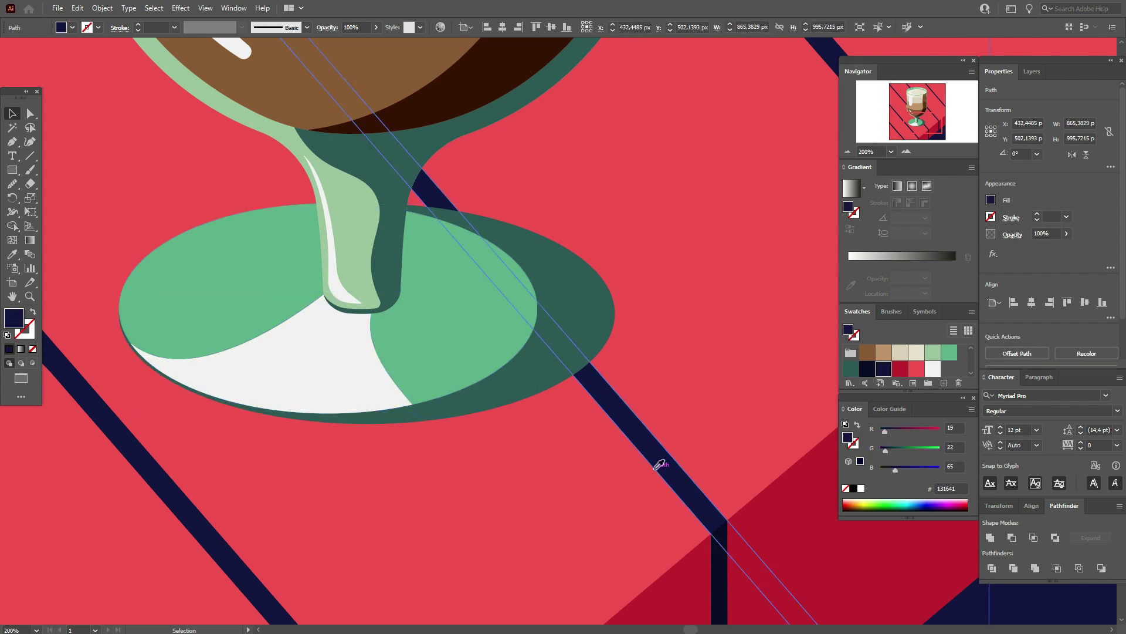
left_click(209, 298)
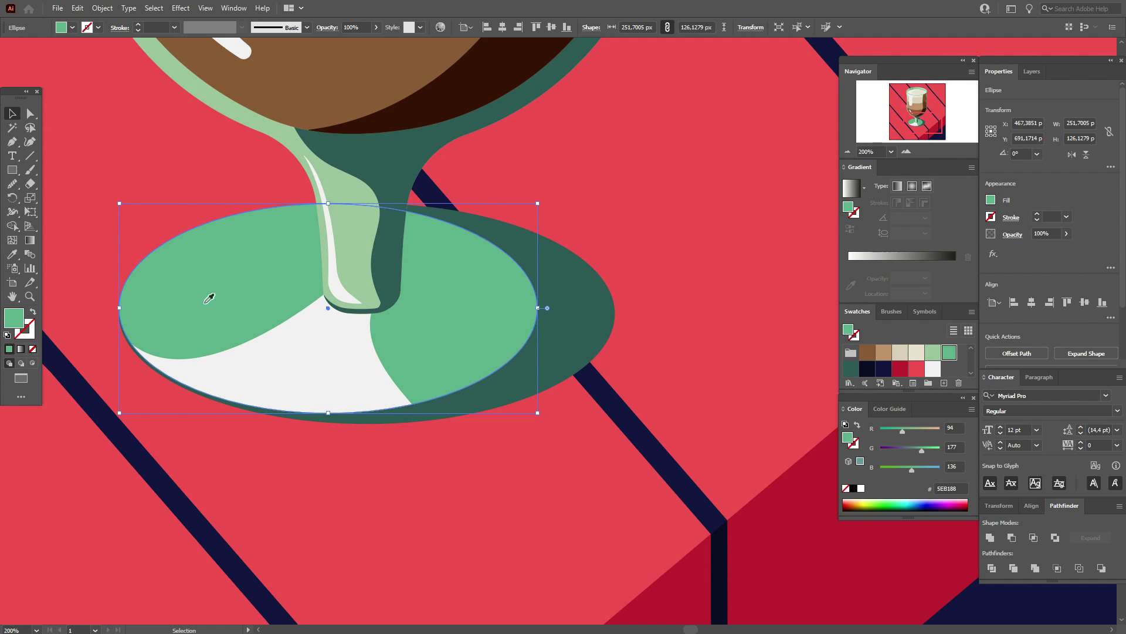
key("a")
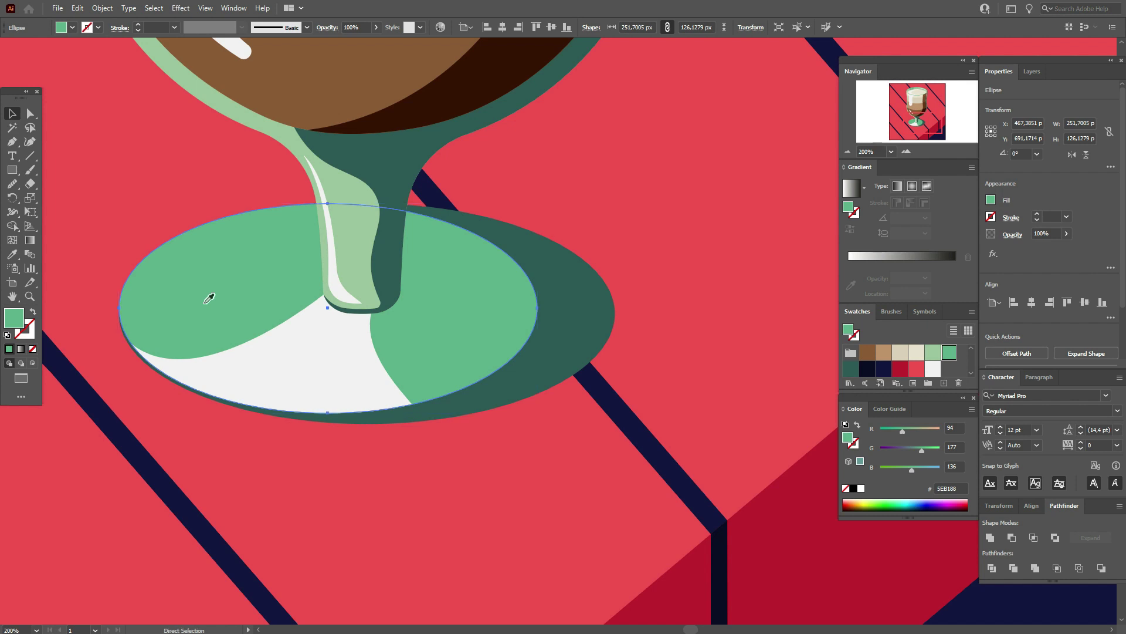
- Offset the ellipse copy right, Exclude it with the foot ellipse, and ungroup
key("v")
left_click_drag(209, 298, 222, 305)
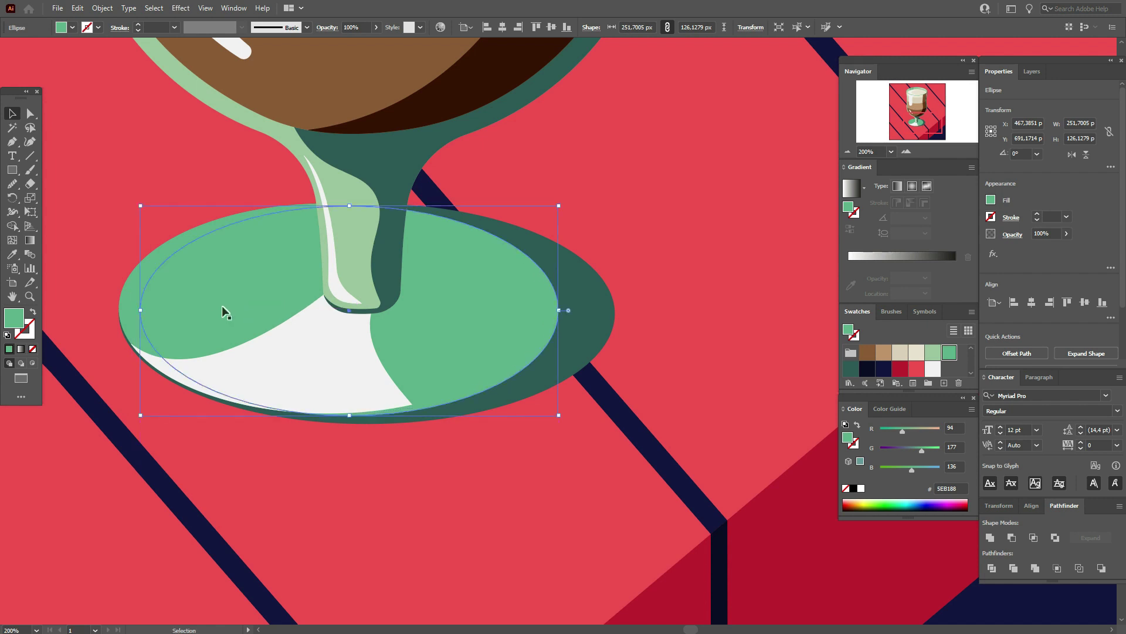
left_click(126, 309, "shift")
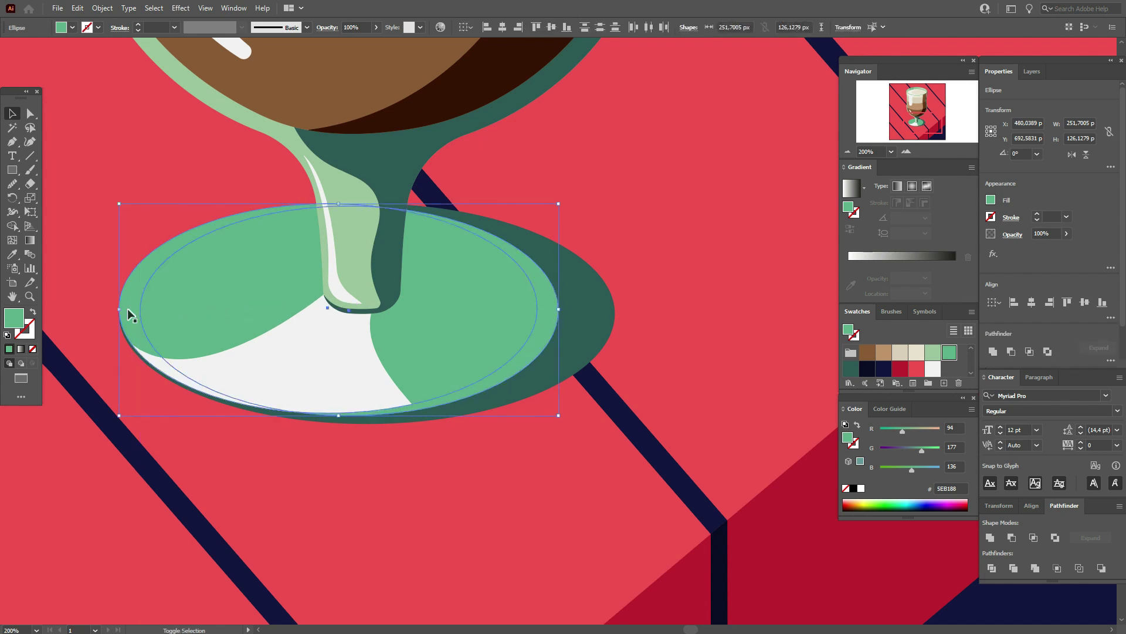
left_click(1056, 538)
right_click(352, 280)
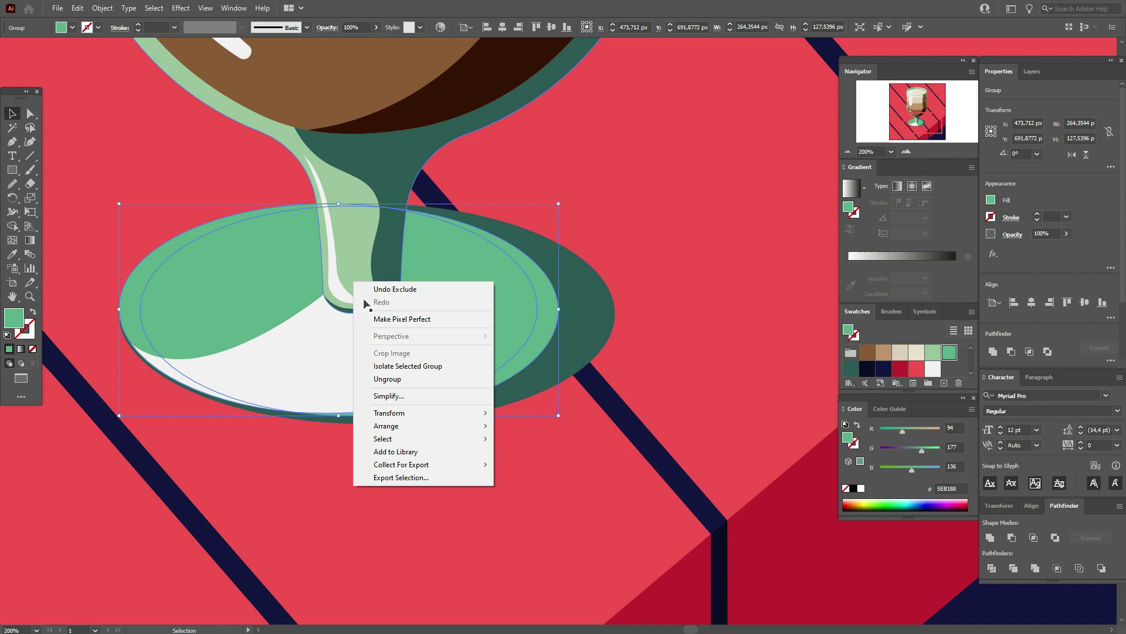
left_click(417, 378)
- Colour the left crescent piece white and narrow it from its left side
left_click(133, 295, "shift")
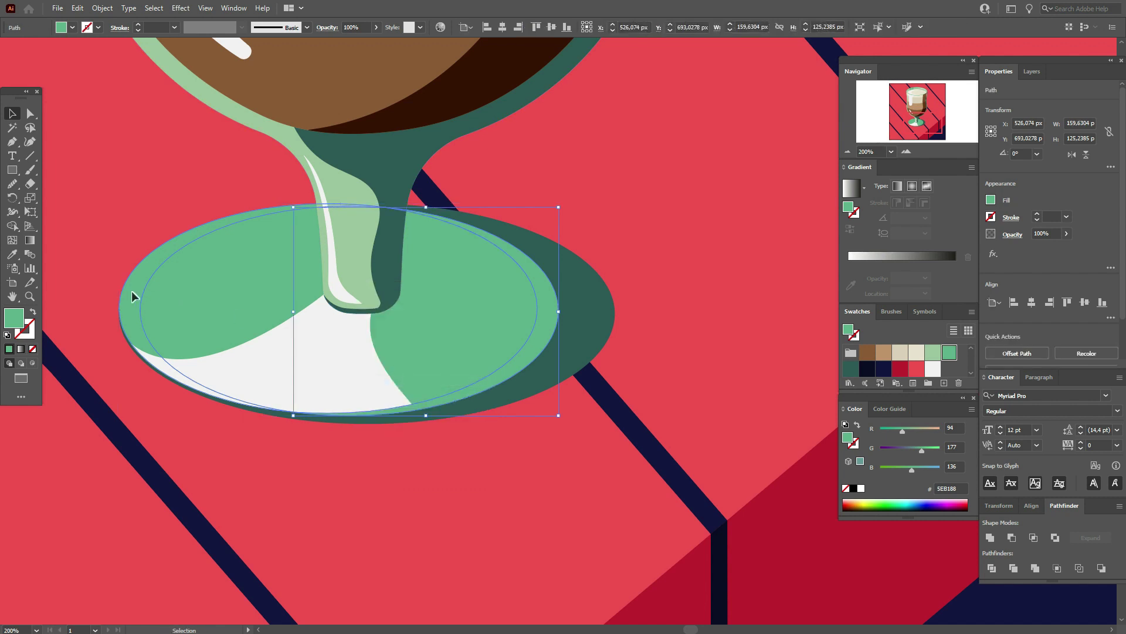
left_click(113, 300)
left_click(12, 256)
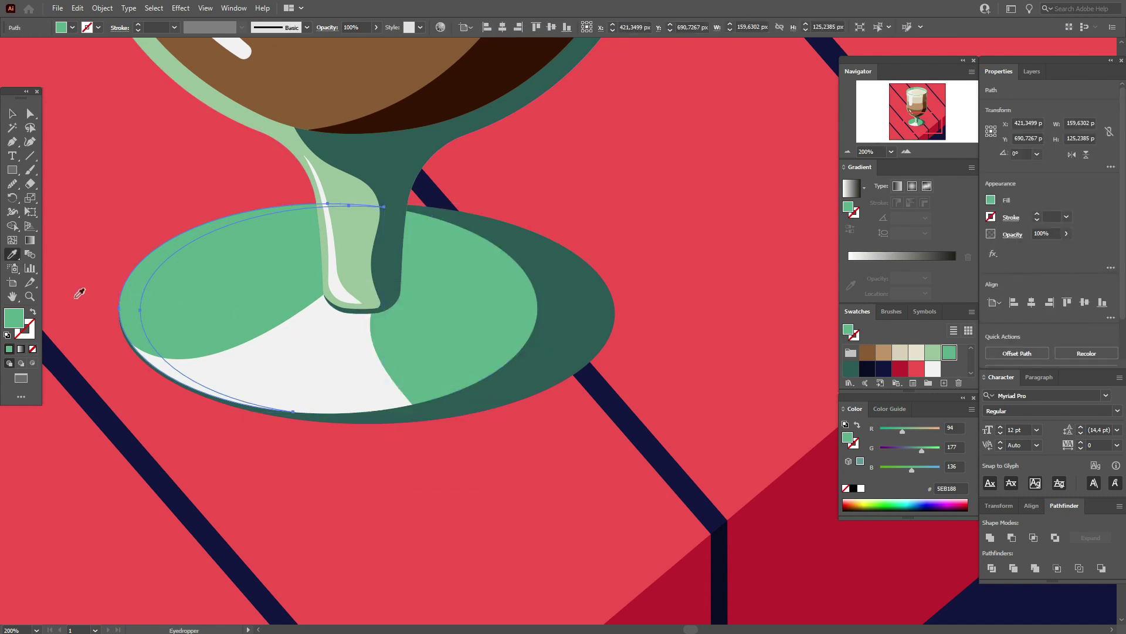
left_click(251, 372)
key("v")
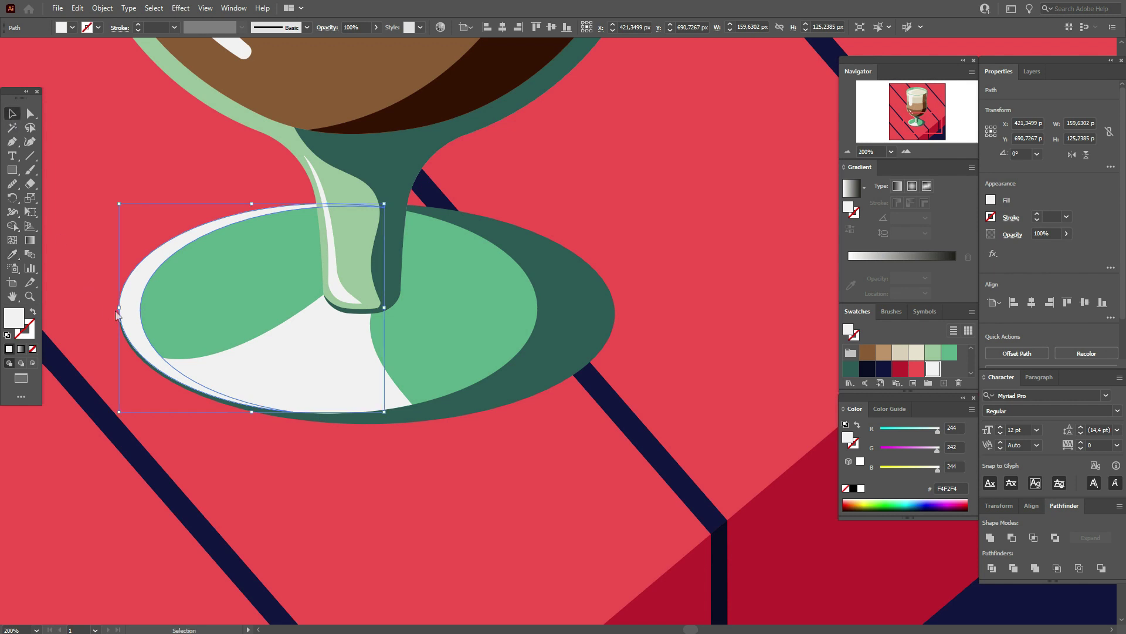
left_click_drag(119, 307, 135, 310)
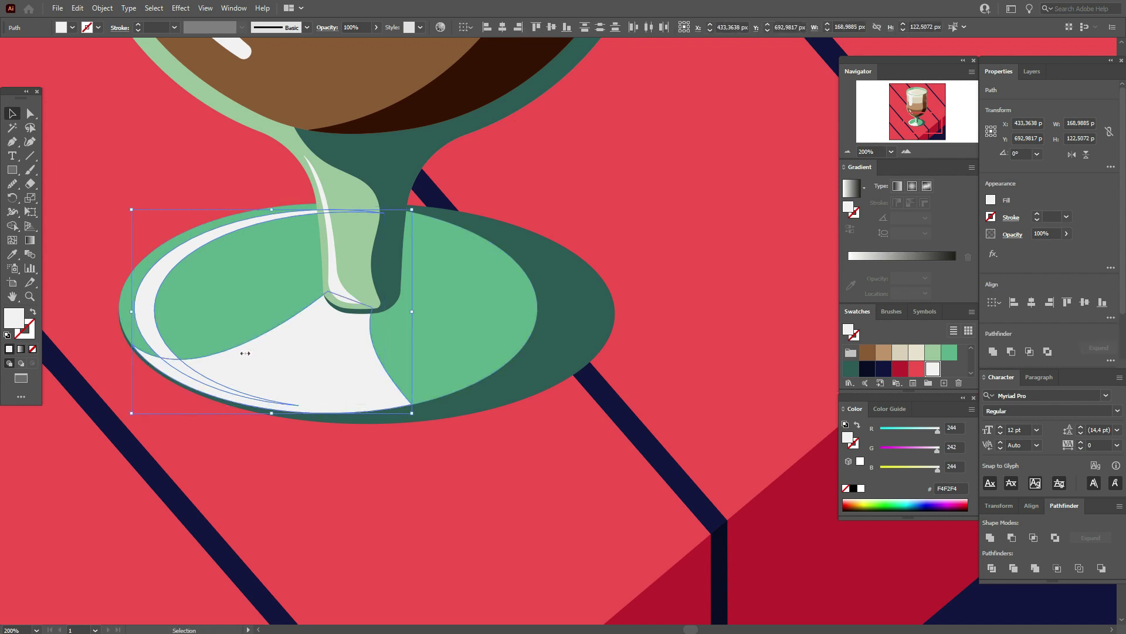
- Nudge the white highlight left and trim it with Minus Front against the foot shape
left_click(120, 323)
left_click_drag(143, 302, 140, 302)
left_click(253, 350, "shift")
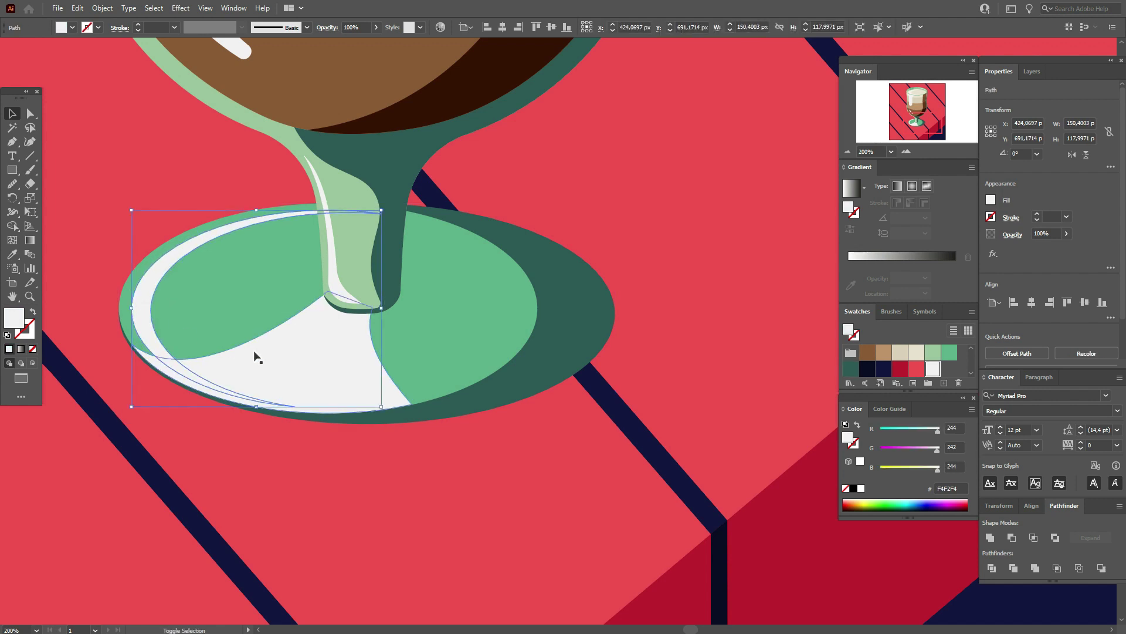
left_click(1013, 536)
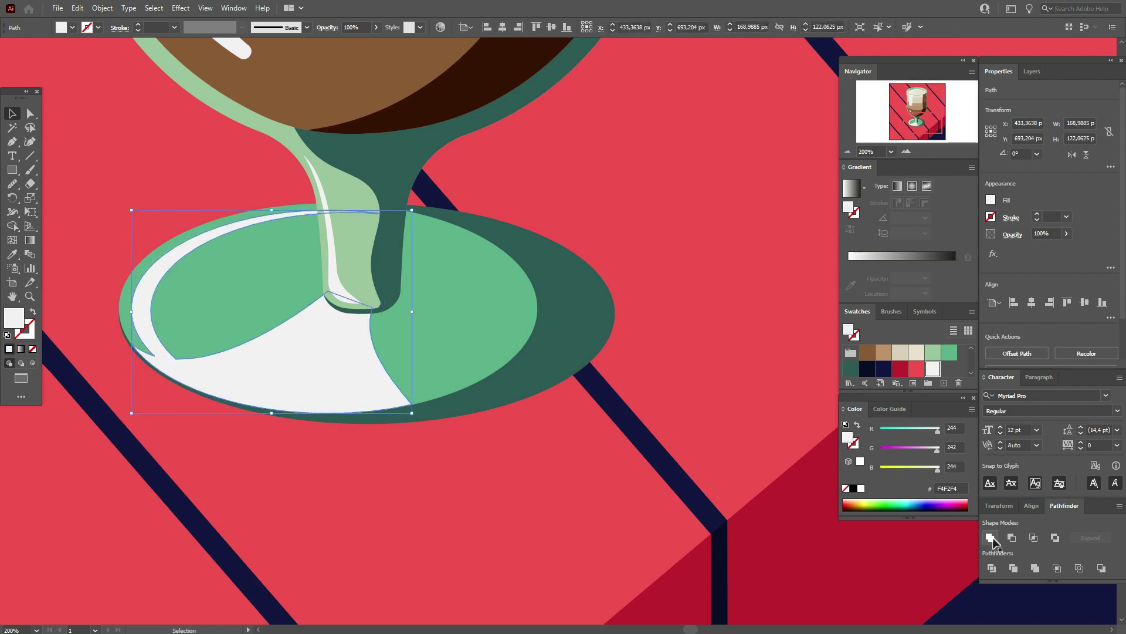
- Round the highlight's lower-left tip, then select the foot's green top ellipse
left_click(30, 112)
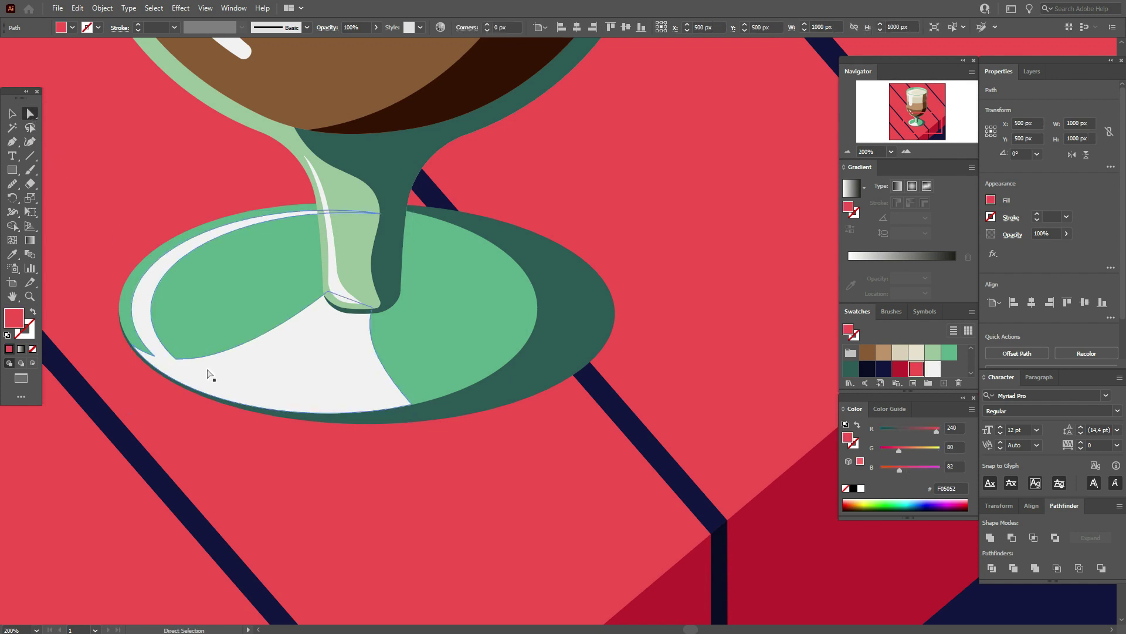
left_click_drag(176, 358, 180, 359)
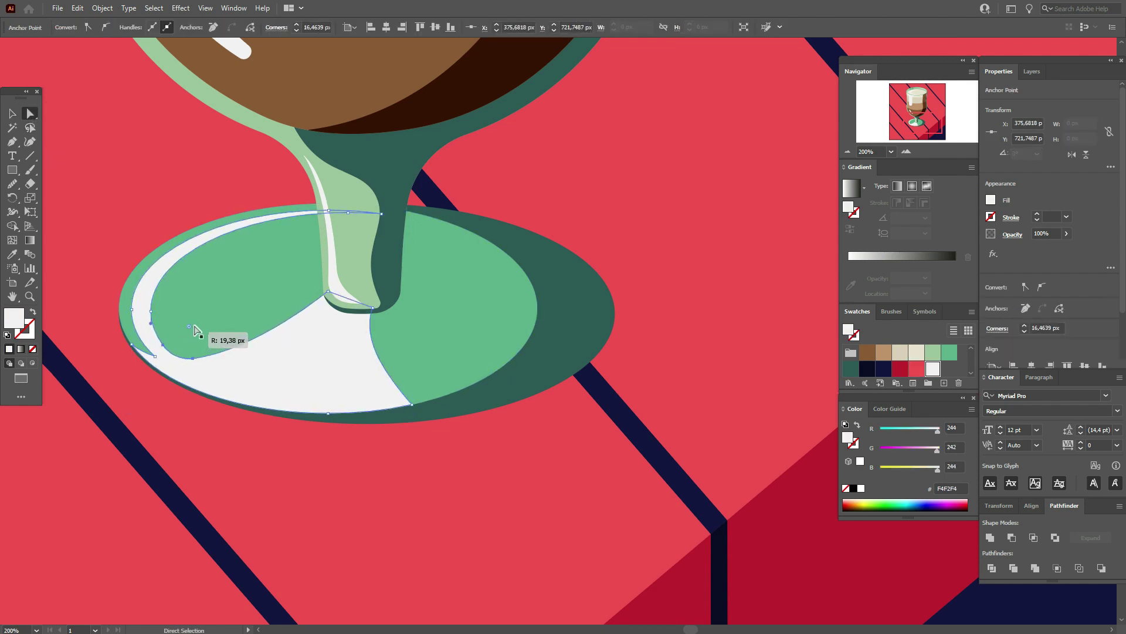
left_click(155, 357)
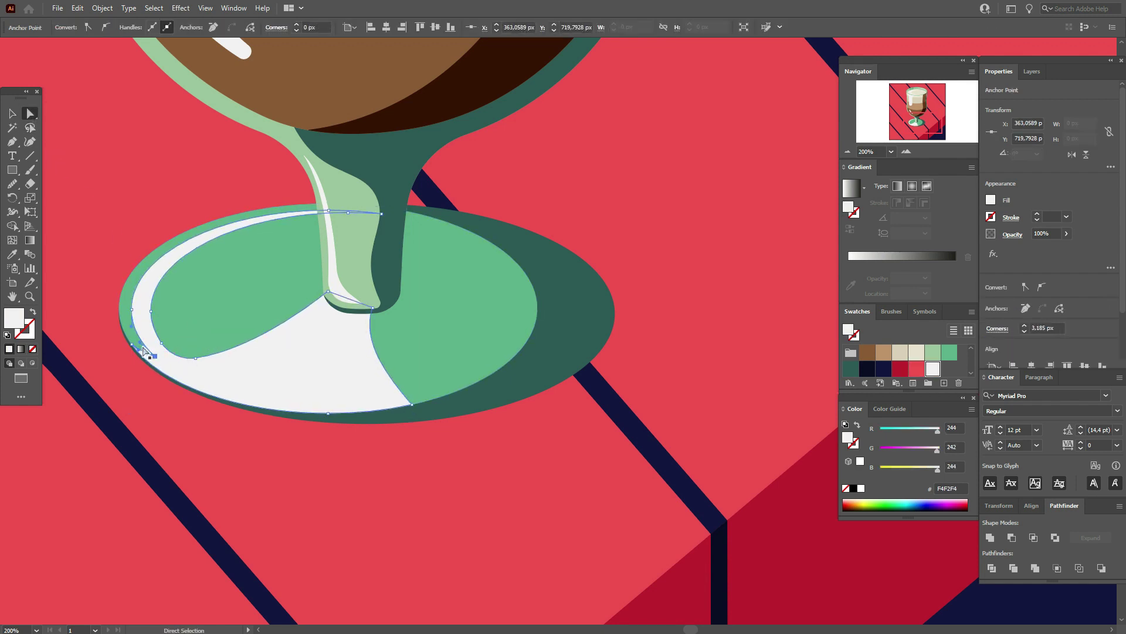
left_click_drag(144, 350, 140, 345)
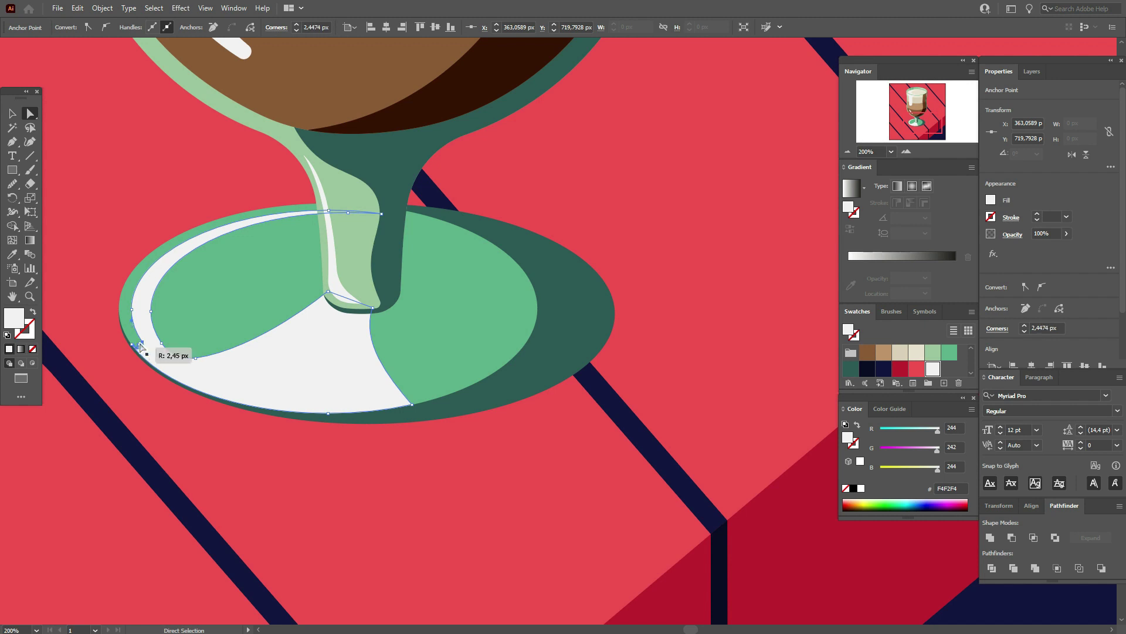
left_click(85, 281)
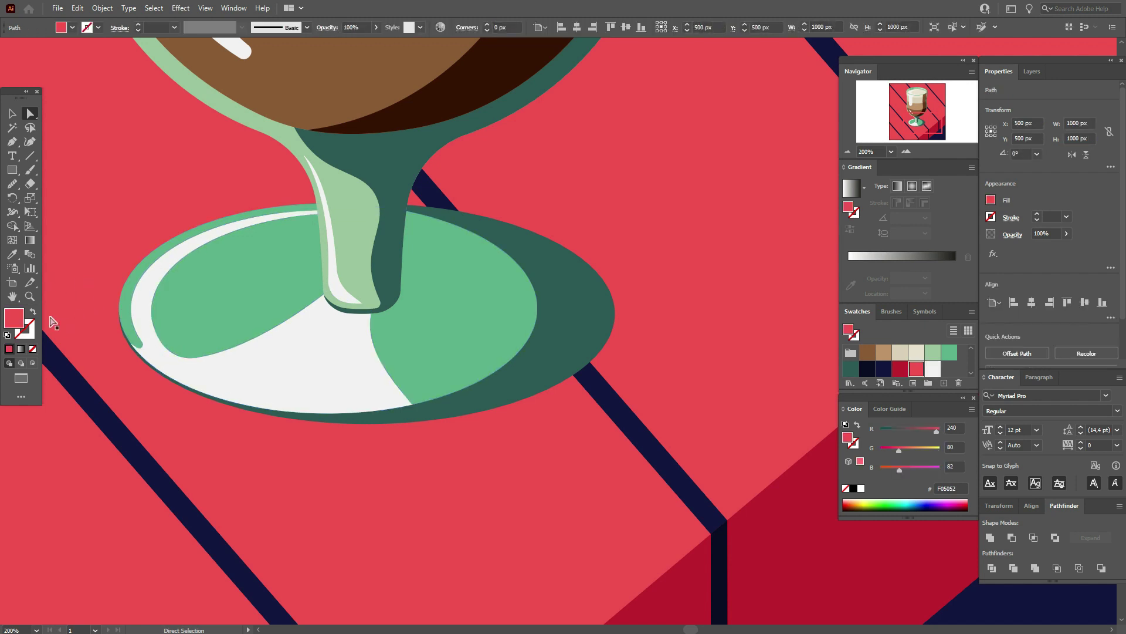
left_click(11, 113)
left_click(485, 346)
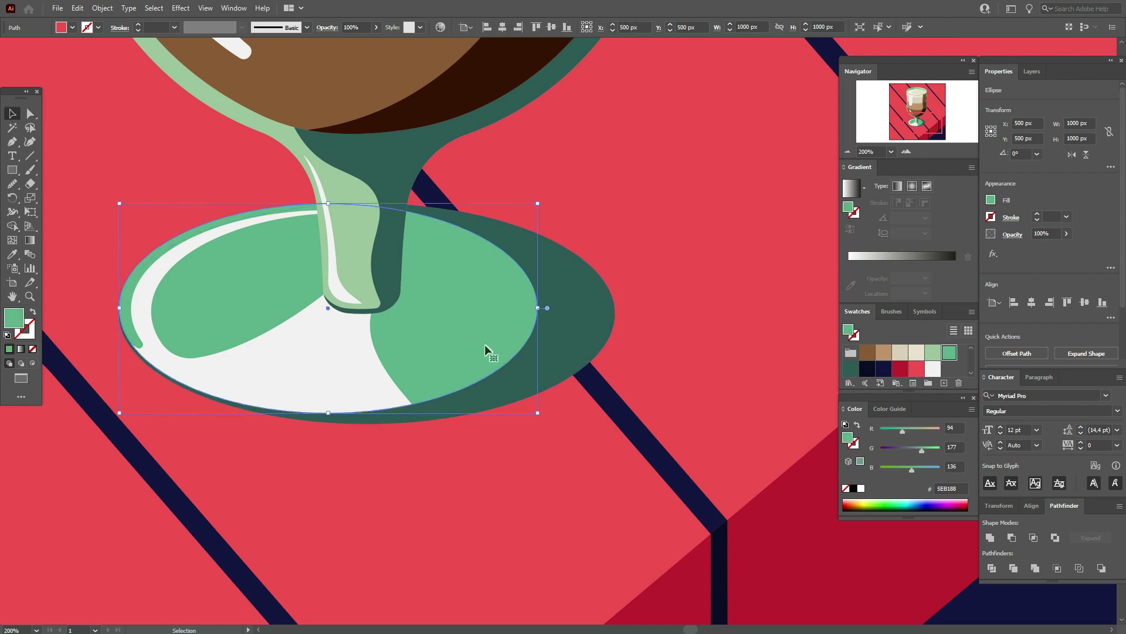
- Nudge the outer foot ellipse down, fill it light green, and send it backward
left_click(548, 357)
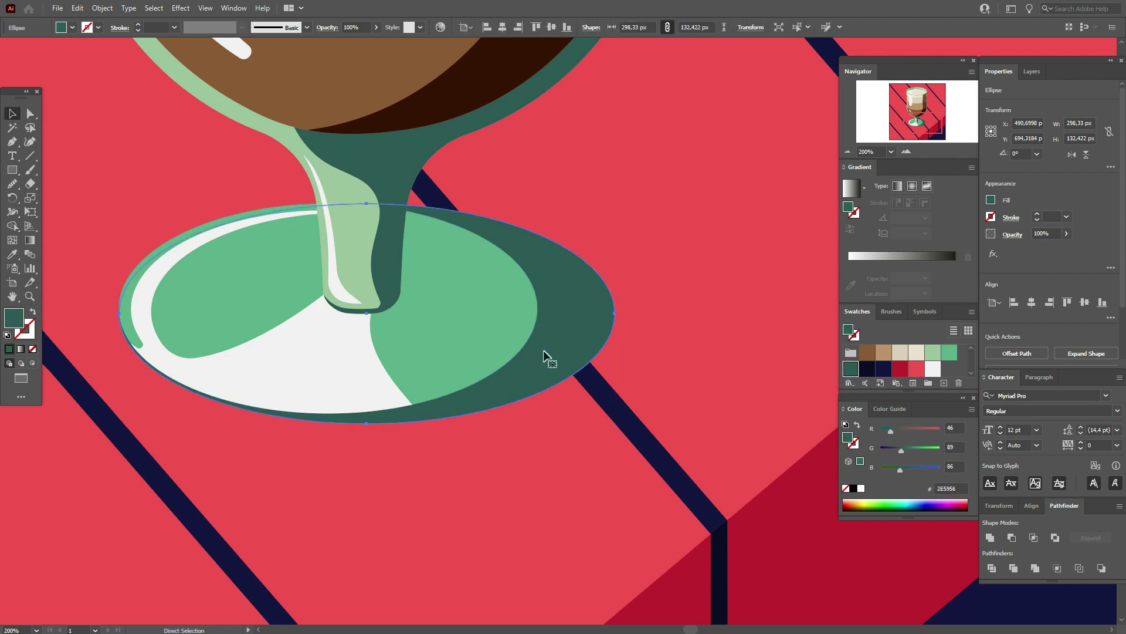
key("ctrl")
key("Down")
key("Down")
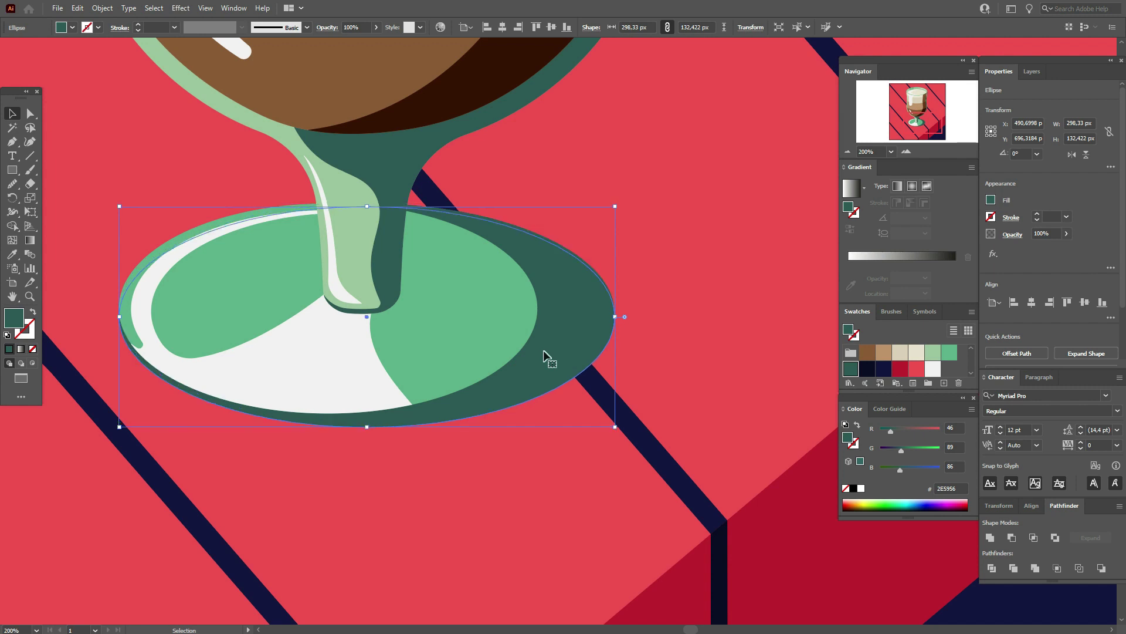
left_click(932, 352)
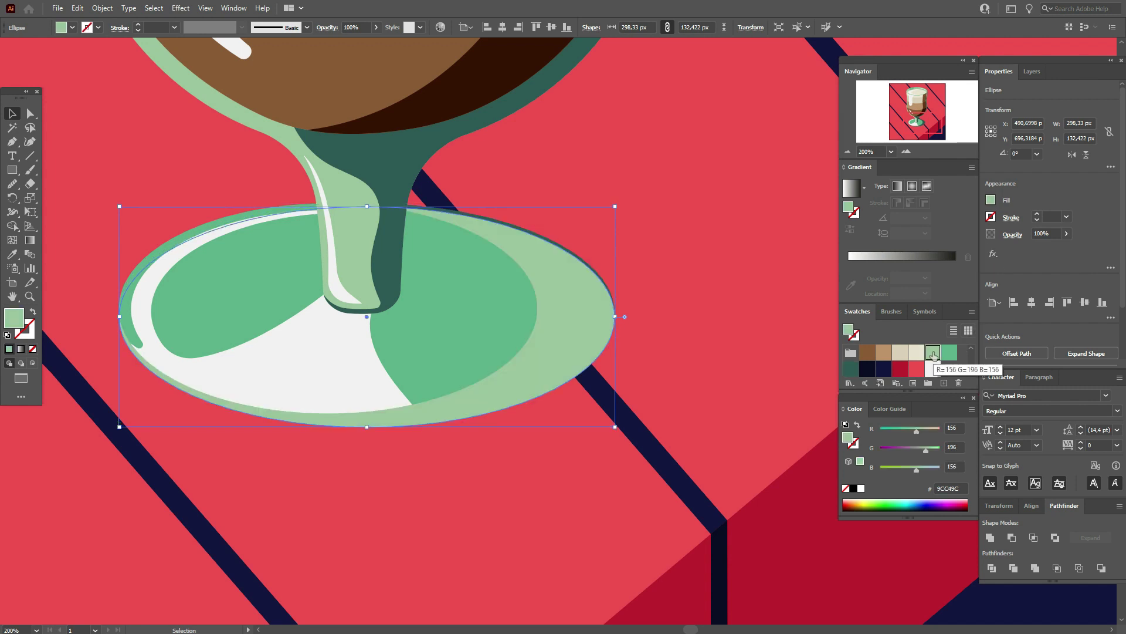
right_click(595, 383)
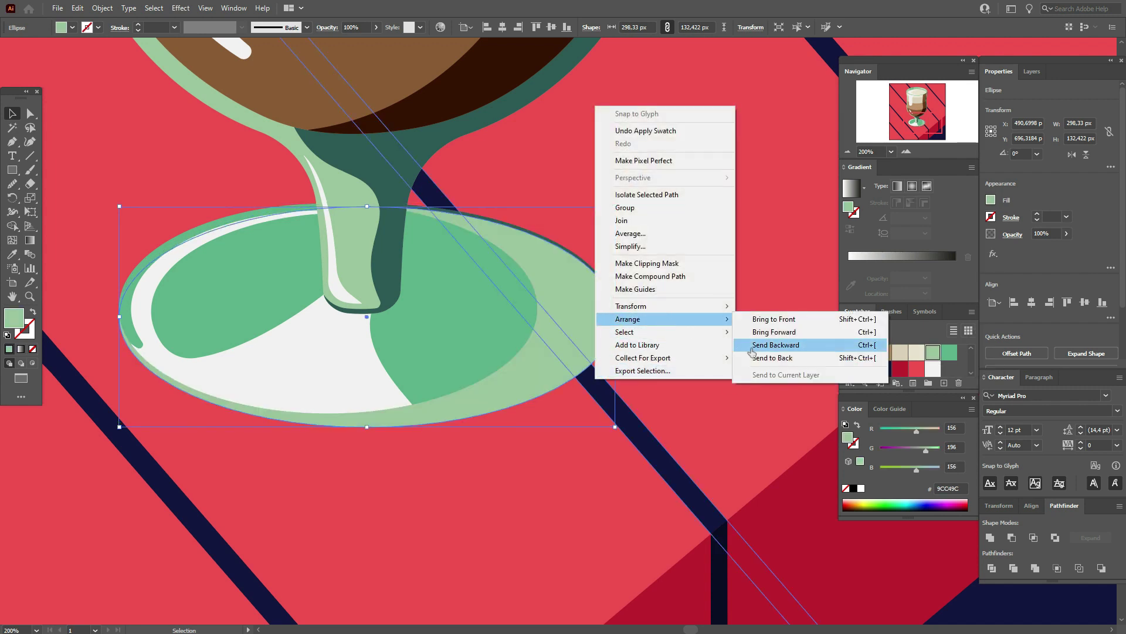
left_click(752, 352)
- Fill the inner foot ellipse light green and clear the selection
left_click(470, 303)
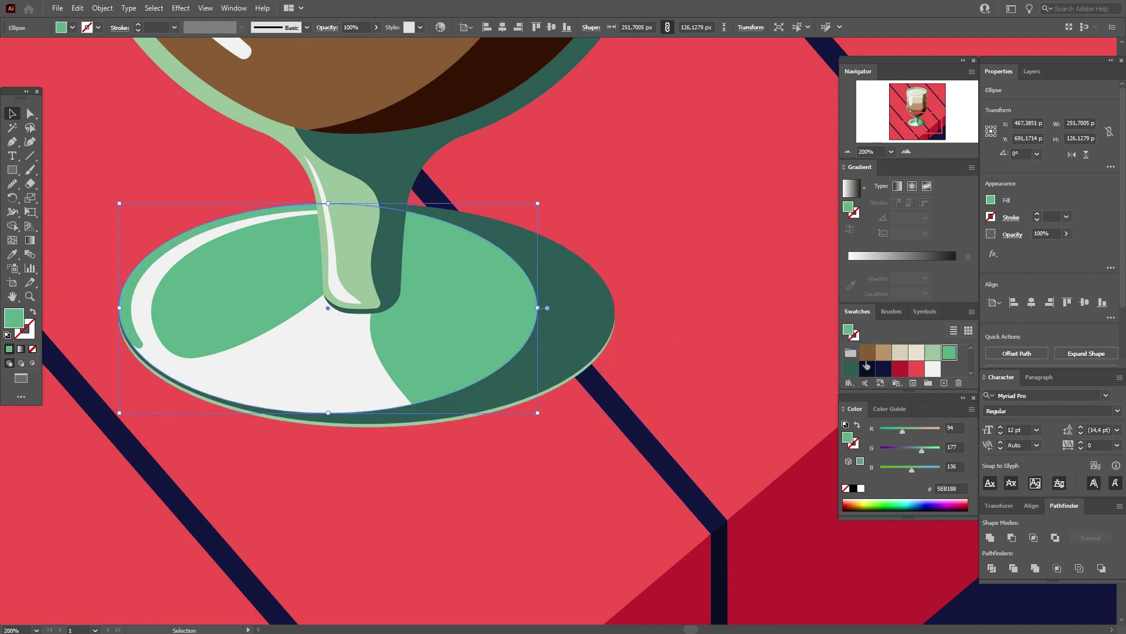
left_click(934, 353)
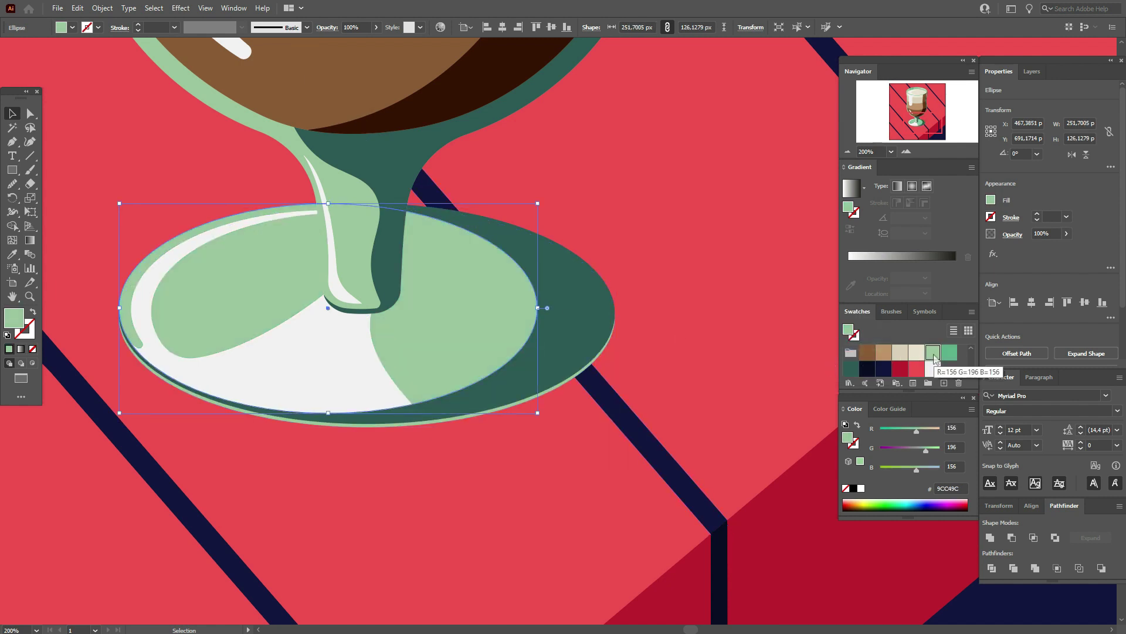
left_click(251, 205)
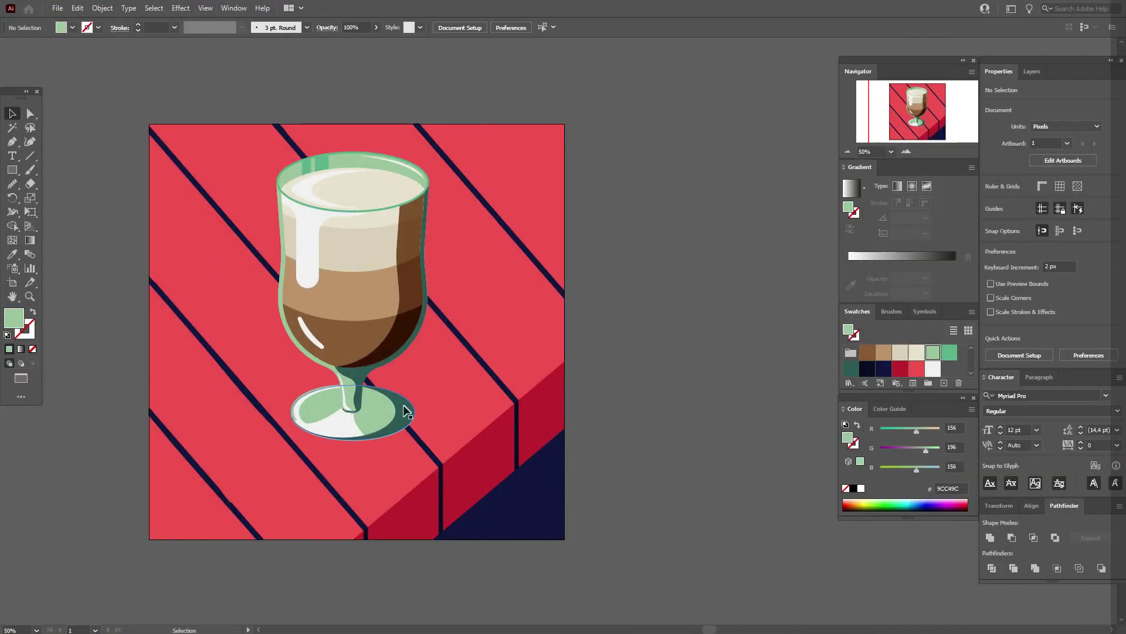
- Shift the dark green base ellipse right and colour it navy as a shadow
left_click(407, 410)
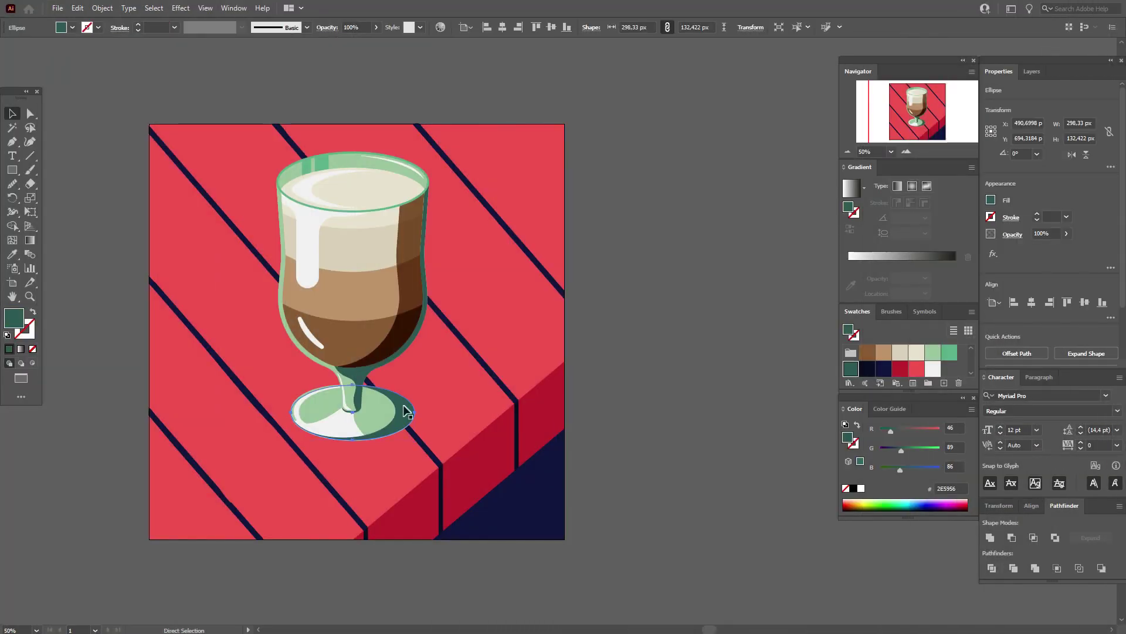
left_click_drag(404, 413, 421, 408)
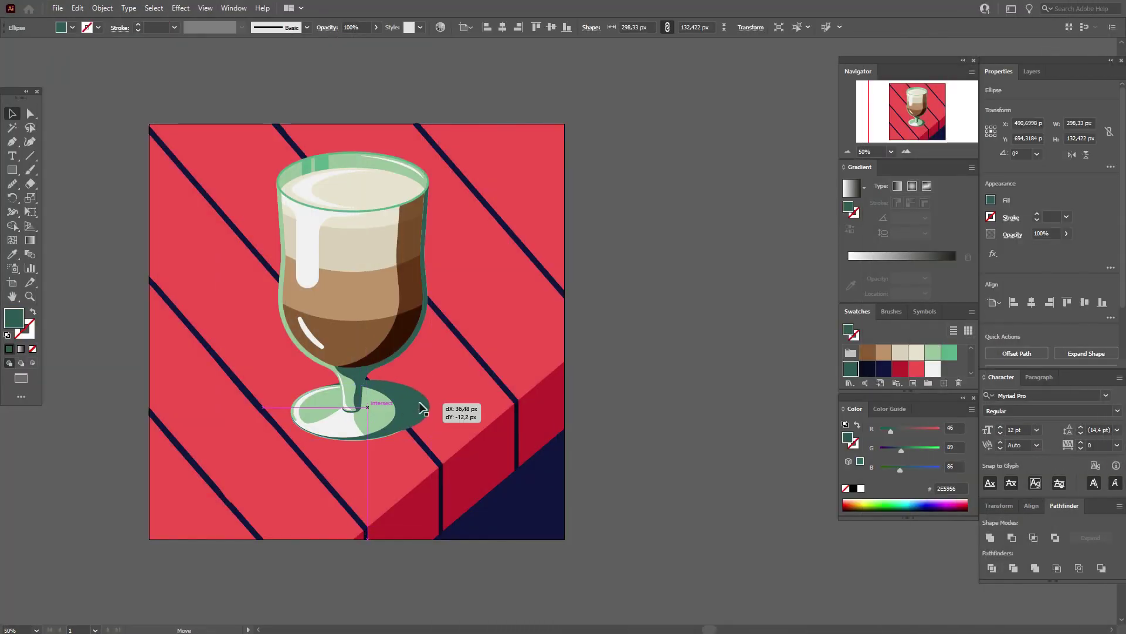
left_click(884, 368)
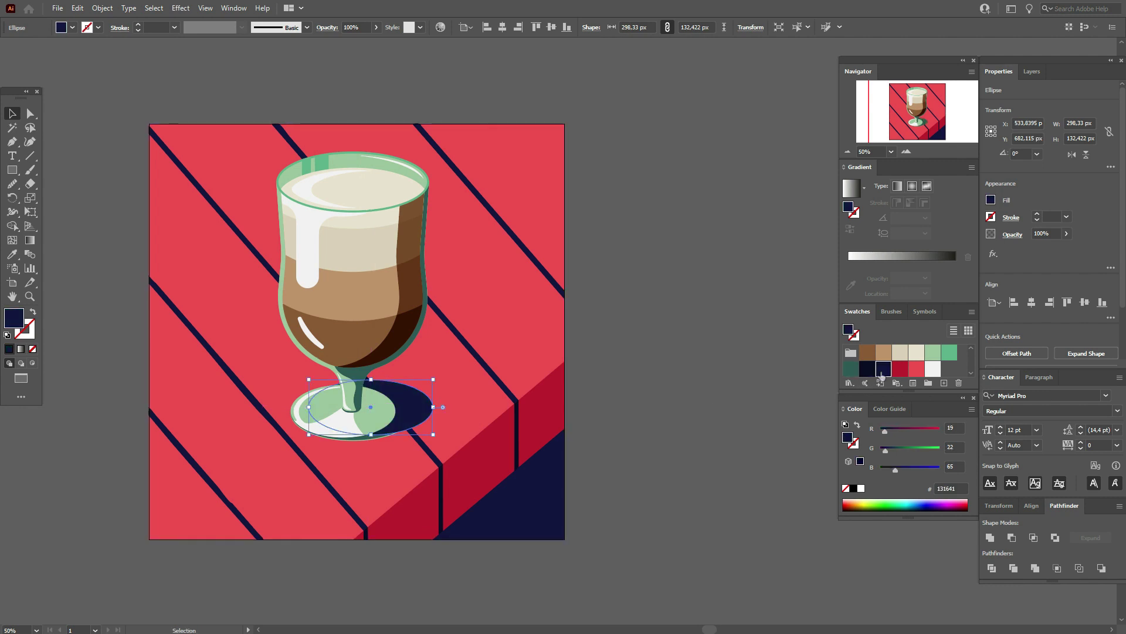
- Send the table shape and diagonal stripe to the back
left_click(474, 376)
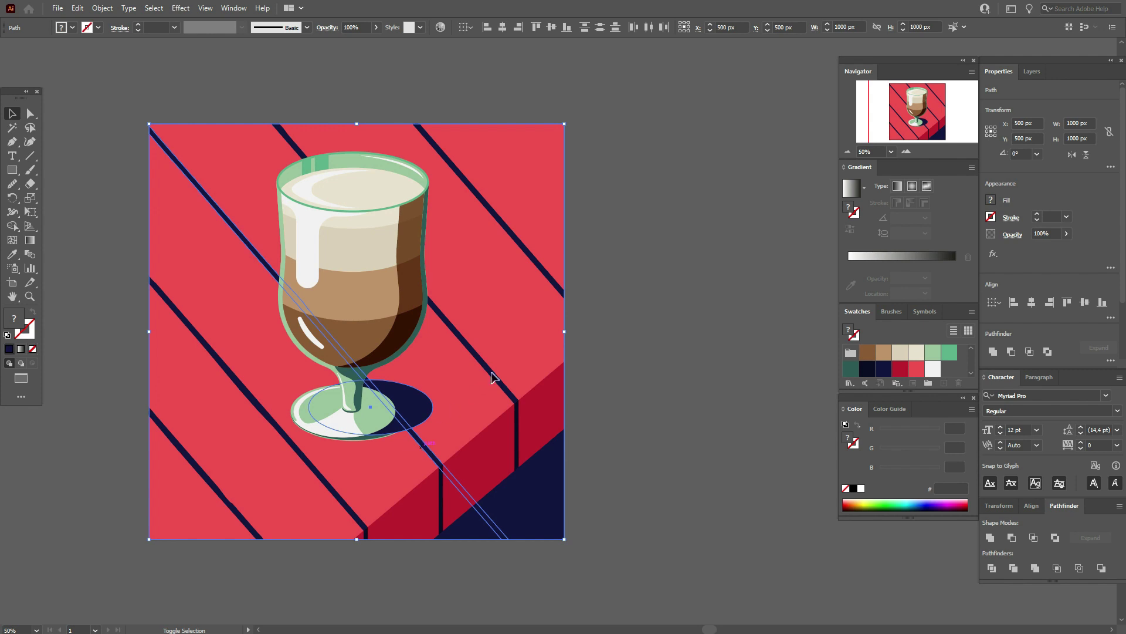
left_click(493, 377, "shift")
right_click(492, 377)
mouse_move(526, 313)
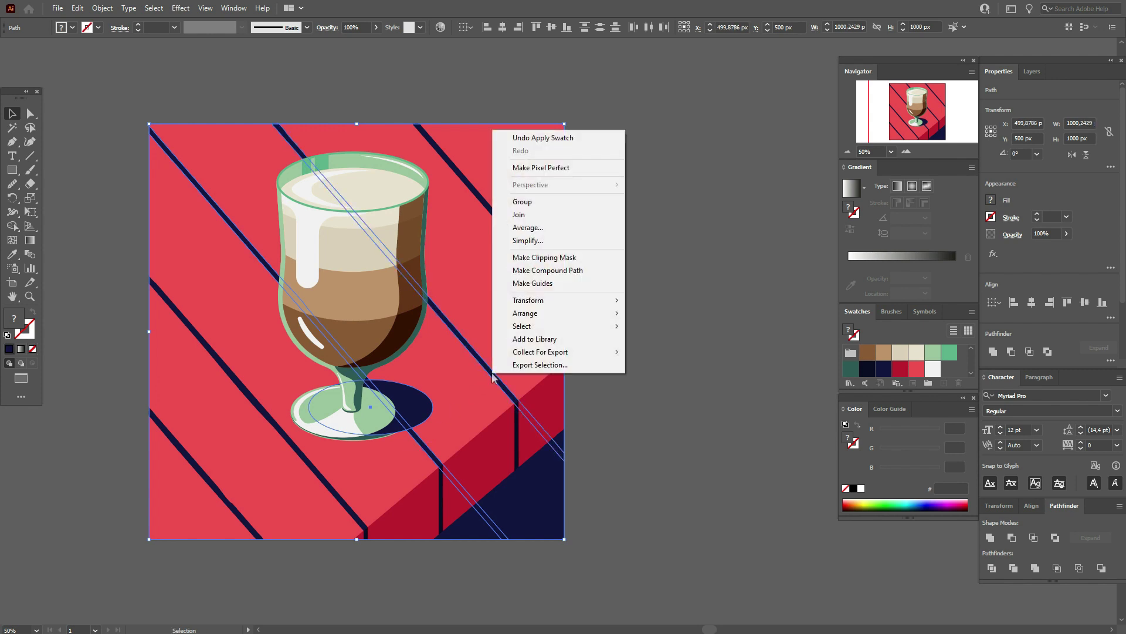
left_click(662, 351)
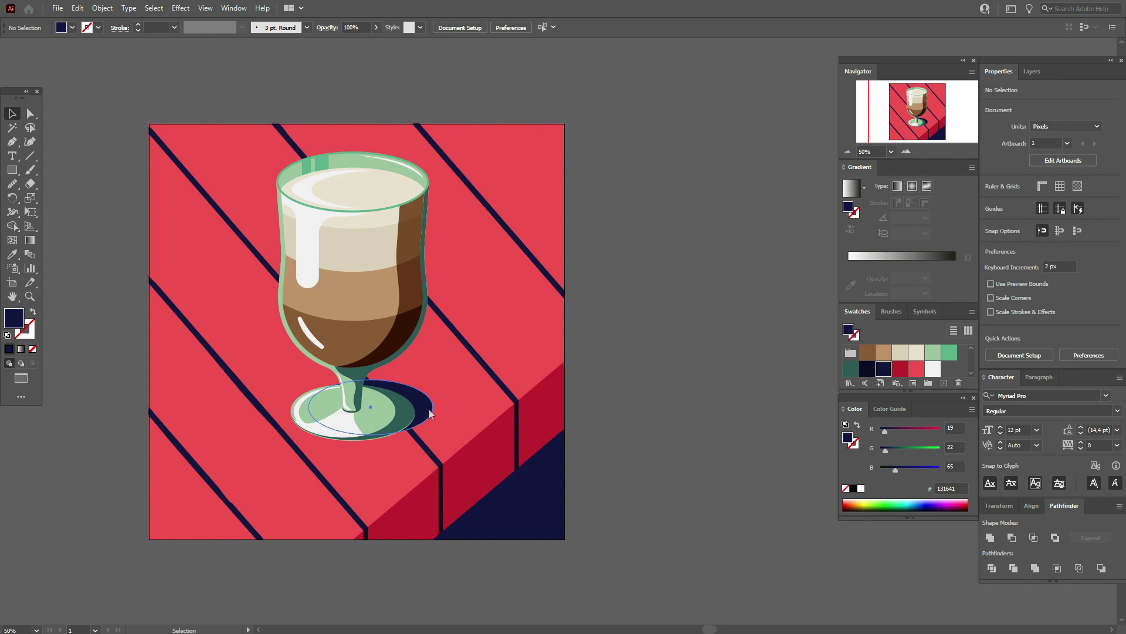
- Move the navy shadow down-right and tilt it about 4 degrees
left_click_drag(430, 413, 433, 418)
mouse_move(432, 419)
left_mouse_down()
mouse_move(438, 404)
mouse_move(423, 418)
mouse_move(440, 413)
left_mouse_up()
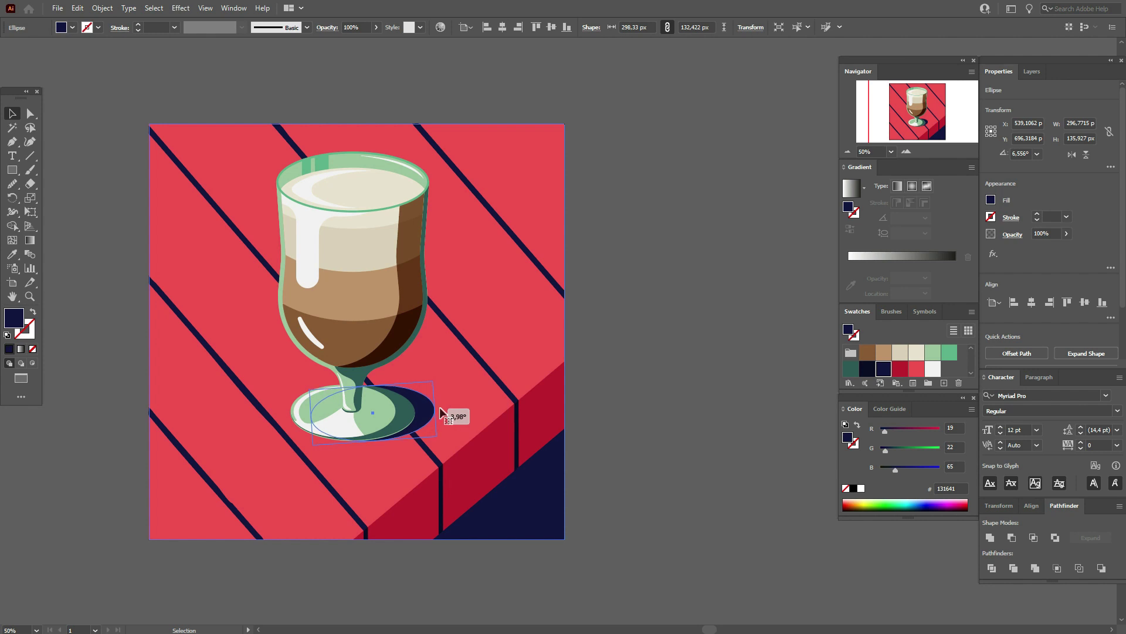
left_click_drag(439, 408, 439, 408)
- Select all, then deselect everything except the glass
key("ctrl+a")
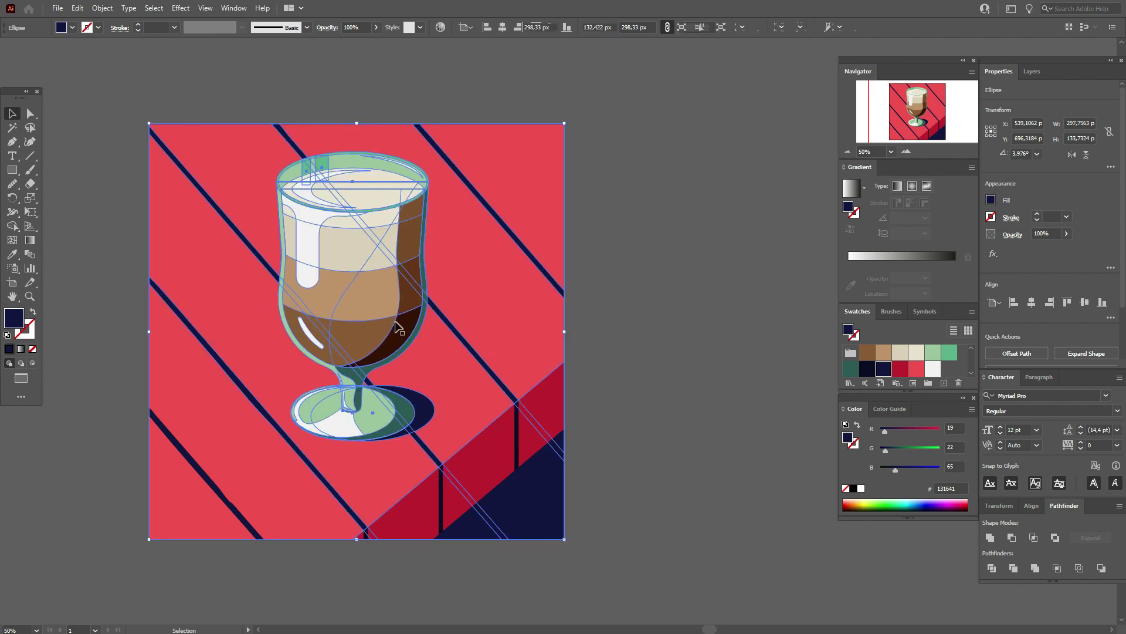
left_click(267, 235, "shift")
left_click(439, 144, "shift")
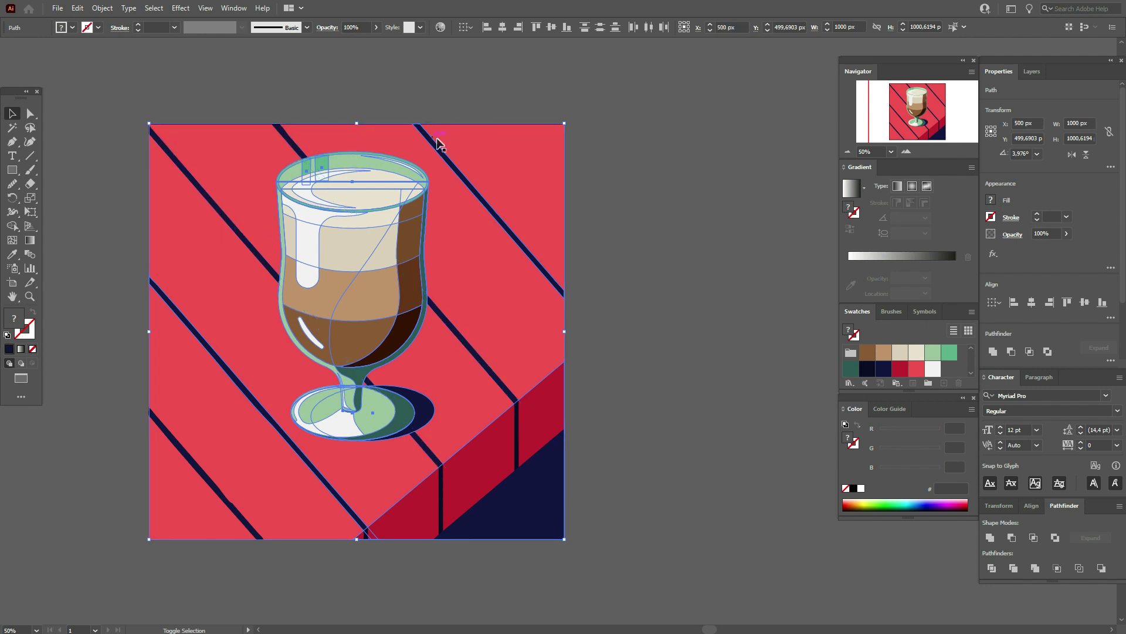
left_click(531, 263, "shift")
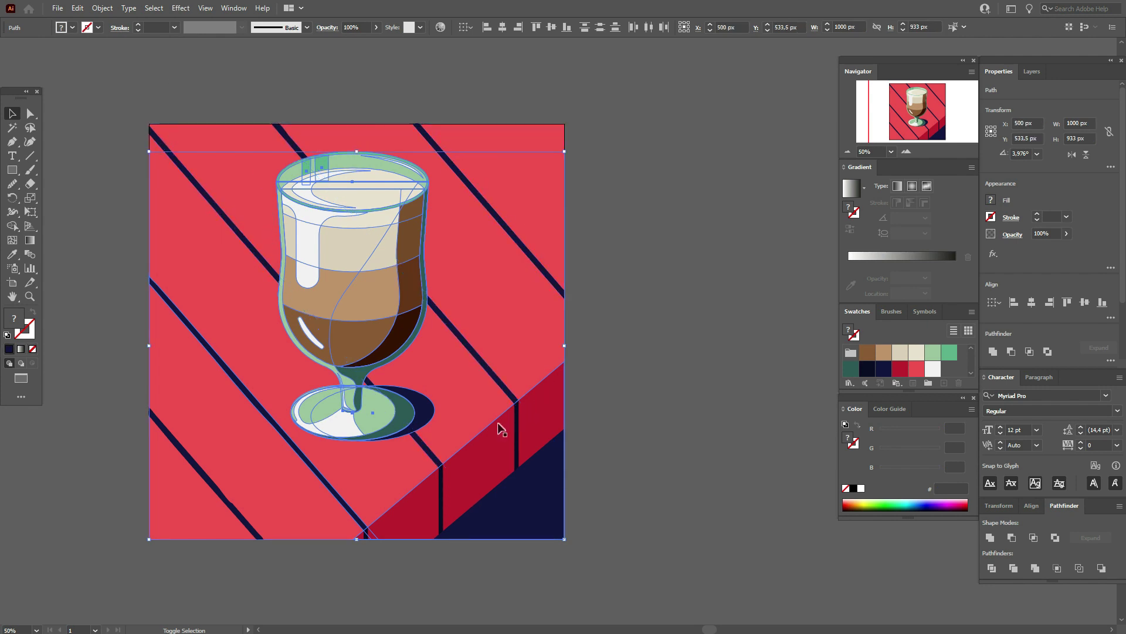
left_click(502, 429, "shift")
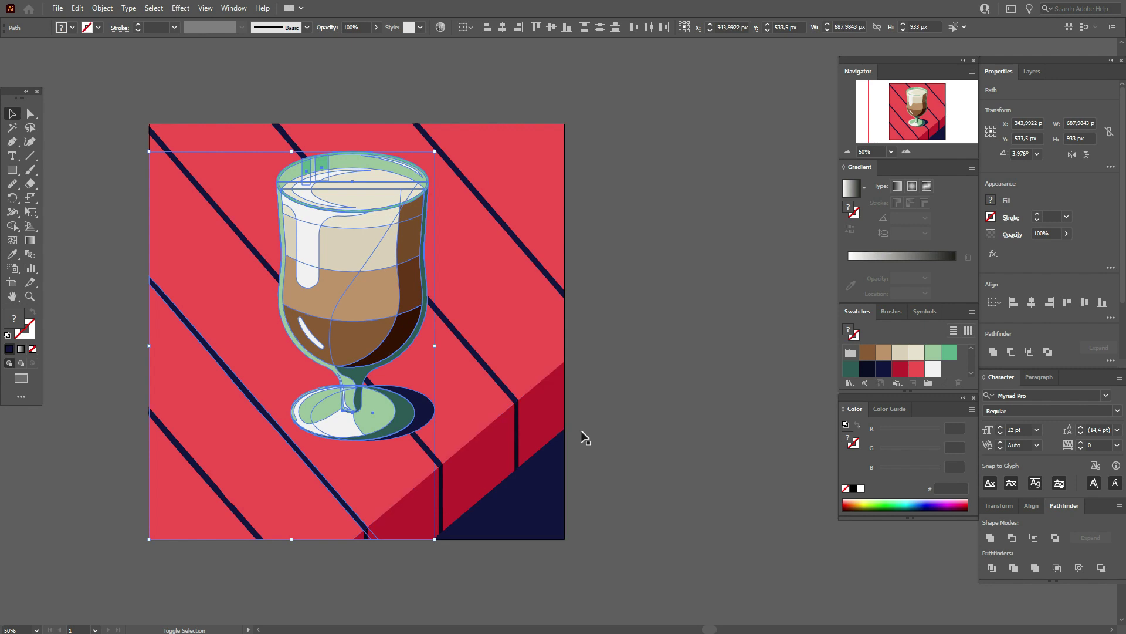
left_click(343, 504, "shift")
- Shrink the glass slightly from its top and move it up and left
left_click_drag(356, 152, 359, 182)
mouse_move(360, 265)
left_mouse_down()
mouse_move(348, 268)
mouse_move(365, 248)
left_mouse_up()
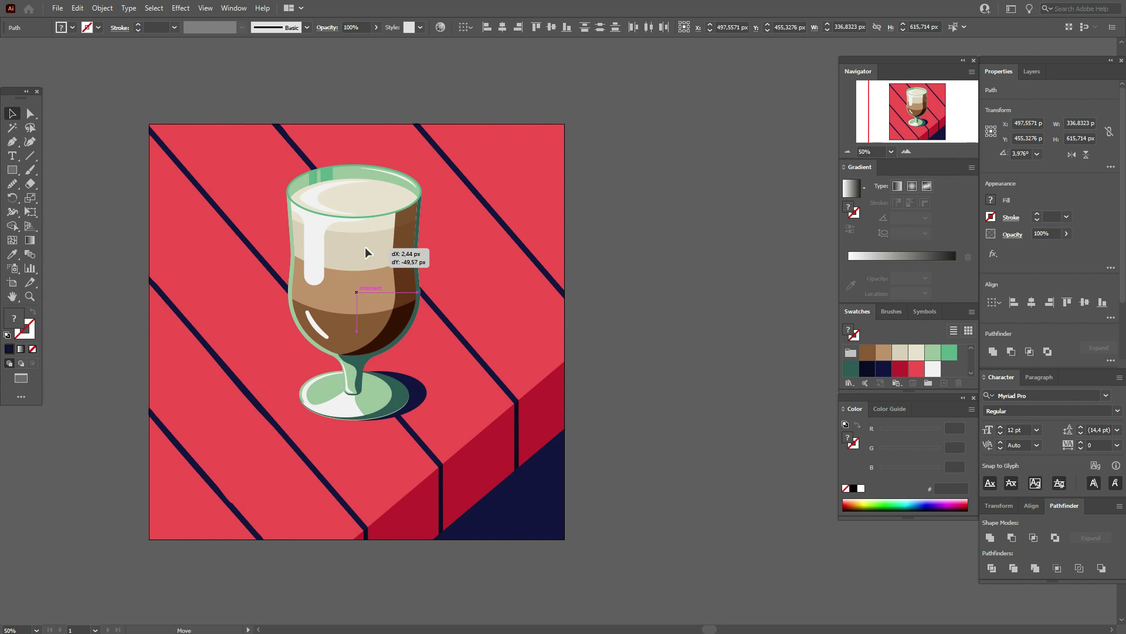
left_click_drag(365, 248, 365, 247)
left_click(716, 316)
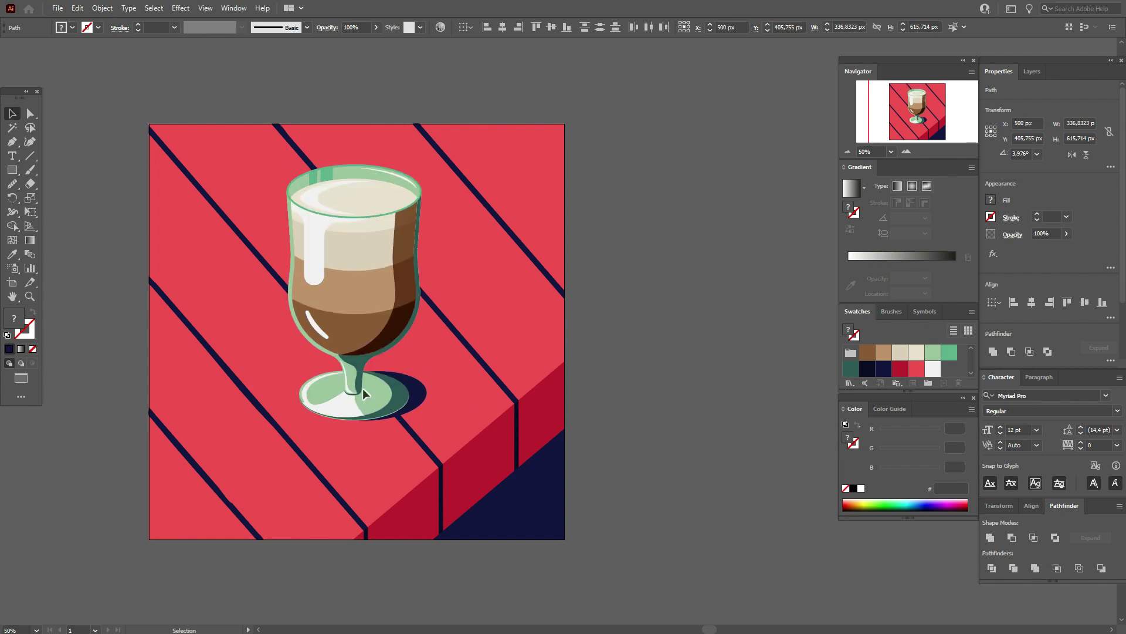
- Duplicate the green glass shape, rotate the copy, and fill it with the navy shadow colour
left_click(322, 356)
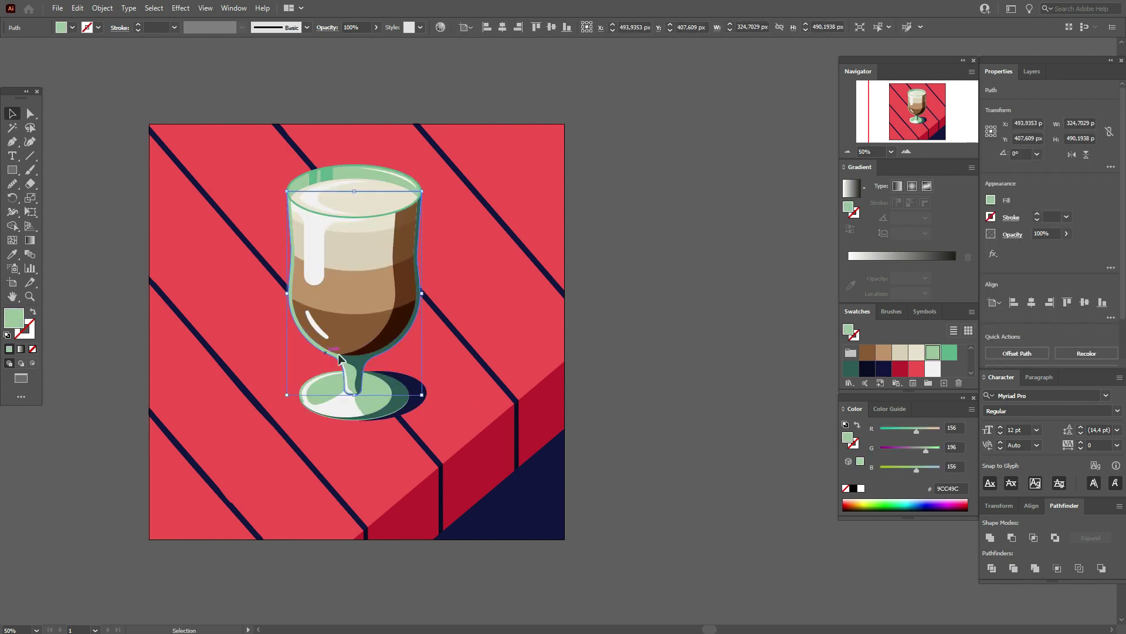
key("a")
key("ctrl+c")
key("ctrl+v")
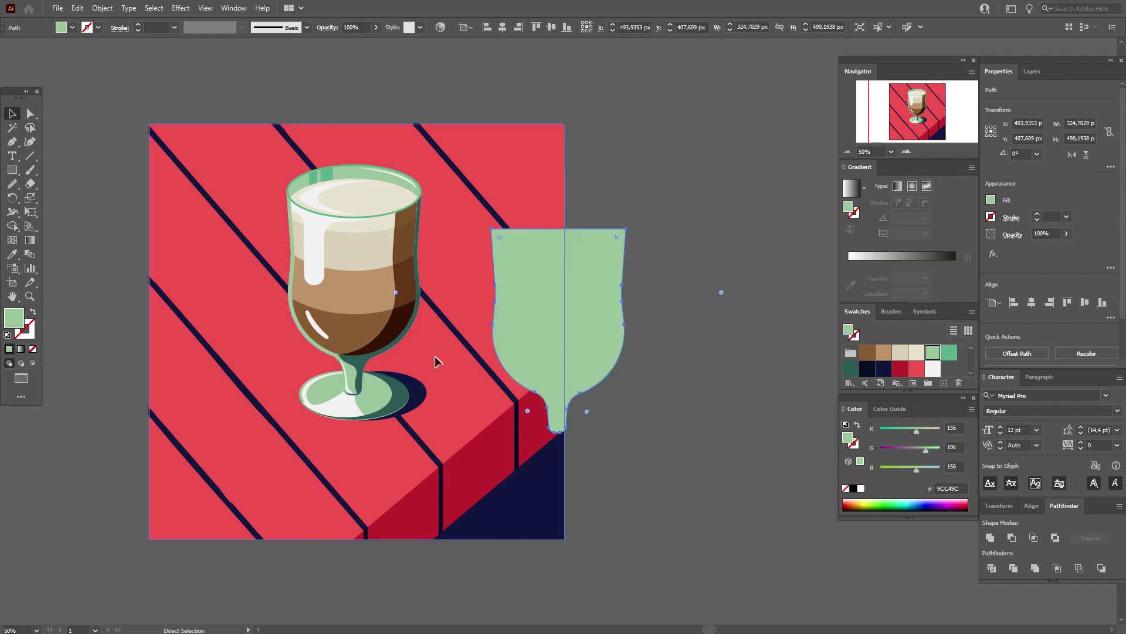
key("v")
left_click_drag(631, 329, 652, 390)
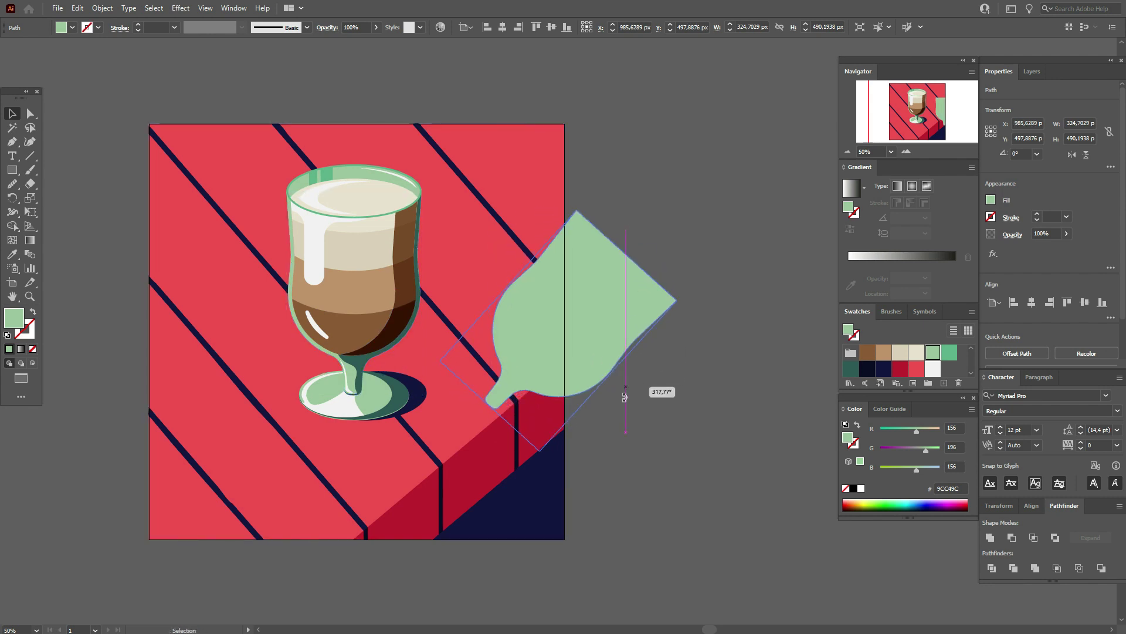
key("i")
left_click(420, 375)
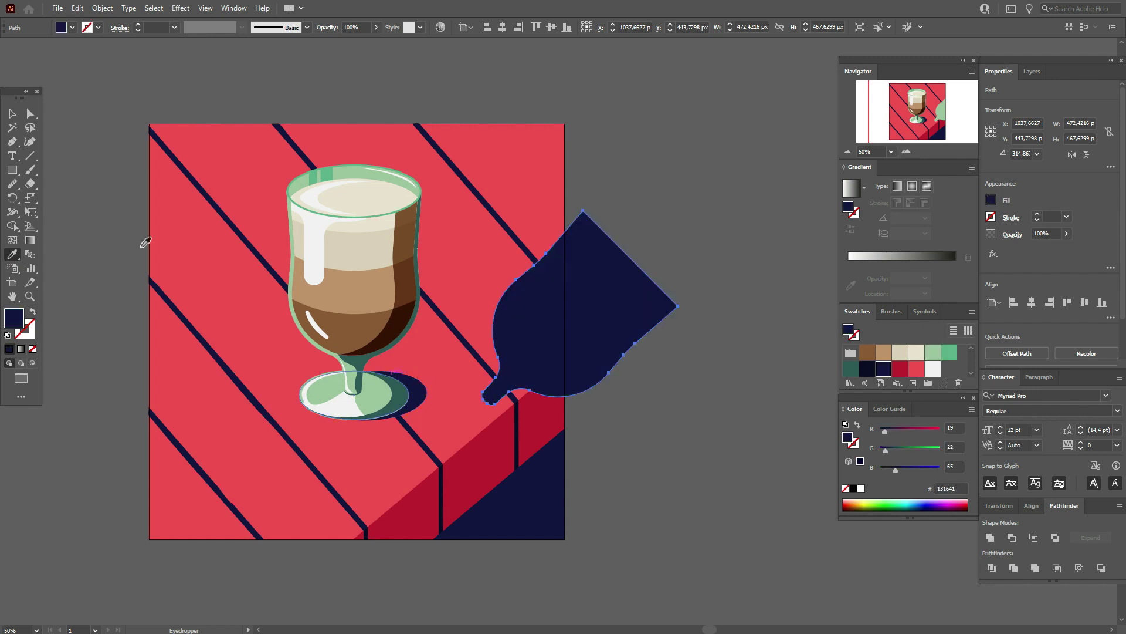
- Rotate, stretch and position the navy copy into a long shadow toward the upper right
key("v")
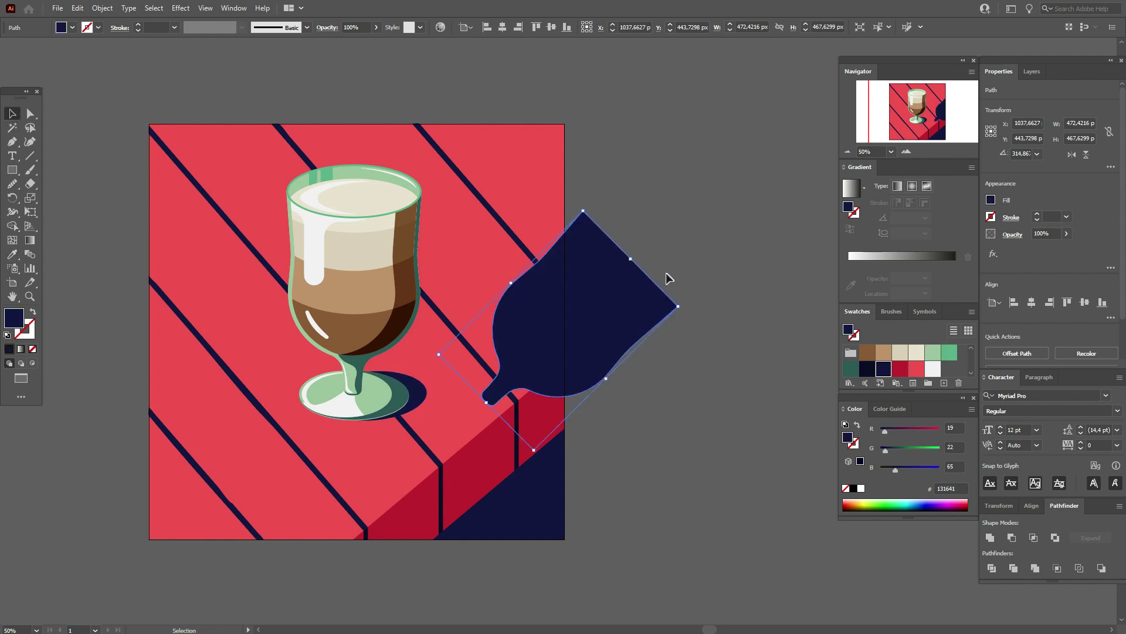
left_click_drag(637, 255, 680, 301)
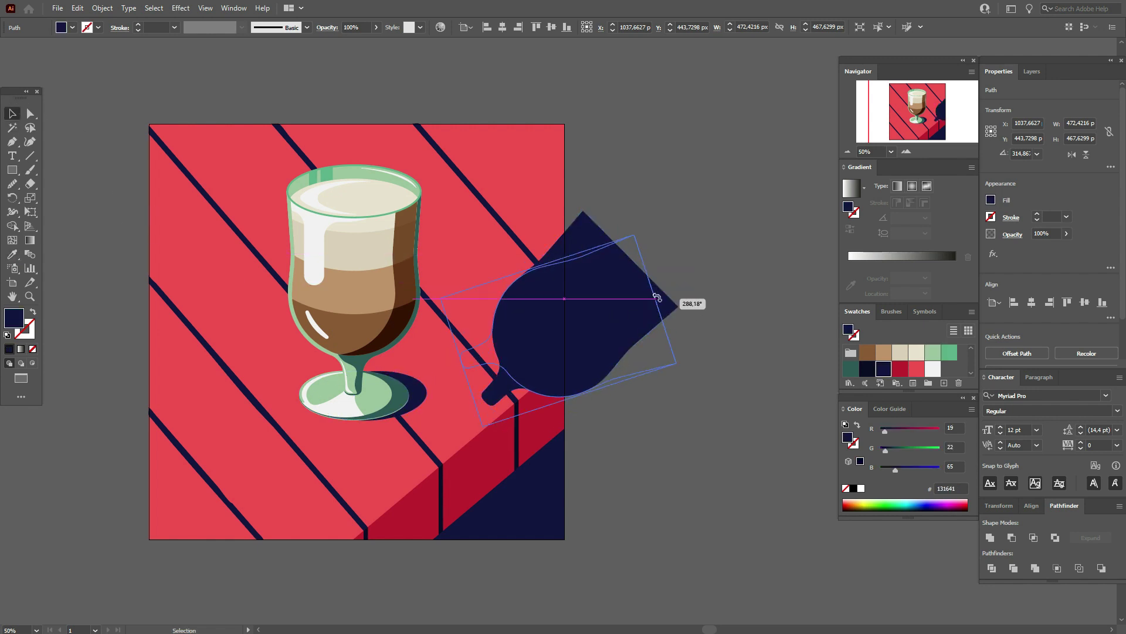
left_click_drag(616, 330, 560, 340)
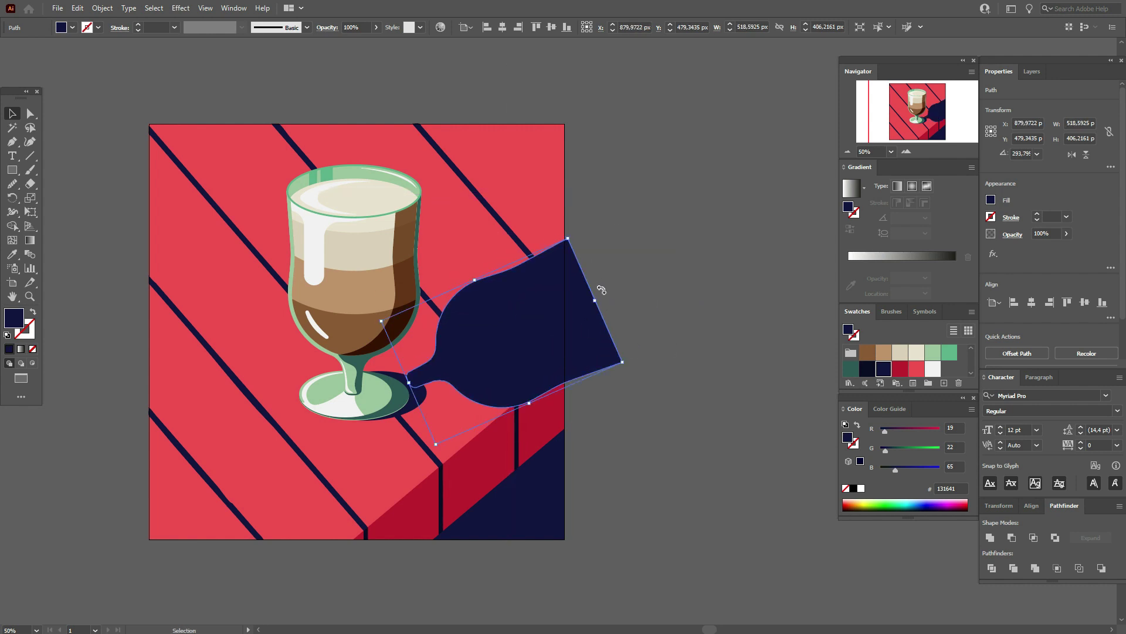
left_click_drag(601, 290, 589, 283)
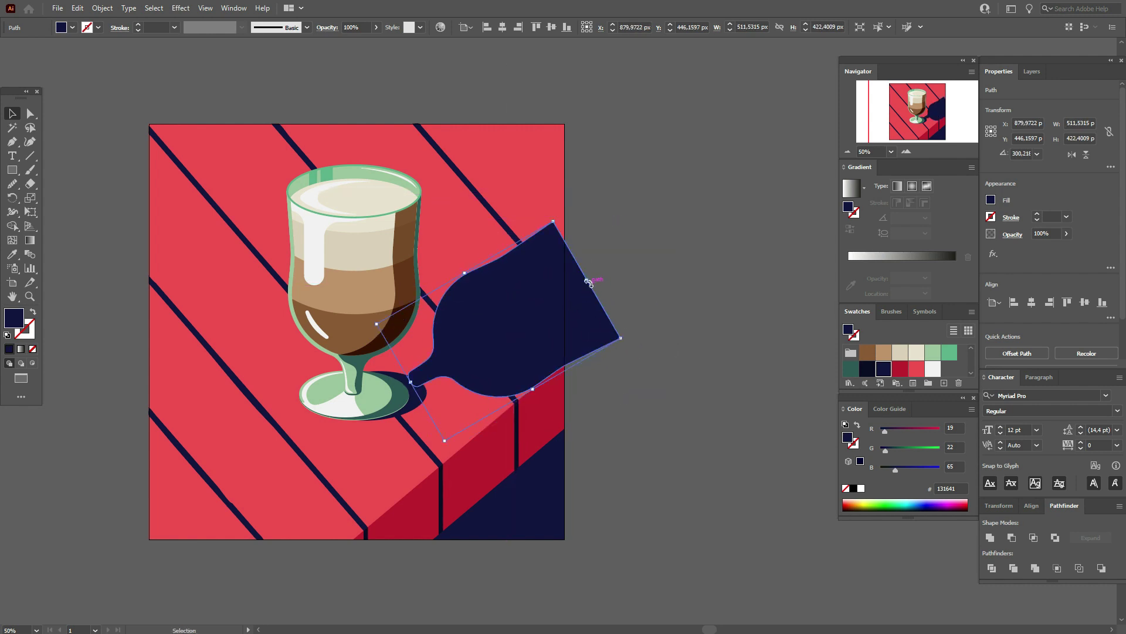
left_click_drag(587, 281, 684, 252)
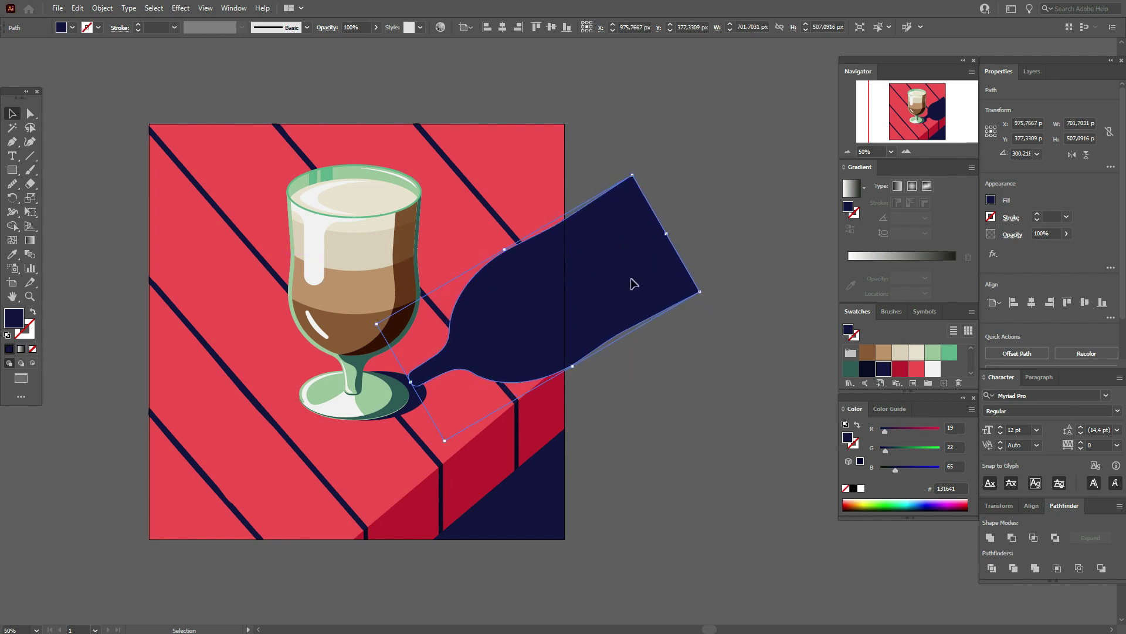
left_click_drag(636, 279, 625, 272)
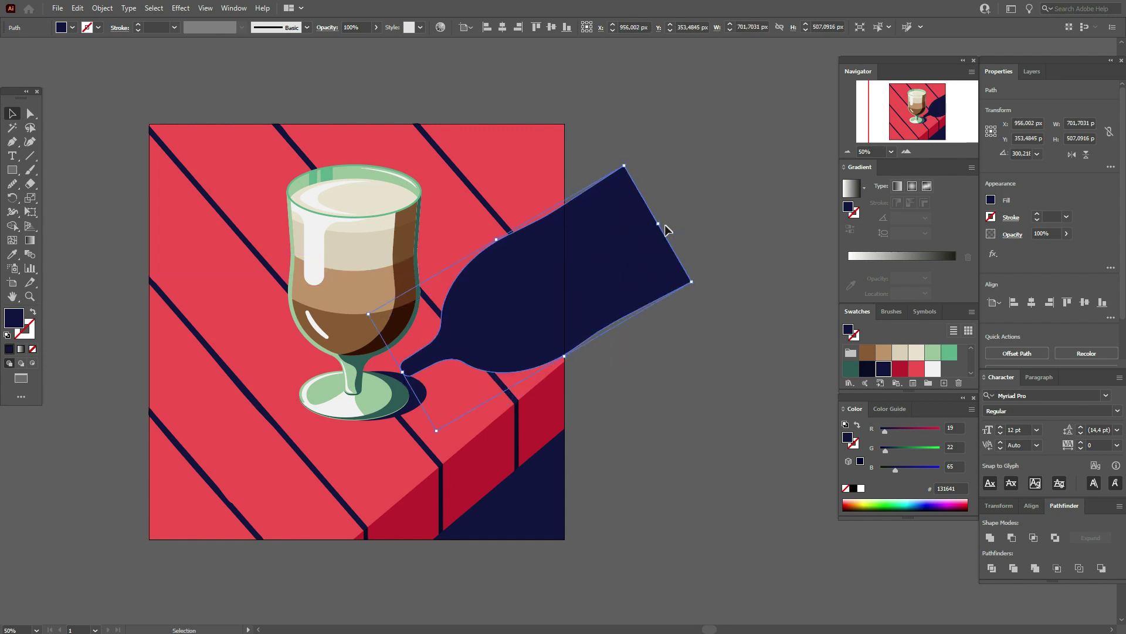
left_click_drag(663, 226, 661, 210)
left_click_drag(602, 250, 597, 246)
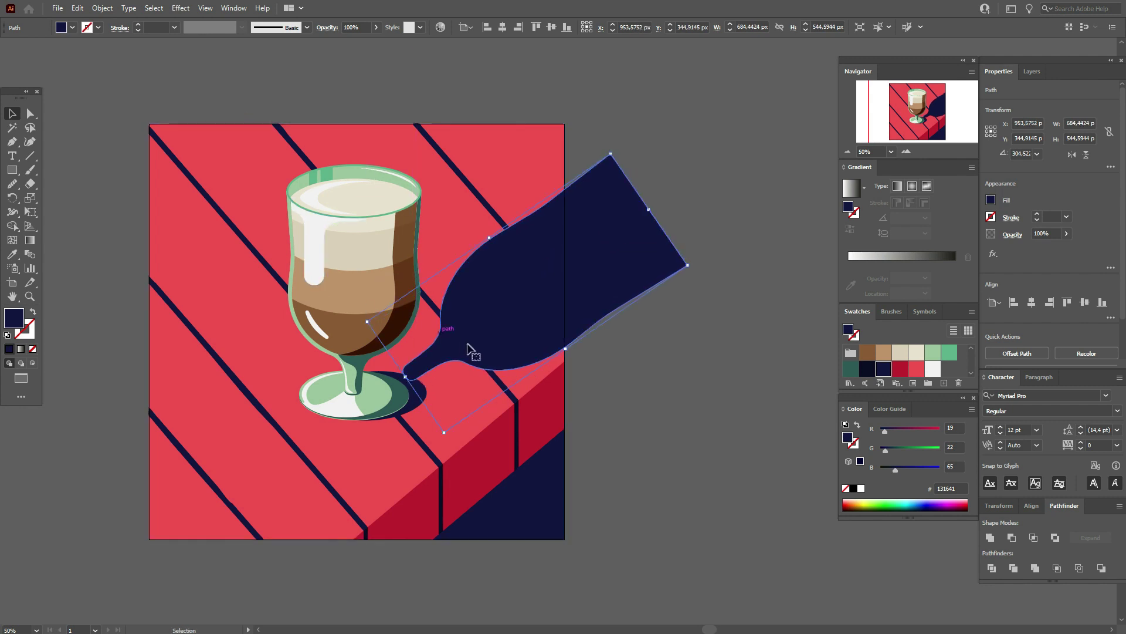
- Rotate the base shadow ellipse about 14 degrees and settle it under the glass foot
left_click(415, 391)
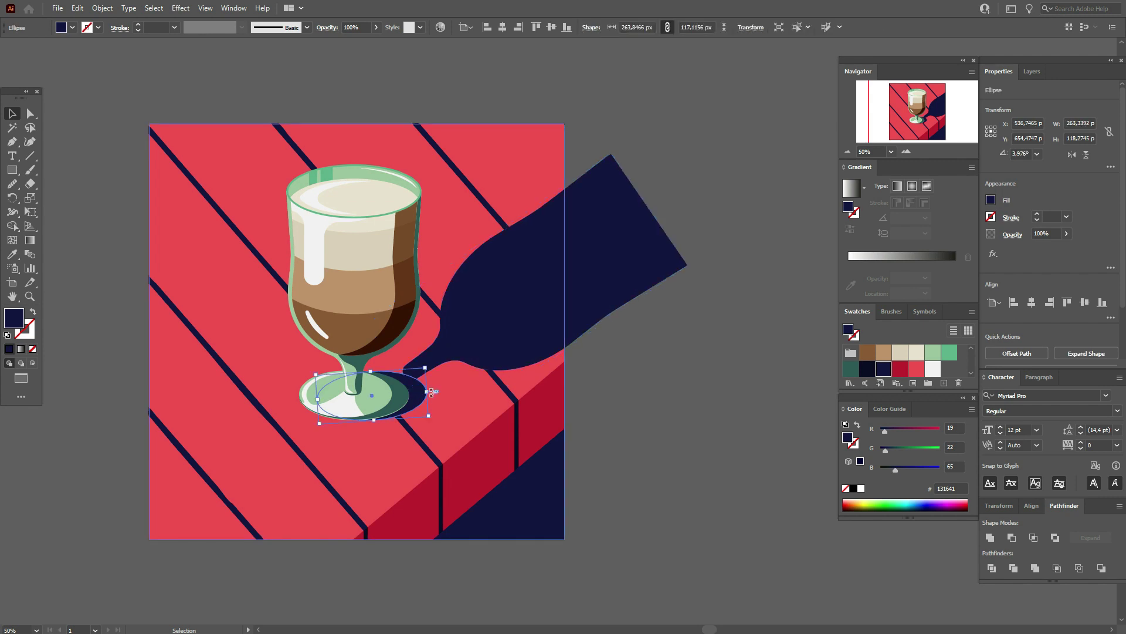
mouse_move(422, 389)
left_mouse_down()
mouse_move(427, 371)
mouse_move(418, 385)
left_mouse_up()
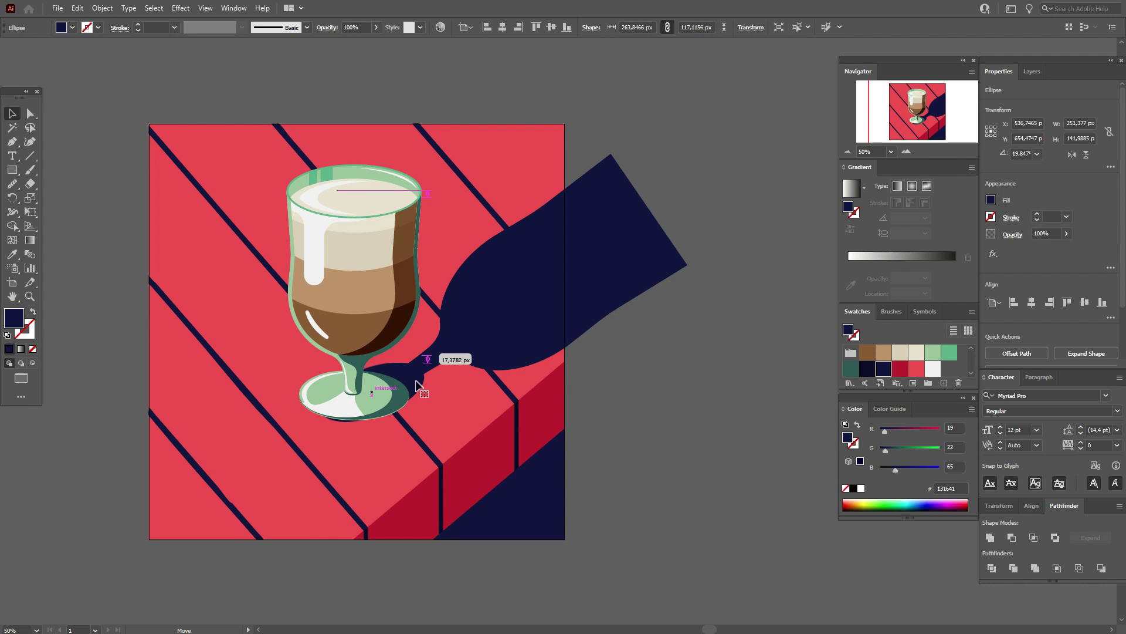
left_click_drag(418, 386, 418, 392)
left_click(624, 376)
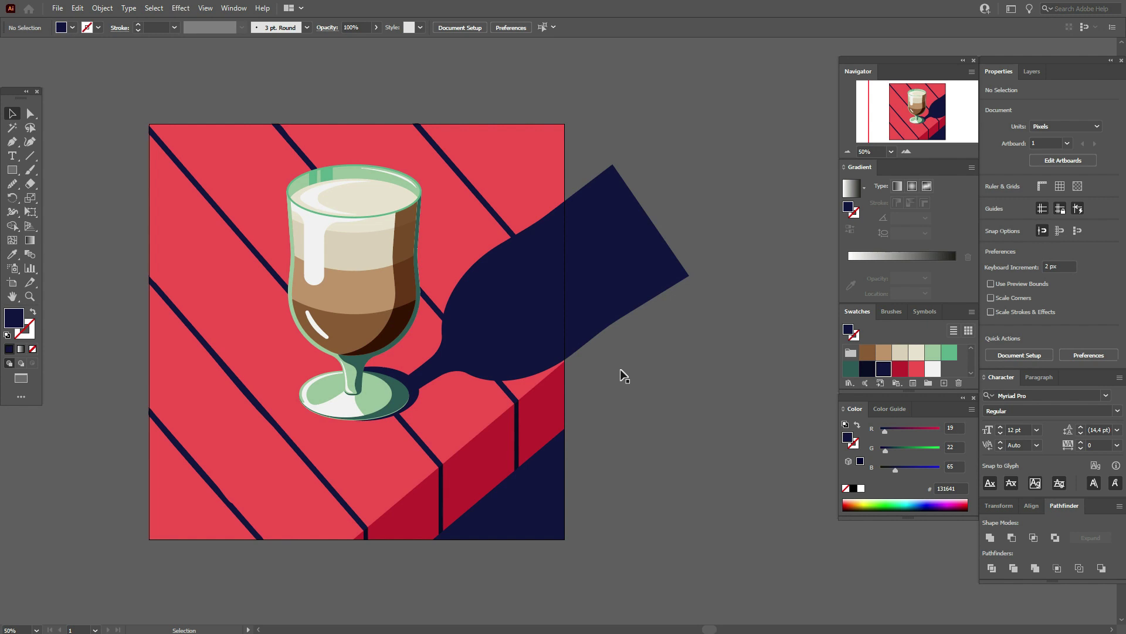
- Move the long shadow to meet the base and unite it with the ellipse
left_click(674, 251)
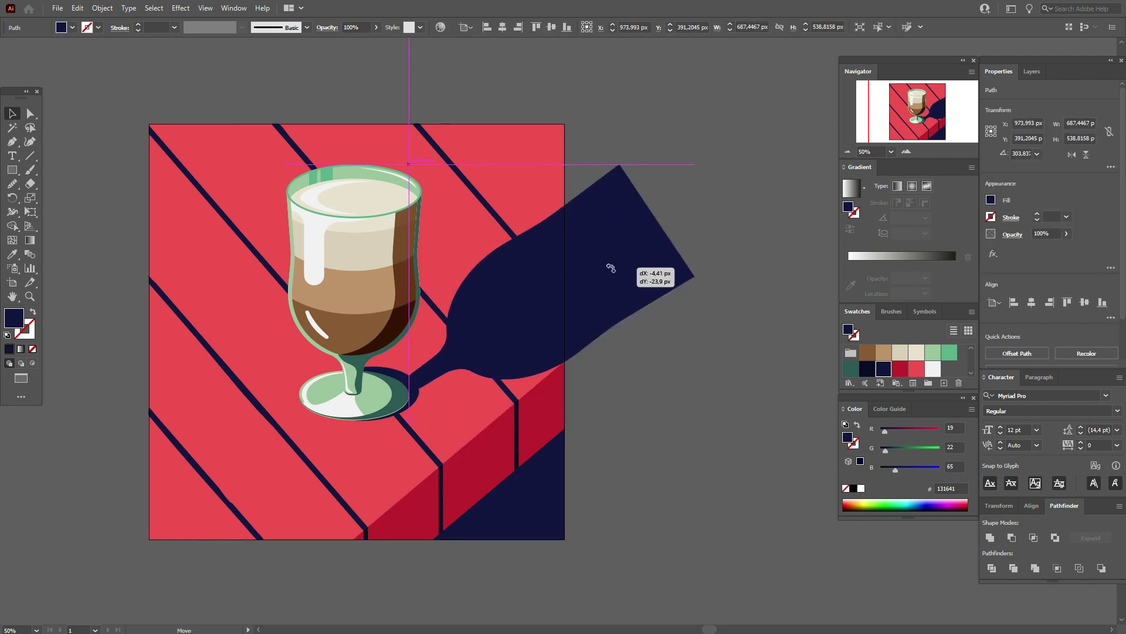
left_click(692, 372)
left_click(610, 317)
mouse_move(578, 315)
left_mouse_down()
mouse_move(562, 262)
mouse_move(580, 267)
left_mouse_up()
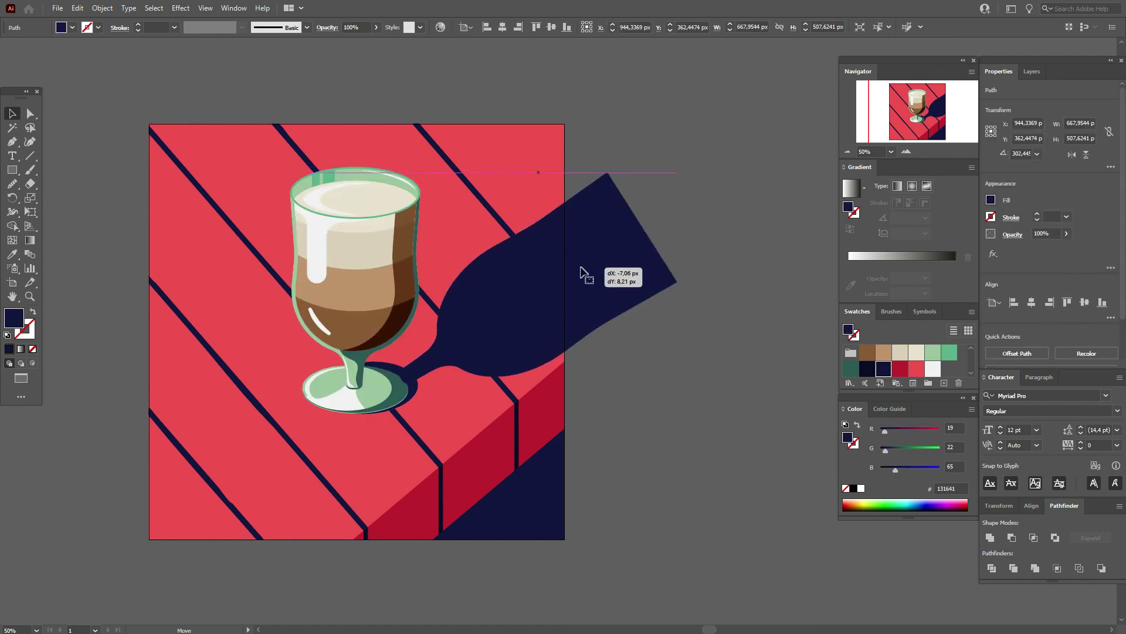
left_click(415, 390, "shift")
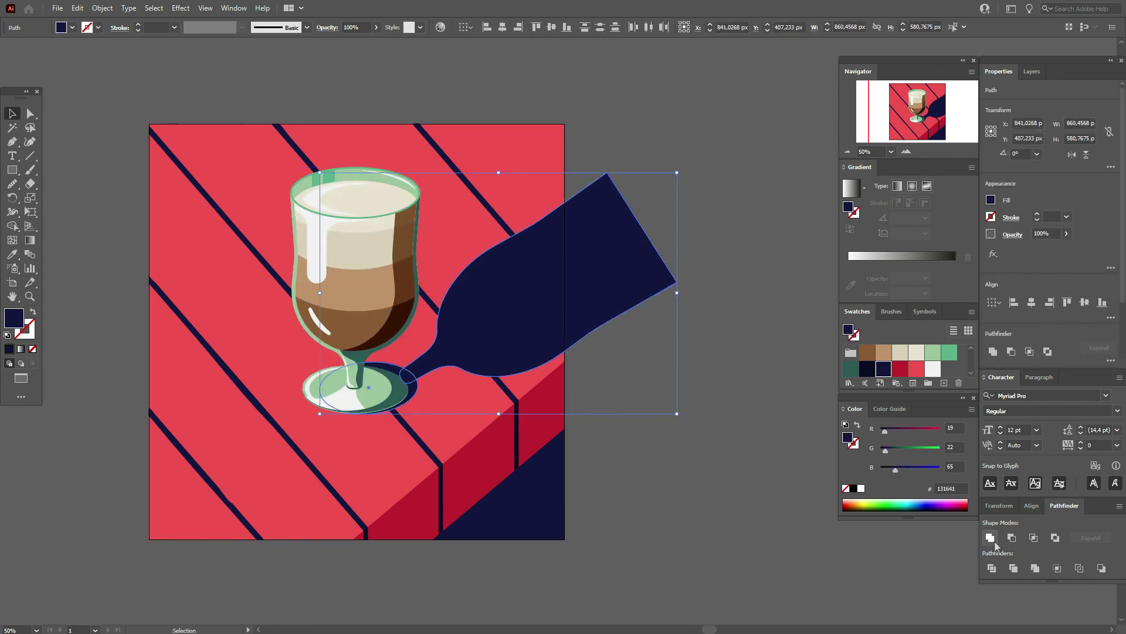
left_click(994, 542)
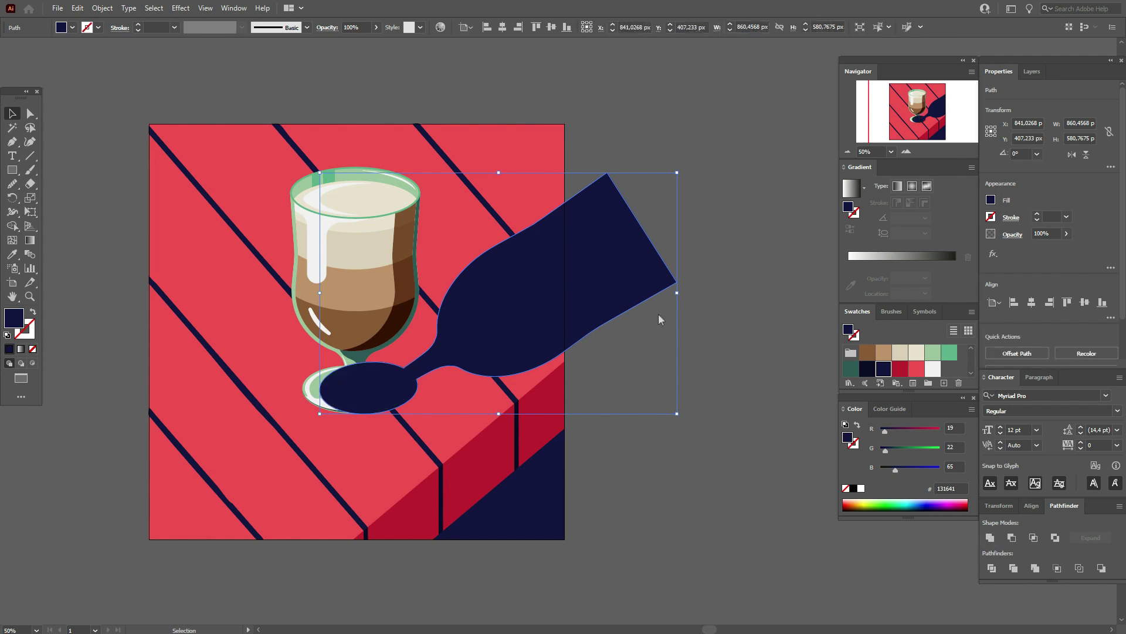
left_click(440, 314, "shift")
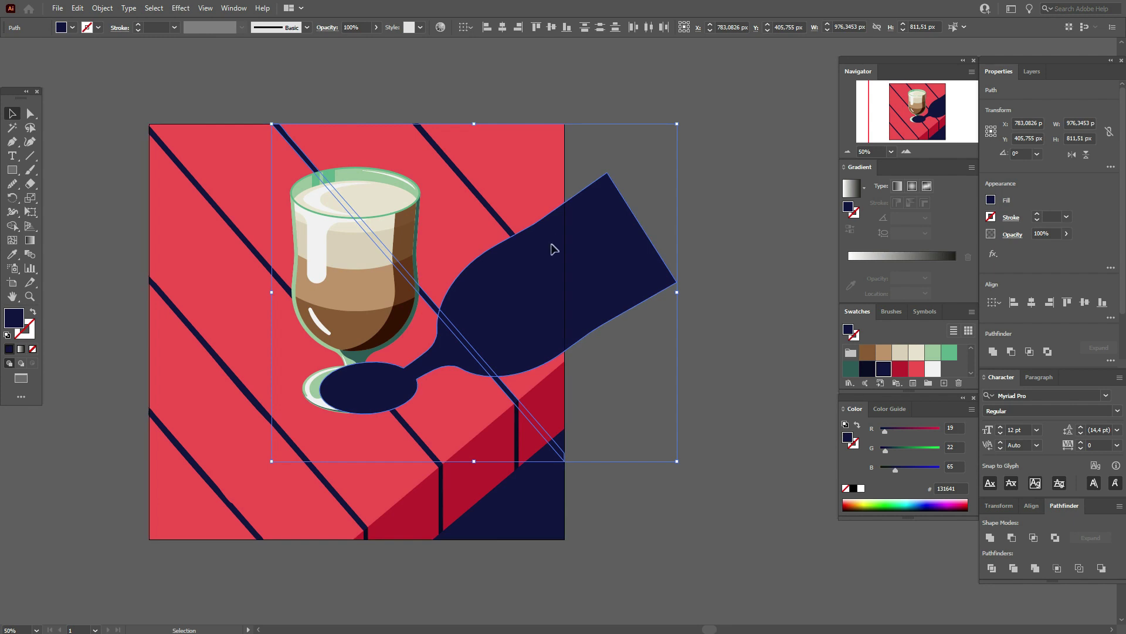
left_click(526, 334, "shift")
- Place the navy shadow behind the glass and inspect its anchor points
right_click(526, 335)
mouse_move(581, 518)
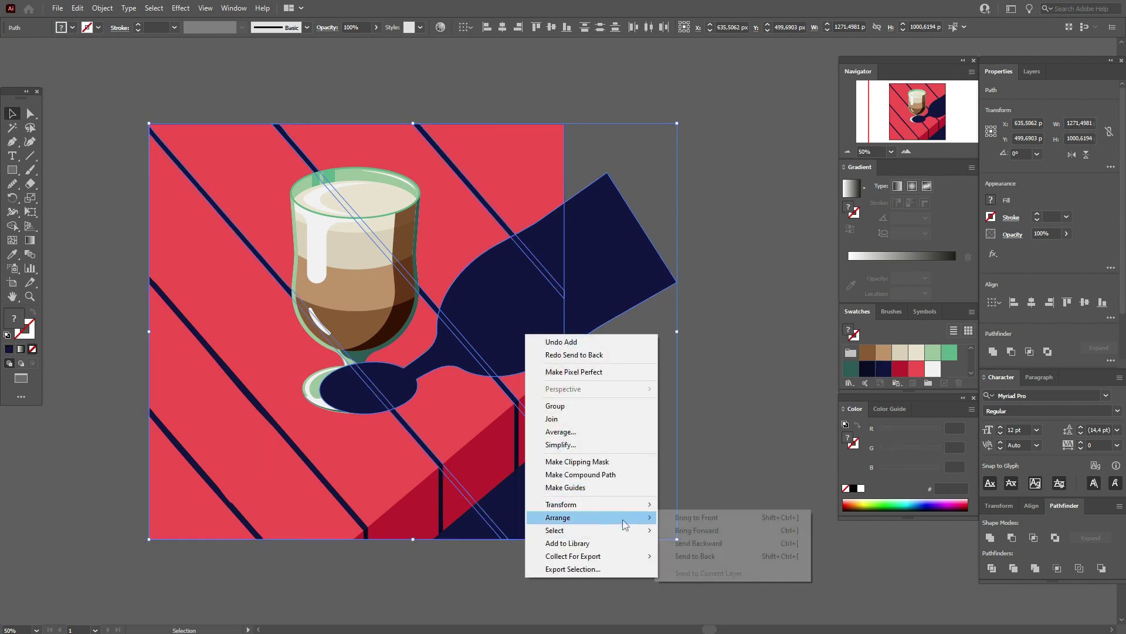
left_click(680, 559)
left_click(720, 433)
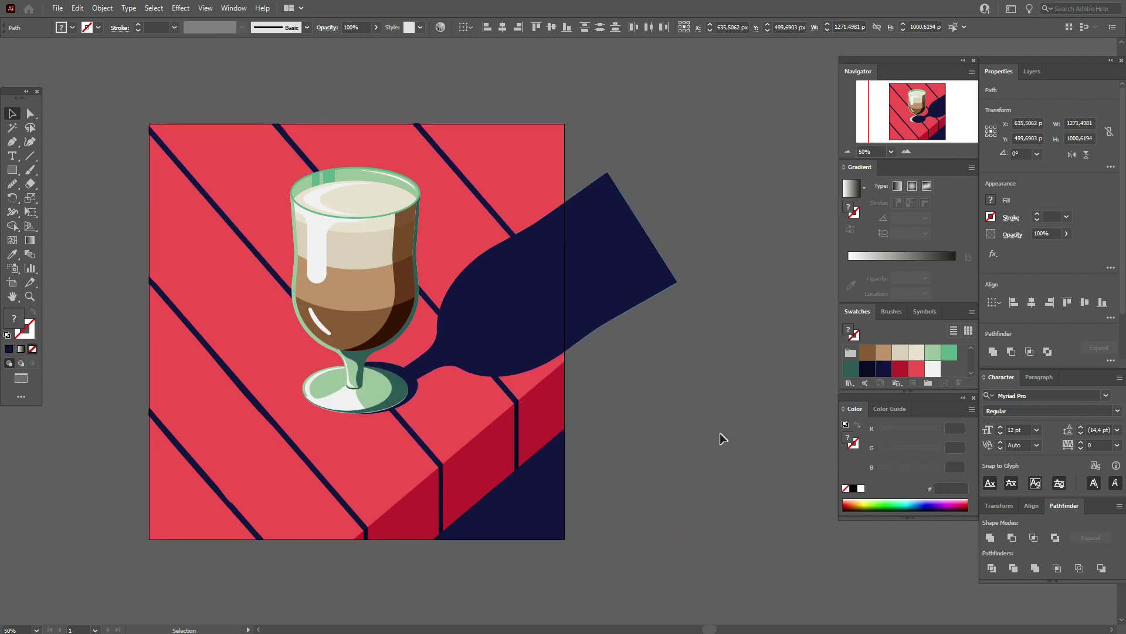
left_click(31, 113)
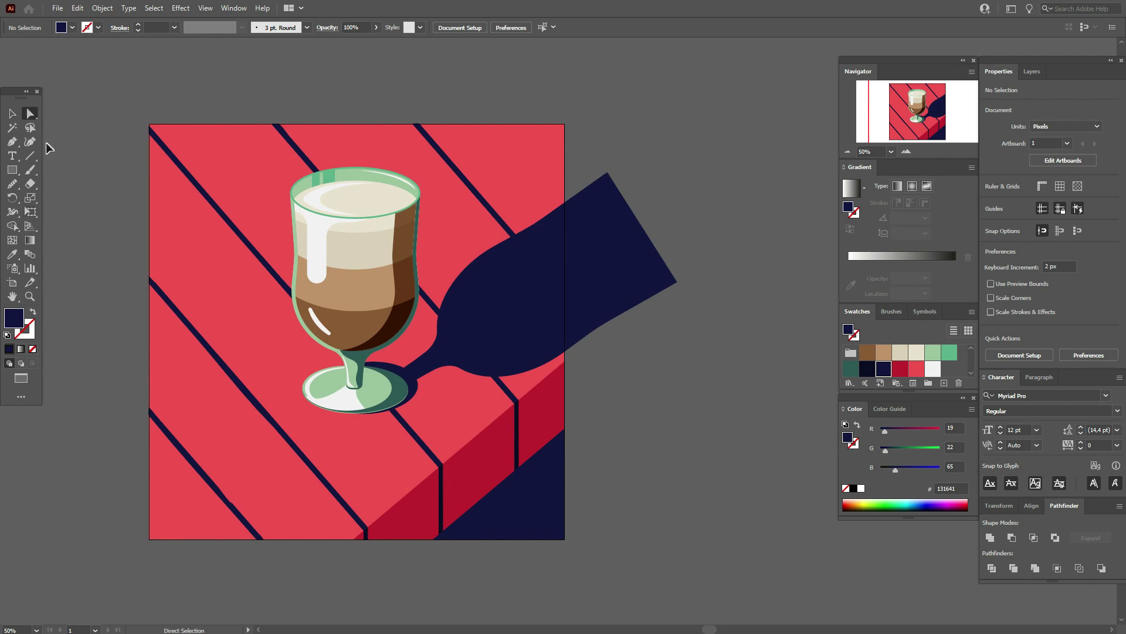
left_click(417, 378)
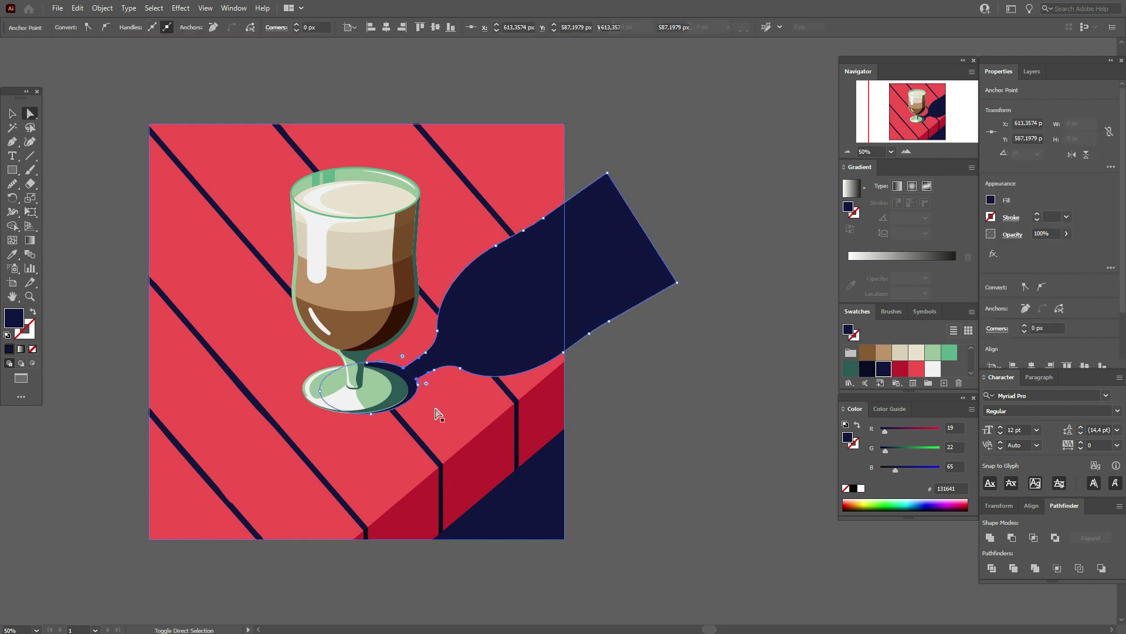
key("ctrl+a")
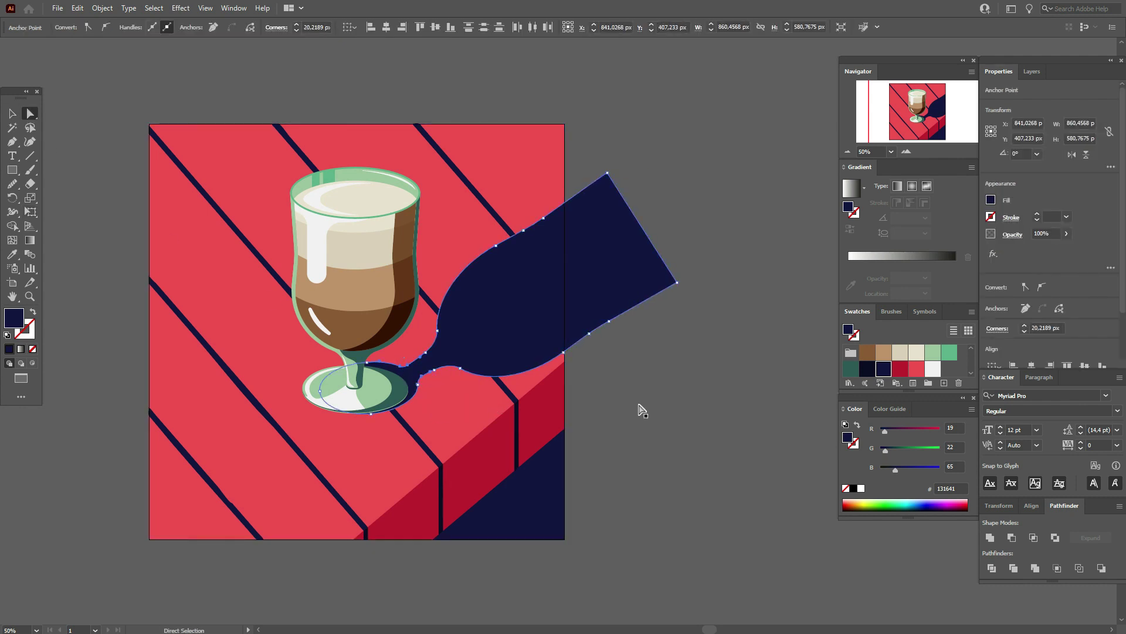
left_click(749, 432)
left_click(12, 113)
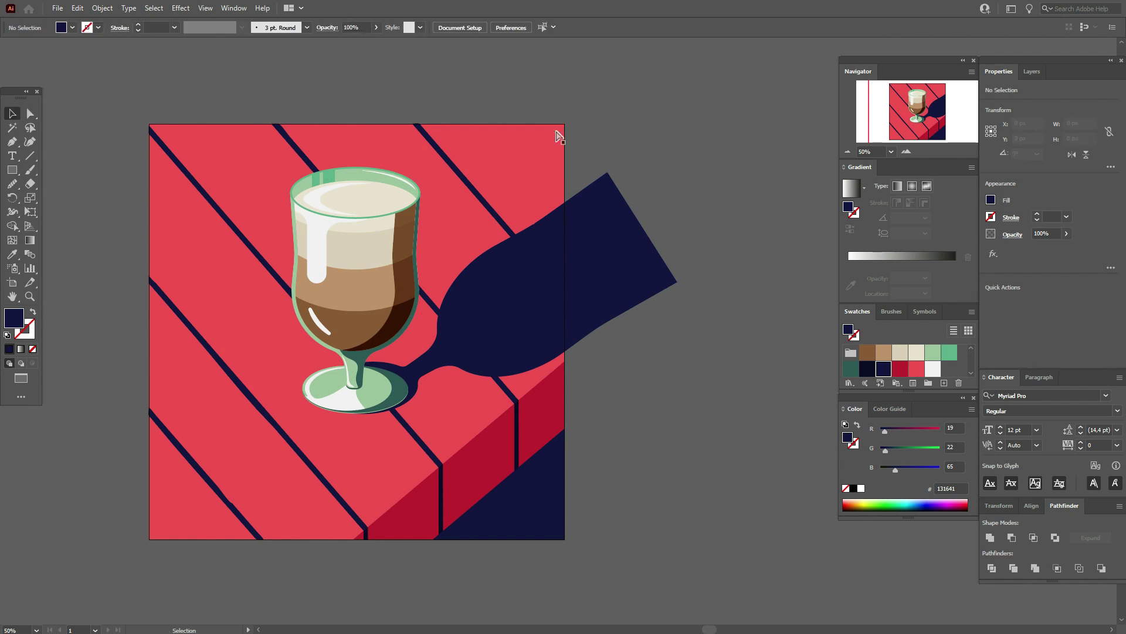
- Clip the navy shadow to the red background square with Ctrl+7
left_click(543, 147)
key("a")
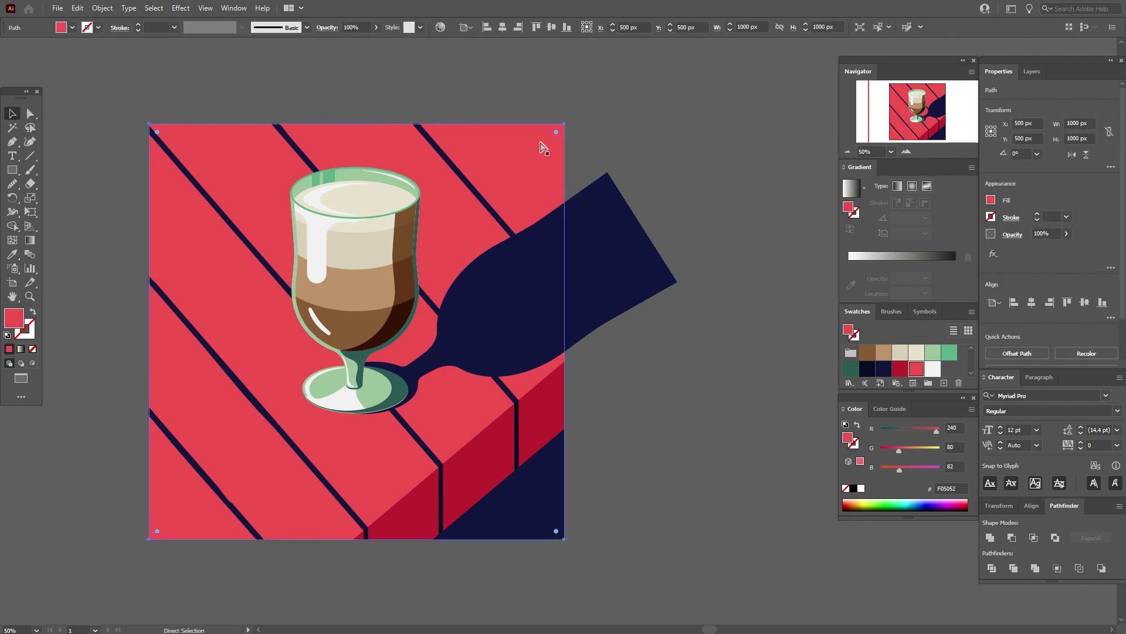
left_click(617, 253, "shift")
key("v")
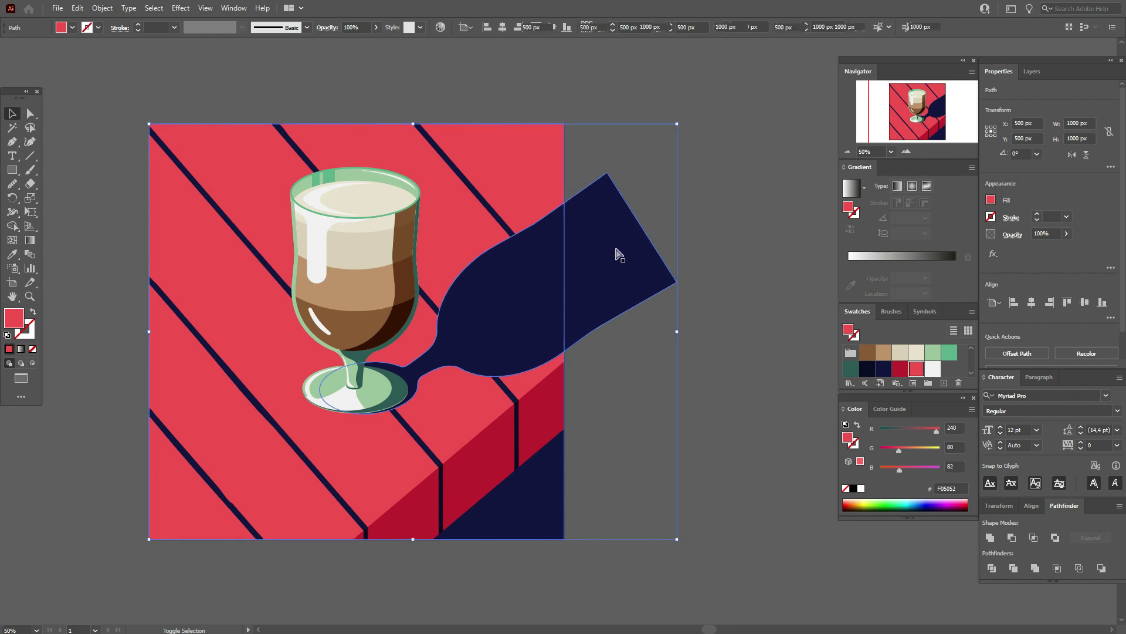
key("ctrl+7")
left_click(135, 188)
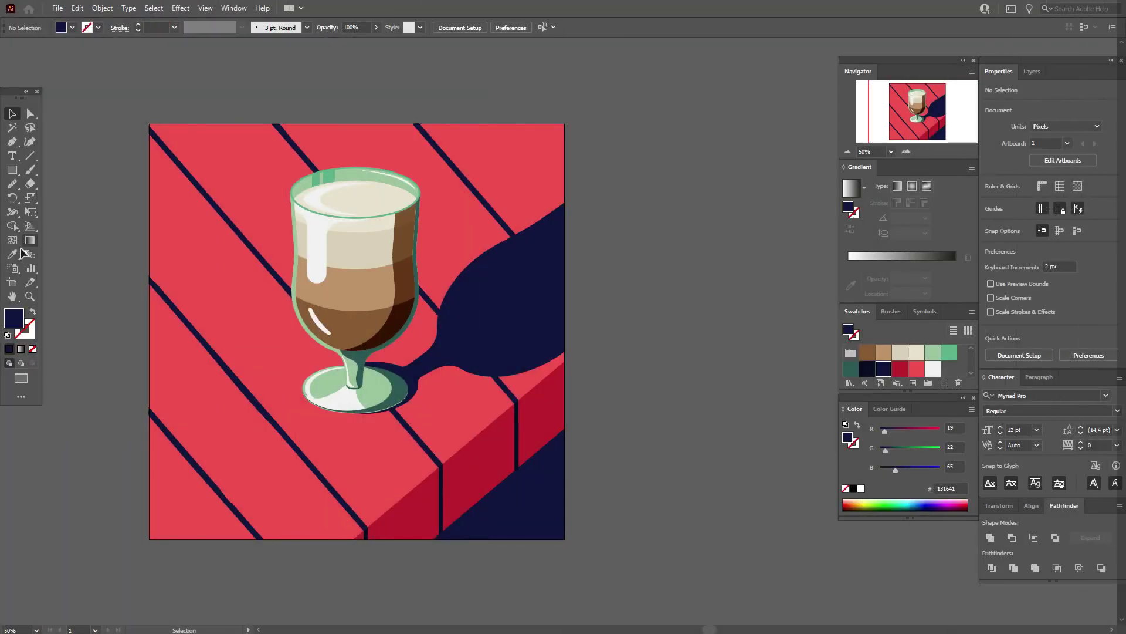
left_click(12, 253)
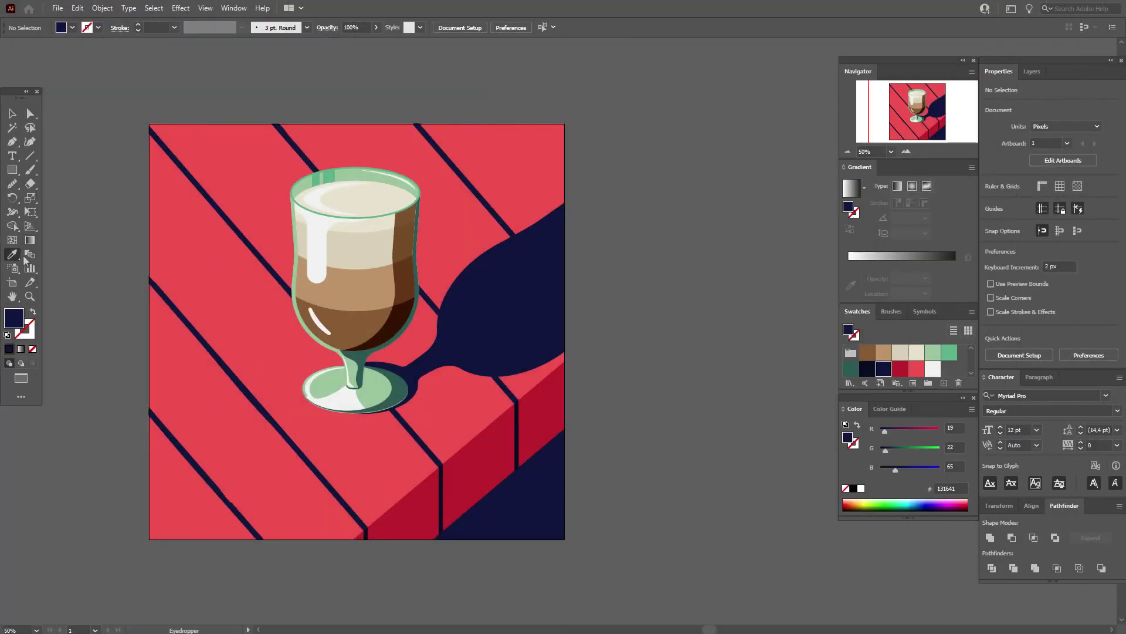
- Paint a solid cream milk puddle beside the glass foot and shrink it slightly
left_click(352, 193)
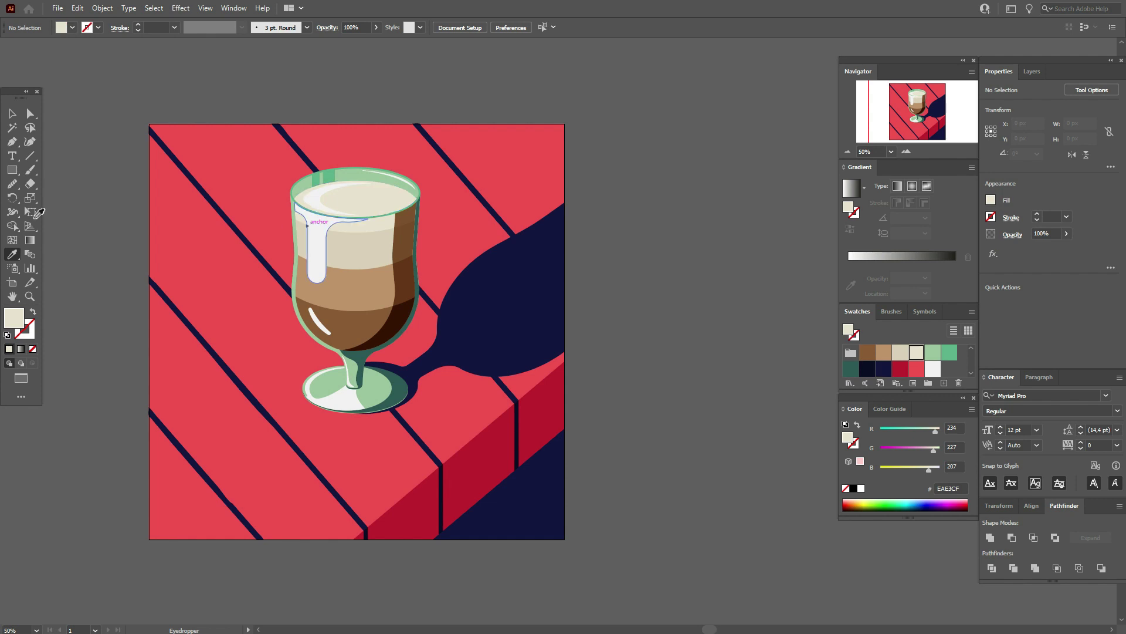
double_click(30, 169)
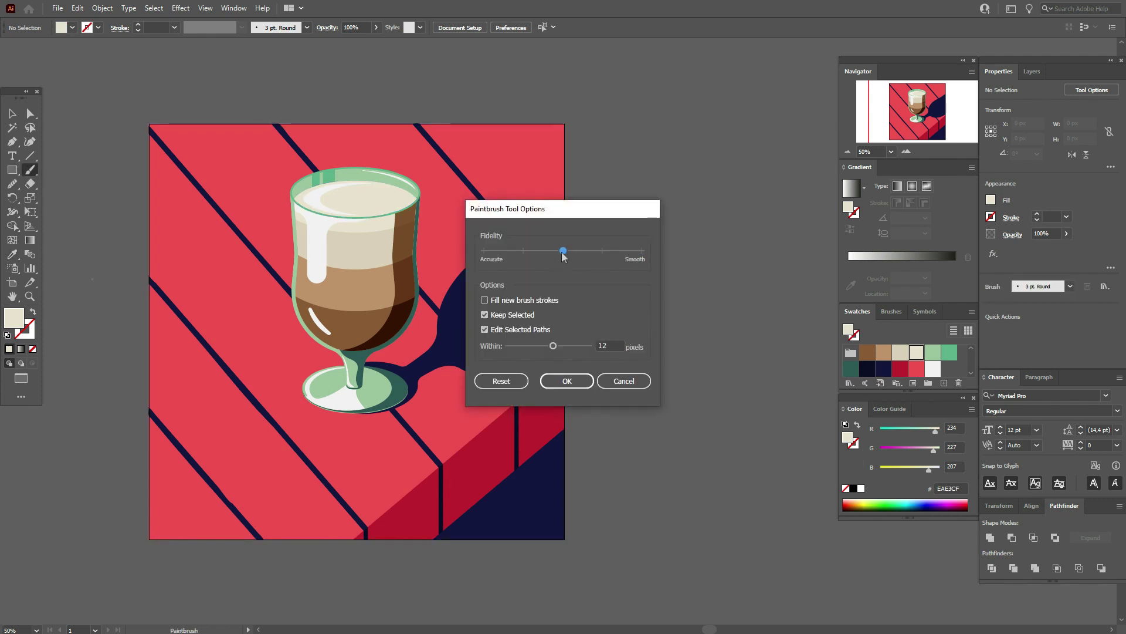
left_click(567, 381)
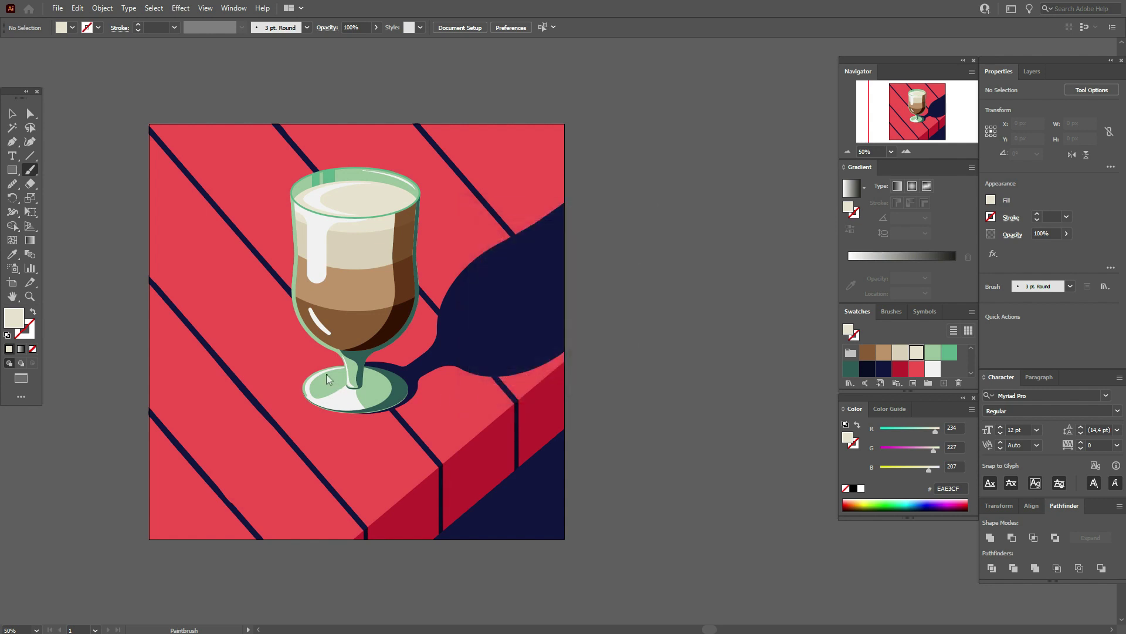
left_click_drag(326, 374, 262, 366)
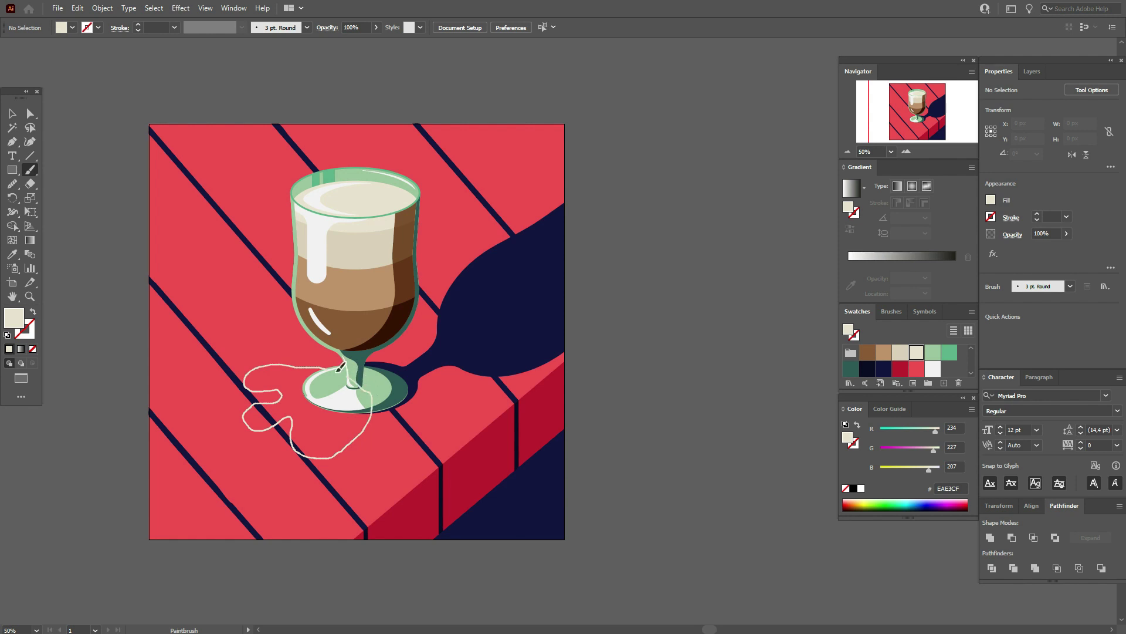
left_click_drag(329, 365, 329, 365)
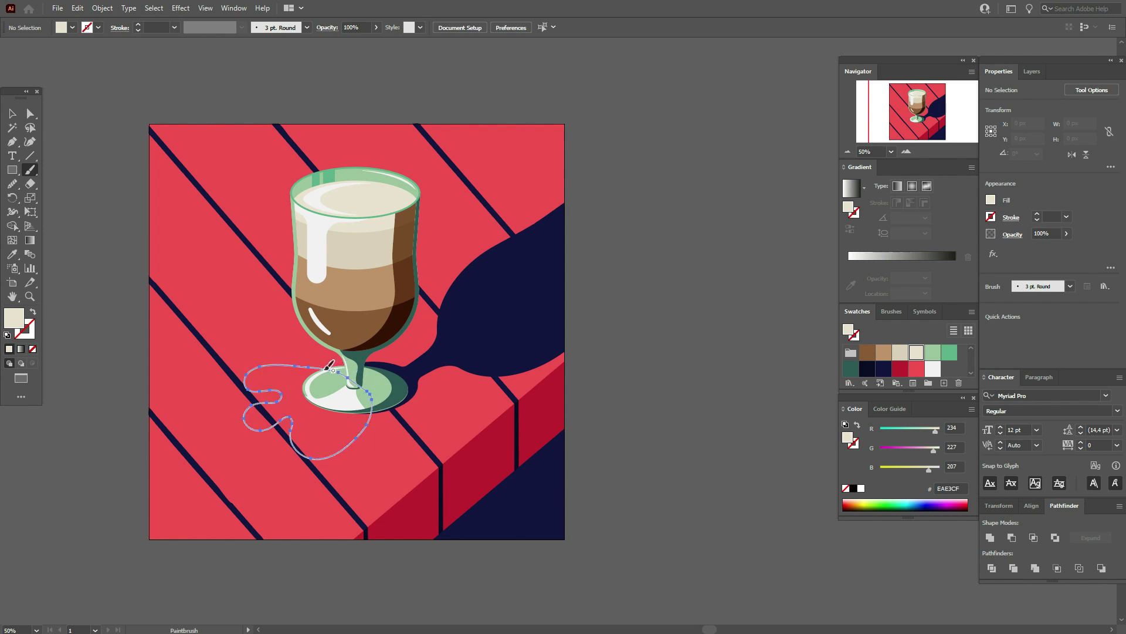
left_click(33, 311)
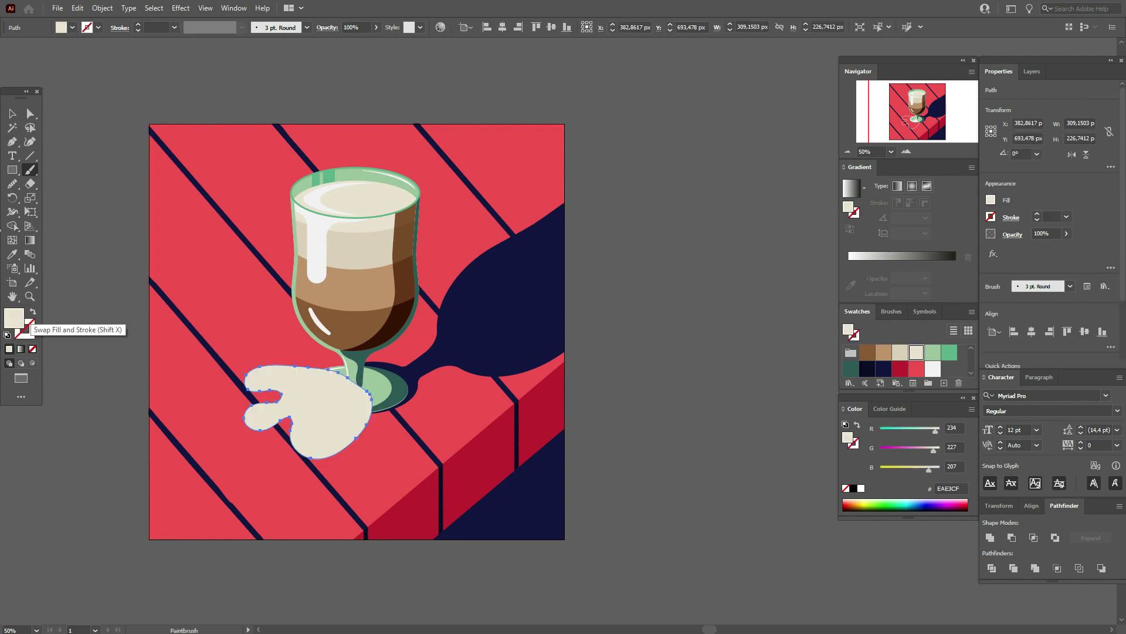
left_click(12, 113)
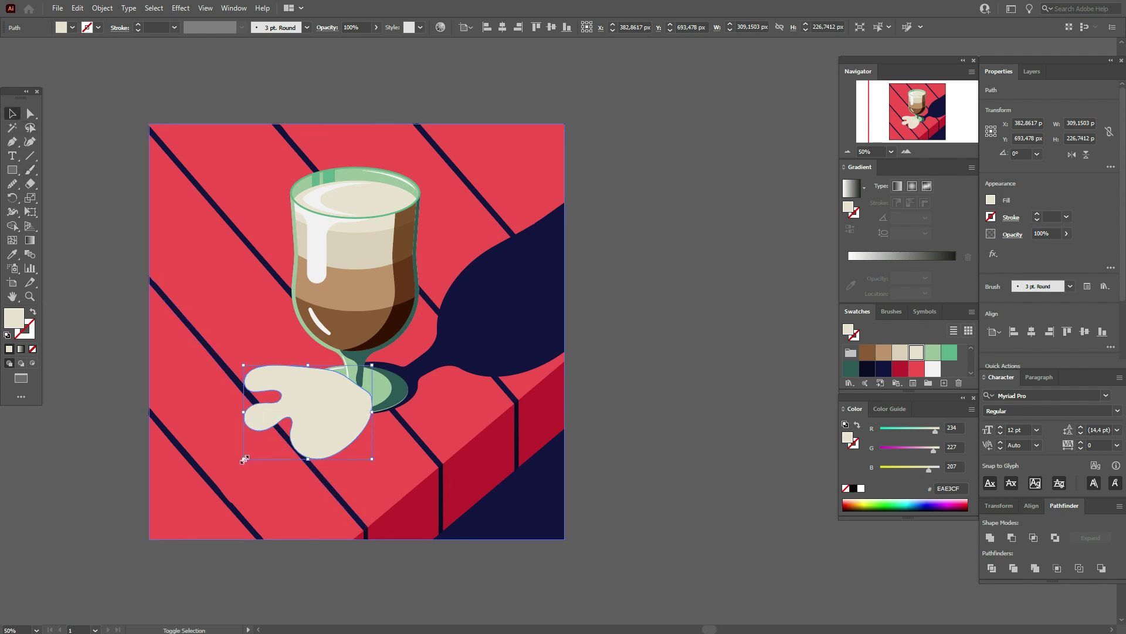
left_click_drag(244, 459, 260, 447)
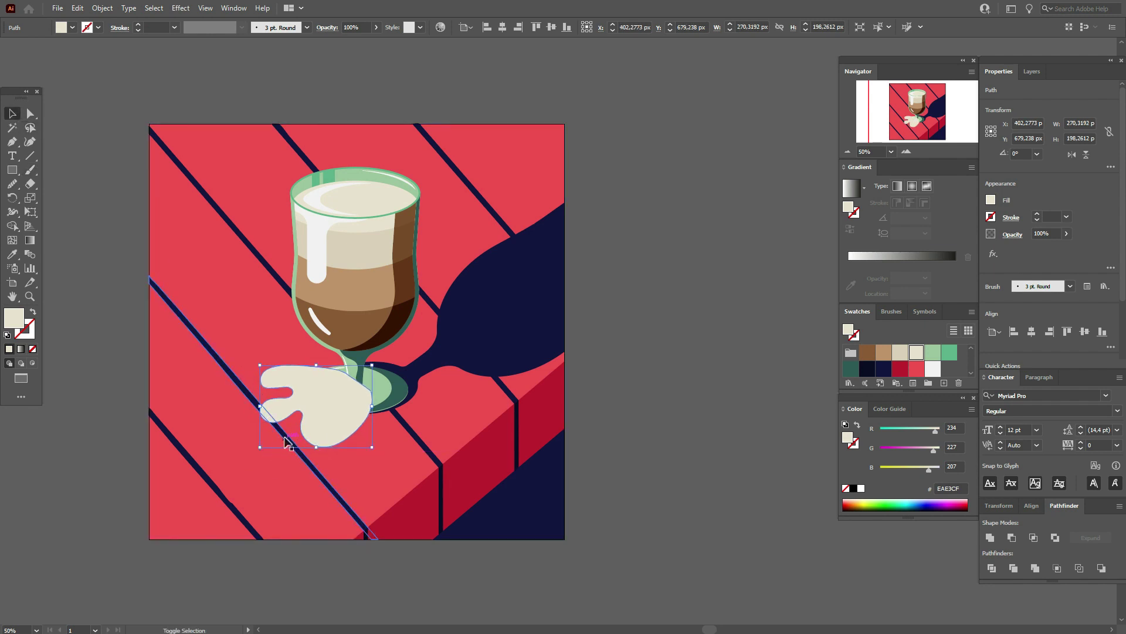
- Send the clipped table background behind the milk puddle
left_click(391, 454)
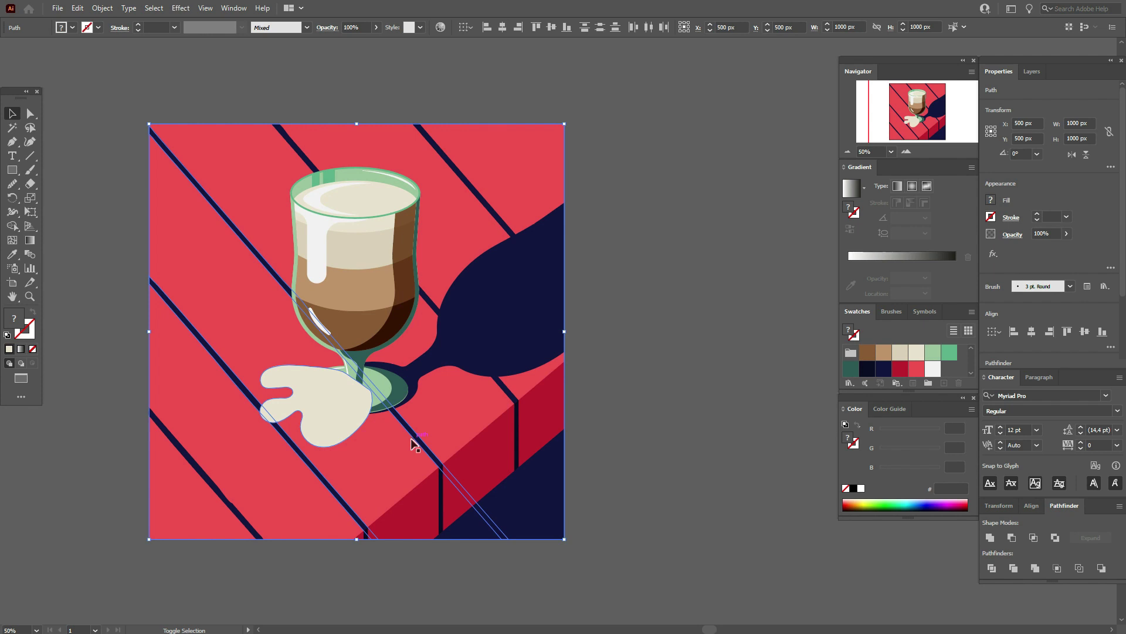
right_click(393, 453)
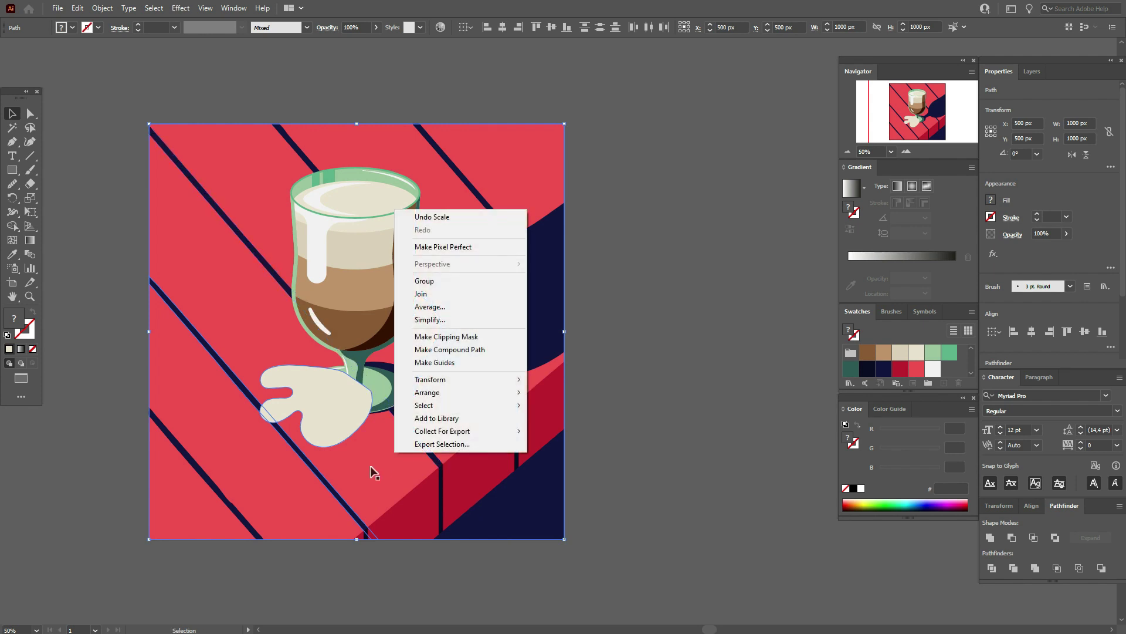
left_click(641, 435)
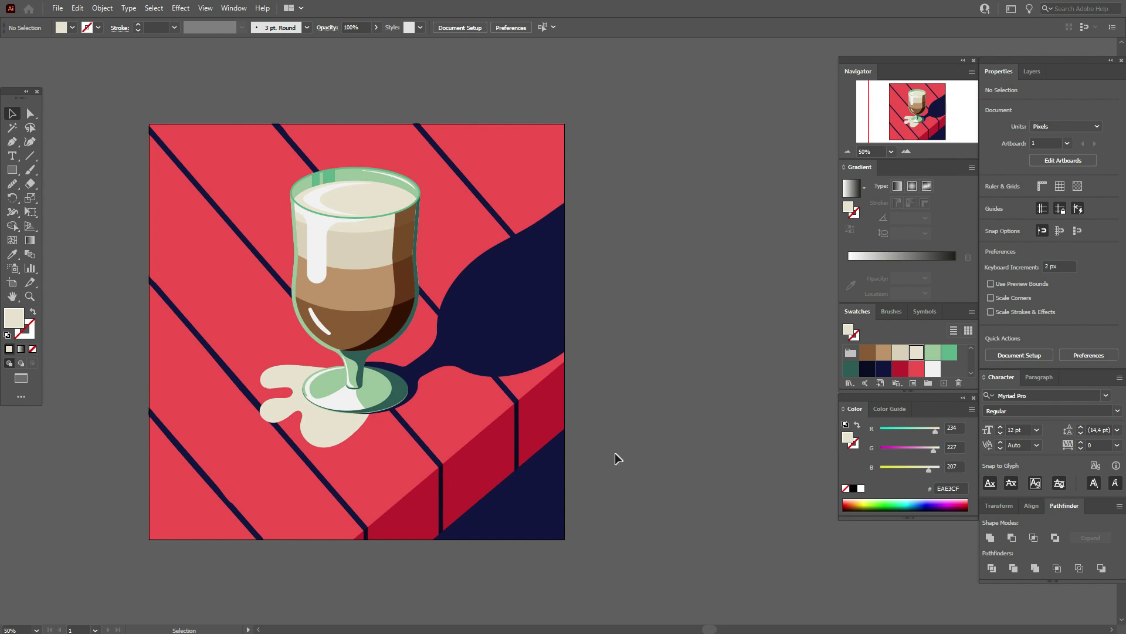
- Draw a small cream oval droplet, tilt it about 35°, and place a copy beside the puddle
left_click_drag(11, 170, 41, 198)
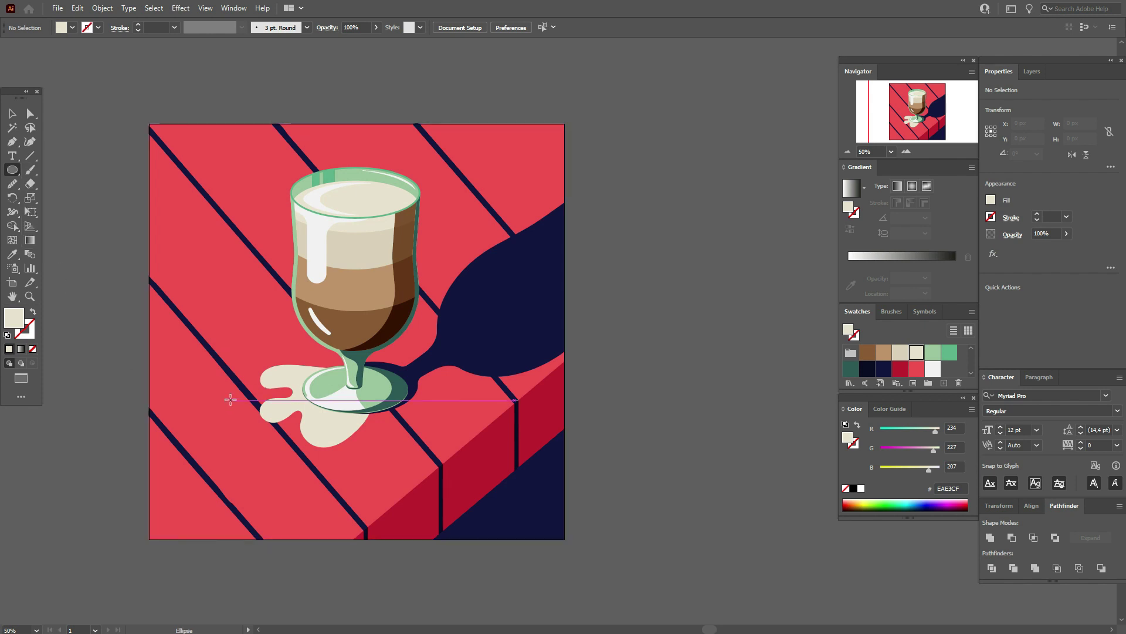
left_click_drag(243, 368, 253, 367)
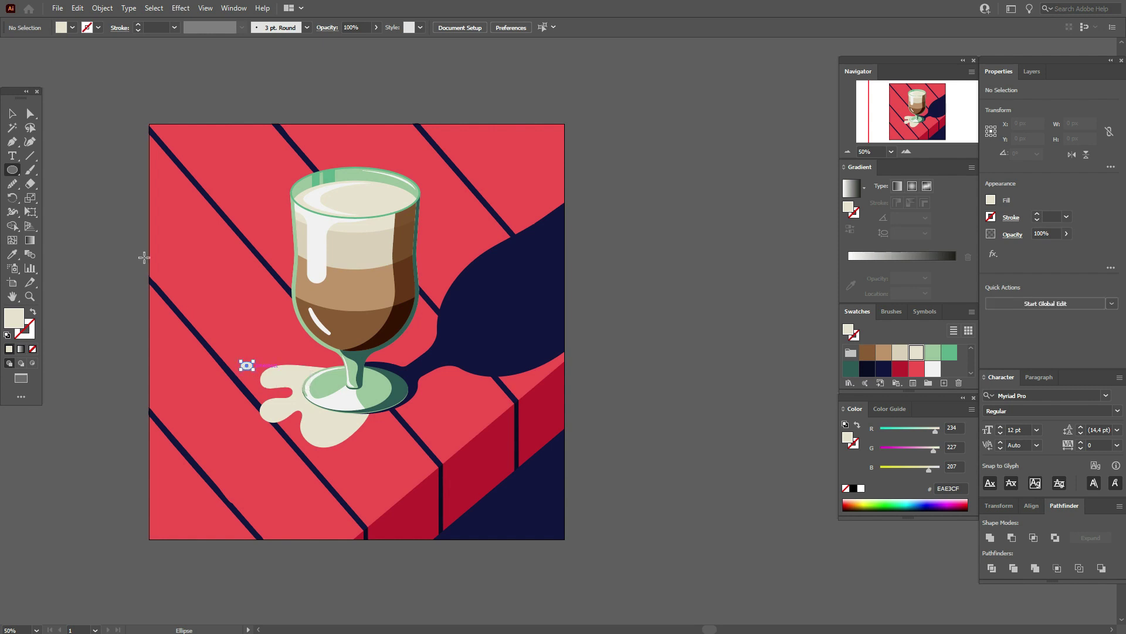
key("v")
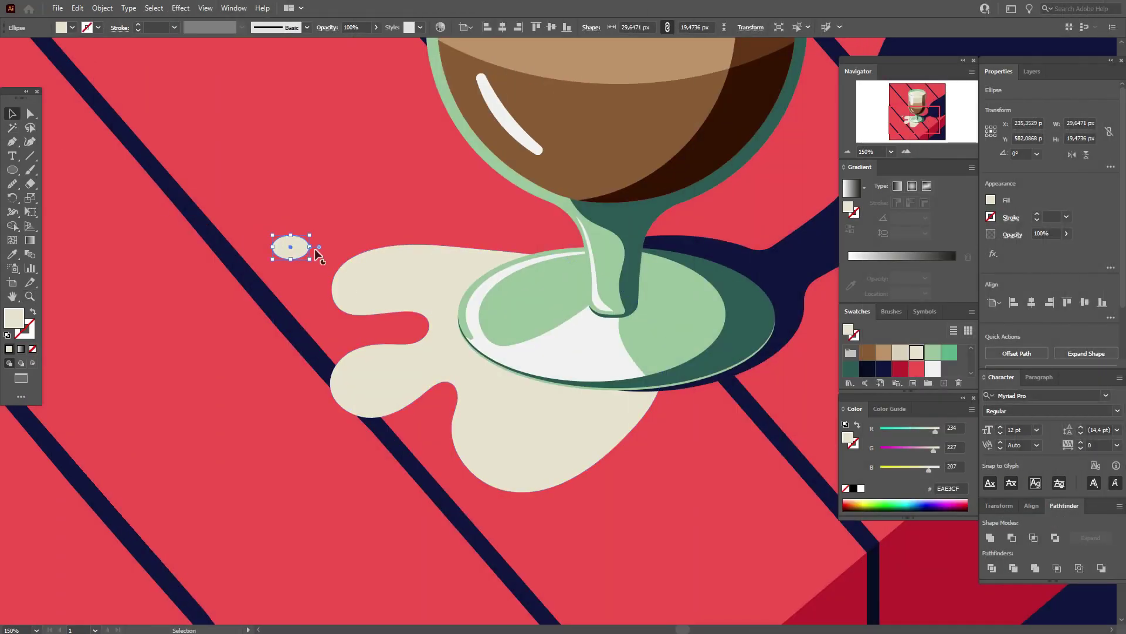
left_click_drag(315, 252, 322, 226)
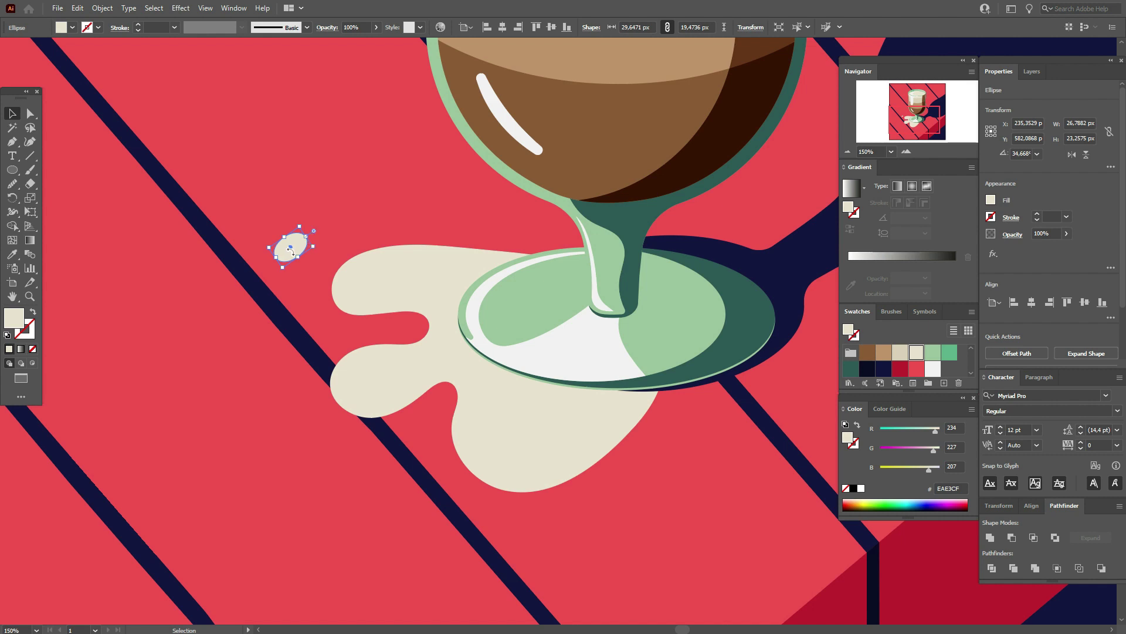
left_click_drag(294, 265, 444, 420)
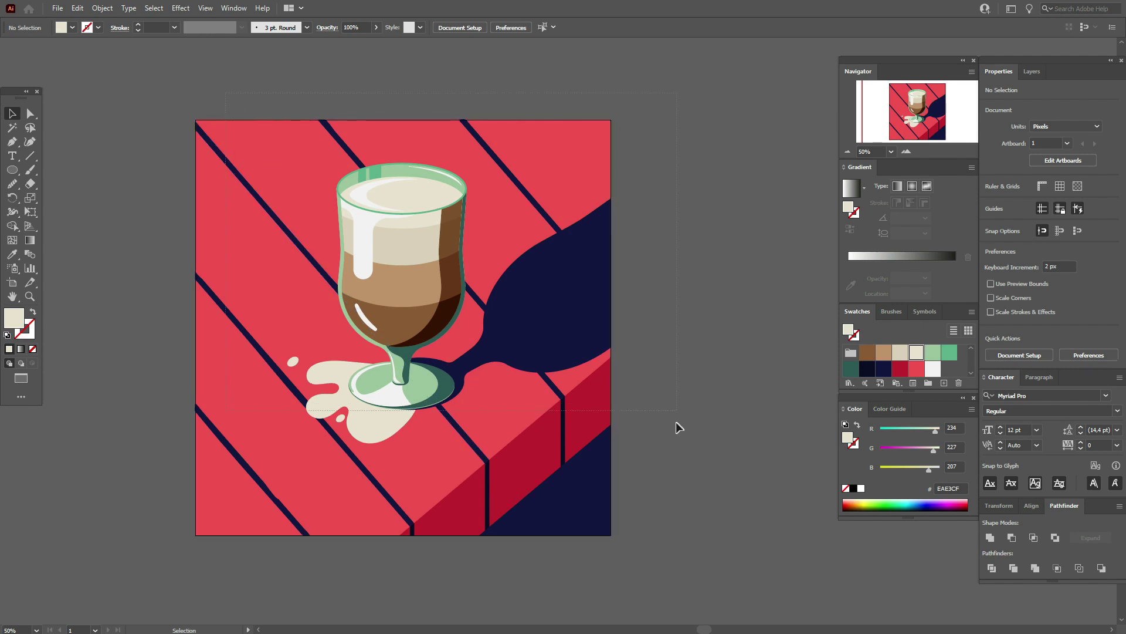
- Select only the glass, puddle and droplets, and shift them slightly right and down
key("ctrl+a")
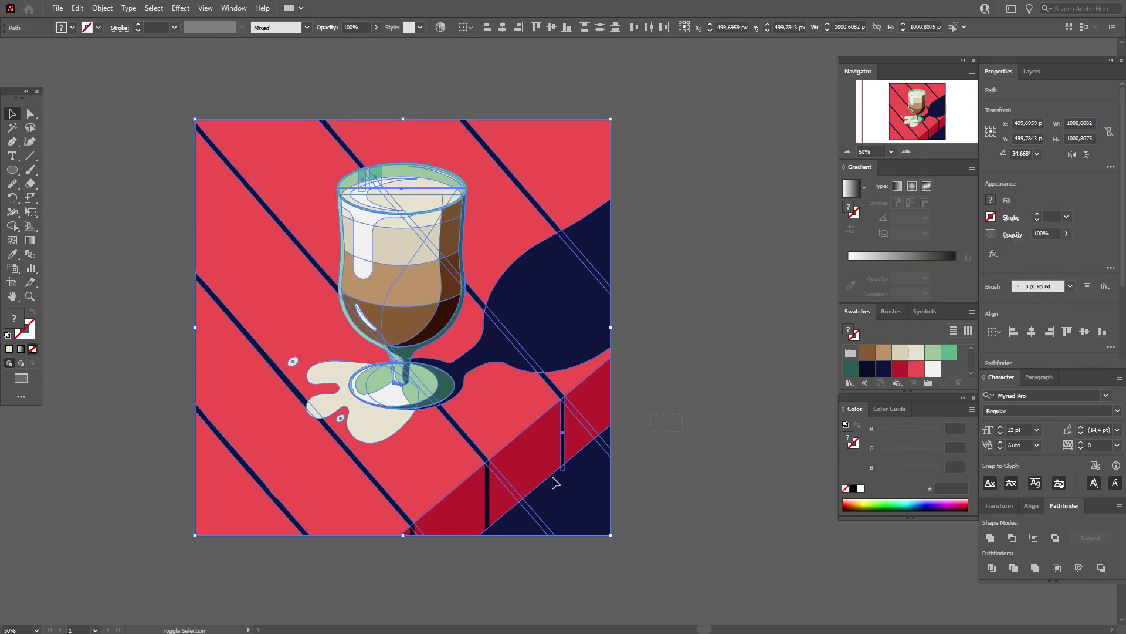
left_click_drag(555, 482, 450, 528)
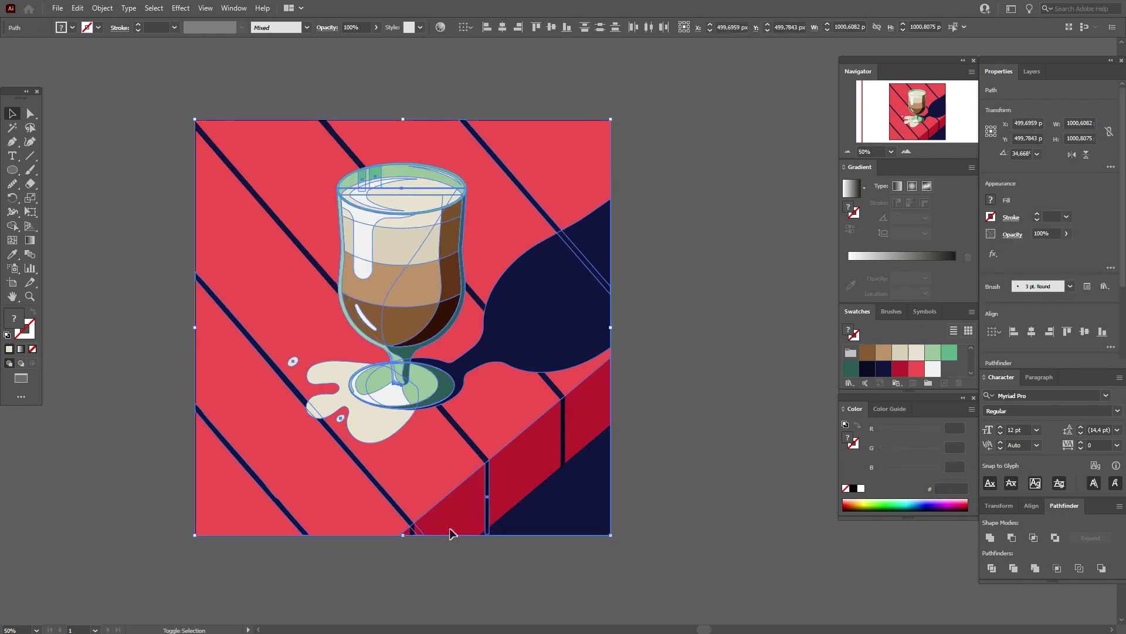
left_click(487, 503, "shift")
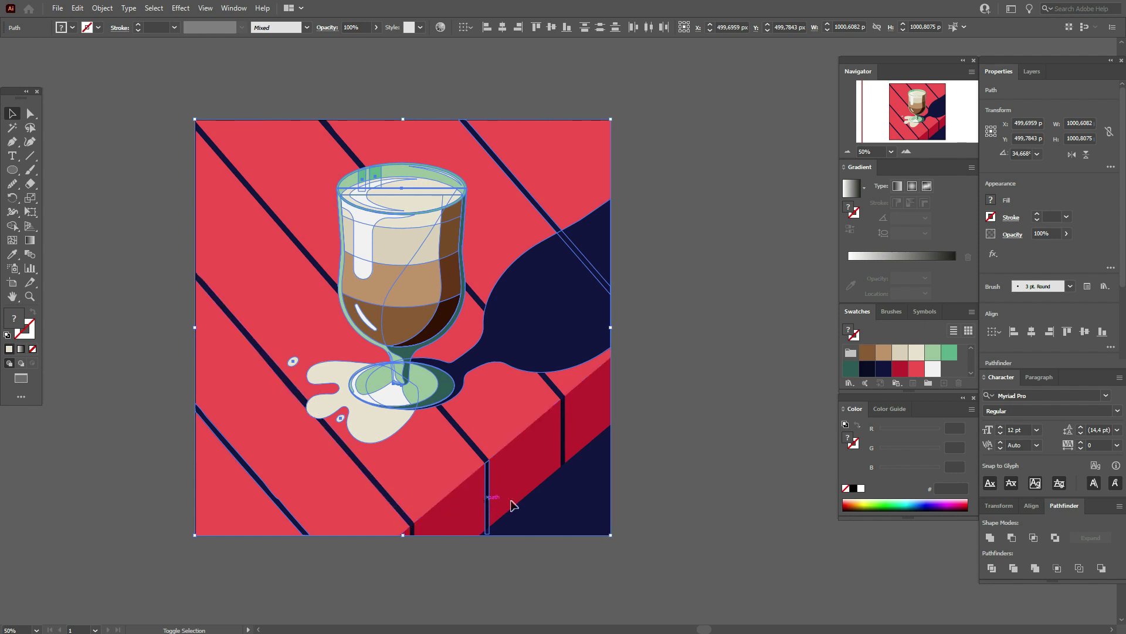
left_click(556, 131, "shift")
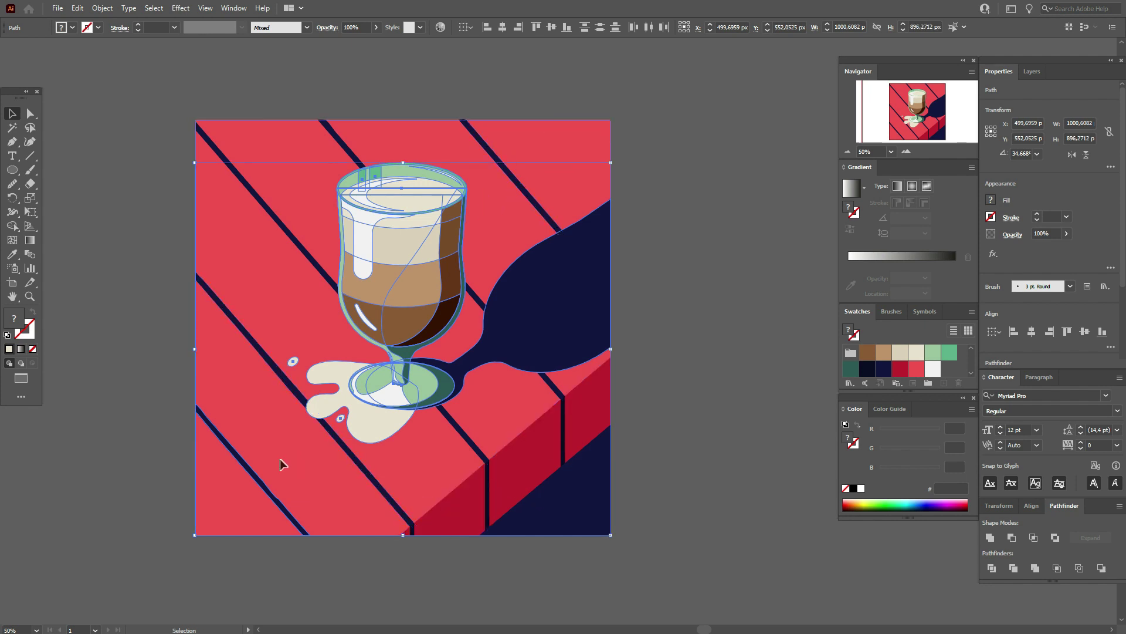
left_click(250, 469, "shift")
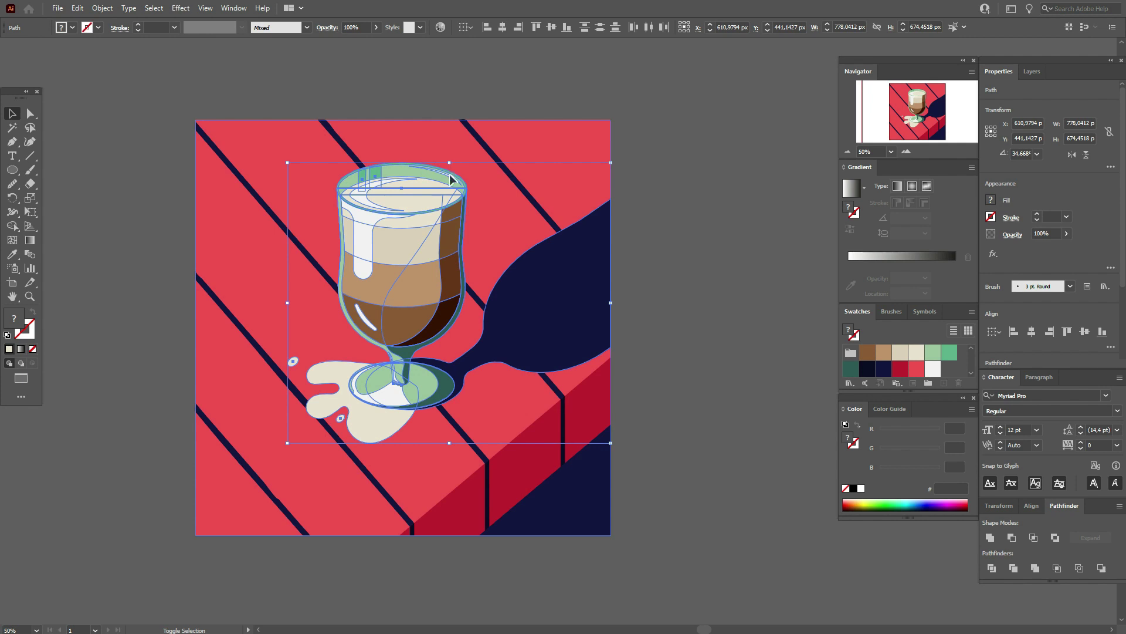
left_click_drag(450, 178, 449, 262)
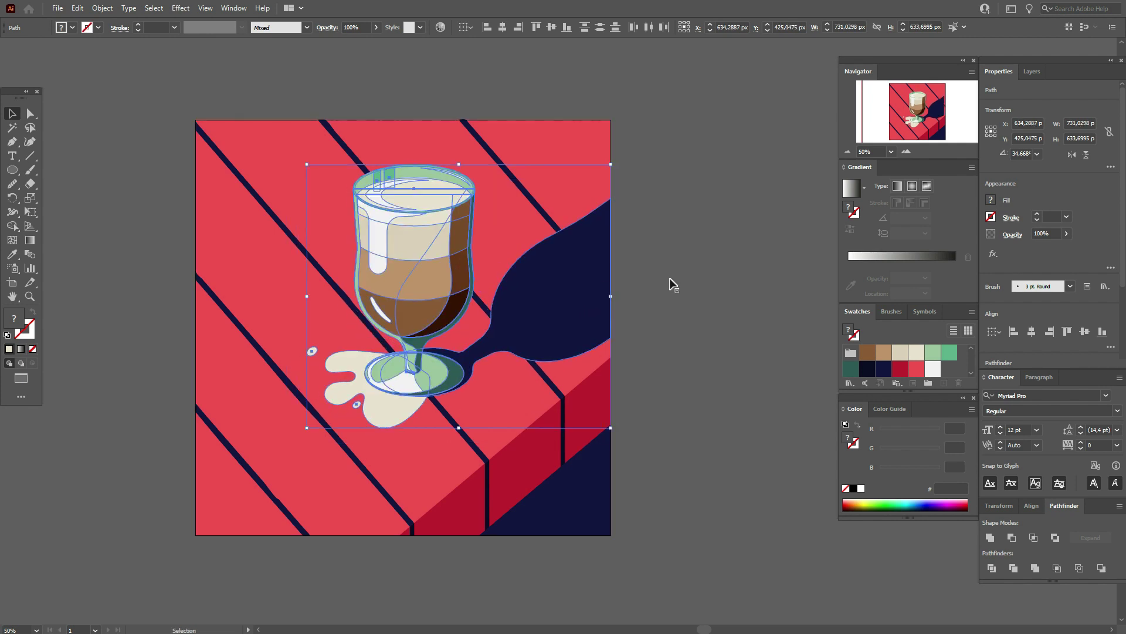
left_click(685, 280)
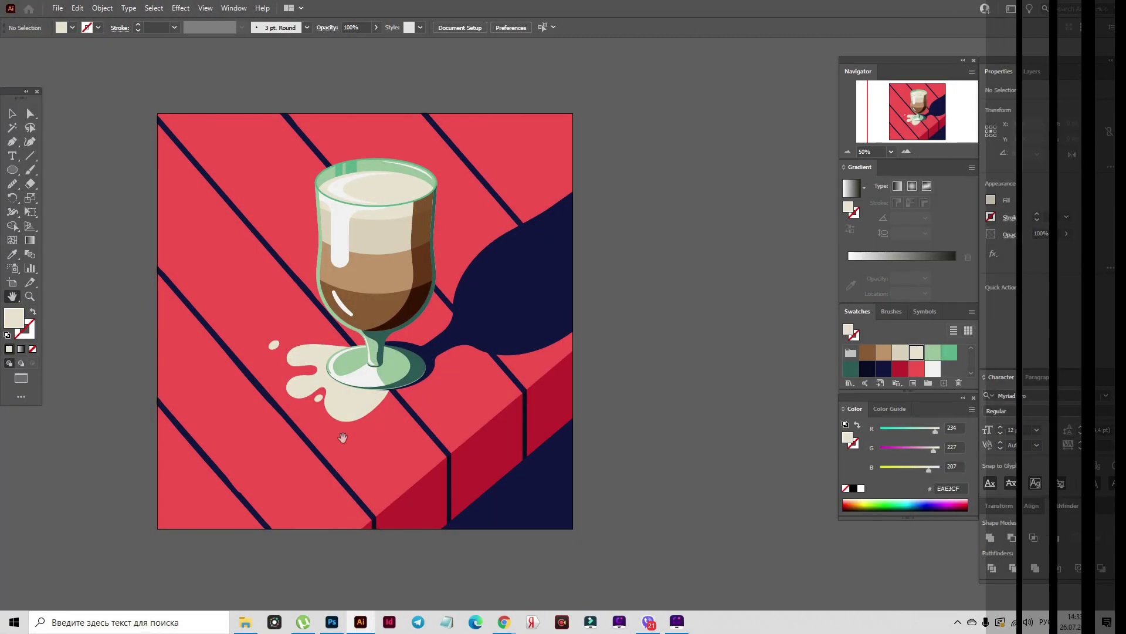
- Place the palm-leaf photo, size it, and move it to the right of the artboard
left_click(58, 8)
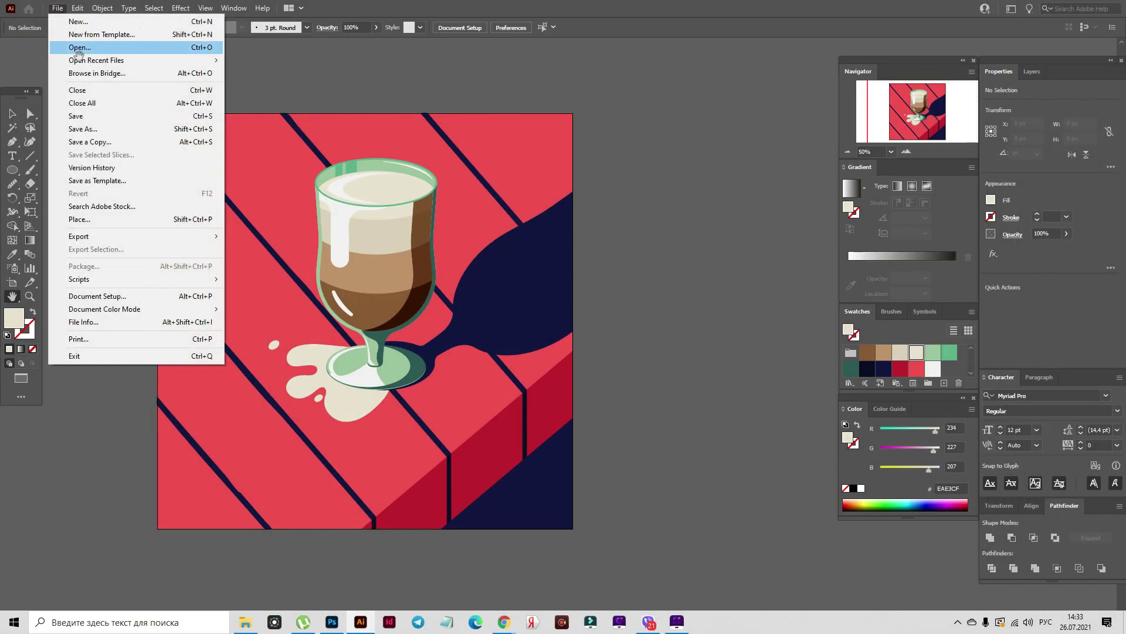
left_click(92, 220)
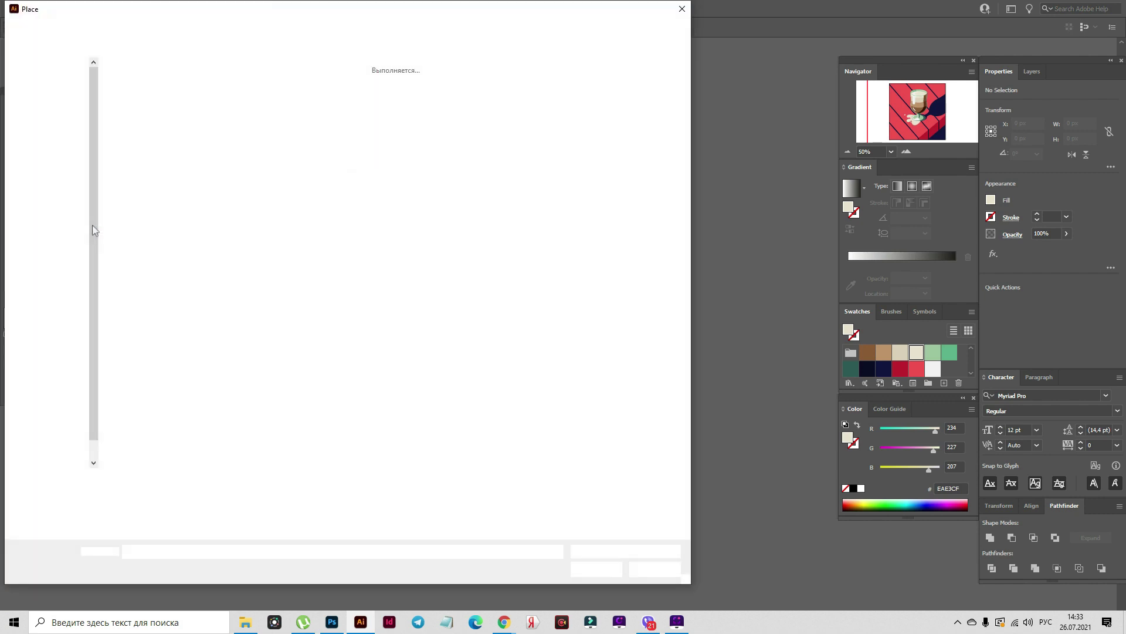
left_click(462, 101)
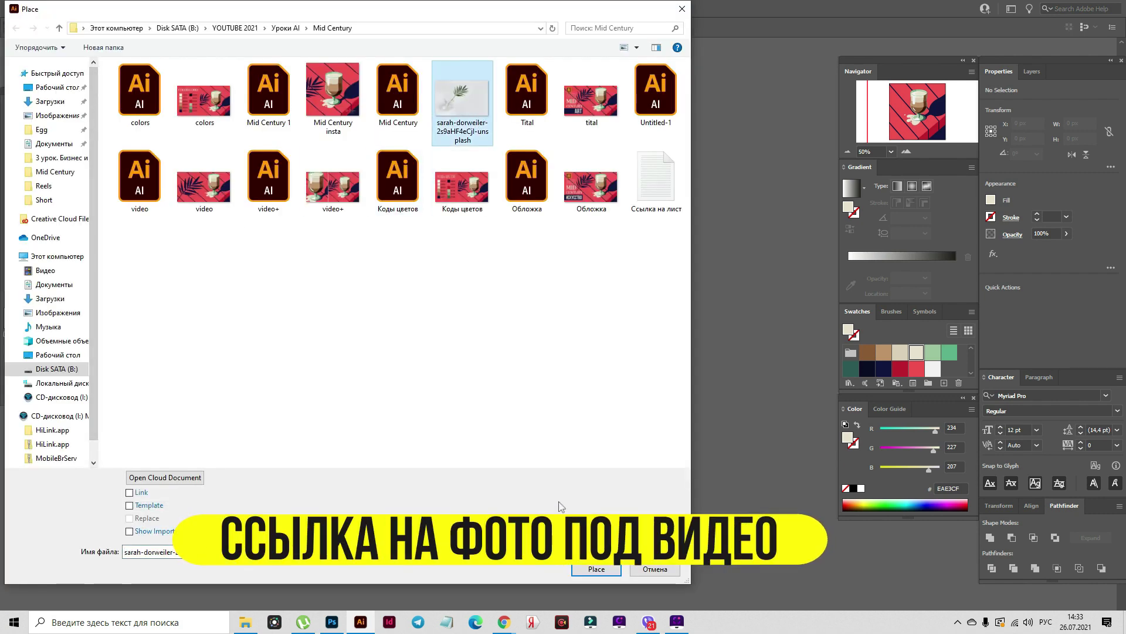
left_click(597, 568)
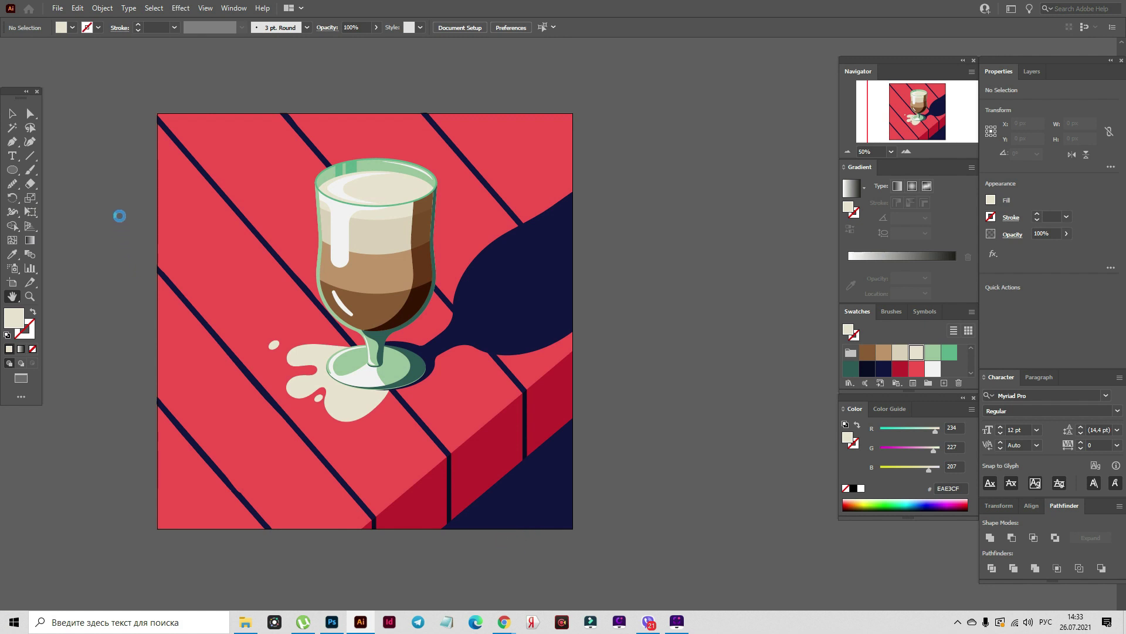
left_click_drag(113, 142, 456, 492)
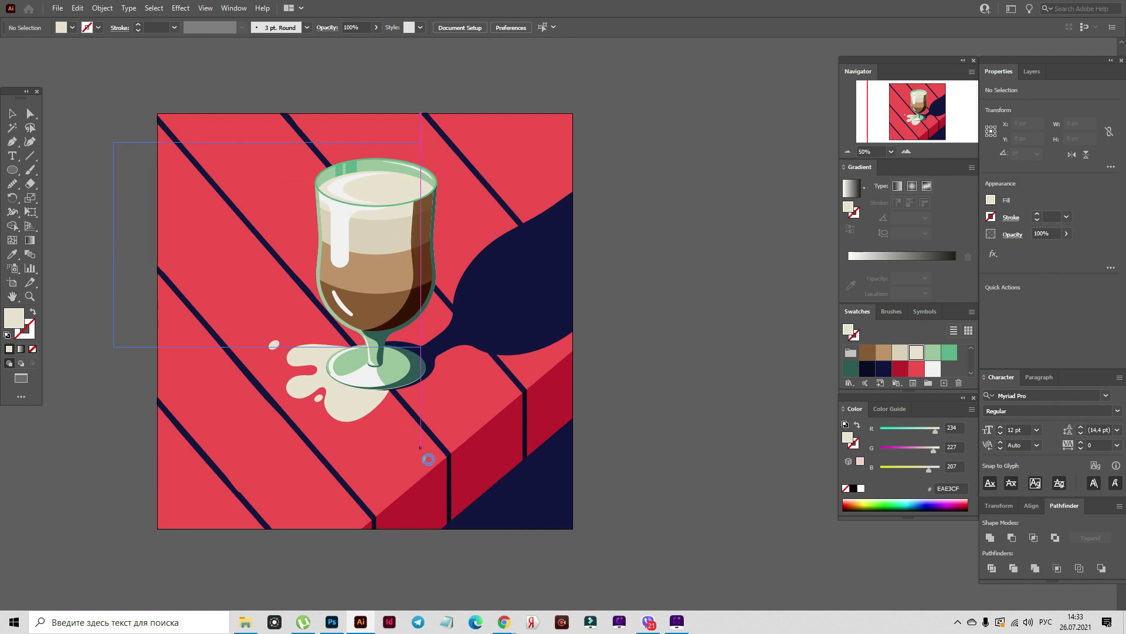
left_click_drag(284, 287, 675, 271)
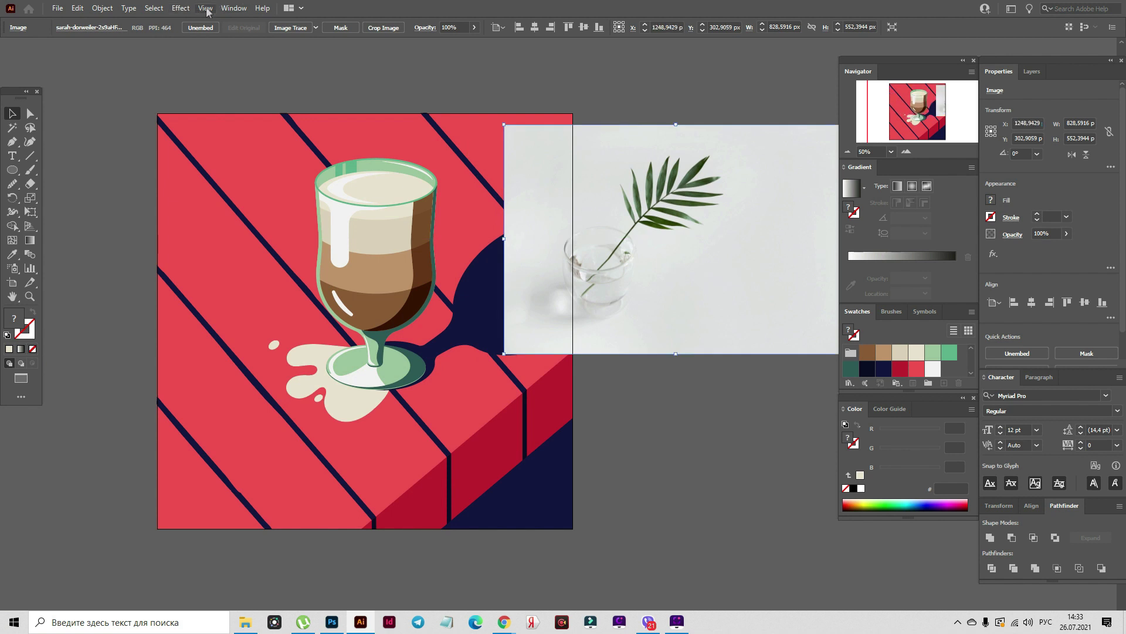
left_click(228, 9)
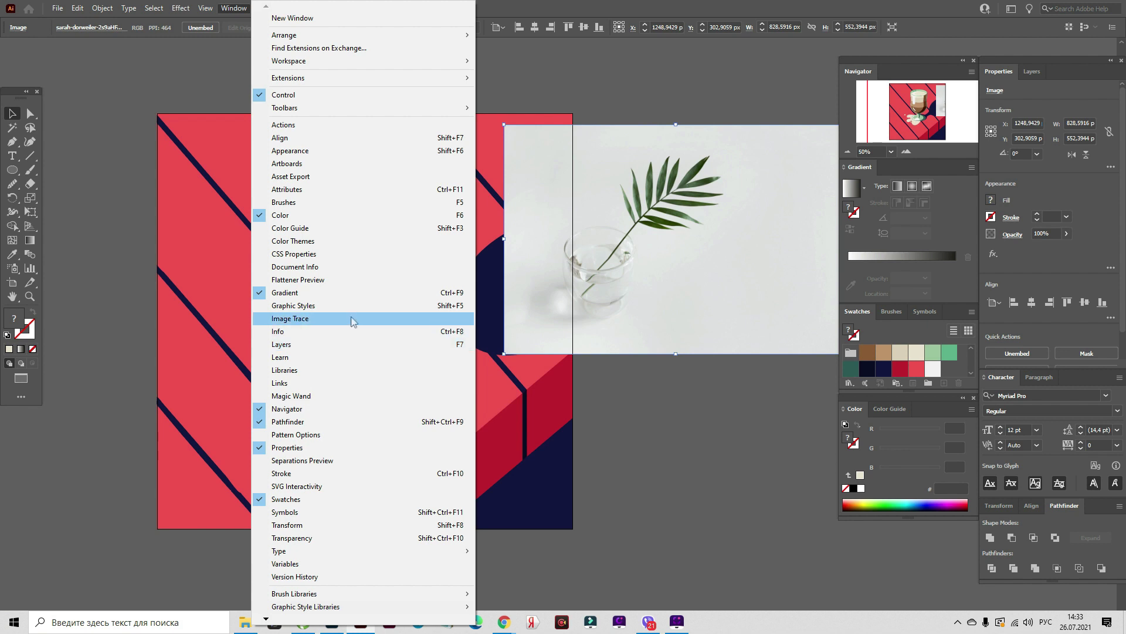
- Image-trace the palm-leaf photo with Ignore White and threshold 198, then expand it
left_click(352, 319)
left_click_drag(758, 87, 751, 267)
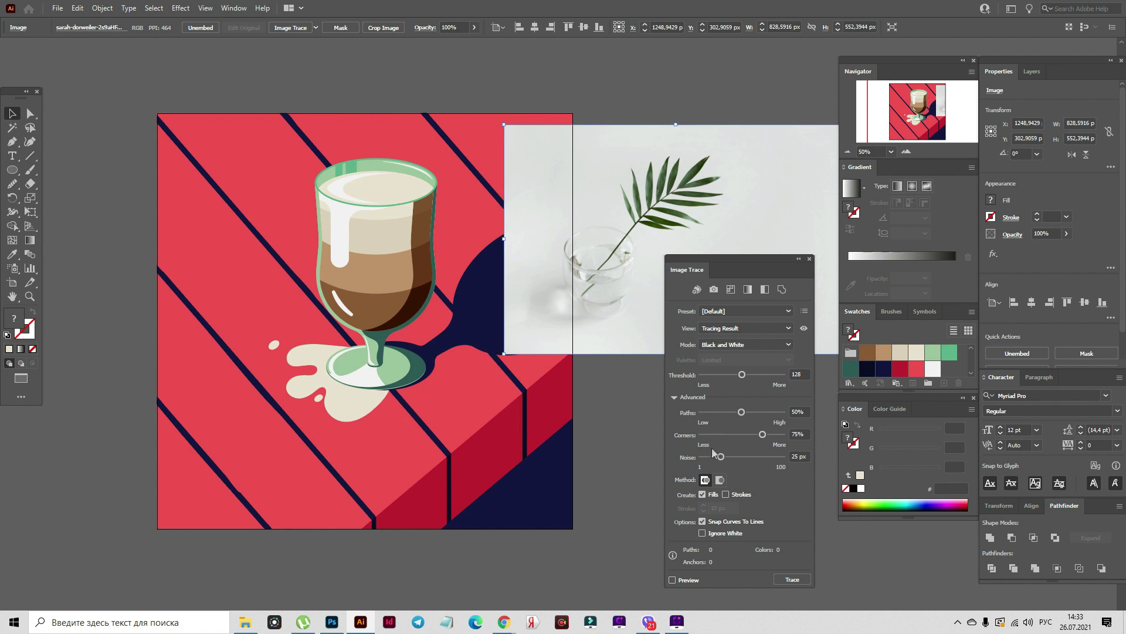
left_click(701, 533)
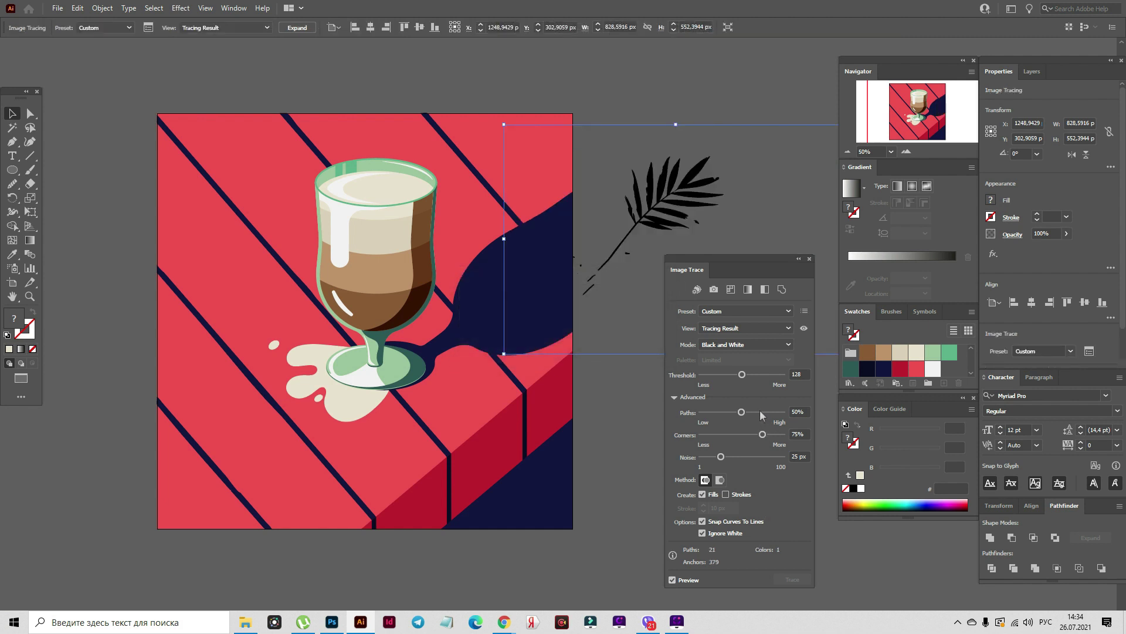
left_click(764, 375)
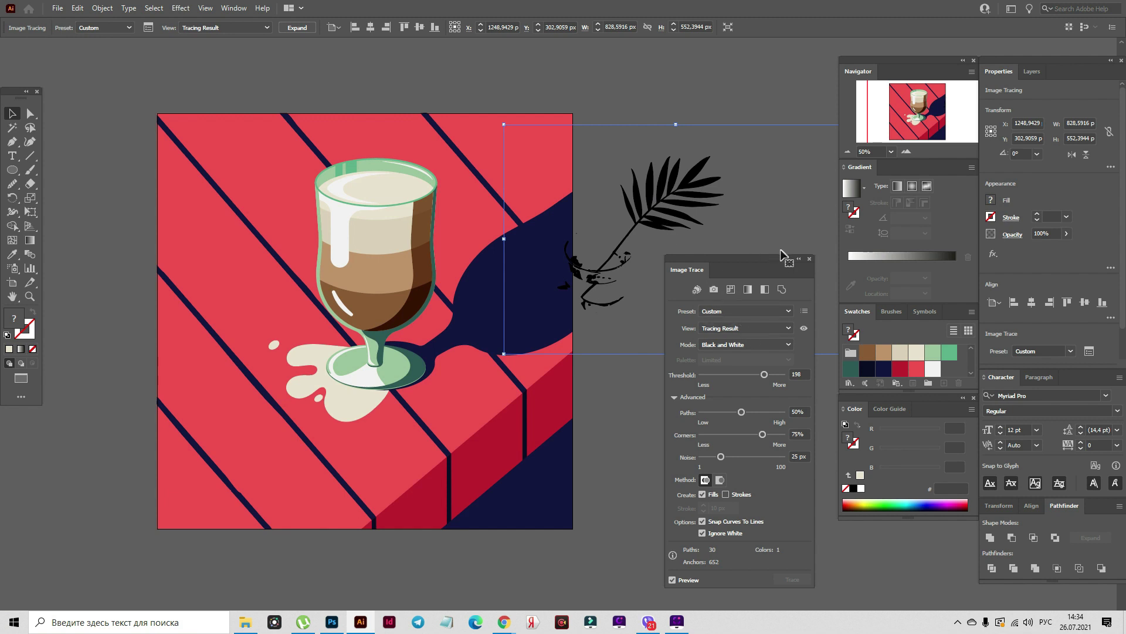
left_click(809, 258)
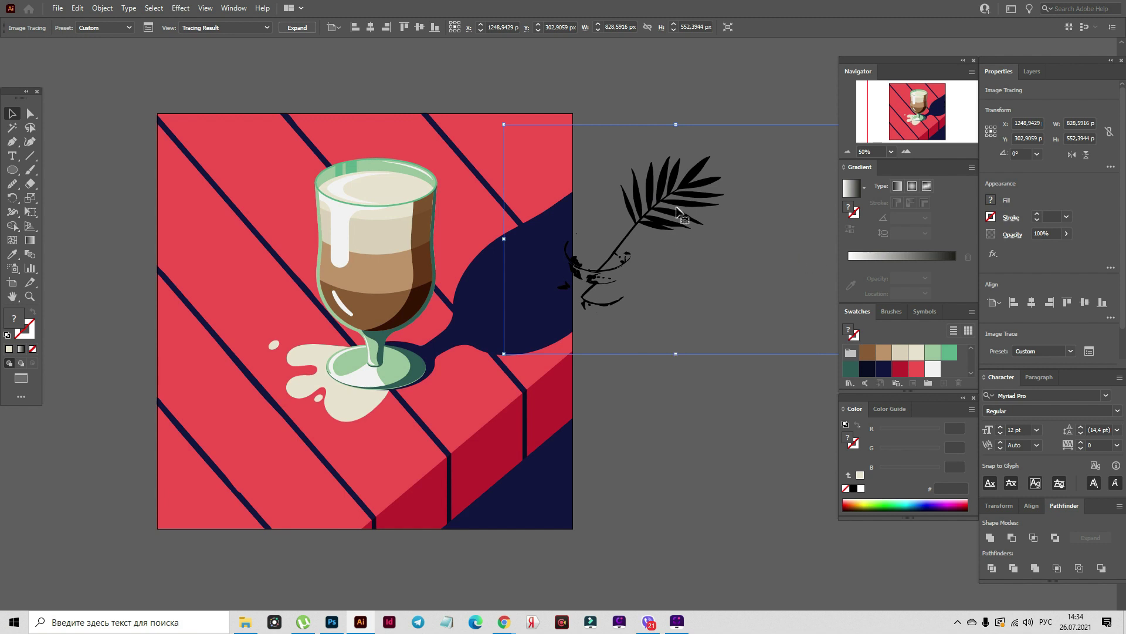
left_click_drag(665, 206, 687, 208)
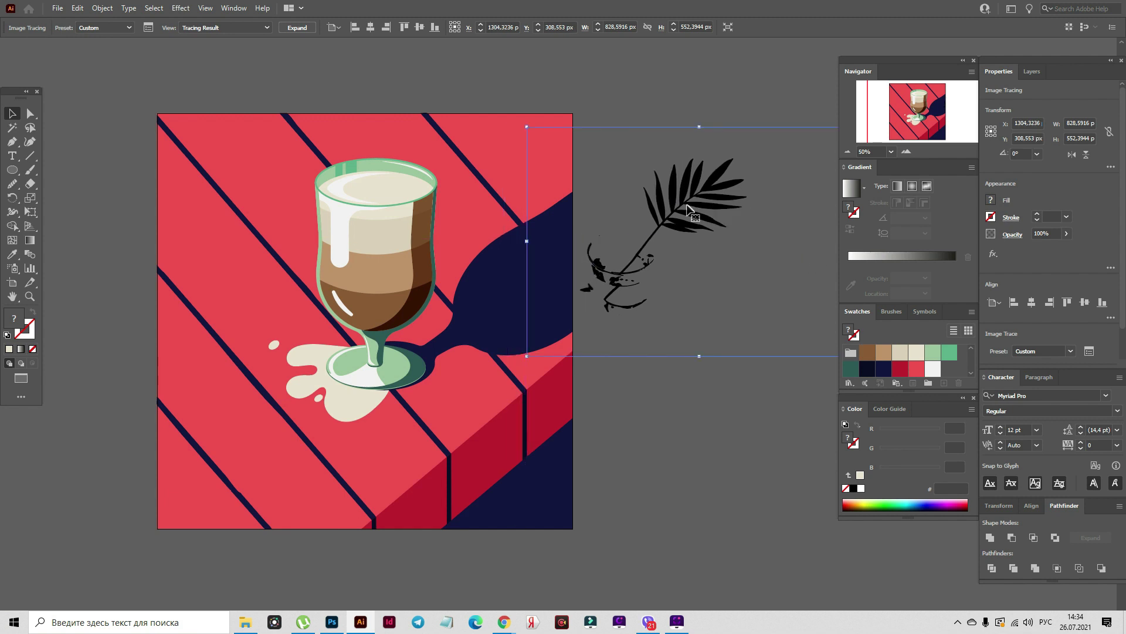
right_click(687, 207)
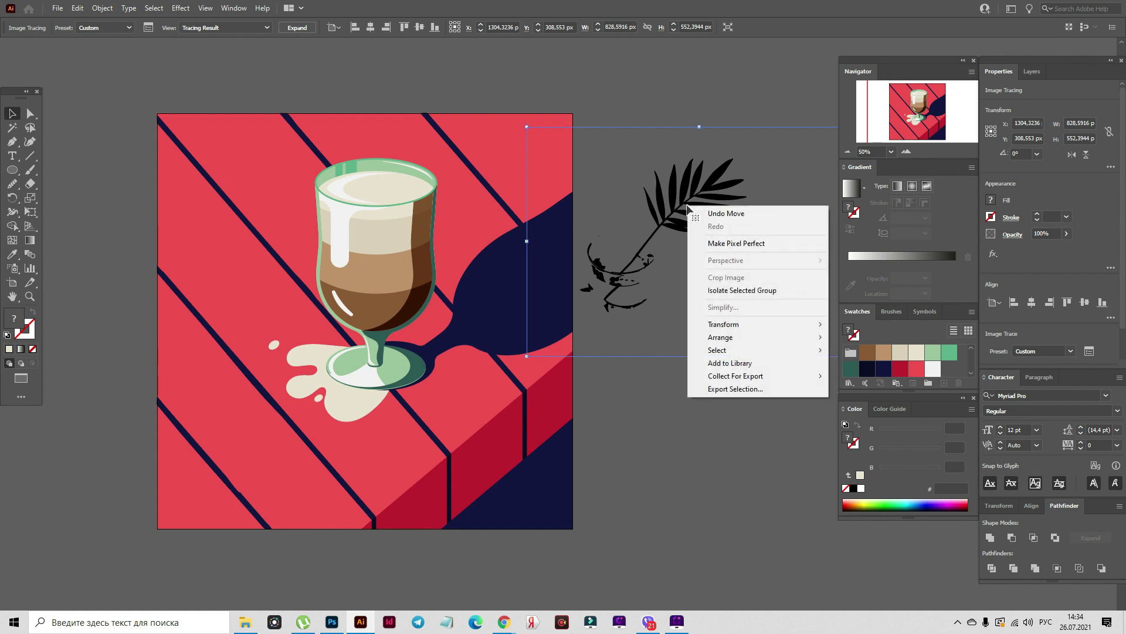
left_click(296, 29)
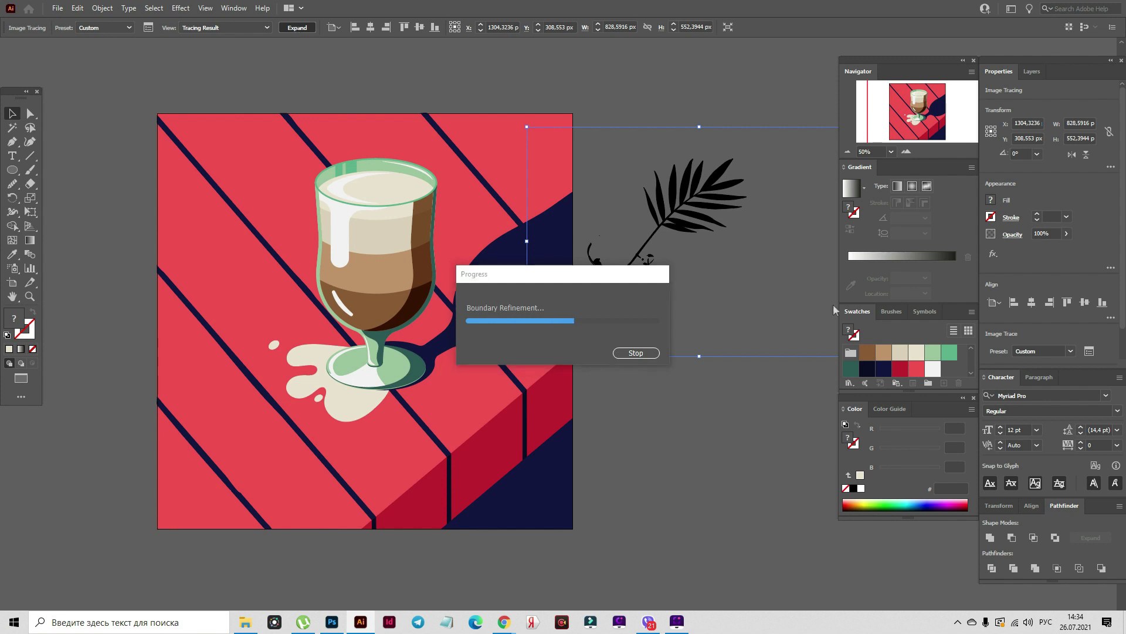
right_click(698, 265)
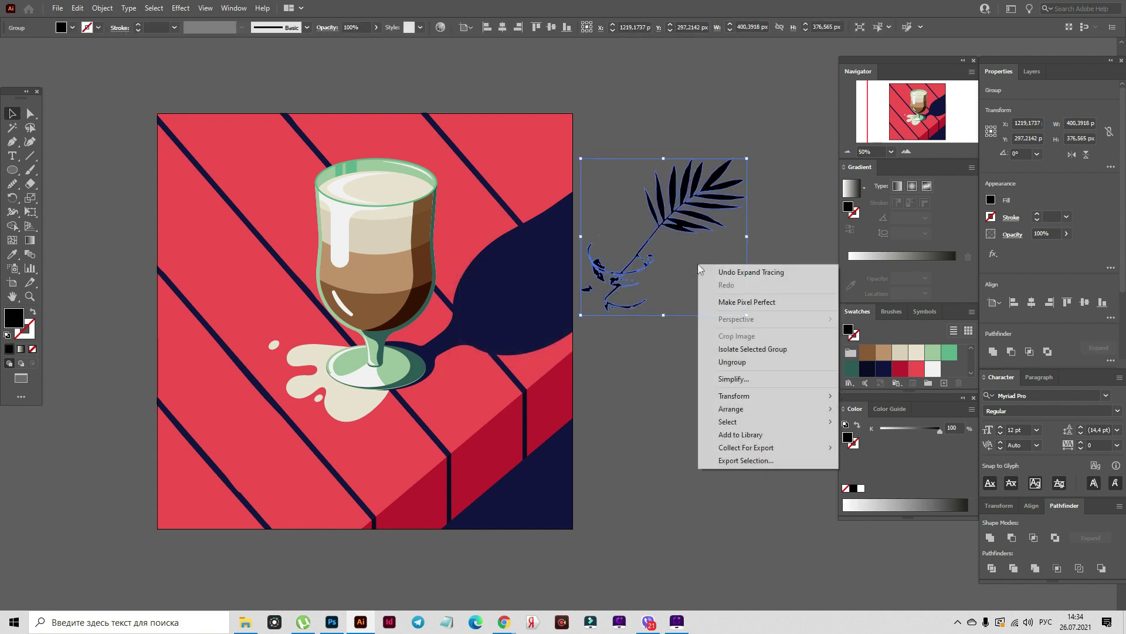
- Ungroup the traced leaf and delete the stray splatter fragments
left_click(763, 363)
left_click(750, 330)
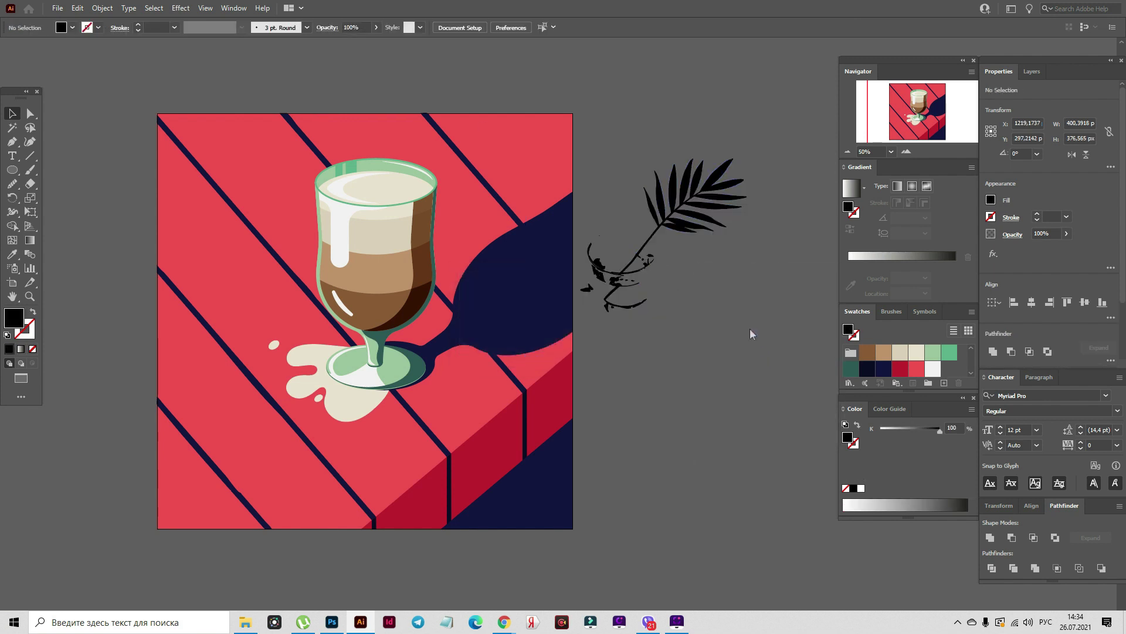
left_click(690, 221)
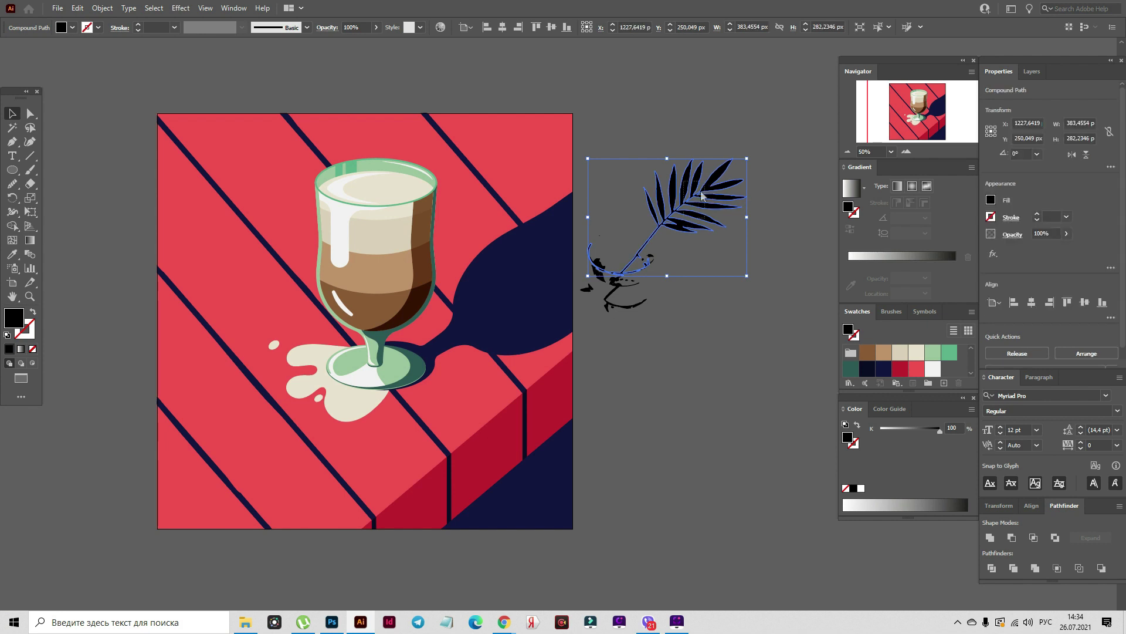
left_click(721, 261)
left_click_drag(707, 220, 723, 183)
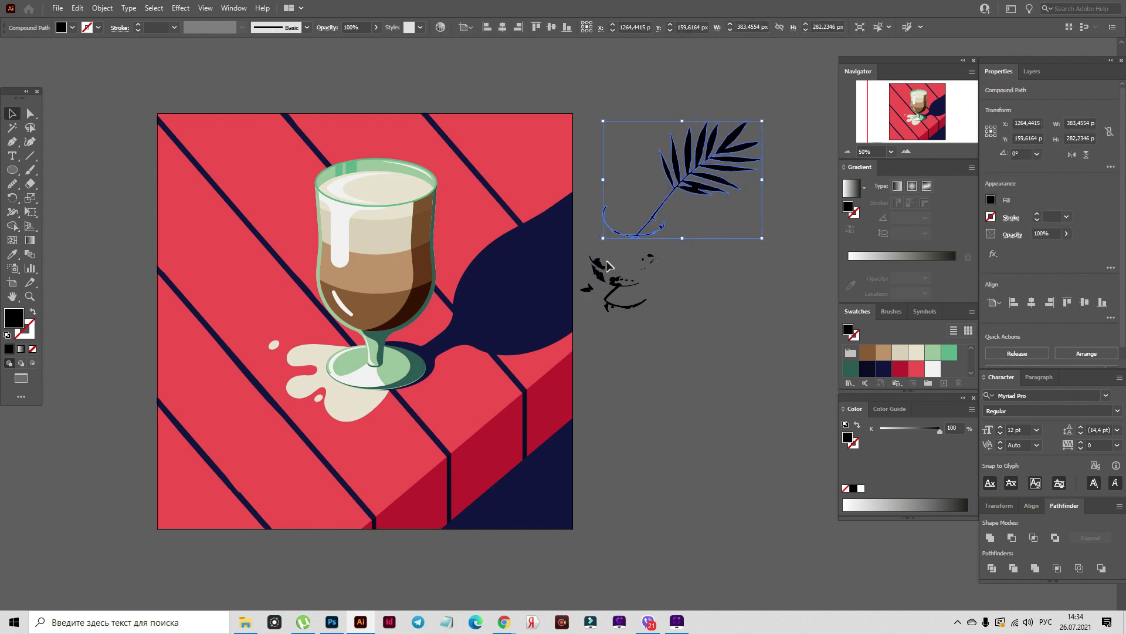
left_click_drag(578, 247, 674, 366)
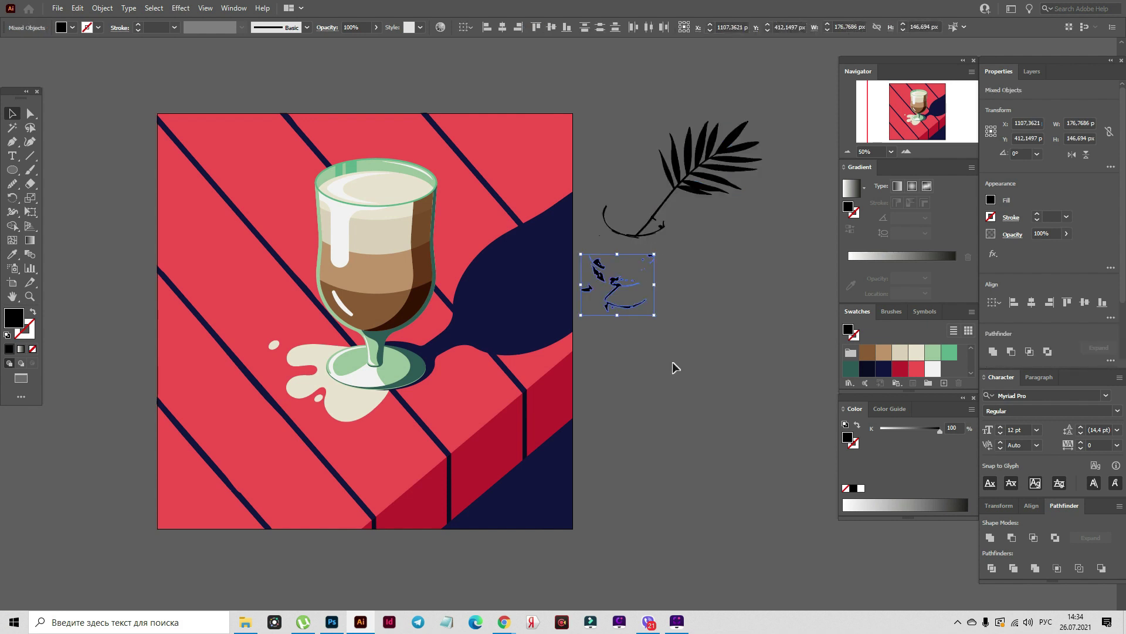
key("Delete")
- Enlarge the palm leaf, move it to the artboard's left side, and colour it navy #131641
left_click(698, 207)
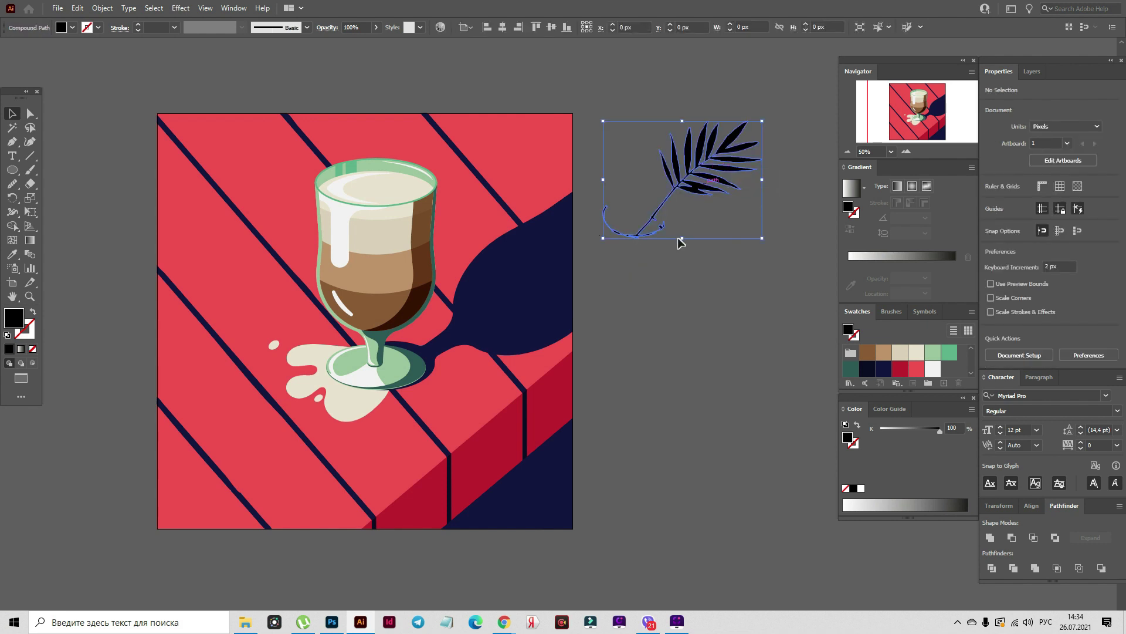
mouse_move(680, 239)
left_mouse_down()
mouse_move(679, 378)
mouse_move(681, 362)
left_mouse_up()
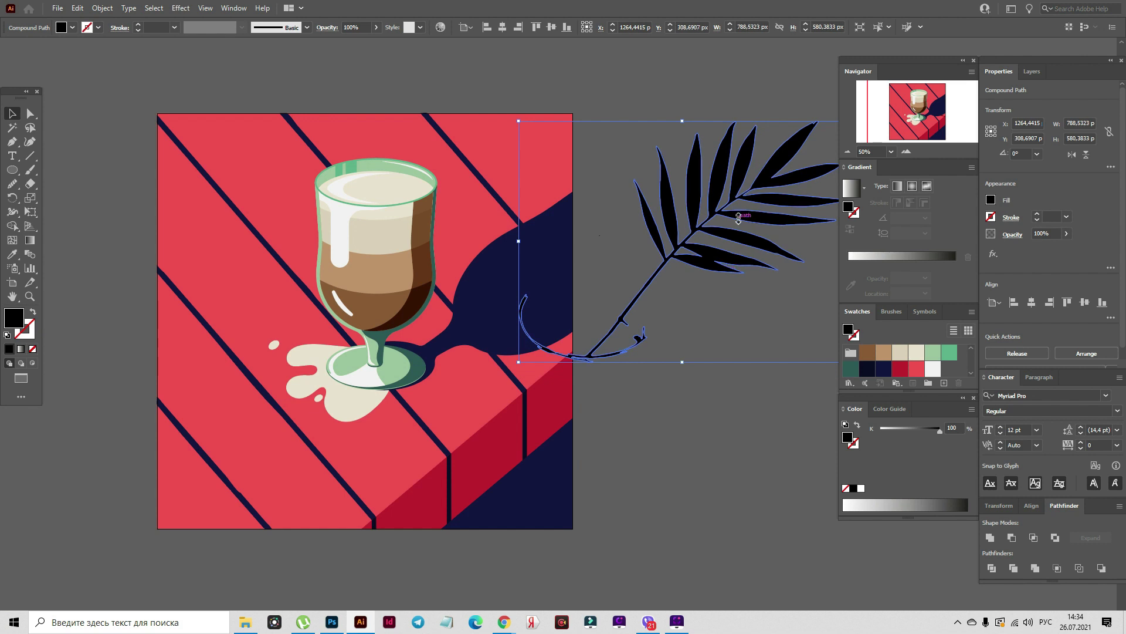
left_click_drag(738, 218, 212, 330)
left_click(11, 254)
left_click(506, 257)
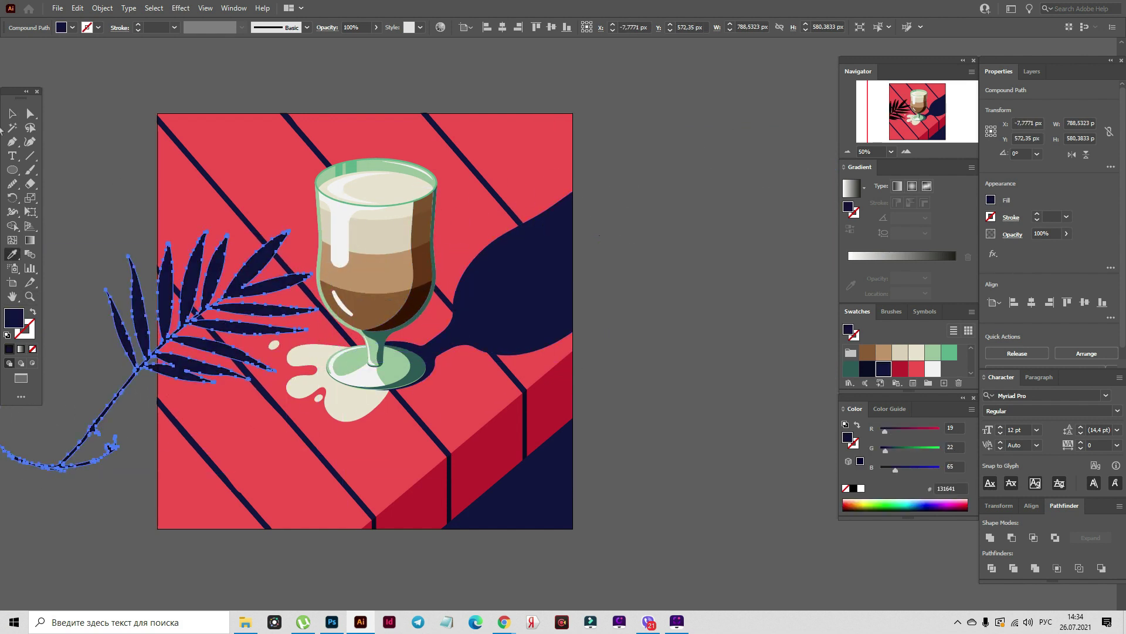
left_click(12, 113)
- Tilt the palm leaf about 5° counterclockwise and nudge it left and down
left_click(95, 154)
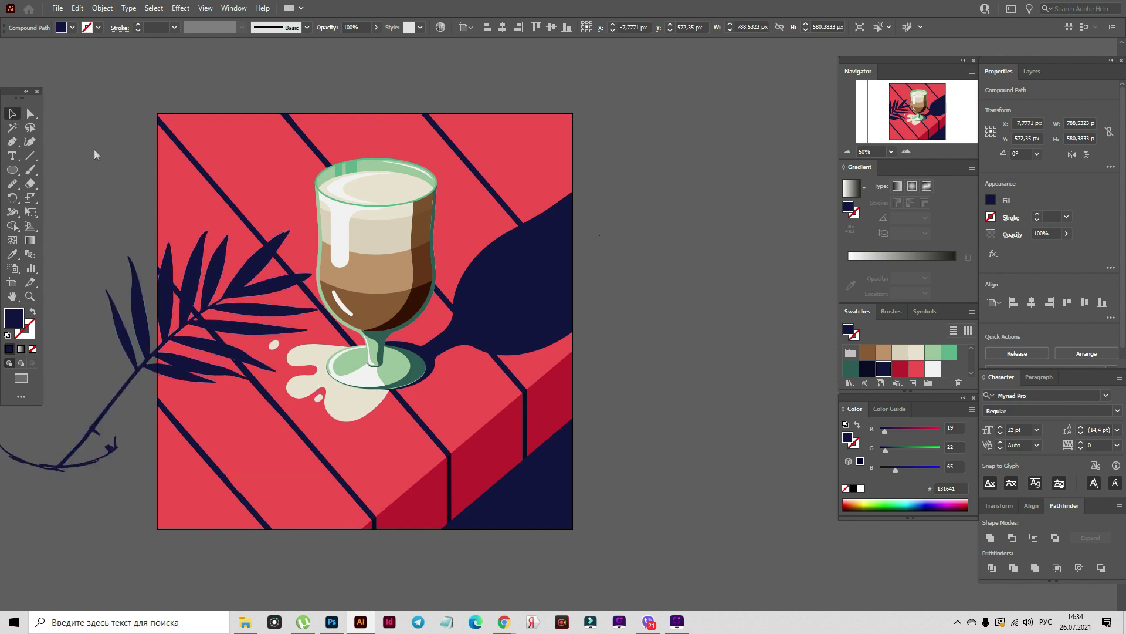
left_click(193, 258)
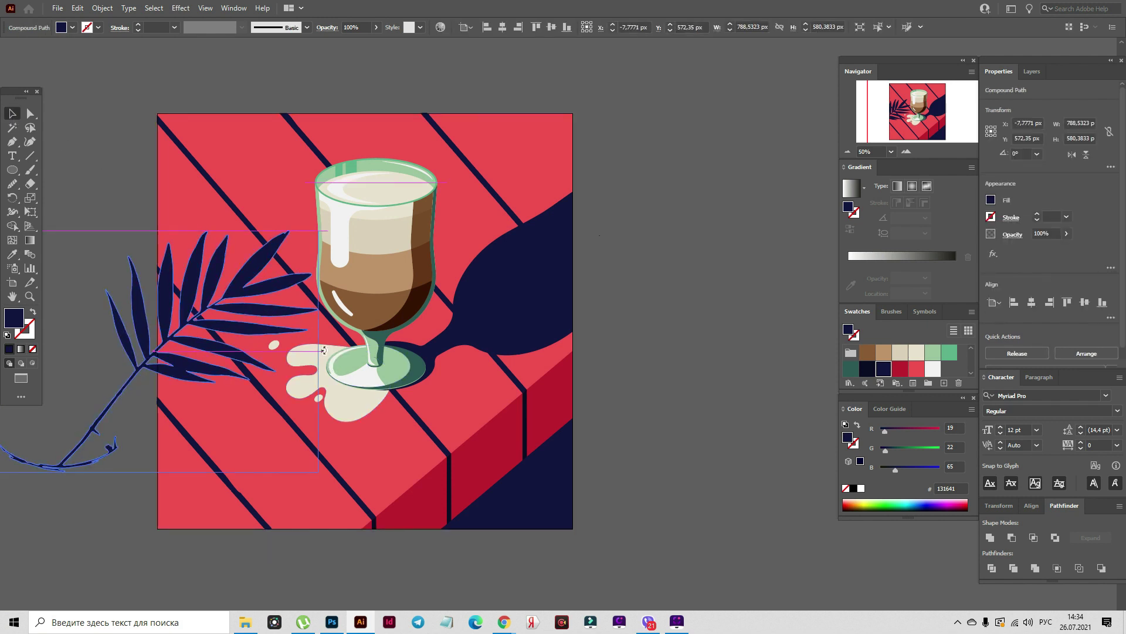
left_click_drag(325, 353, 323, 337)
left_click_drag(270, 302, 257, 306)
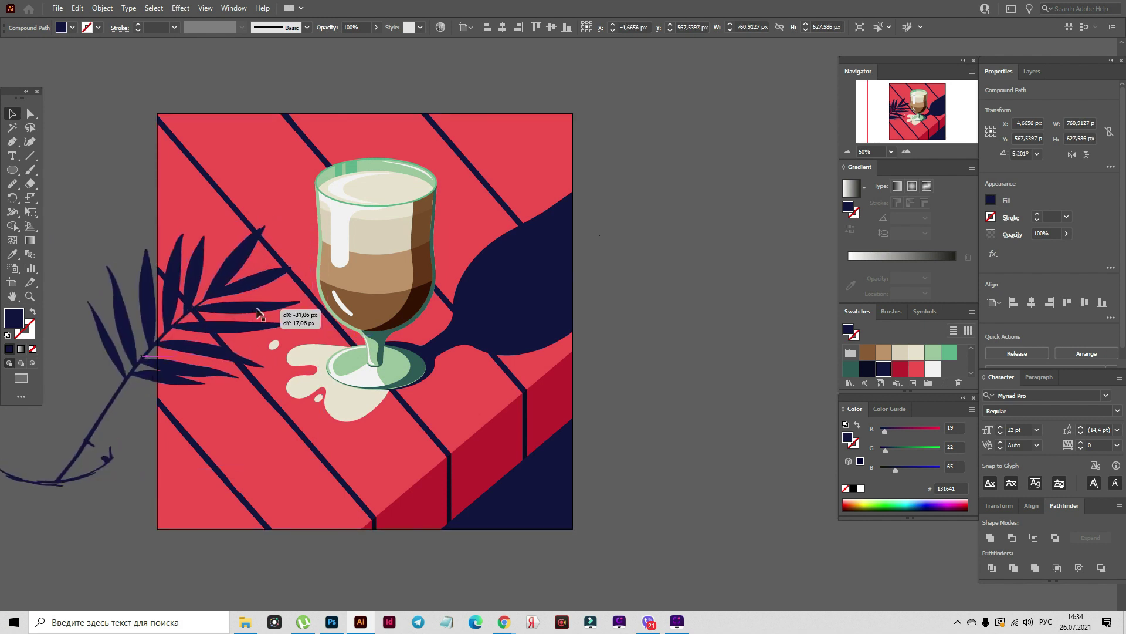
left_click(707, 350)
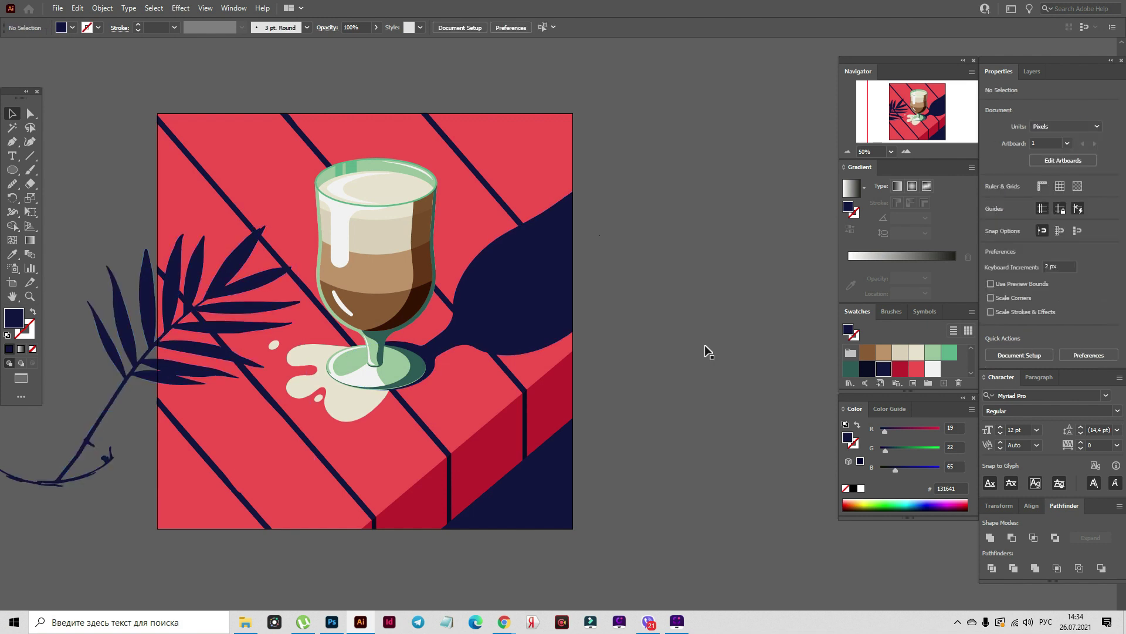
- Bring the red square to the front and use it as a clipping mask over the palm leaf
left_click(282, 185)
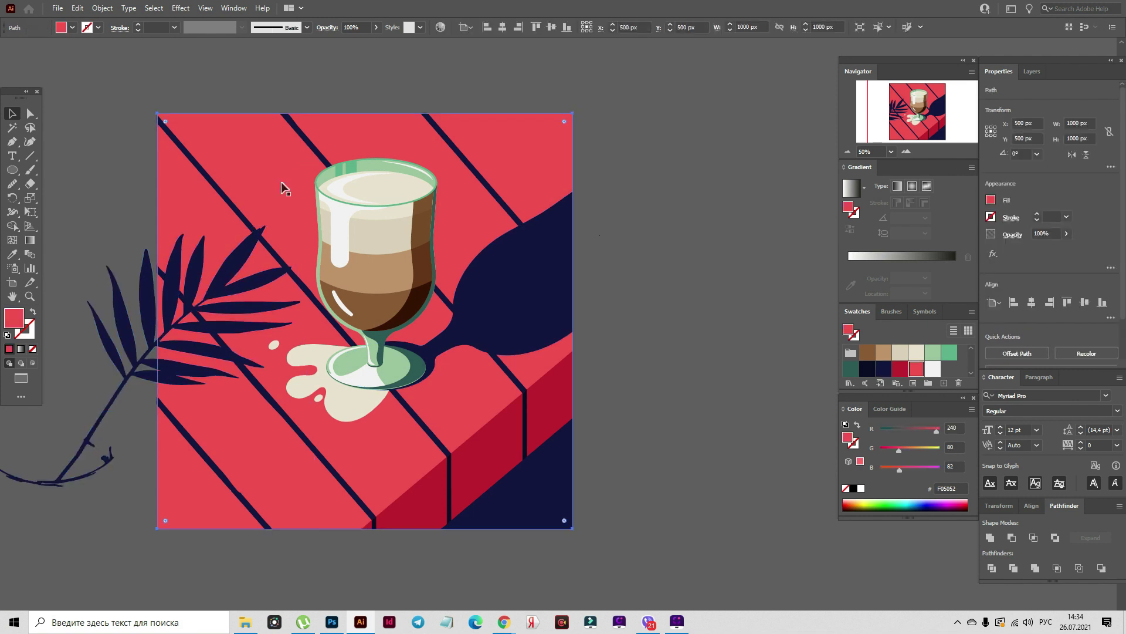
right_click(283, 186)
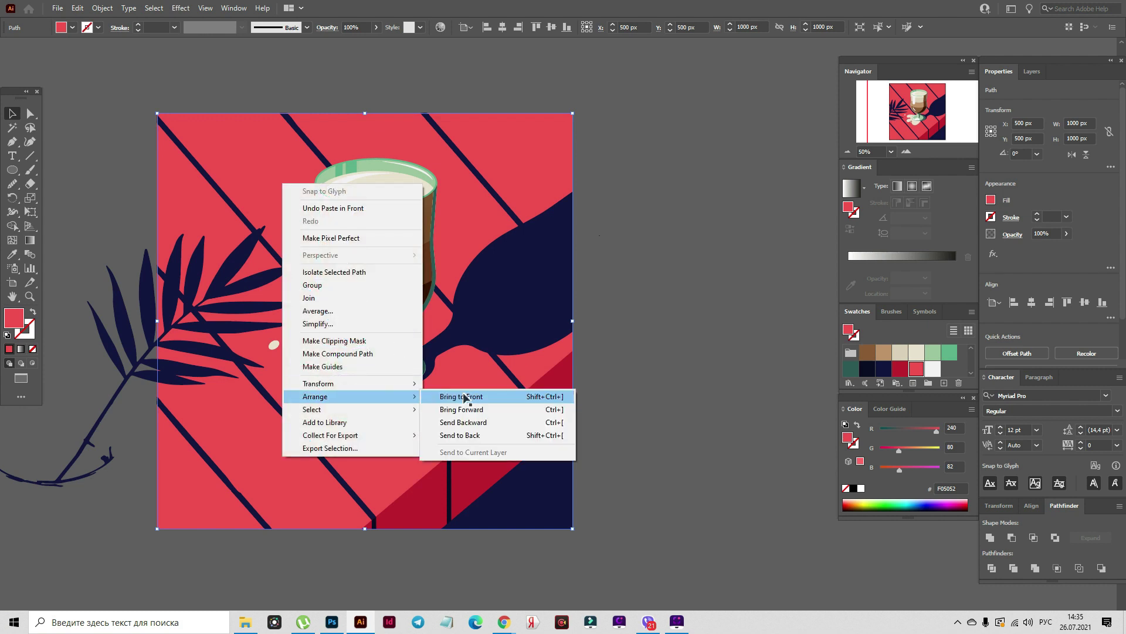
left_click(464, 395)
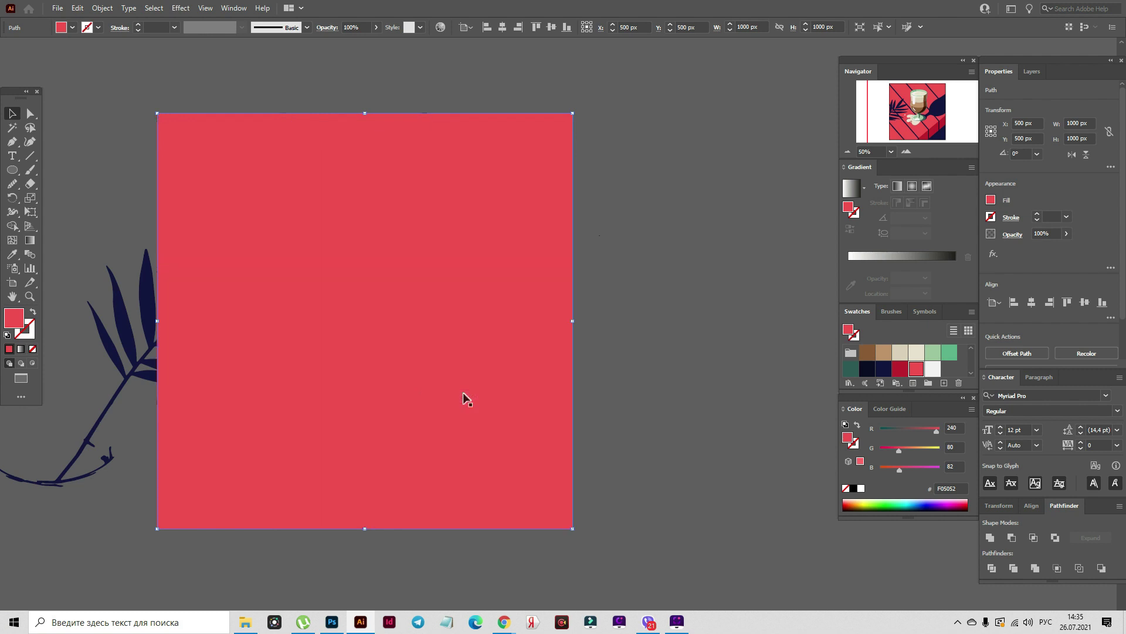
left_click(146, 333, "shift")
right_click(146, 333)
left_click(213, 432)
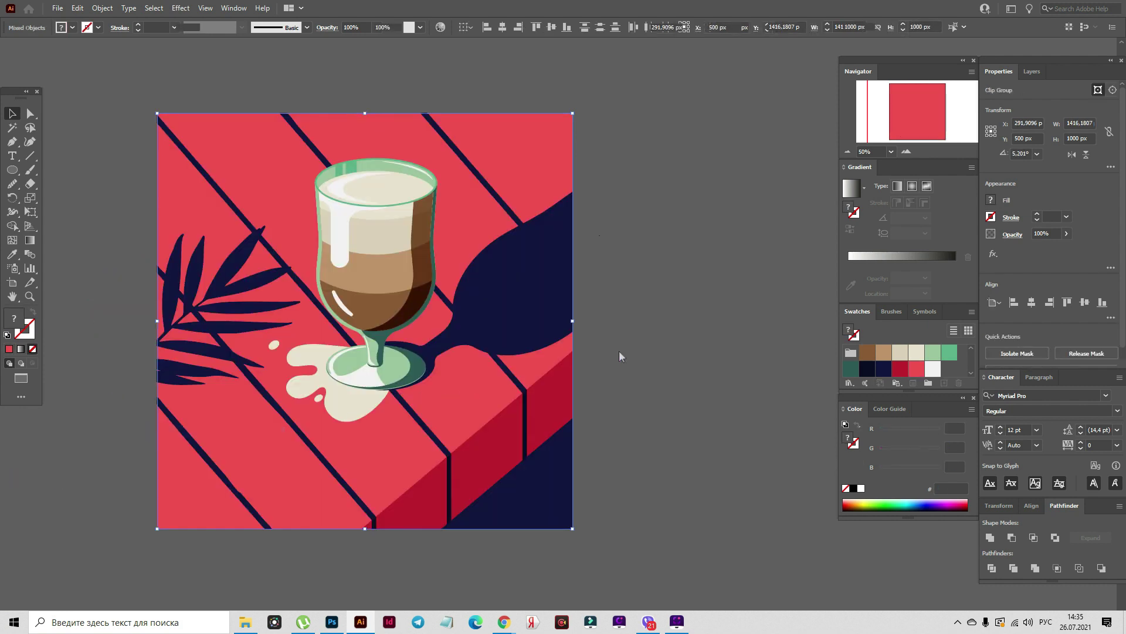
left_click(635, 353)
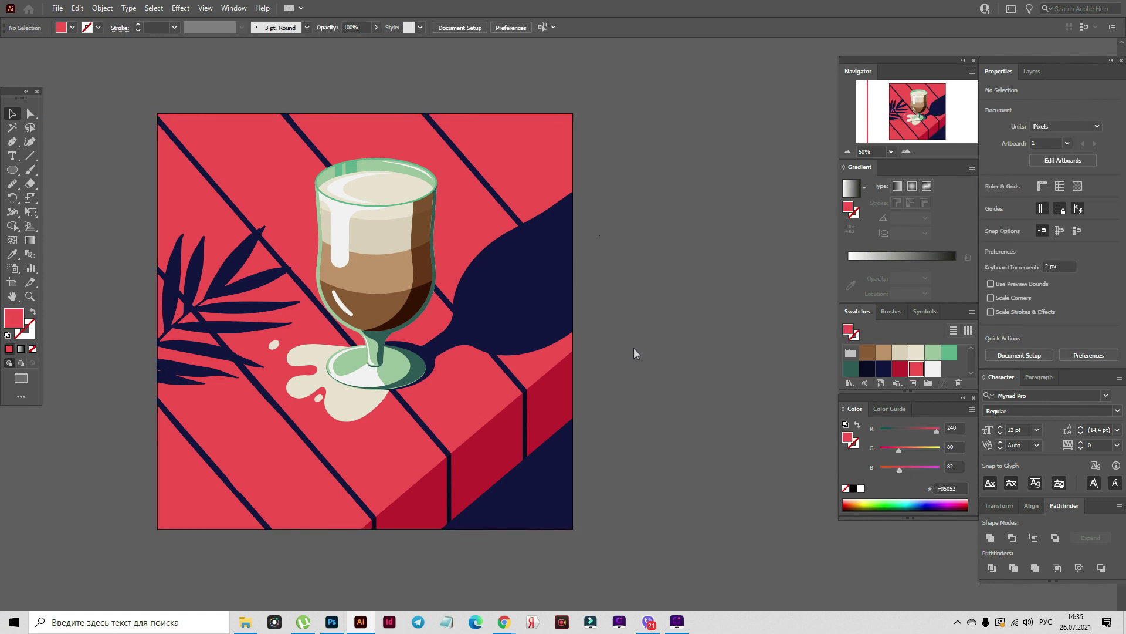
left_click(12, 296)
left_click_drag(326, 358, 352, 352)
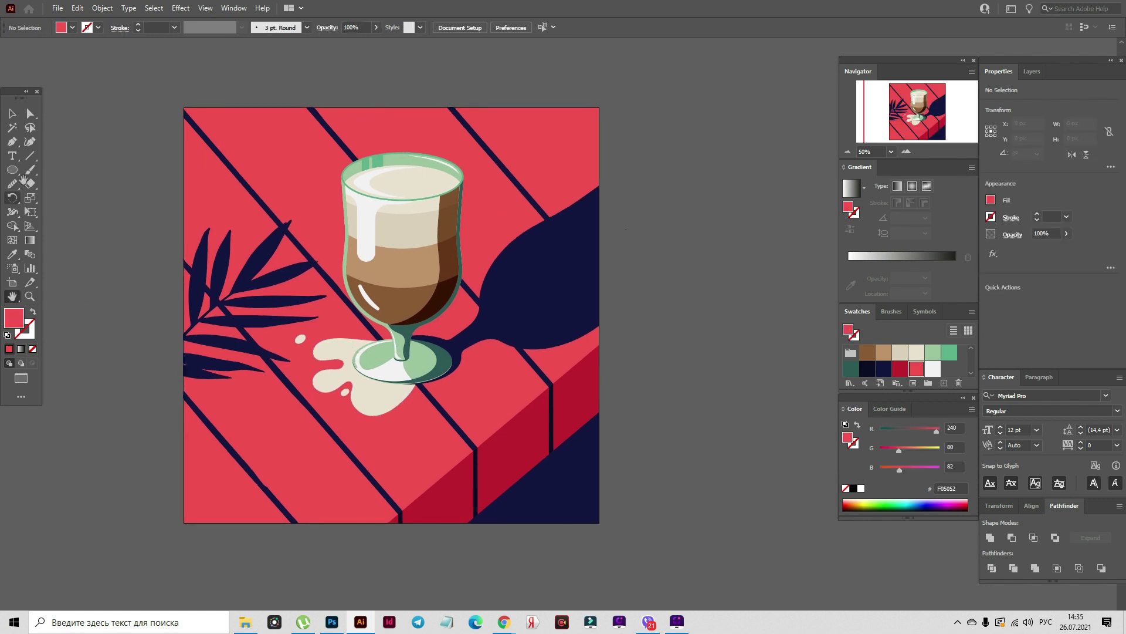